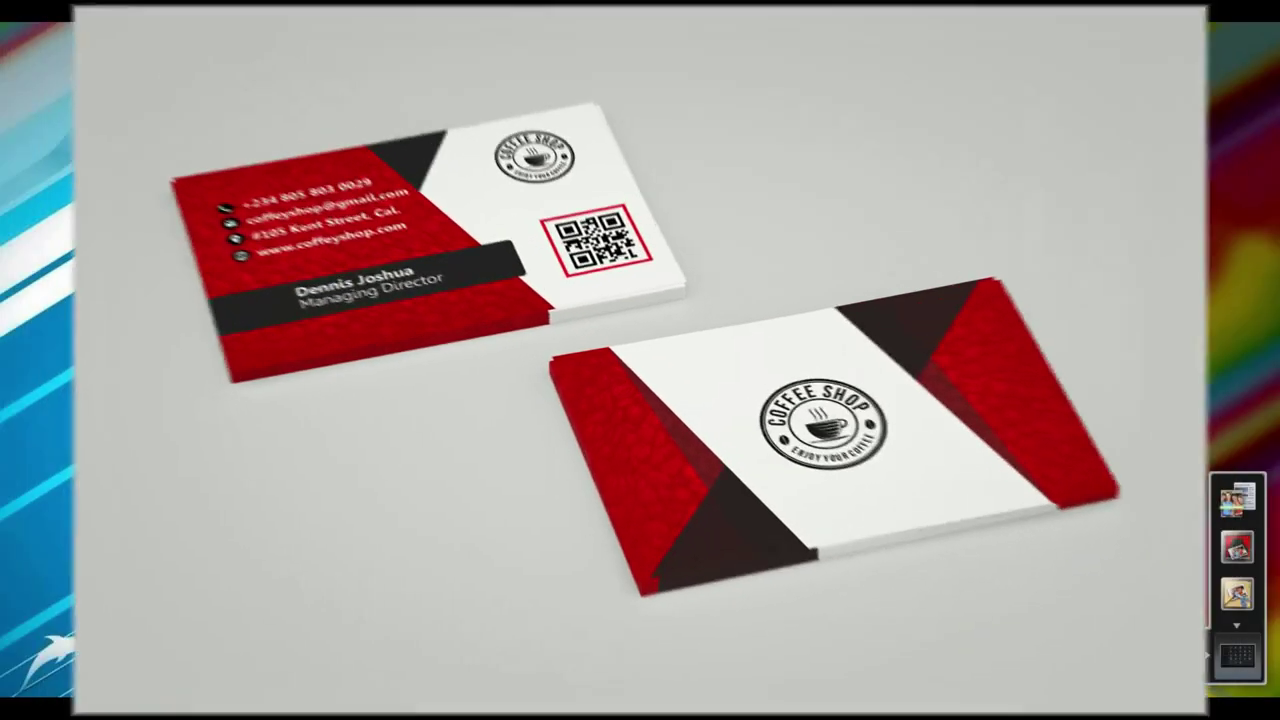
Step: Close the finished business-card preview image to start the exercise
click(399, 441)
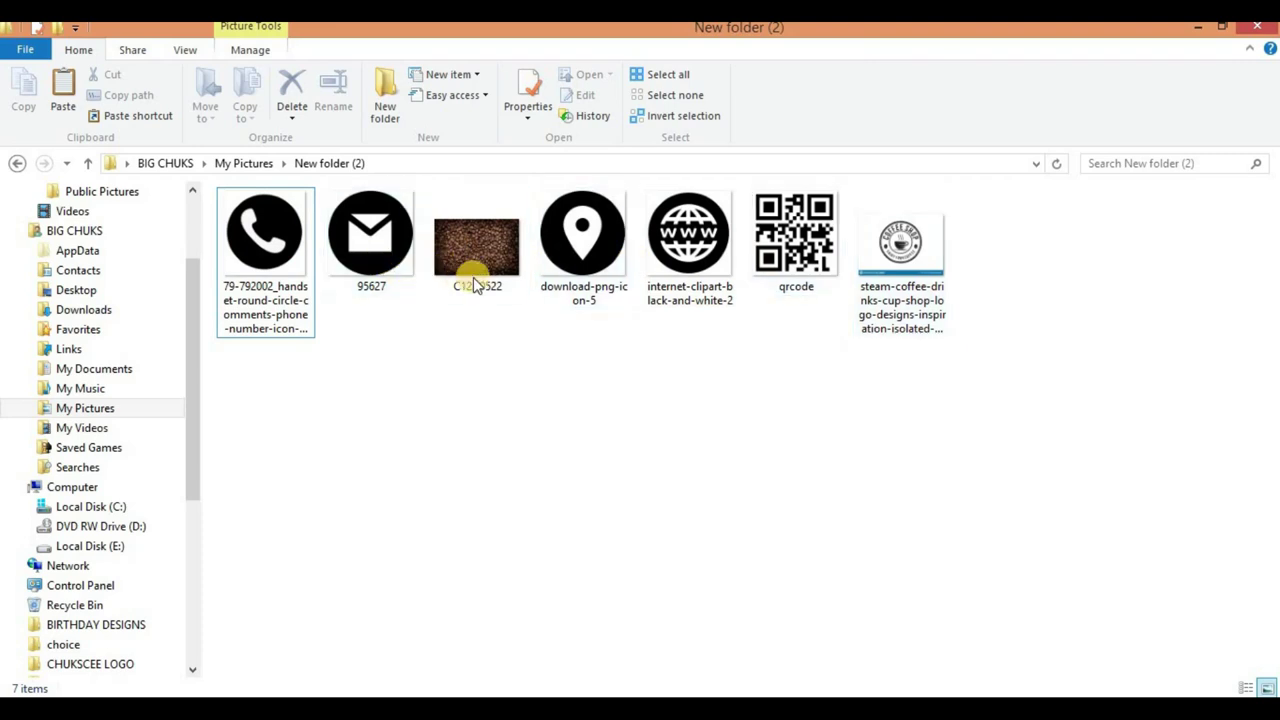
Step: Preview the phone icon and each remaining asset image, then return to Photoshop
click(276, 280)
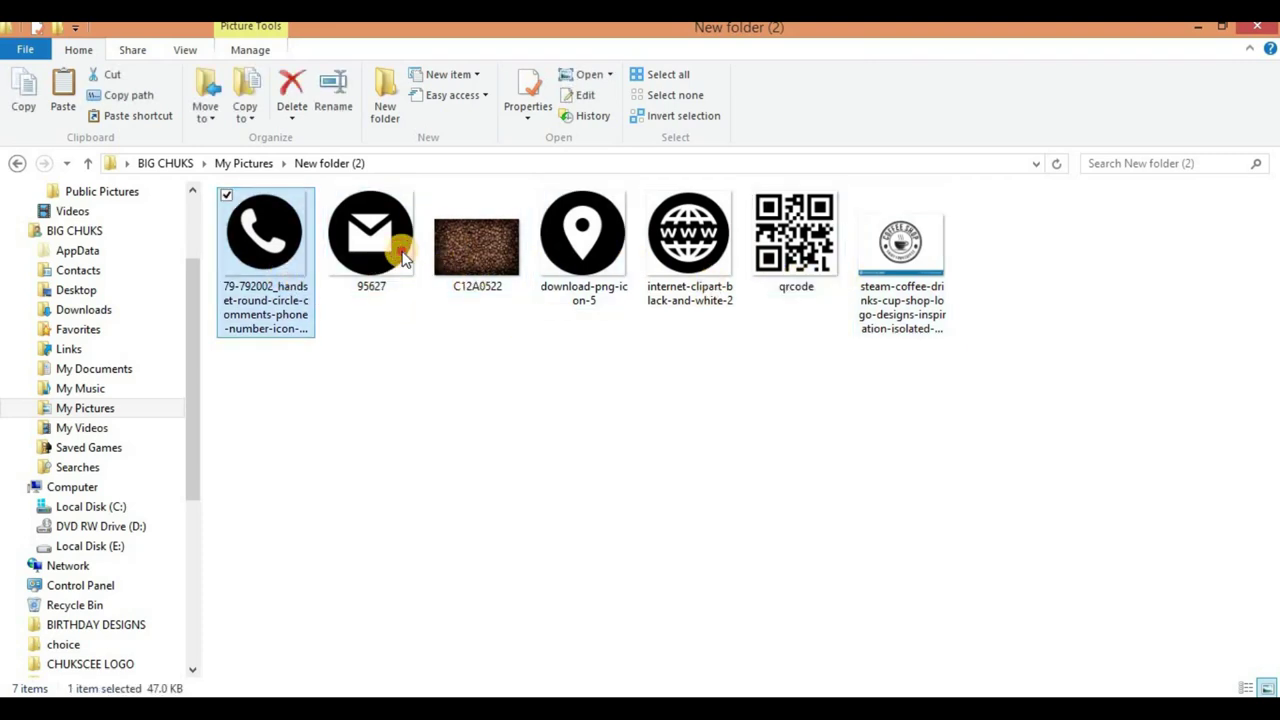
key(Right)
key(Right)
key(Right)
key(Right)
key(Right)
key(Right)
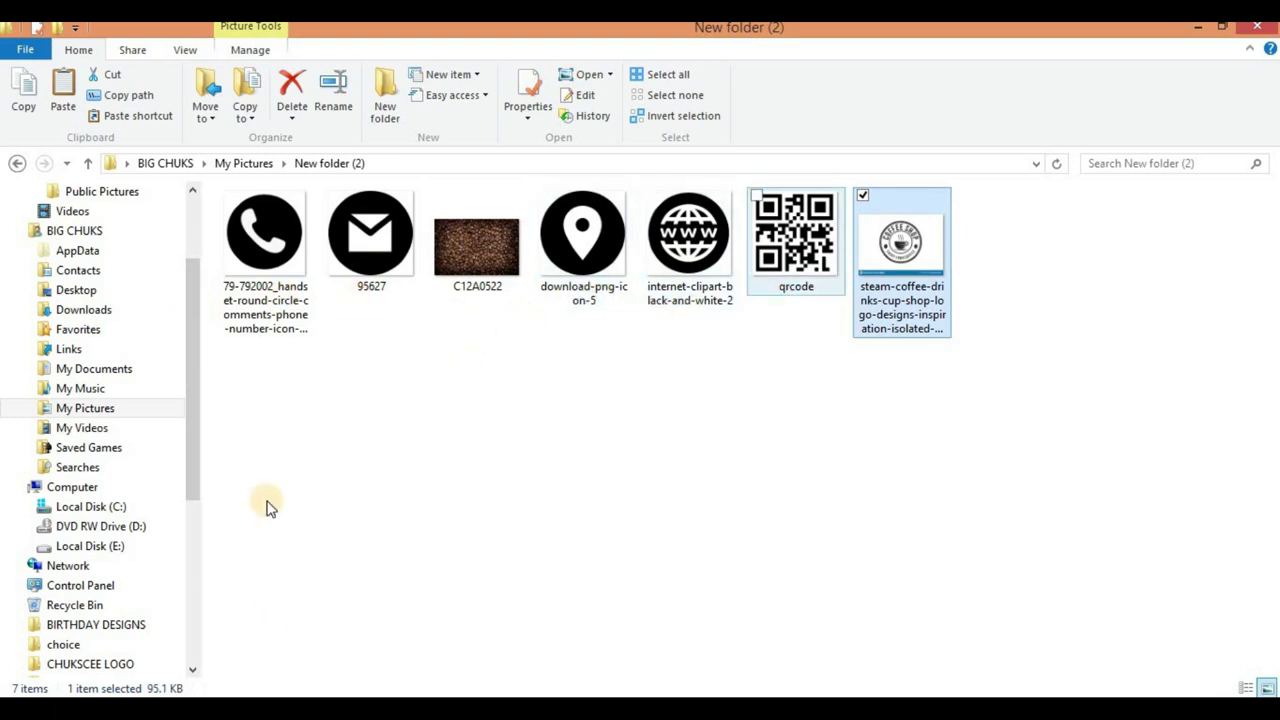
key(alt+Tab)
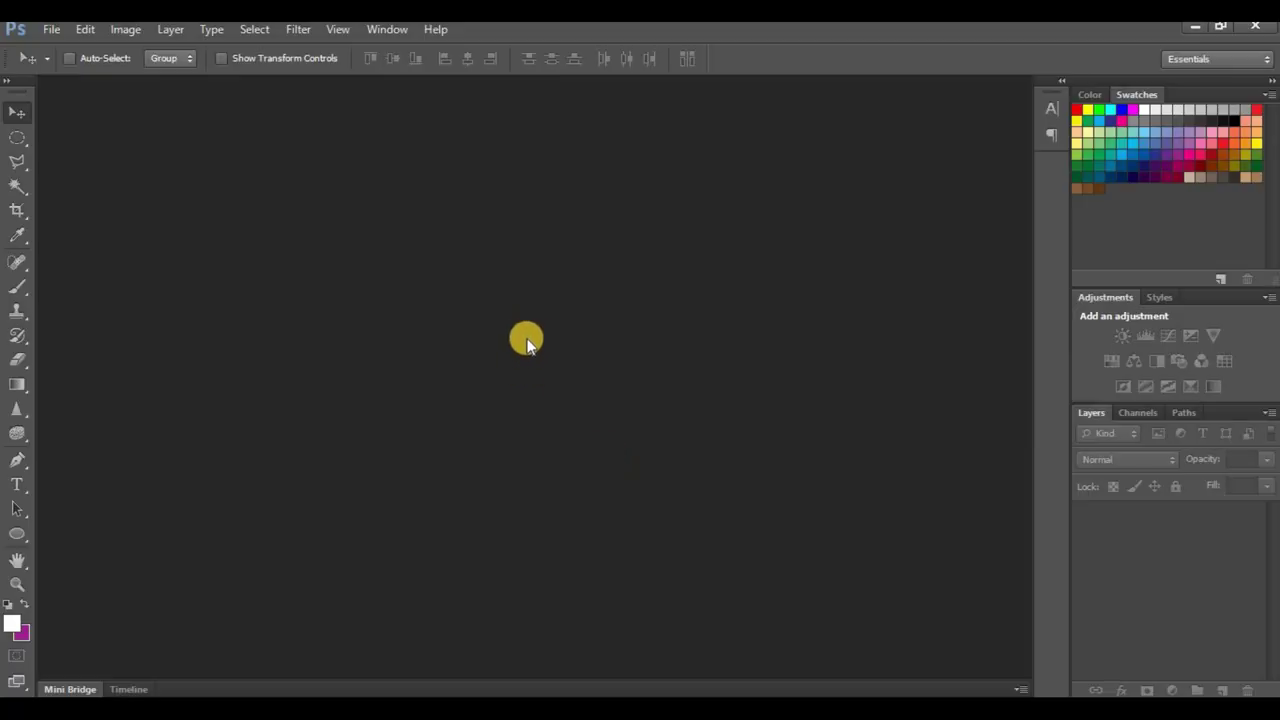
Step: Create a new 8.5 × 5.5 cm document at 300 pixels/inch
click(52, 29)
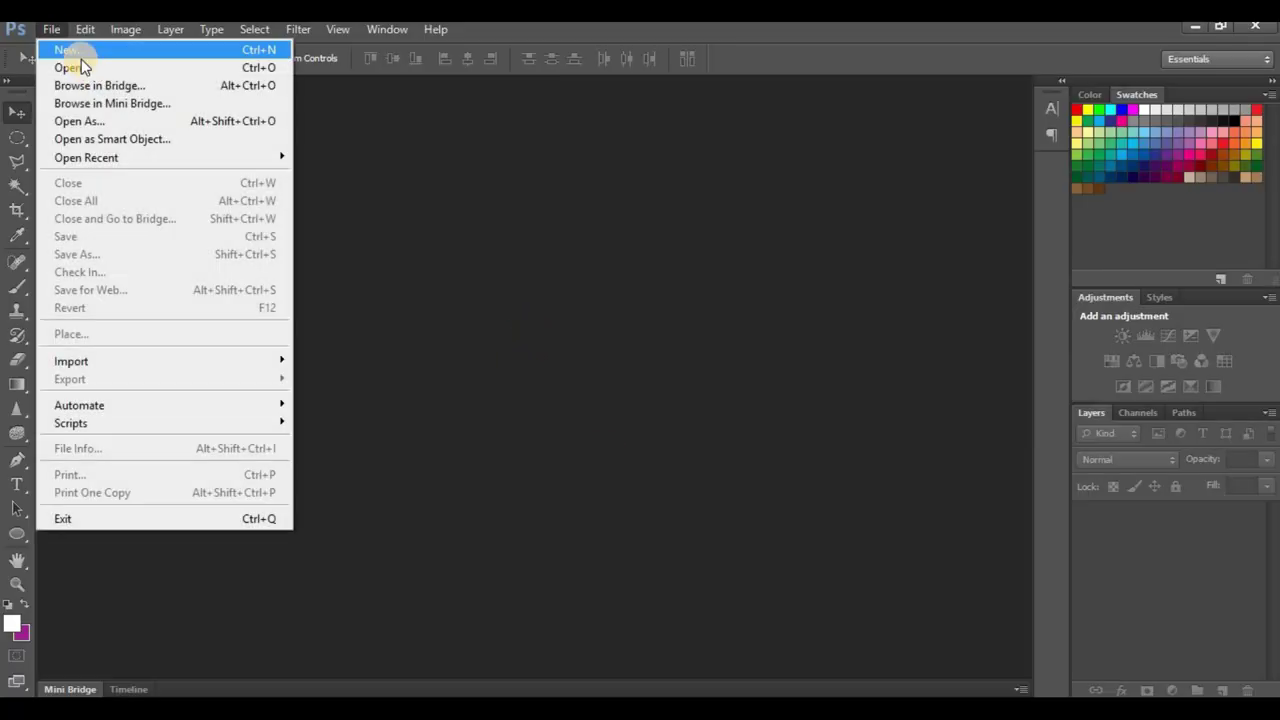
click(72, 47)
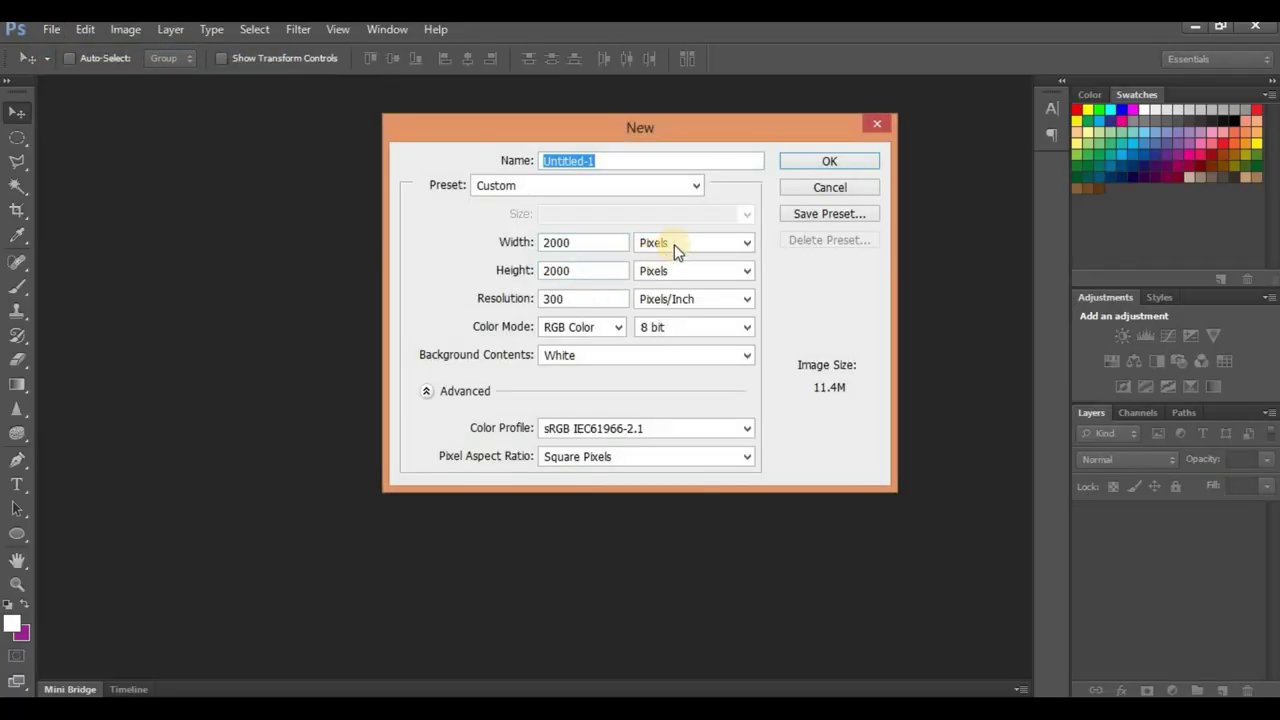
click(674, 244)
click(678, 289)
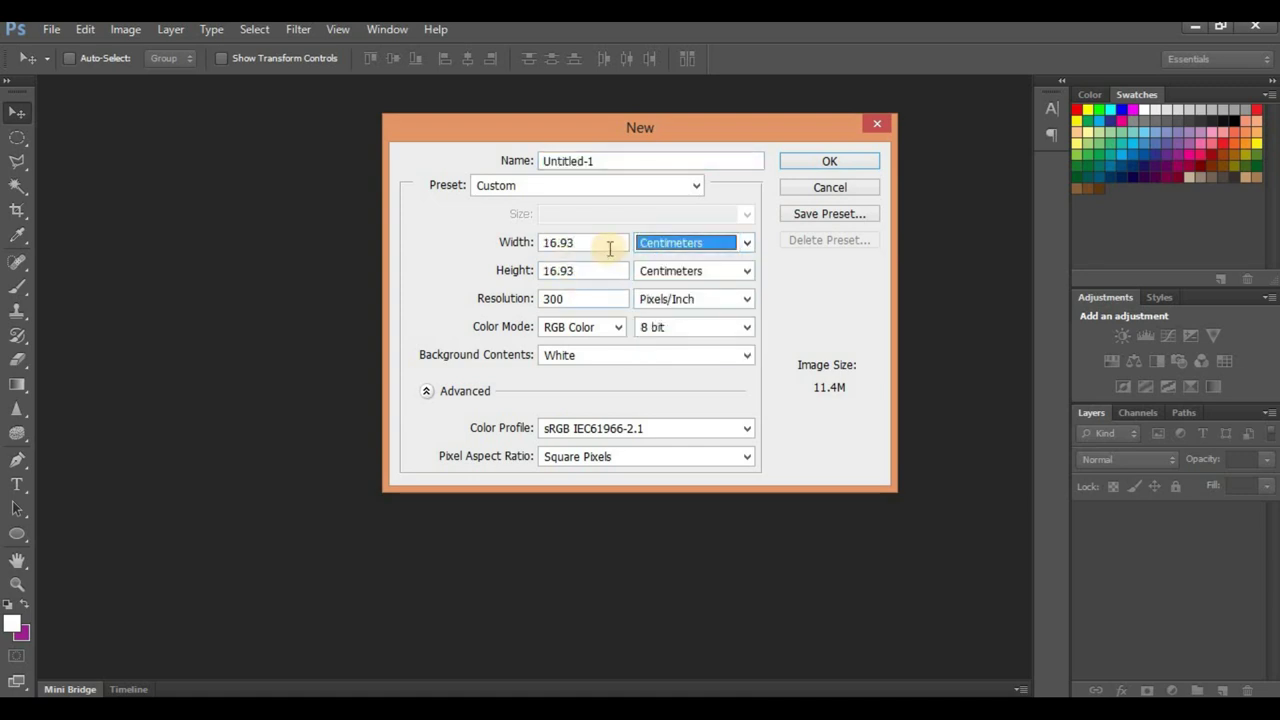
click(607, 242)
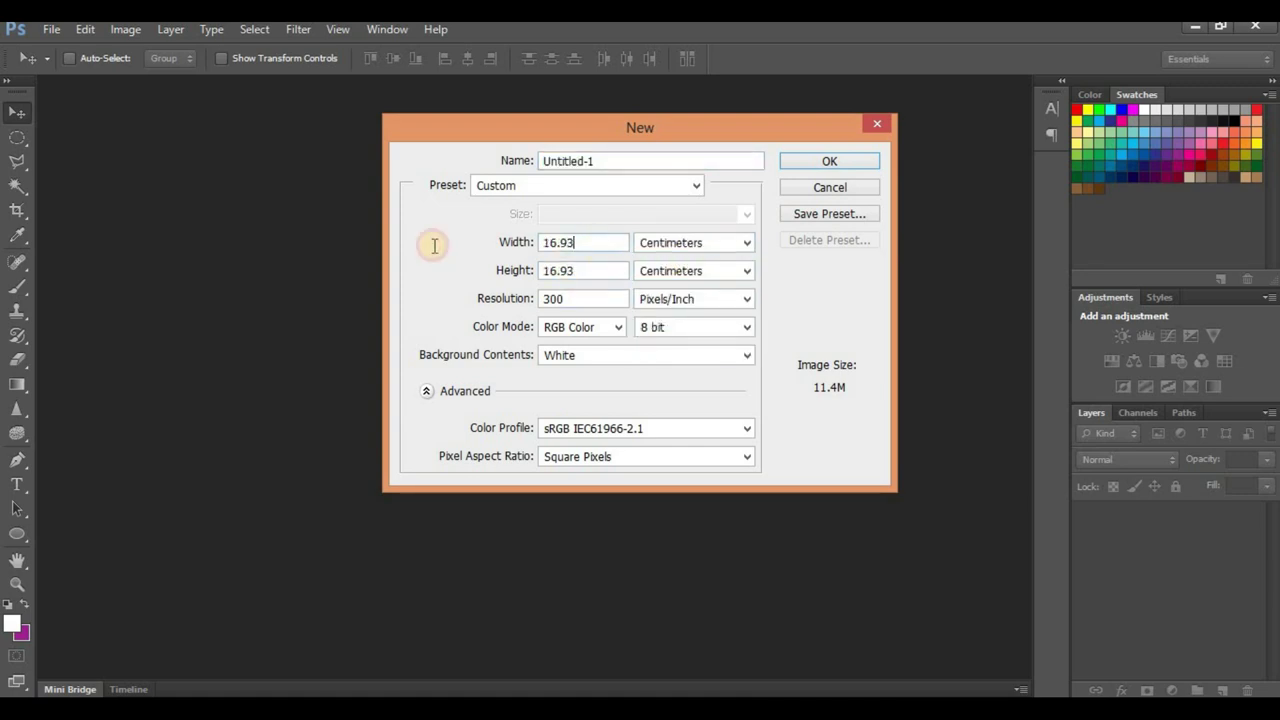
text(8.5)
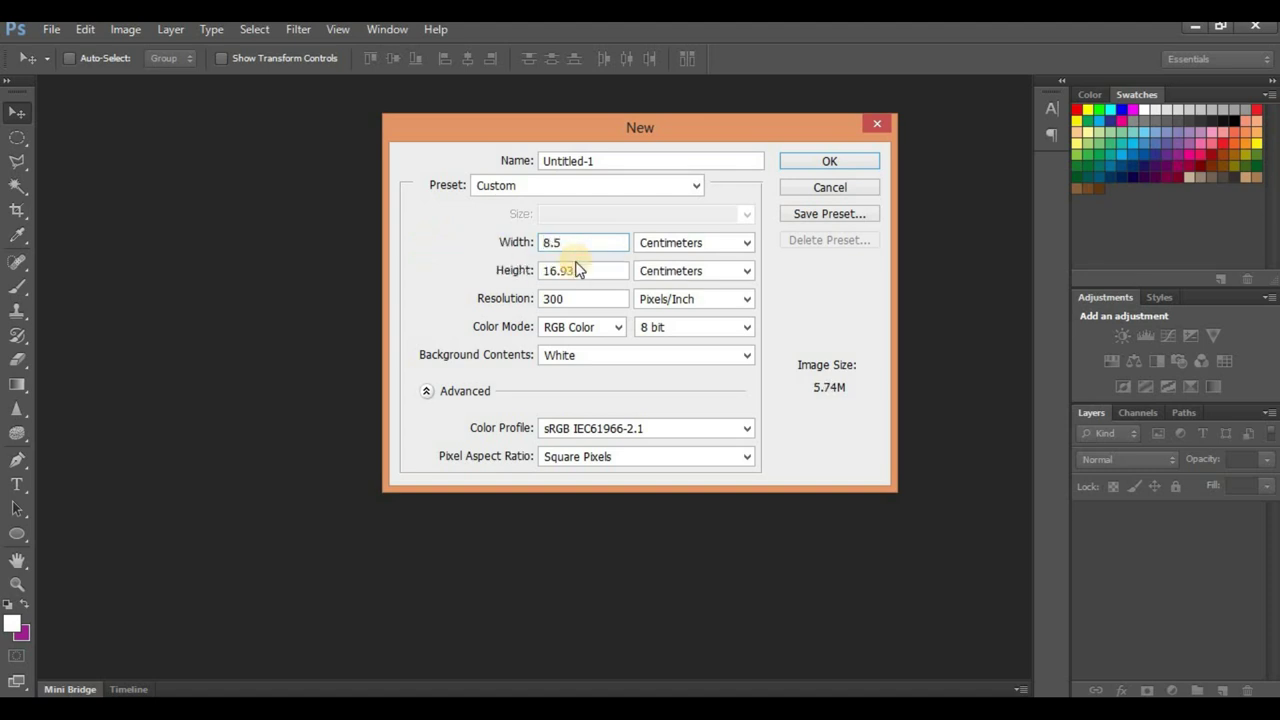
click(507, 279)
text(5.)
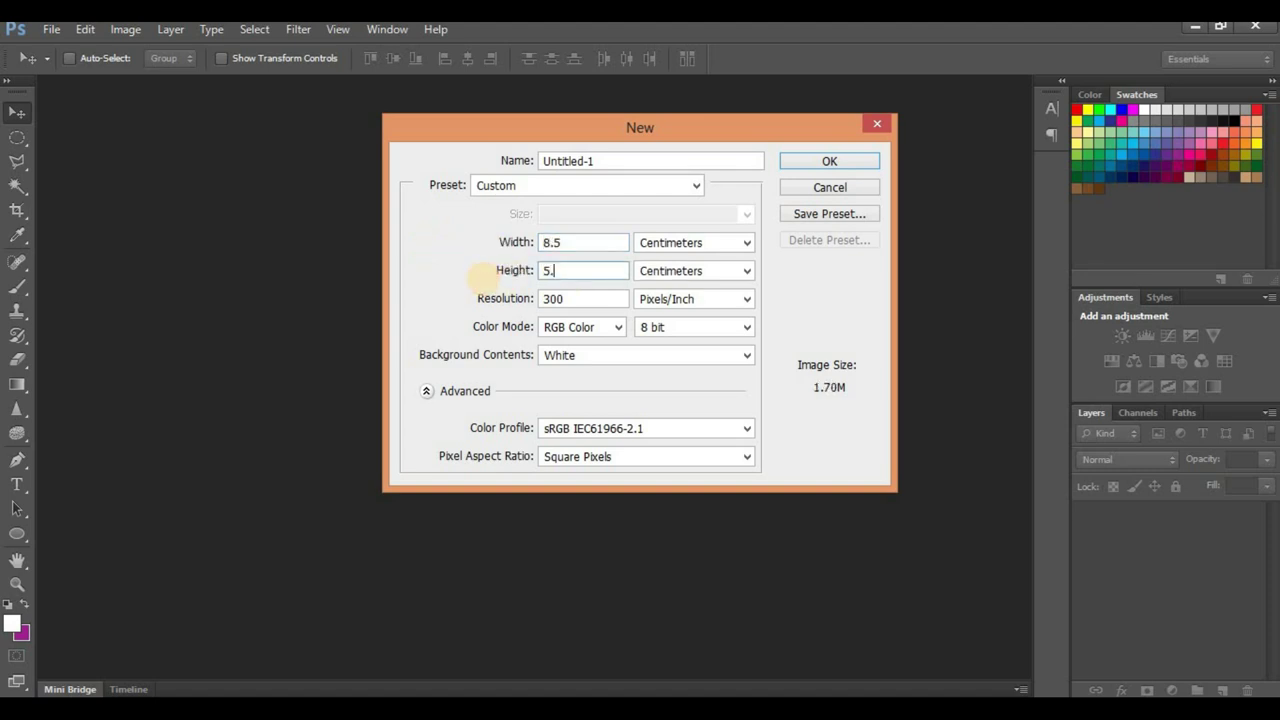
text(5)
key(Return)
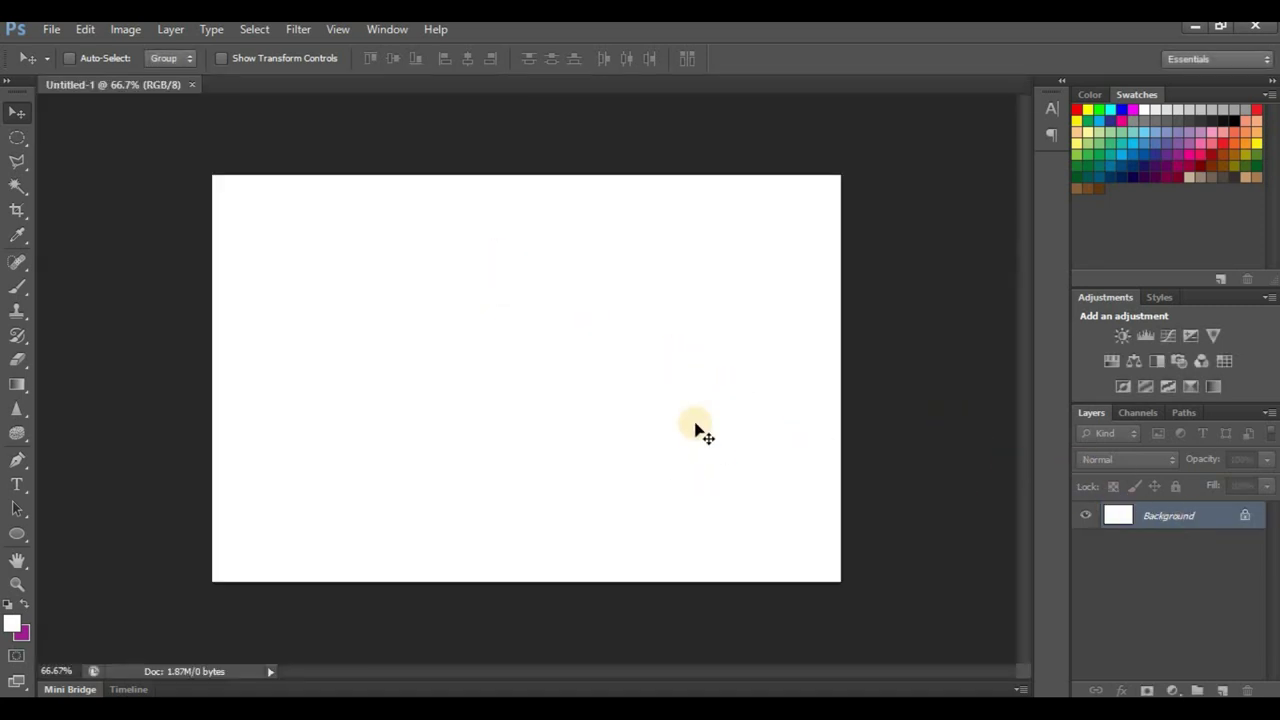
Step: Unlock the background as Layer 0 and draw a tall unstroked rectangle across the card
double_click(1240, 520)
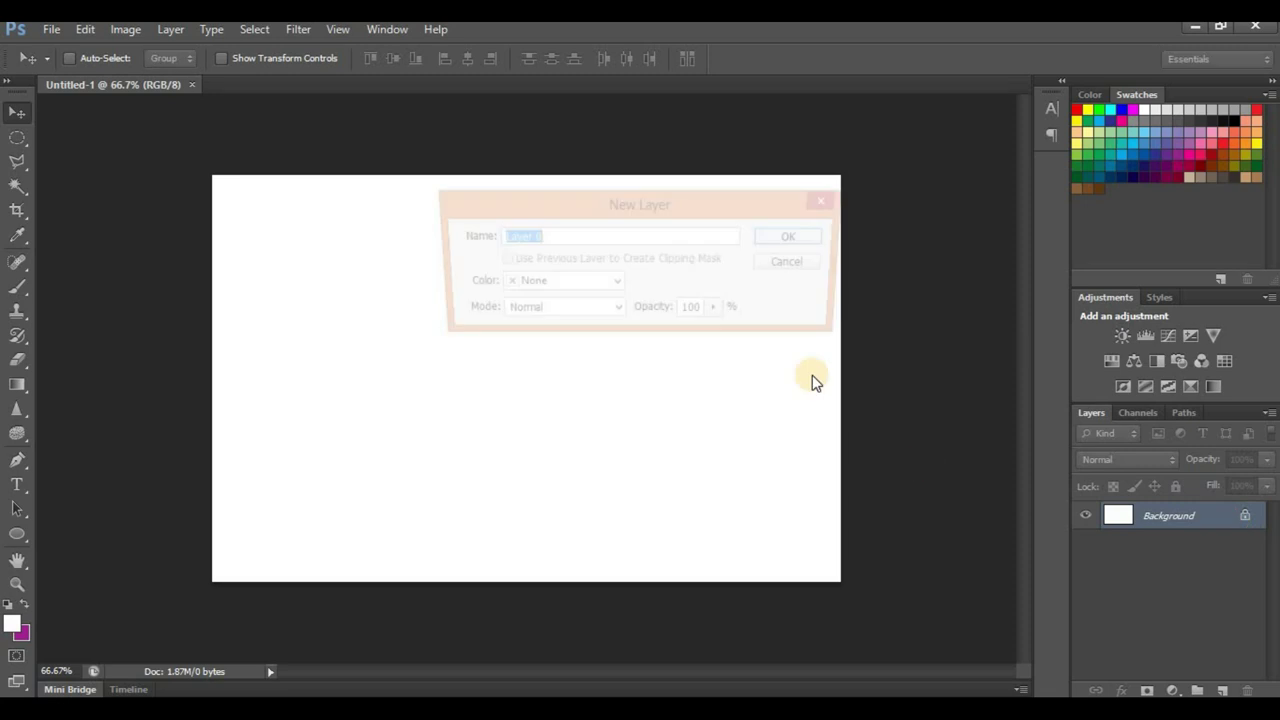
click(803, 243)
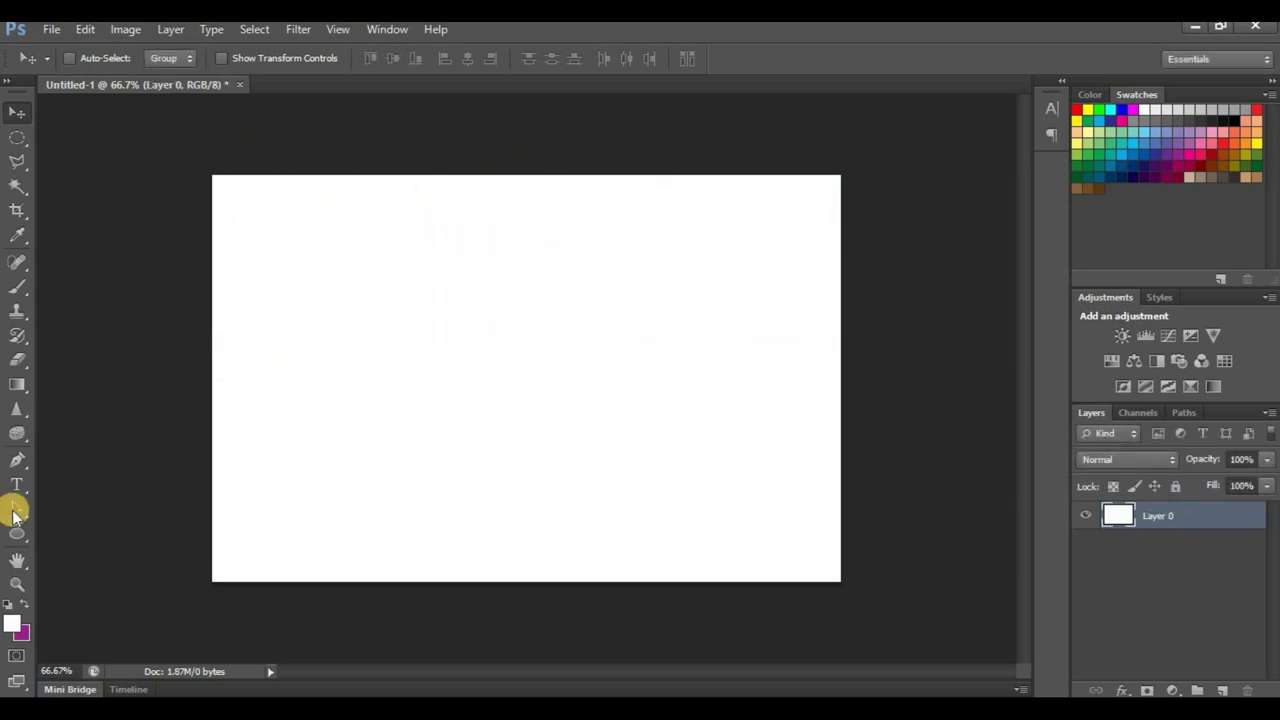
drag(8, 528, 44, 526)
click(71, 536)
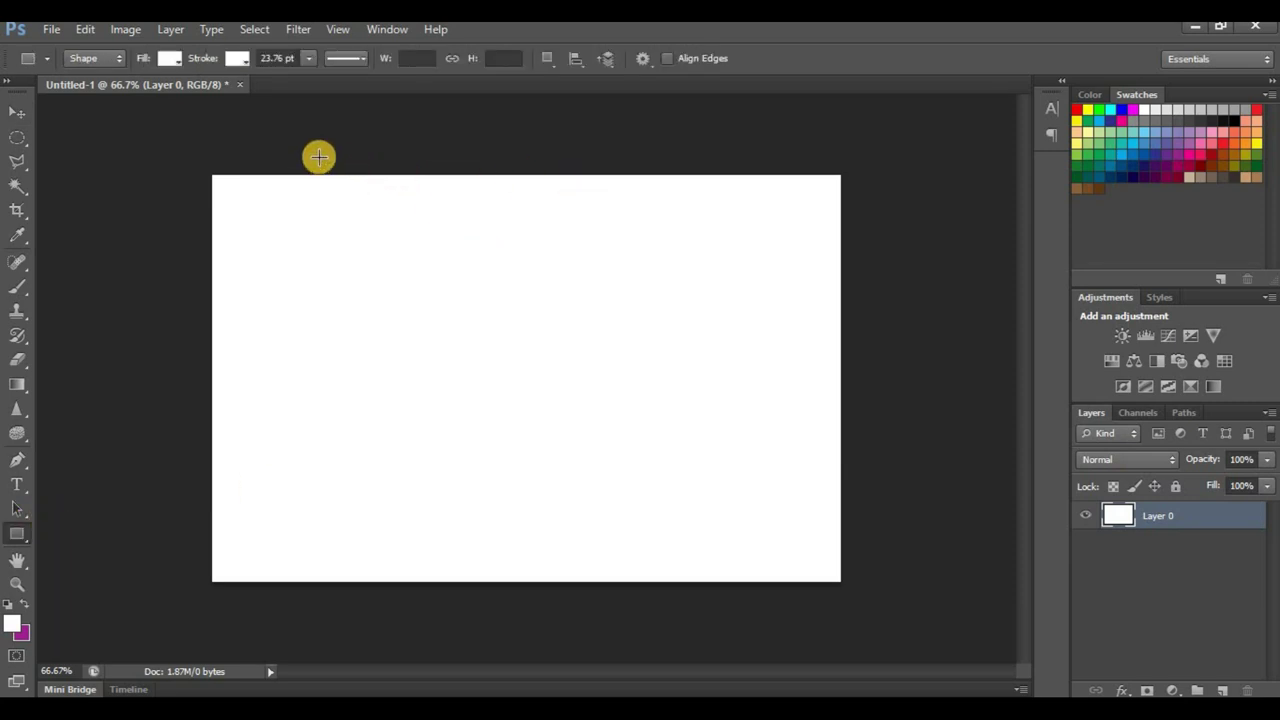
drag(322, 156, 622, 664)
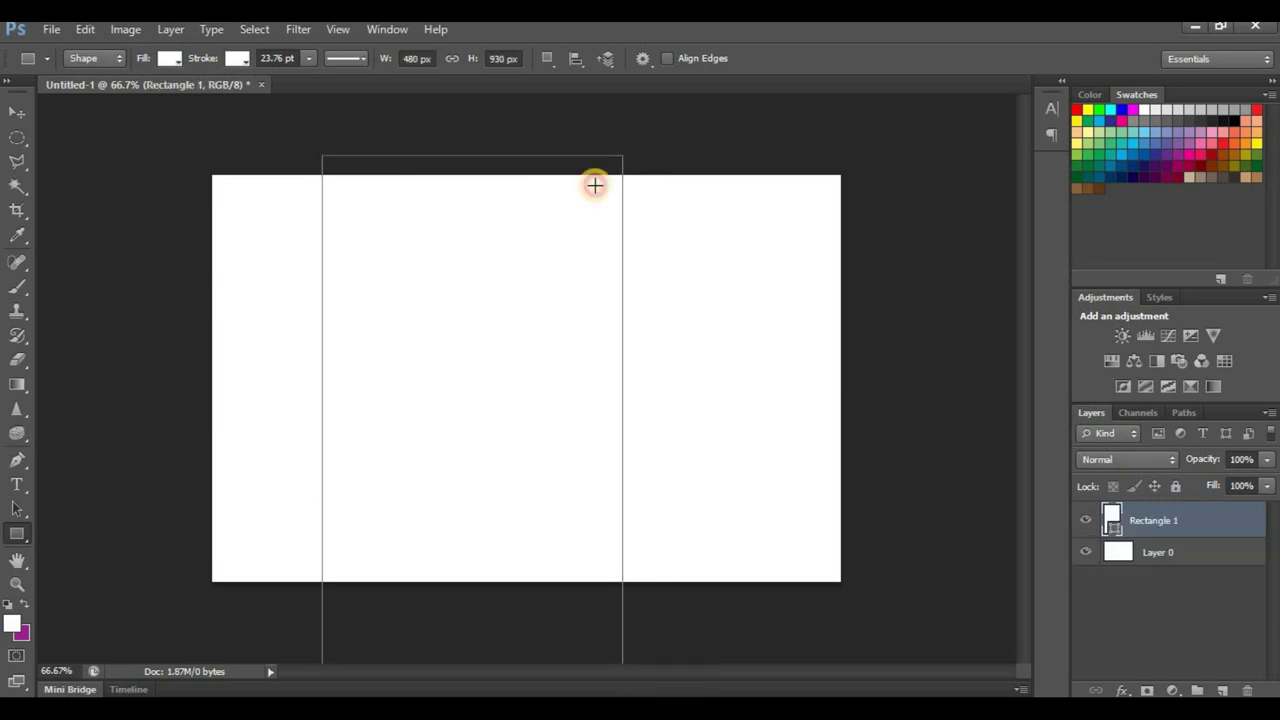
click(169, 58)
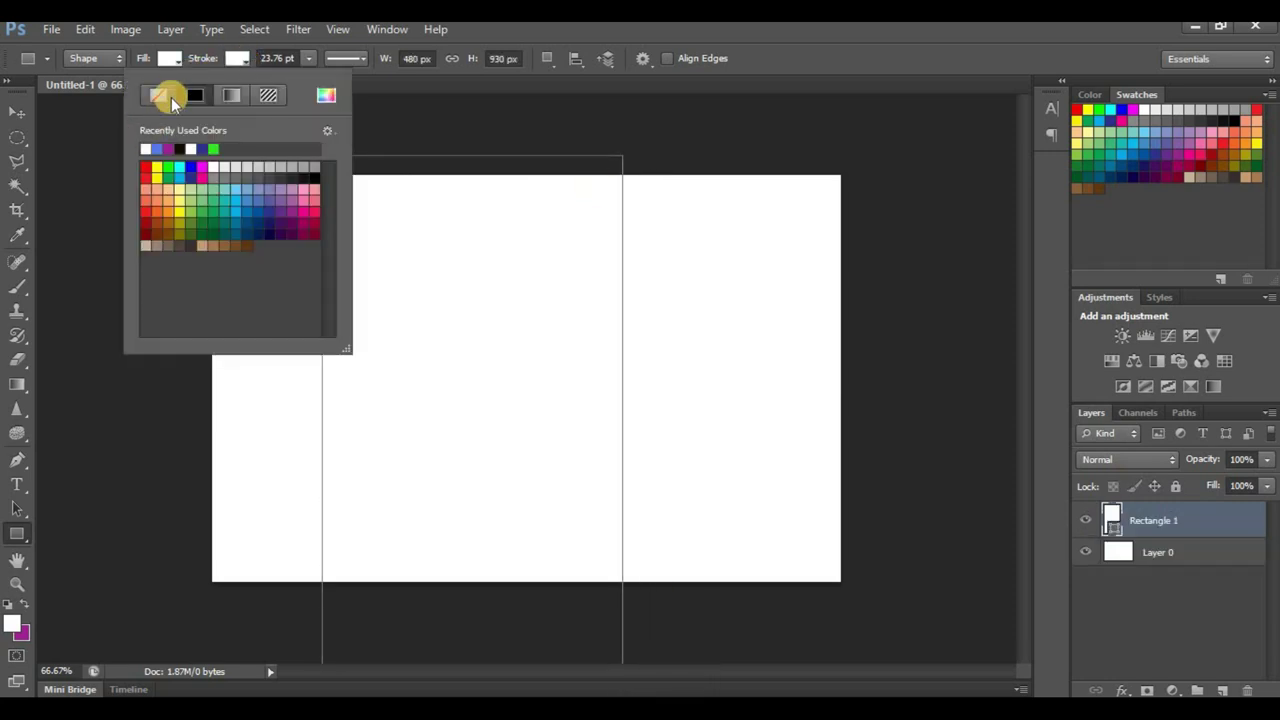
click(164, 93)
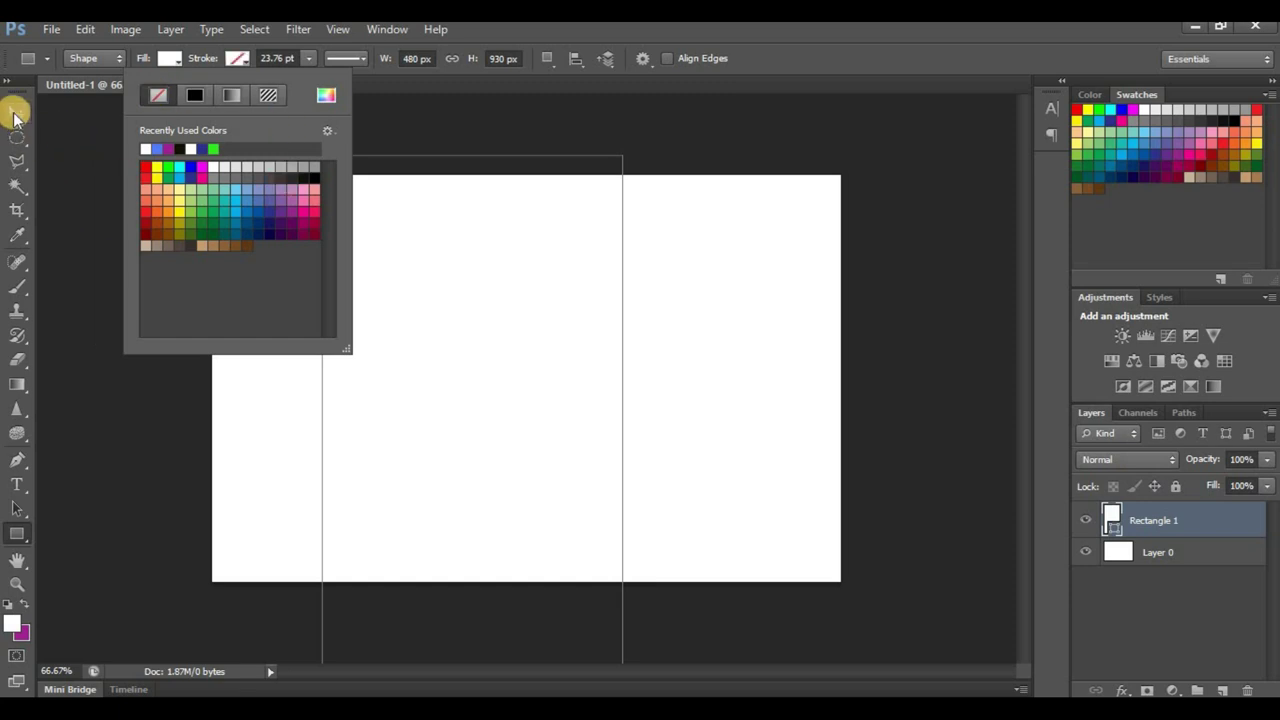
Step: Rotate the rectangle to about −20°, nudge it into place, and add an empty Layer 1
click(15, 113)
key(shift+Right)
key(shift+Right)
key(shift+Right)
key(shift+Right)
key(shift+Right)
key(shift+Right)
key(shift+Right)
key(shift+Right)
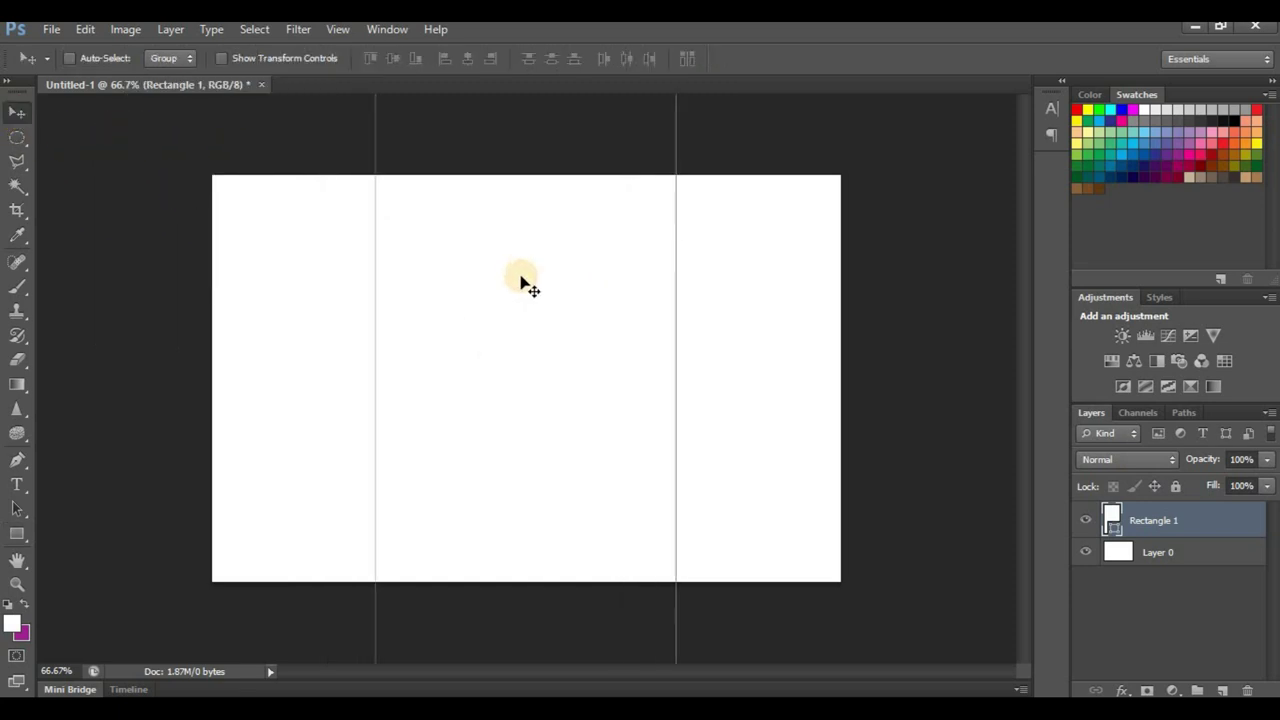
scroll(507, 287, down, 2)
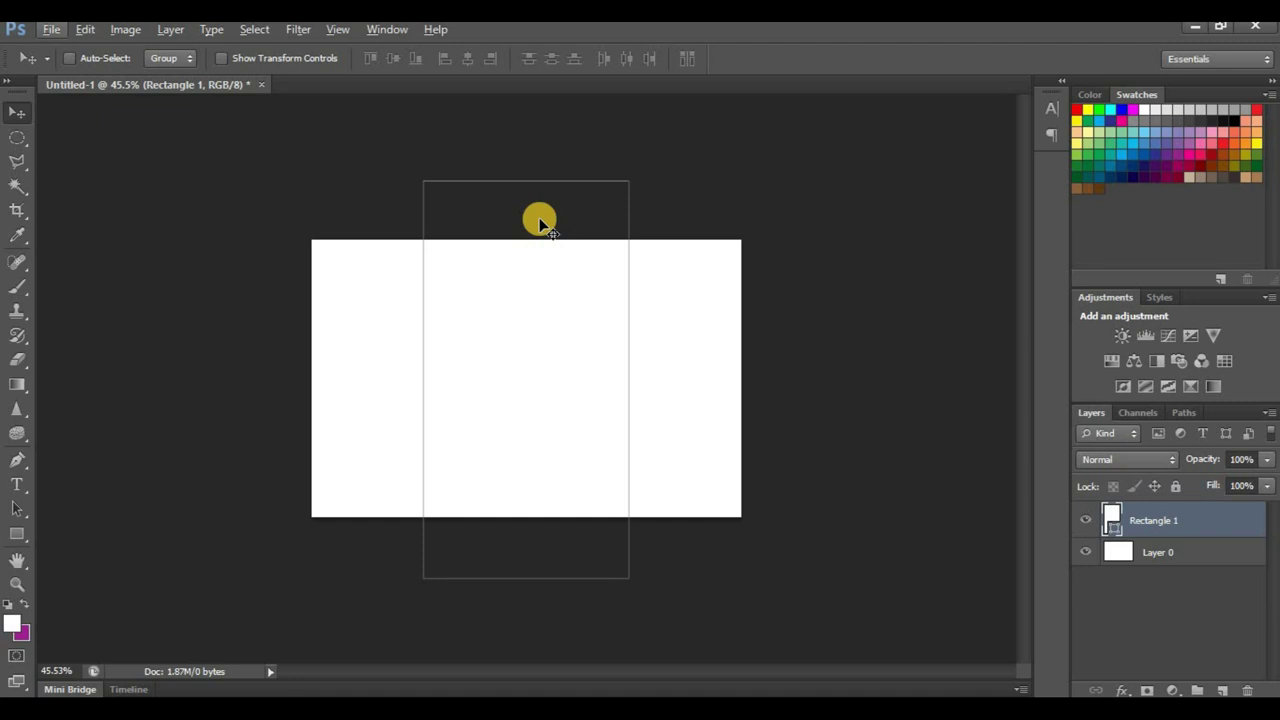
key(ctrl+t)
drag(620, 154, 563, 154)
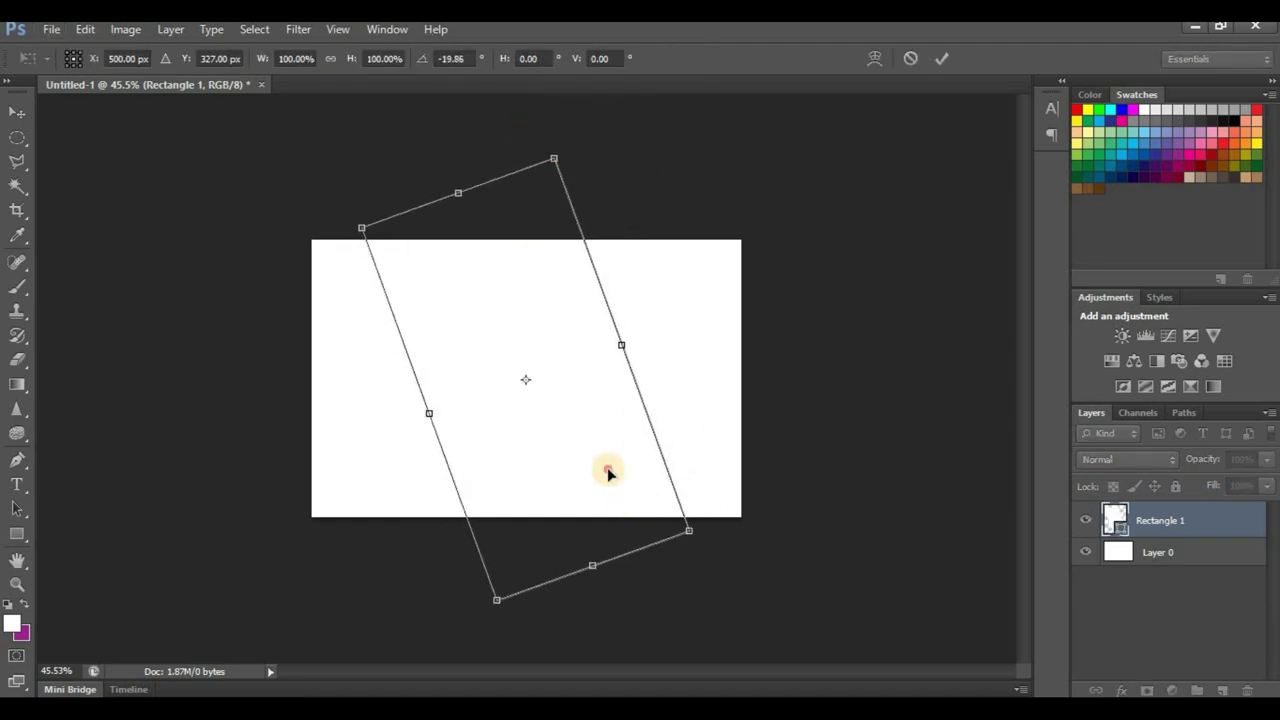
drag(607, 467, 605, 467)
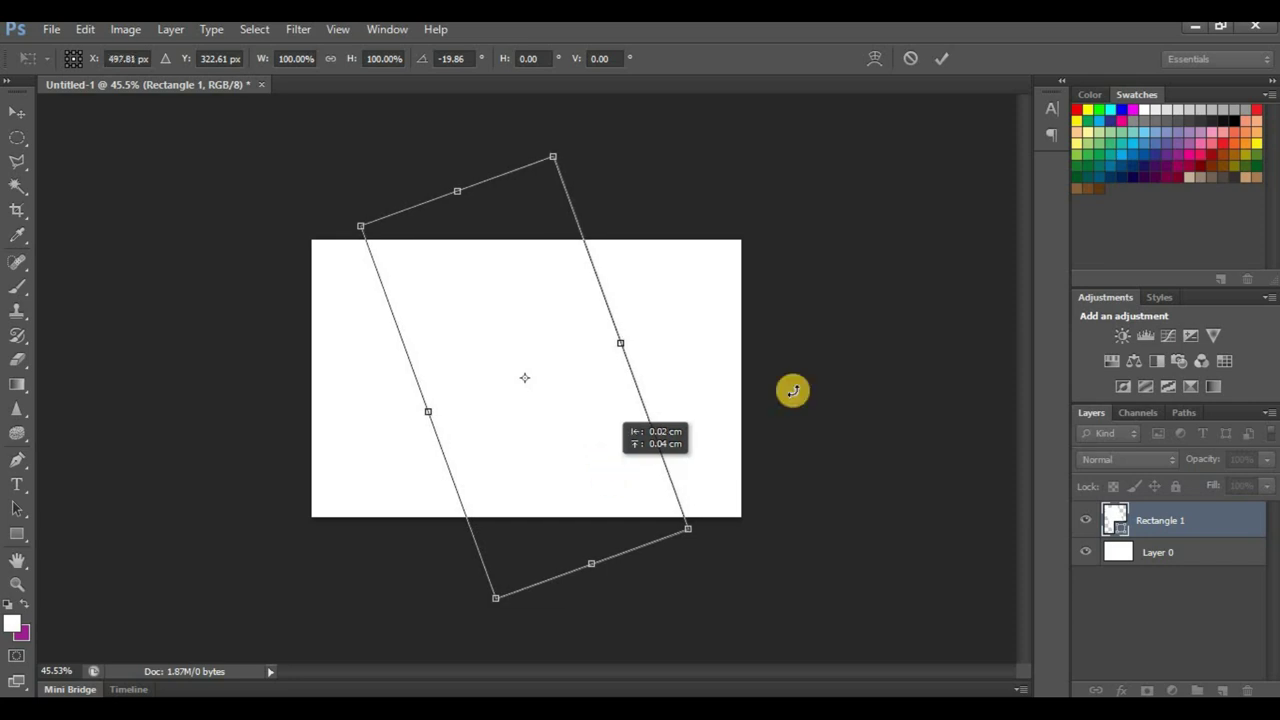
click(938, 59)
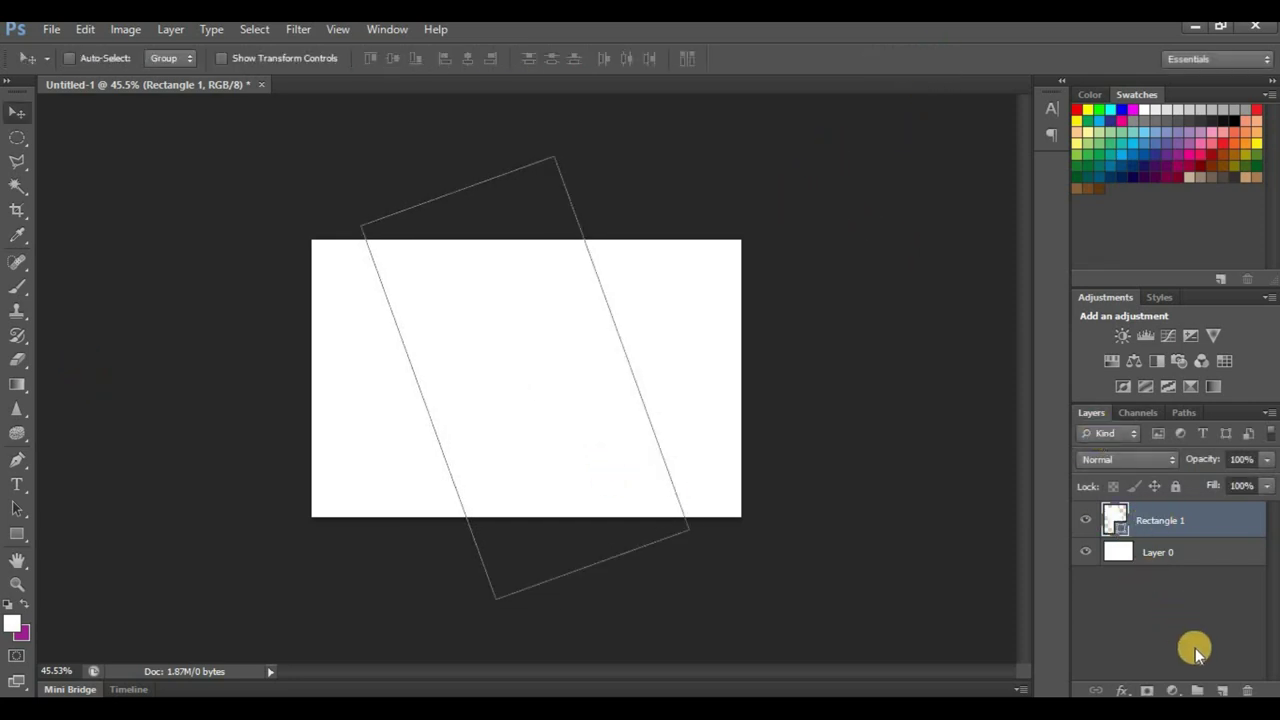
click(1222, 690)
click(17, 533)
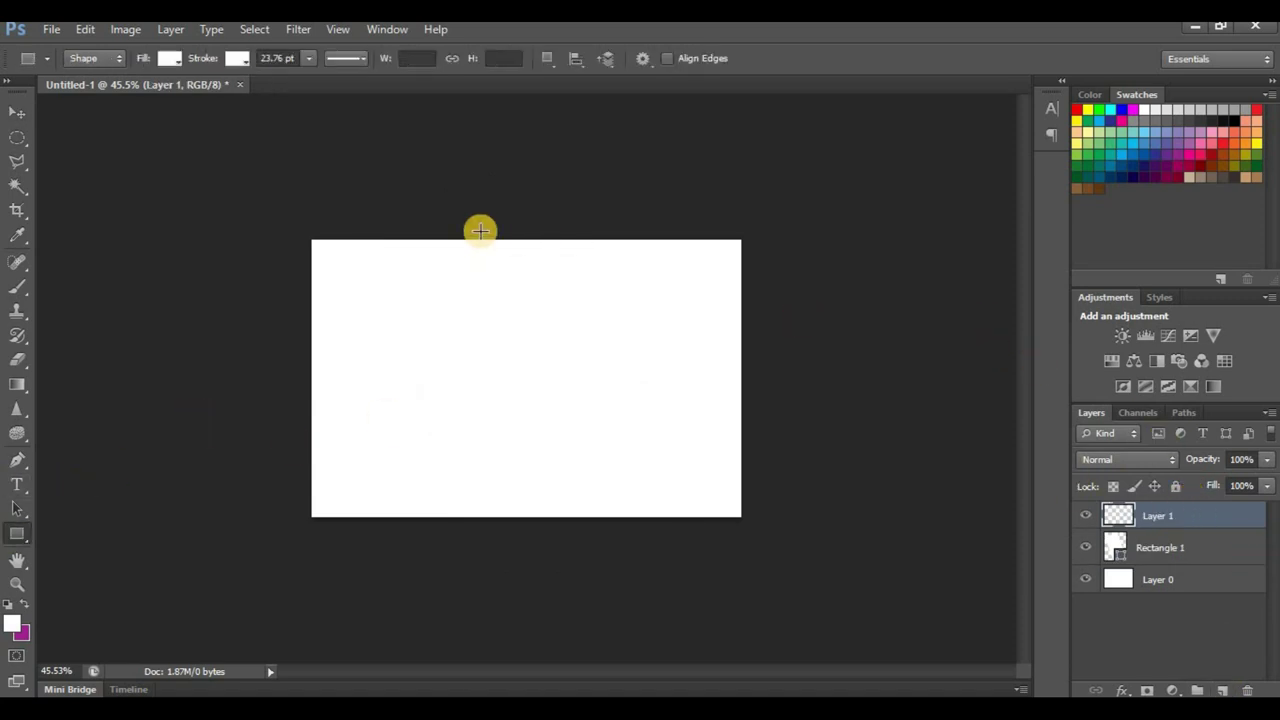
Step: Draw a second tall rectangle with no stroke, hide Layer 0, and shift it sideways
drag(420, 170, 521, 563)
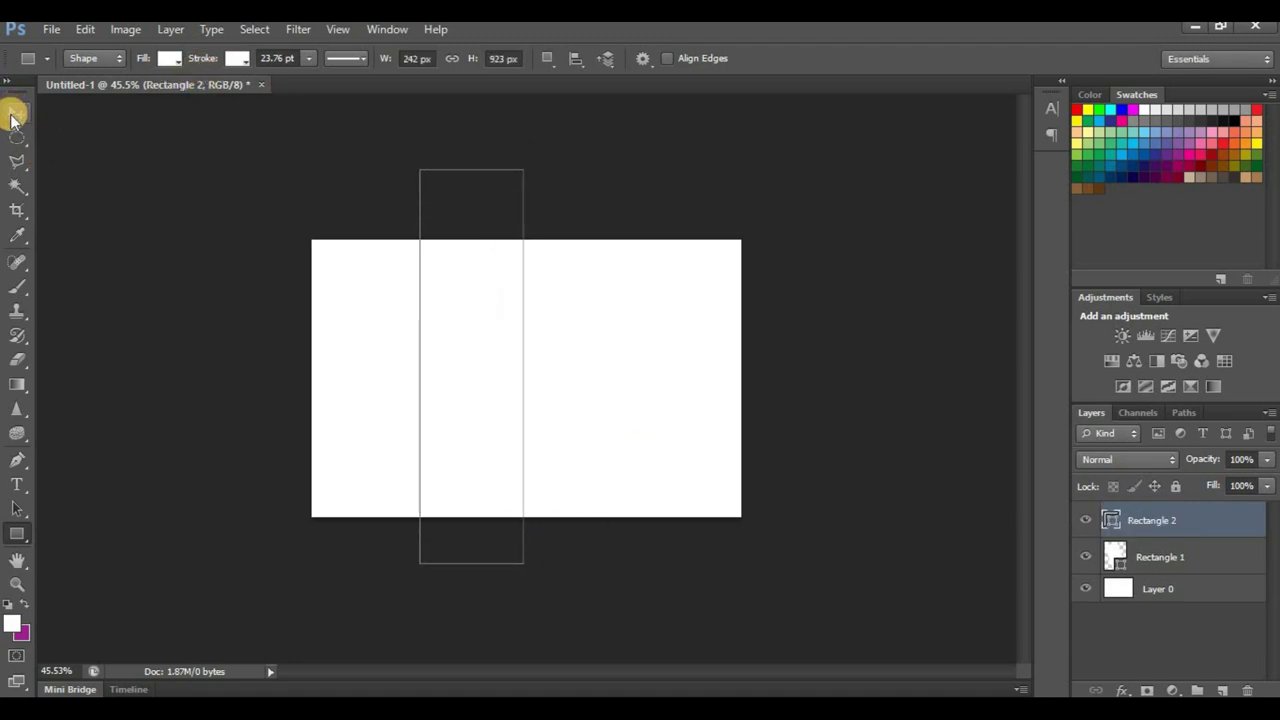
click(14, 115)
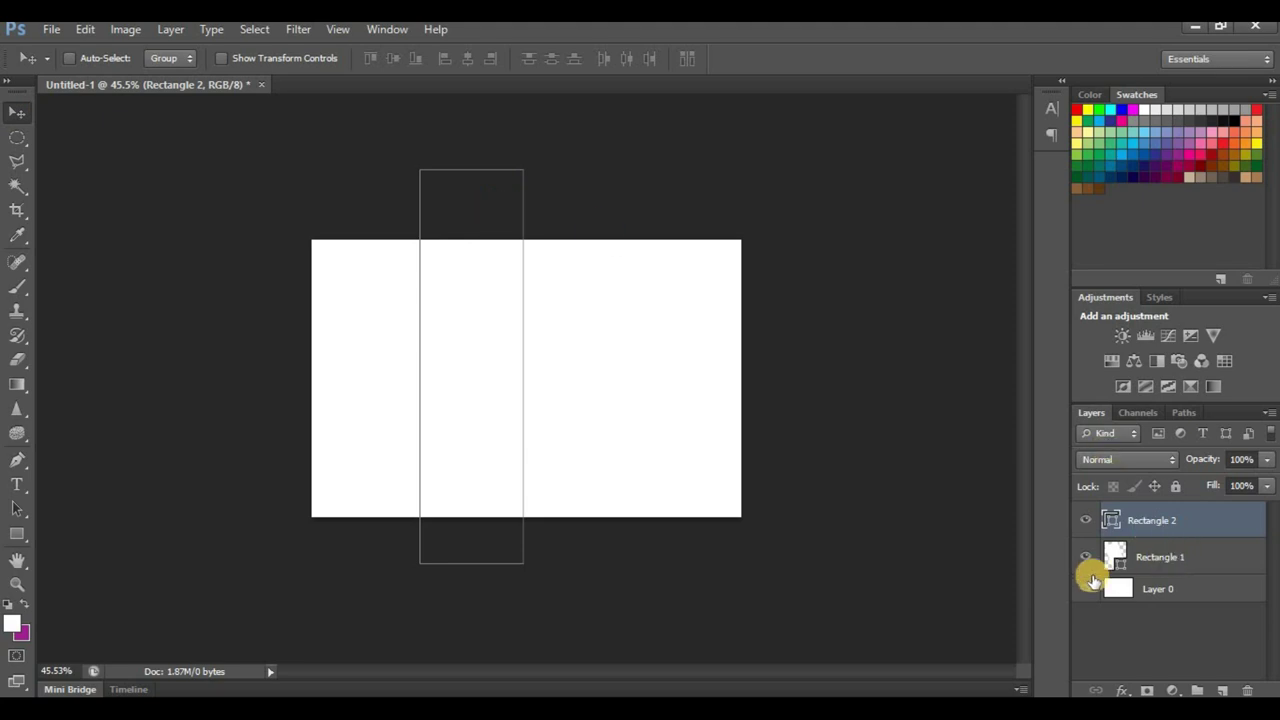
click(1084, 587)
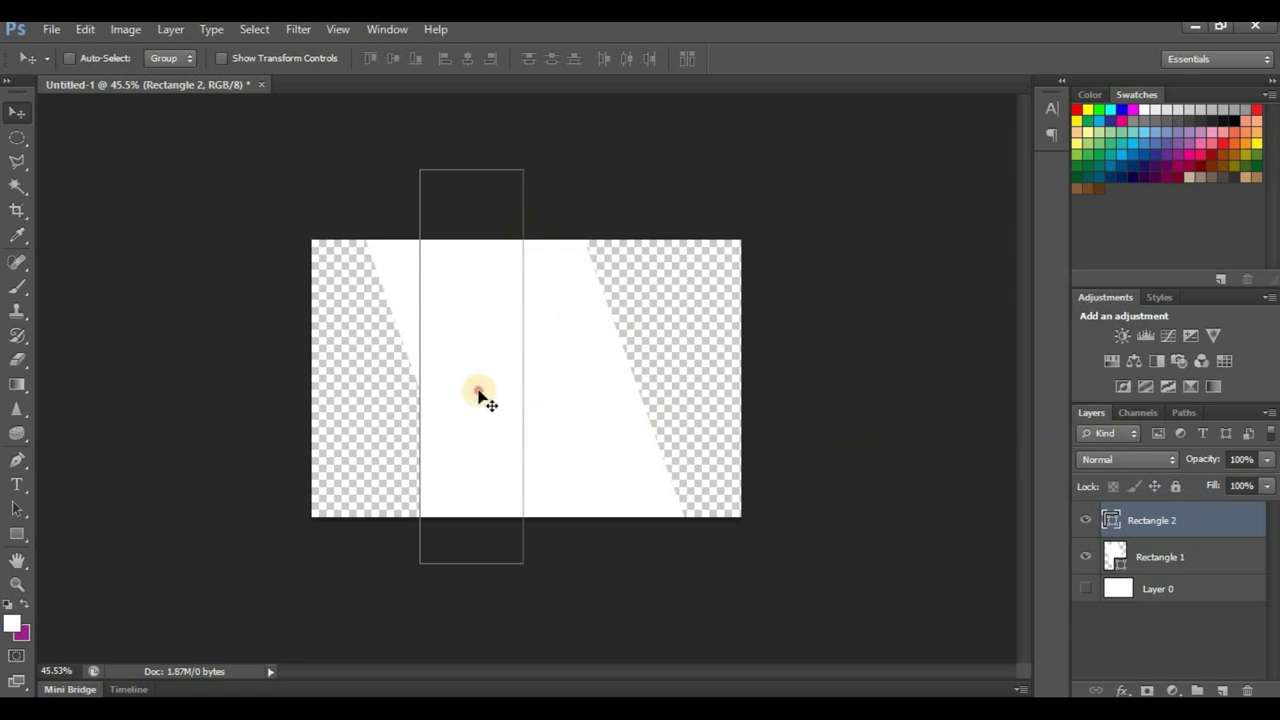
drag(478, 393, 480, 404)
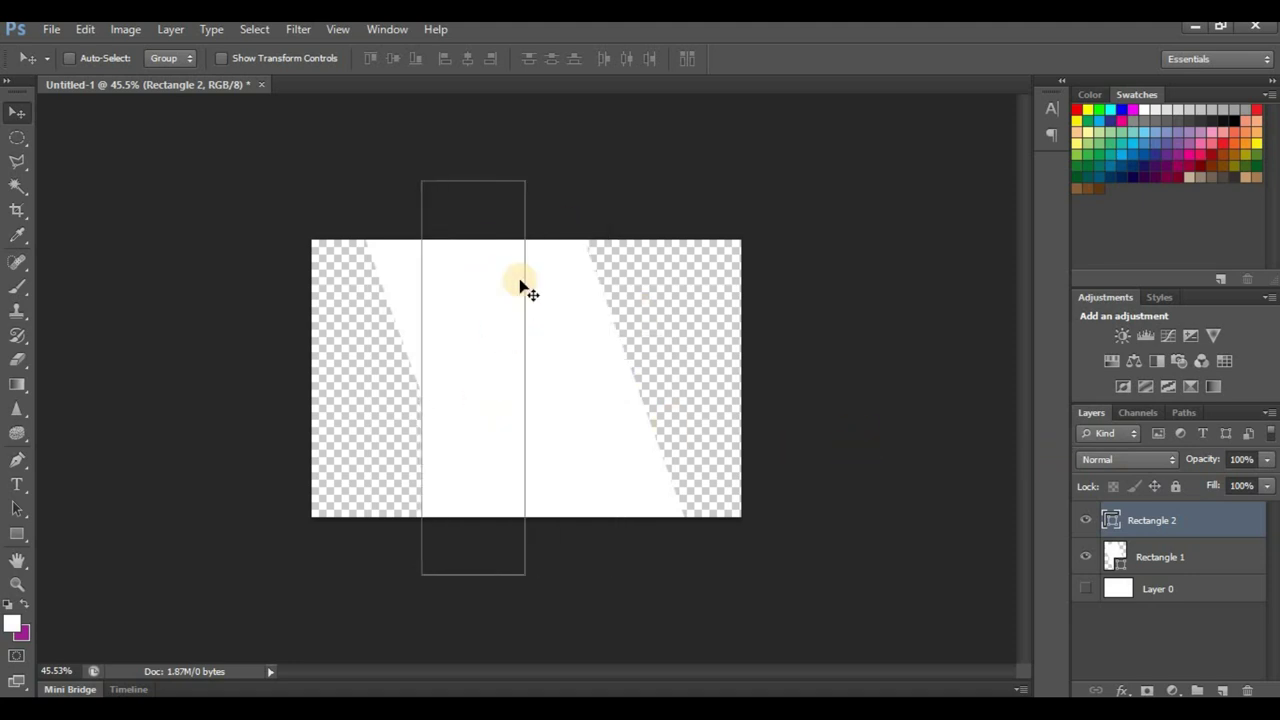
click(17, 533)
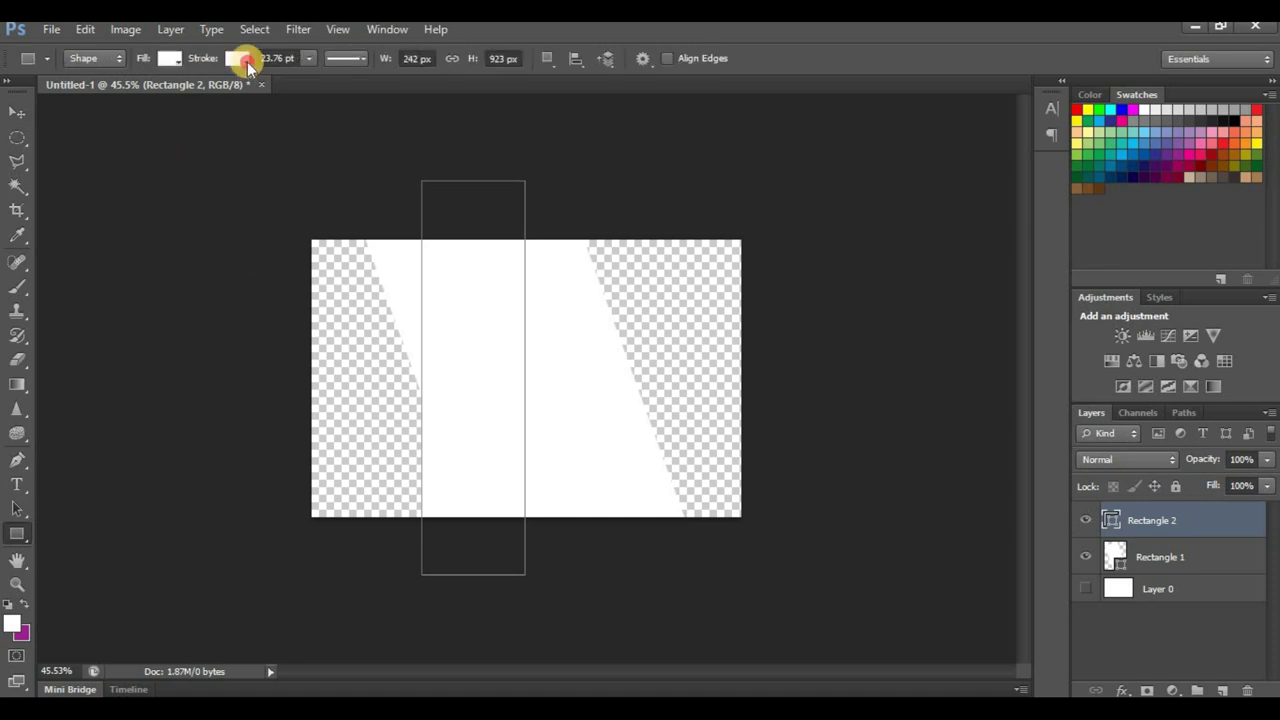
click(240, 58)
click(159, 100)
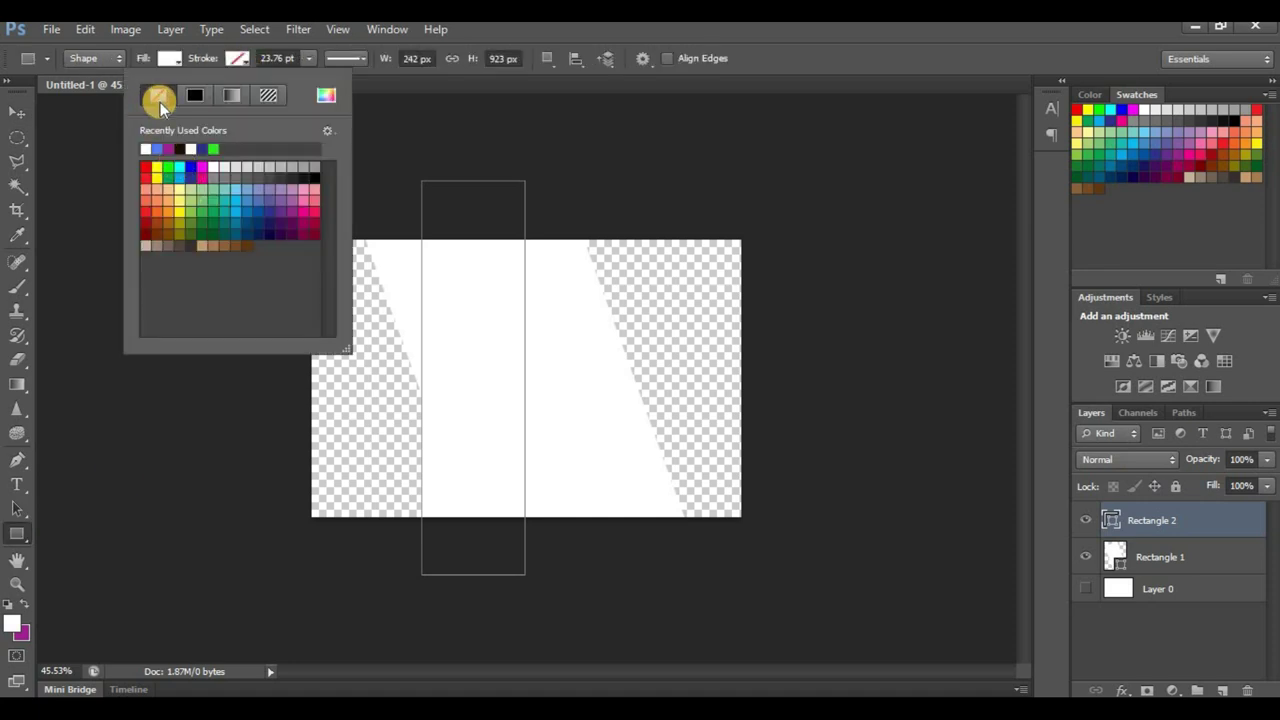
click(17, 112)
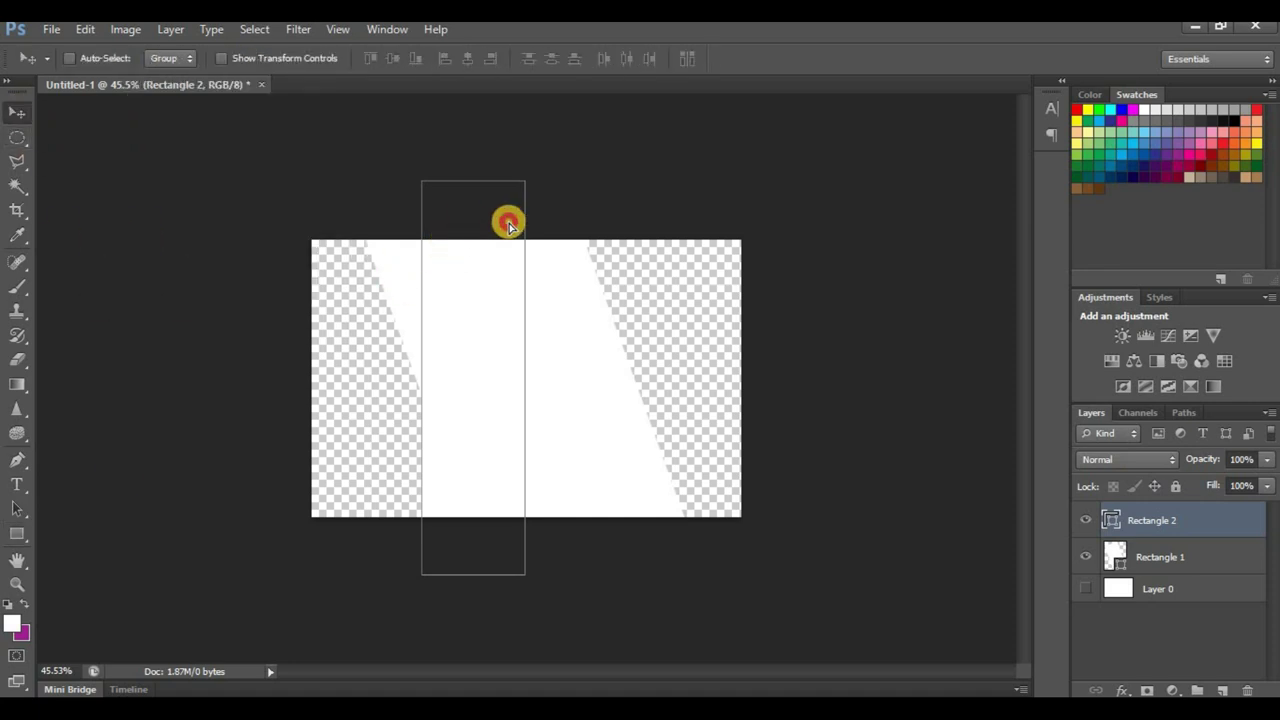
drag(506, 217, 531, 240)
Step: Fill the second rectangle with dark charcoal grey and shift it slightly right
click(17, 533)
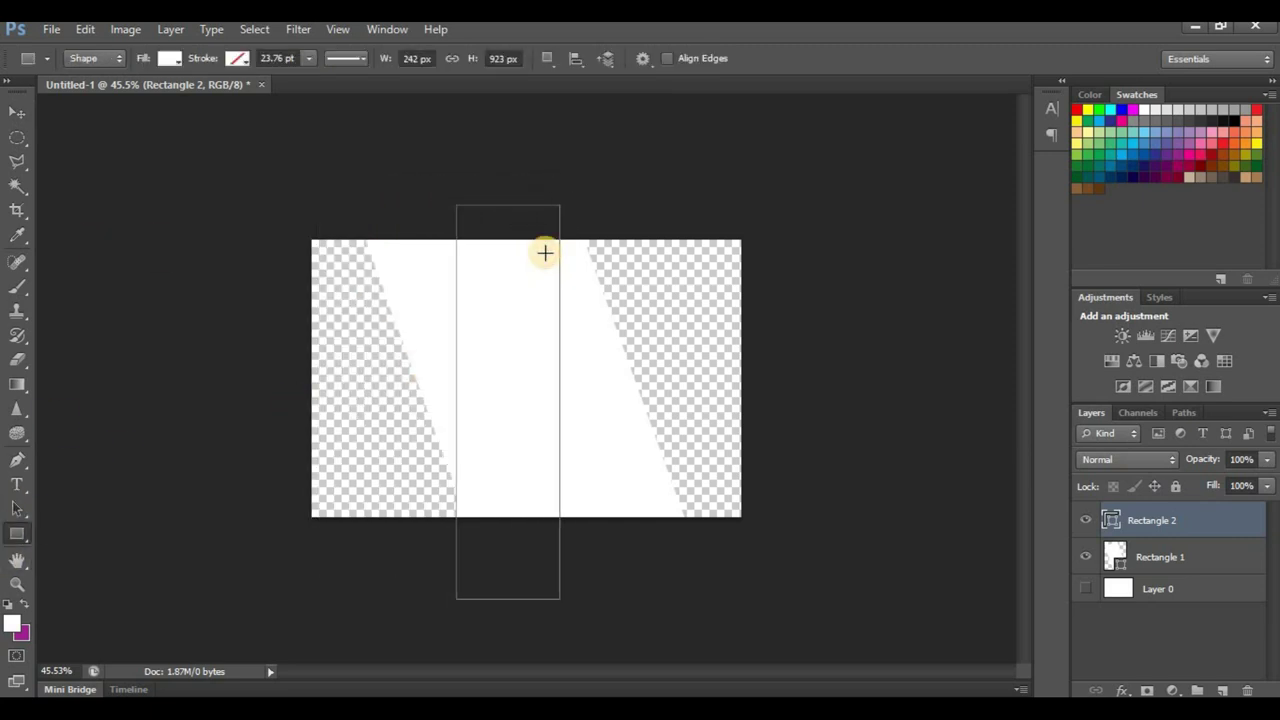
click(169, 58)
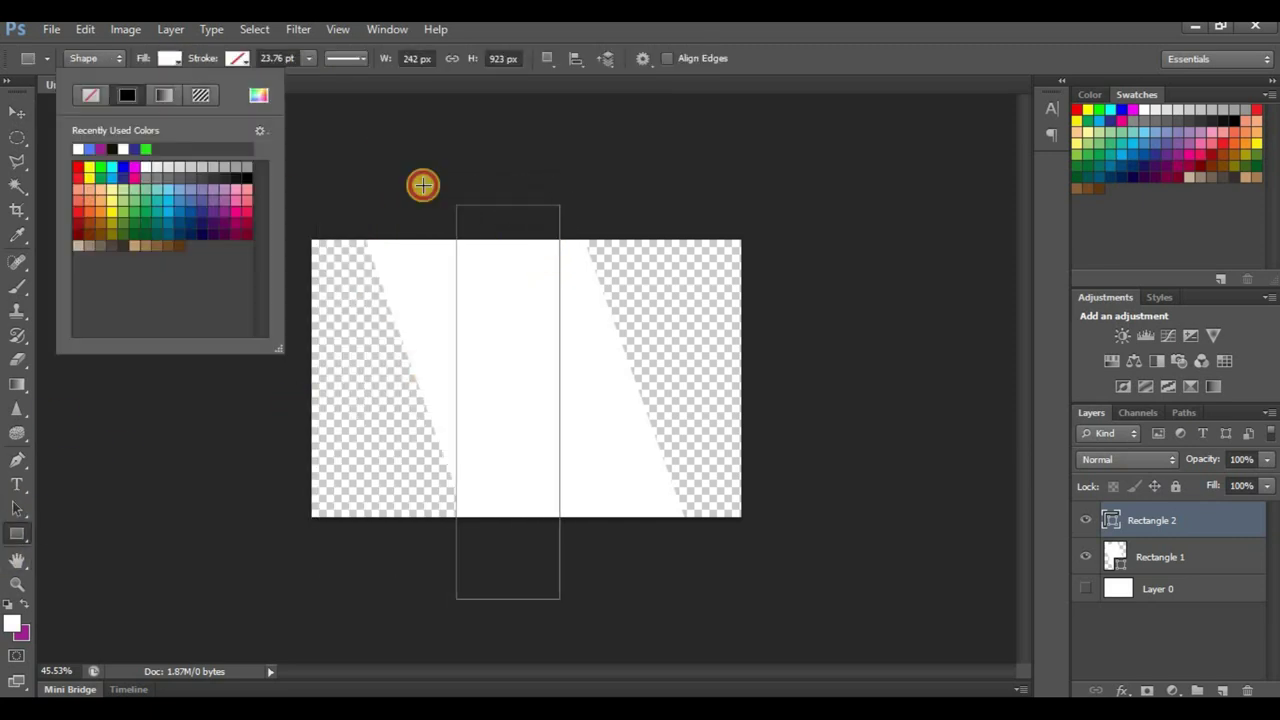
click(228, 175)
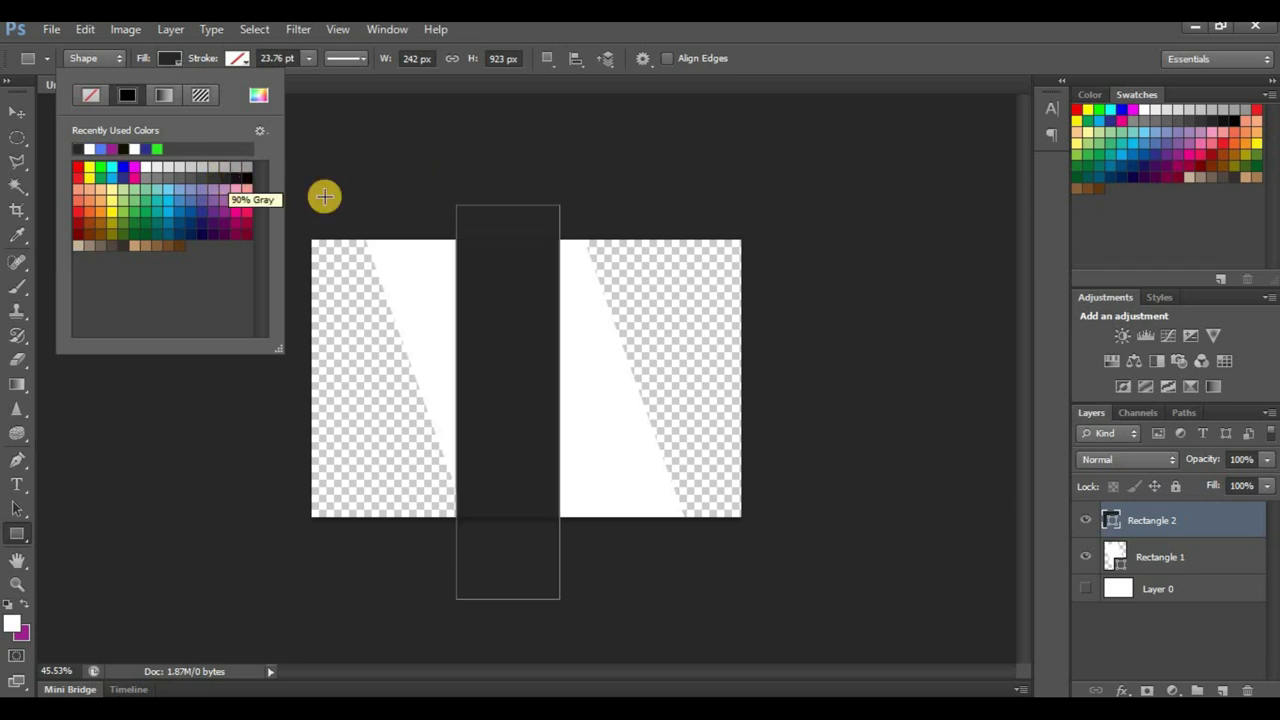
click(225, 174)
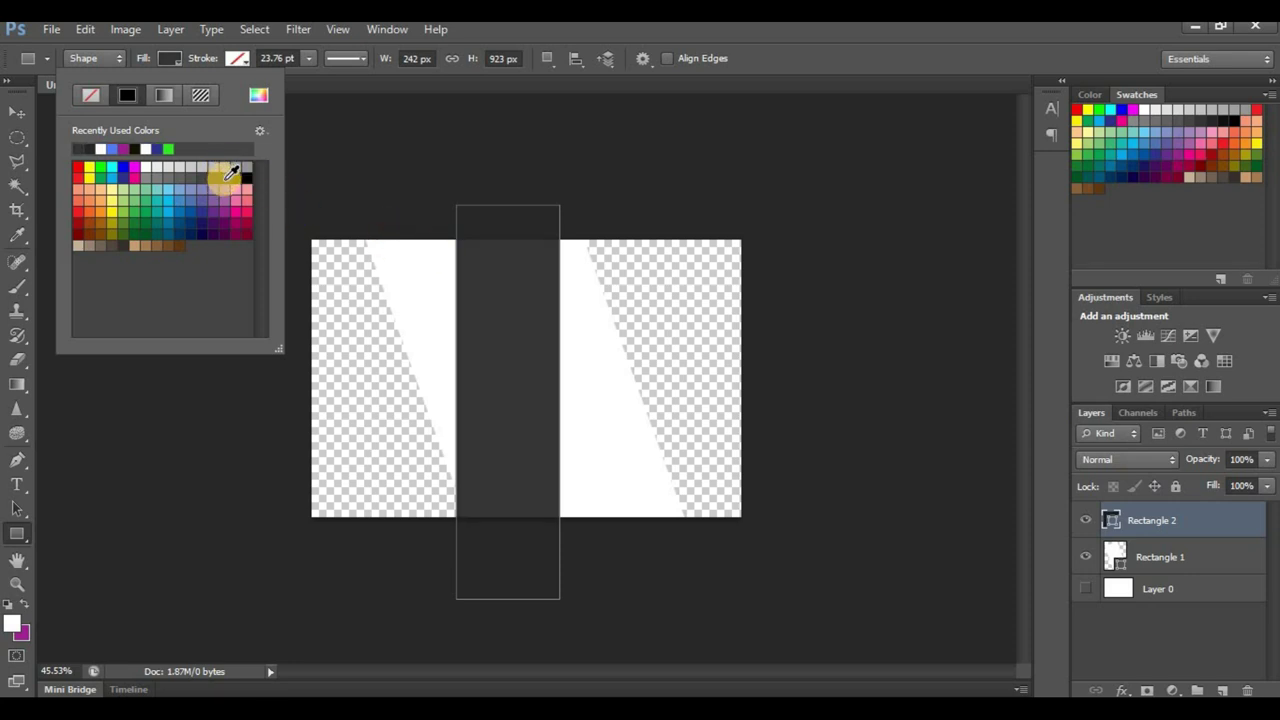
click(231, 173)
click(17, 112)
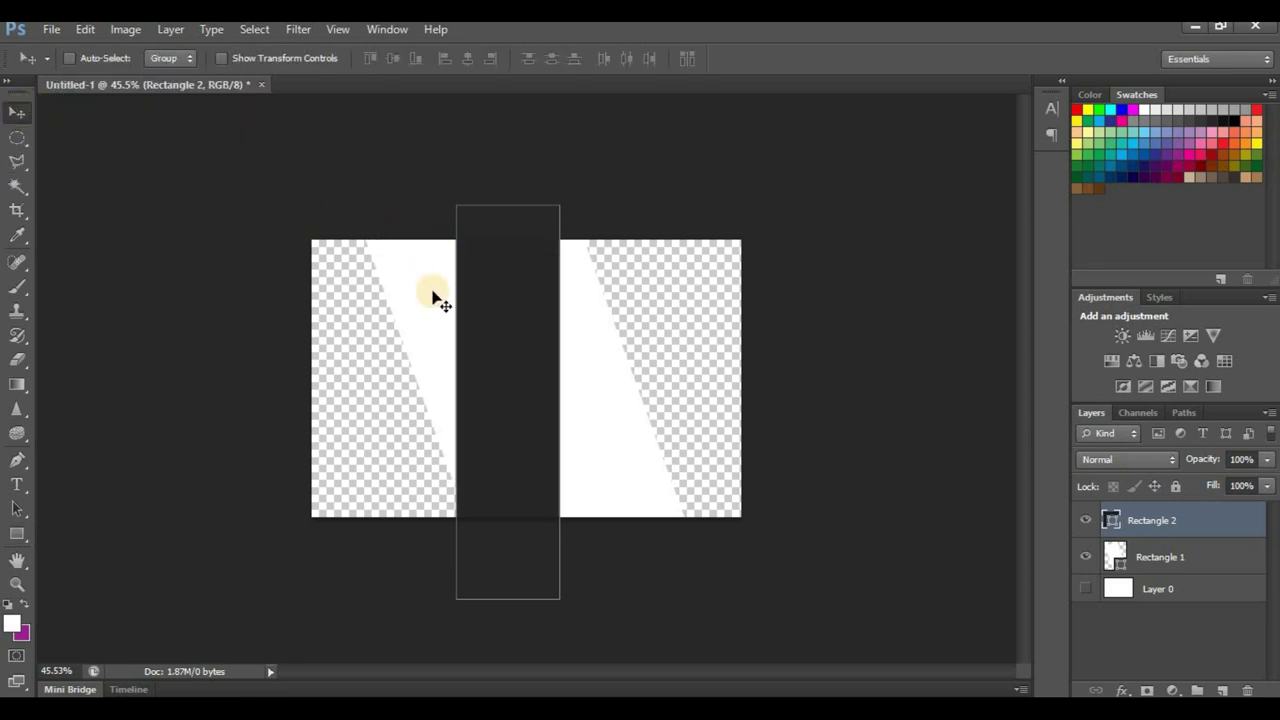
drag(498, 297, 557, 308)
Step: Rotate the dark bar to about 41° and lengthen it diagonally across the card
key(ctrl+t)
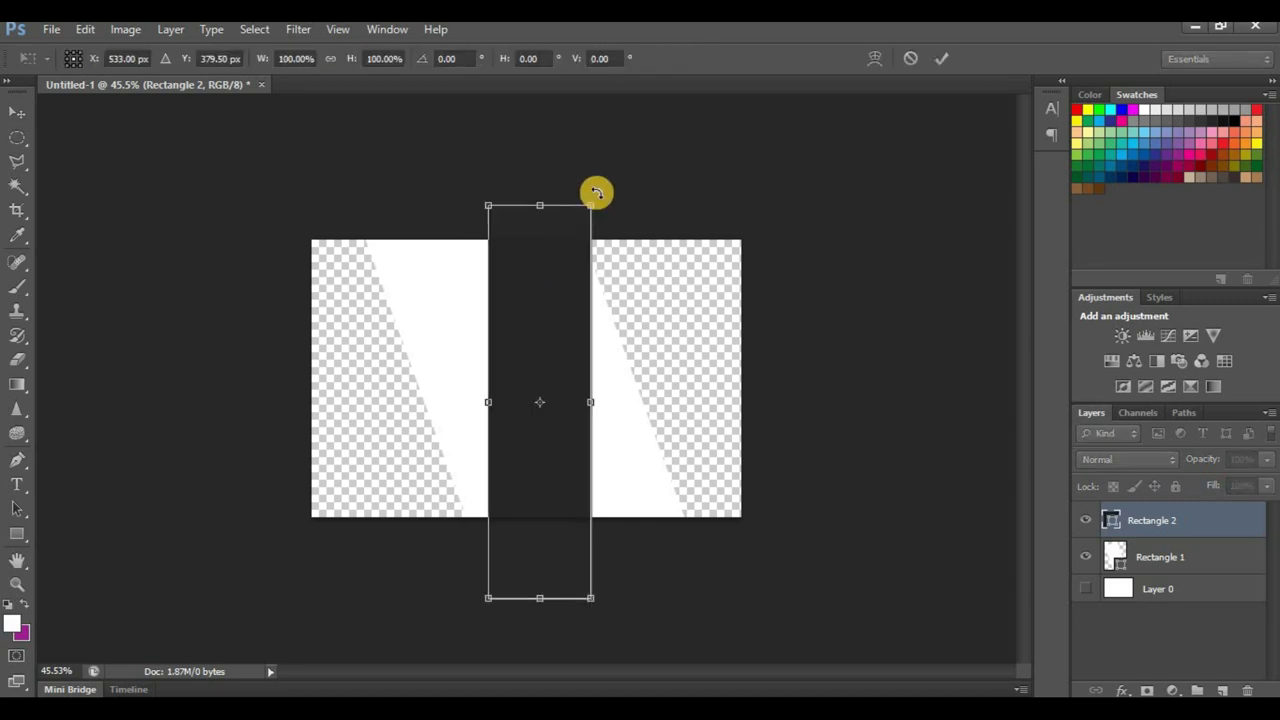
drag(610, 195, 684, 295)
drag(557, 349, 575, 305)
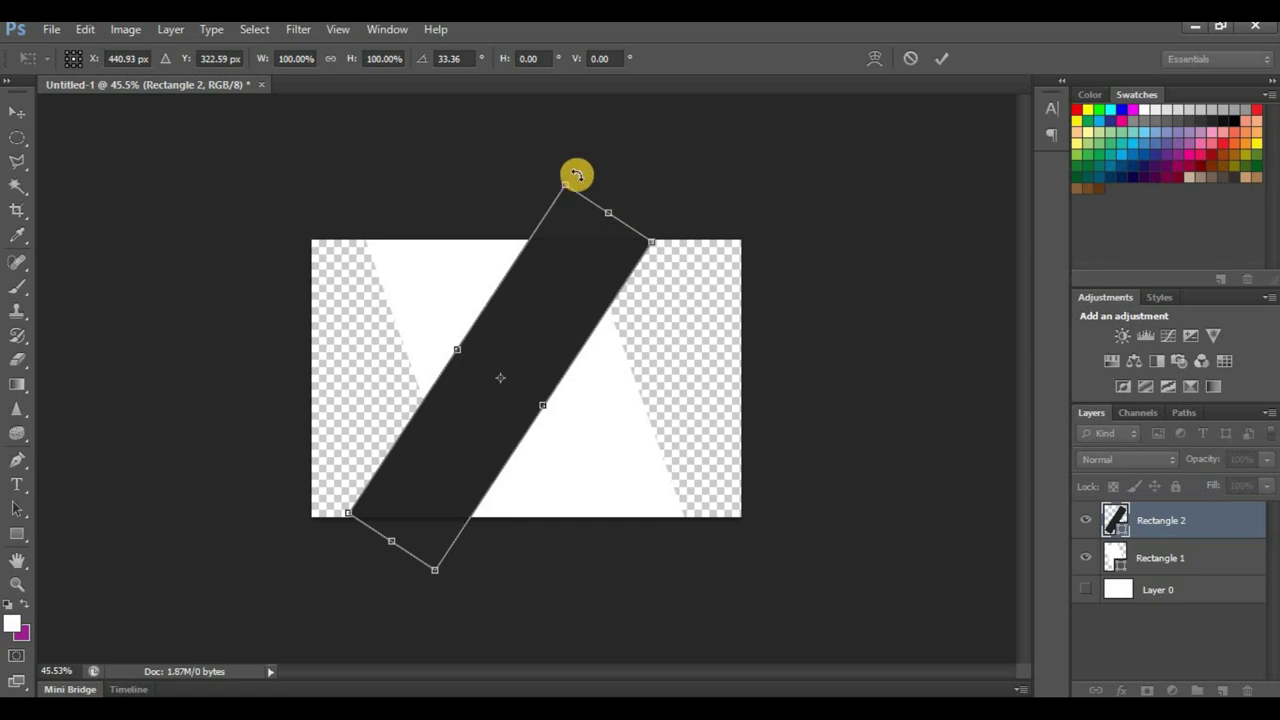
drag(580, 170, 612, 183)
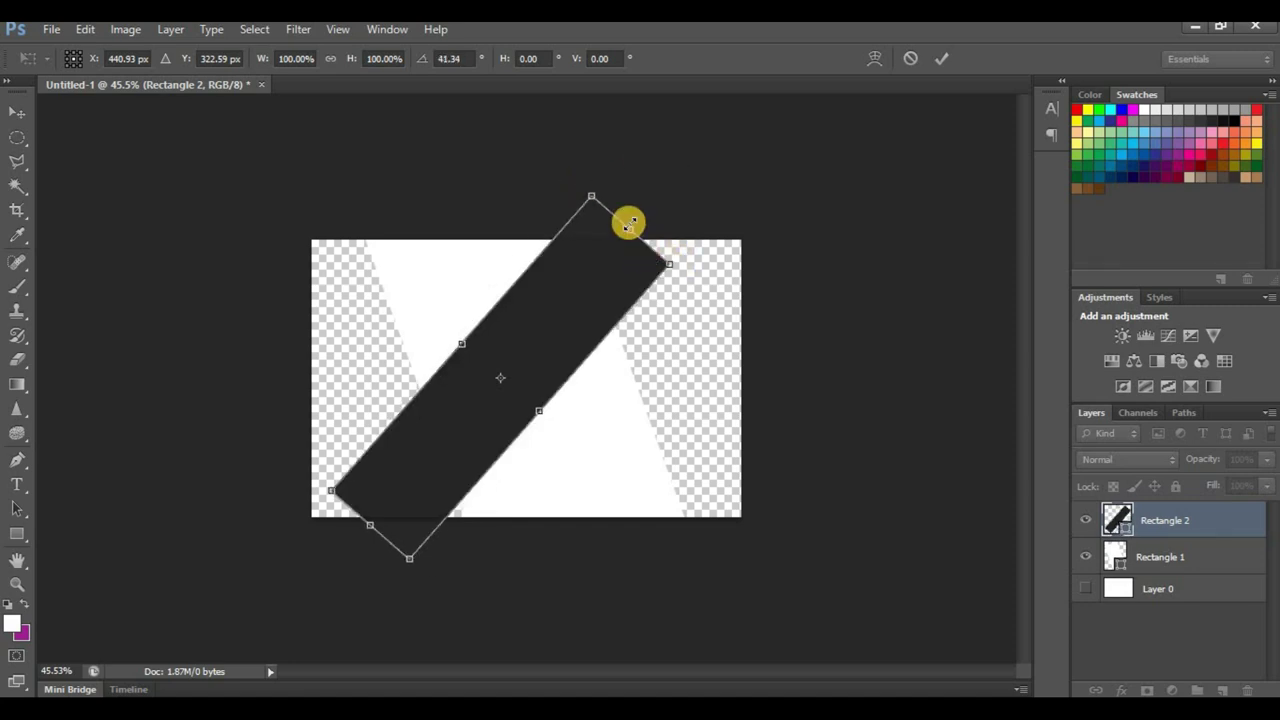
drag(695, 200, 587, 256)
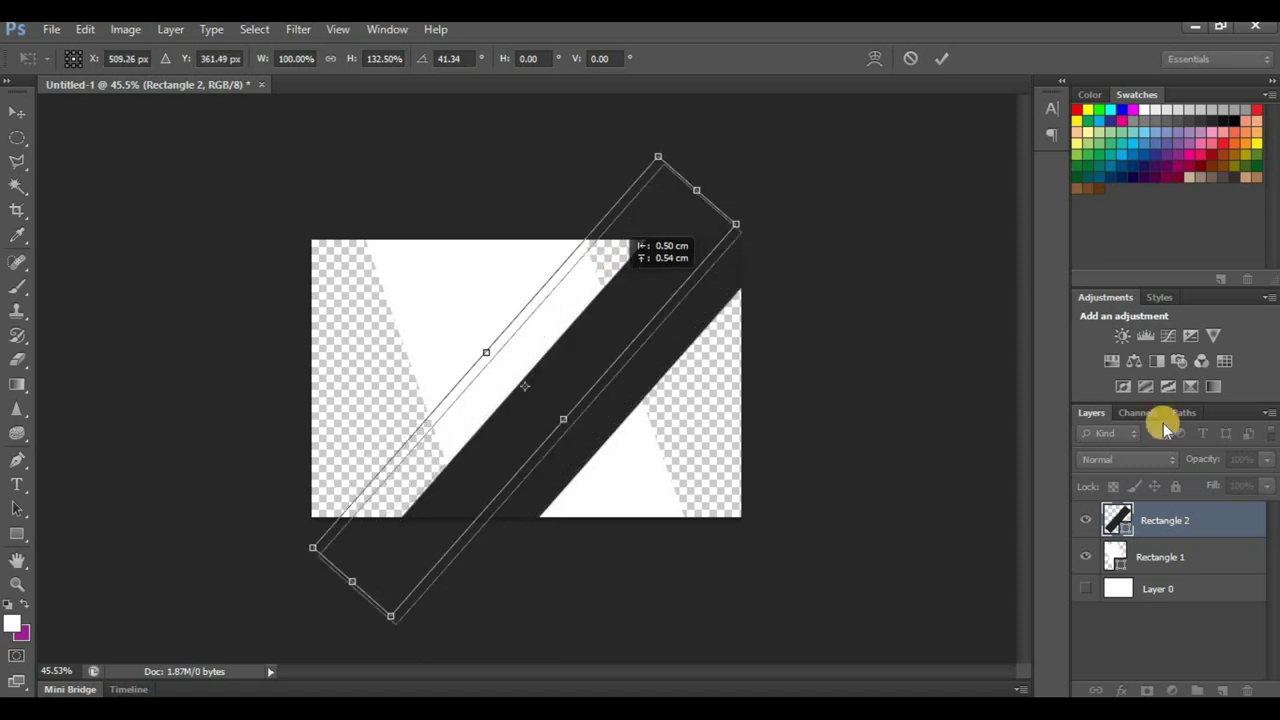
click(946, 60)
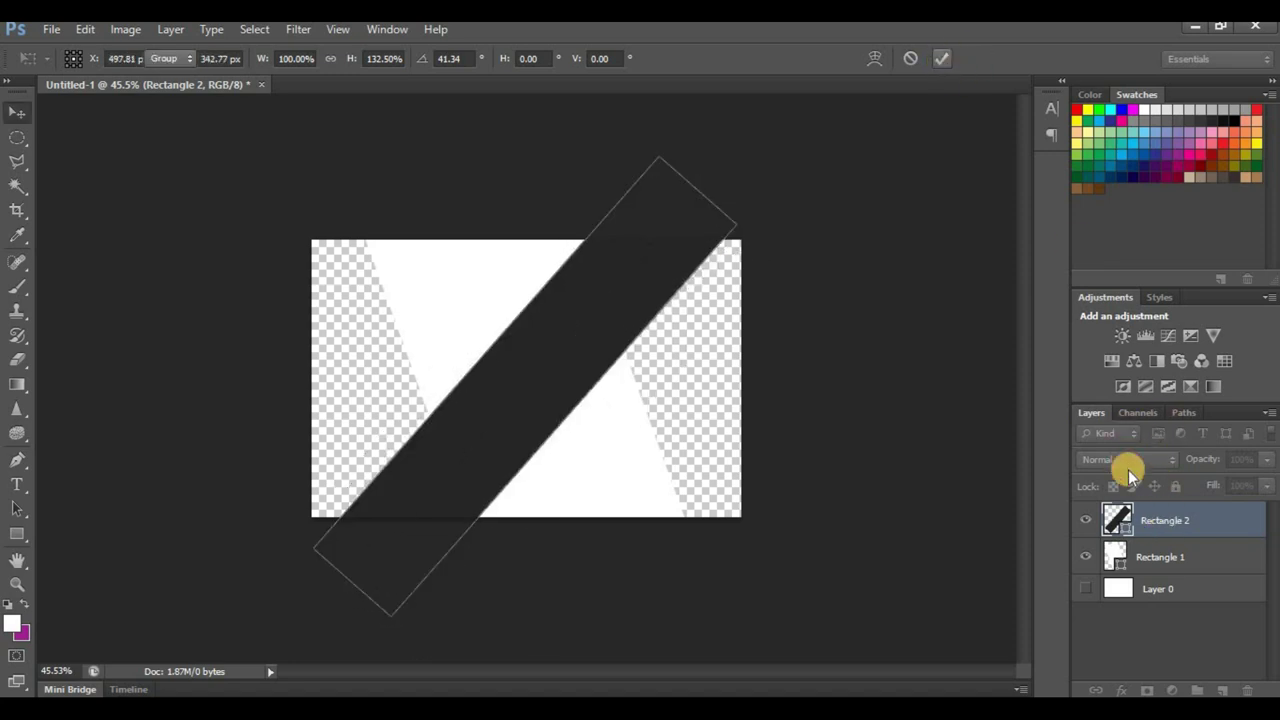
Step: Move the dark bar behind the white rectangle and rotate it about 2° more
drag(1172, 553, 1170, 570)
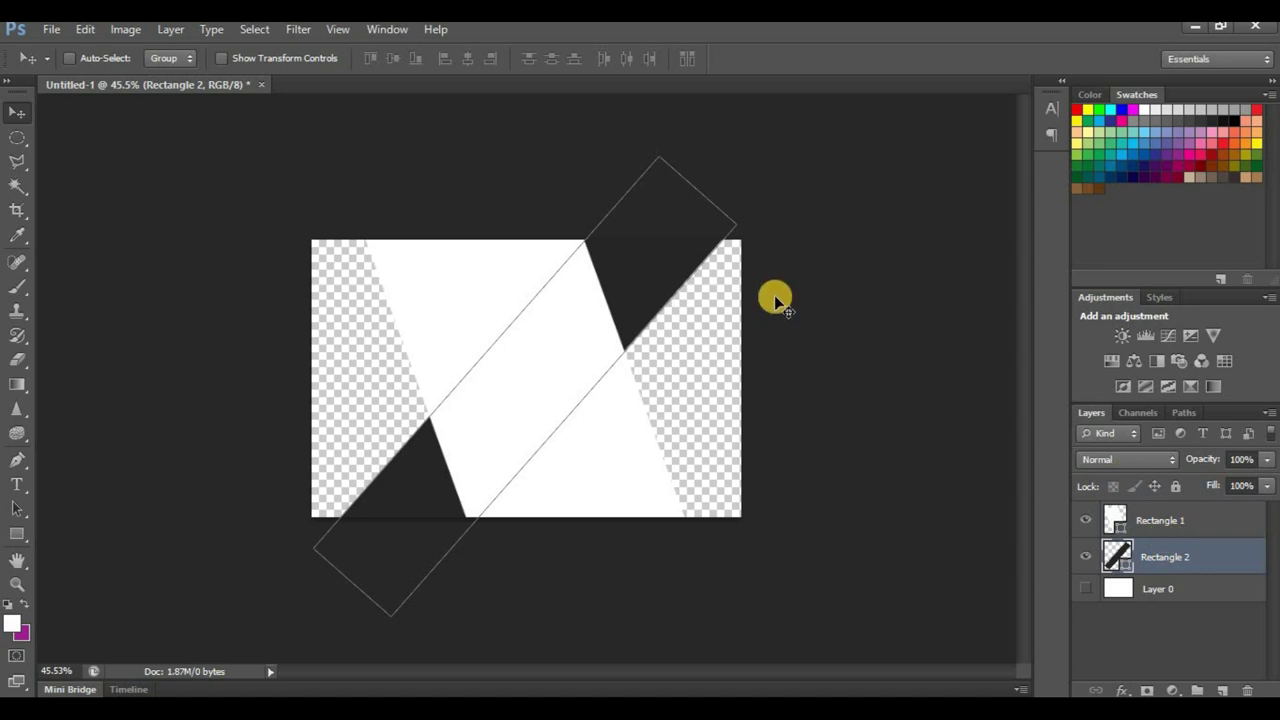
drag(660, 272, 667, 287)
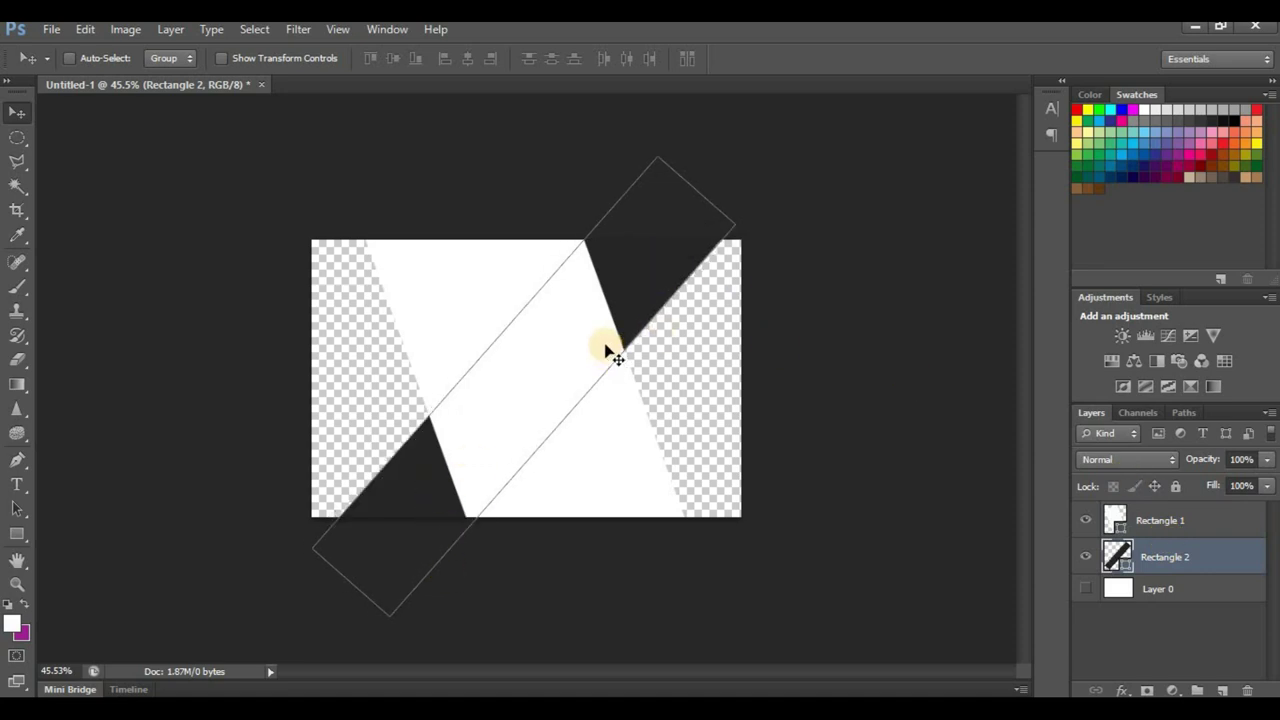
key(ctrl+t)
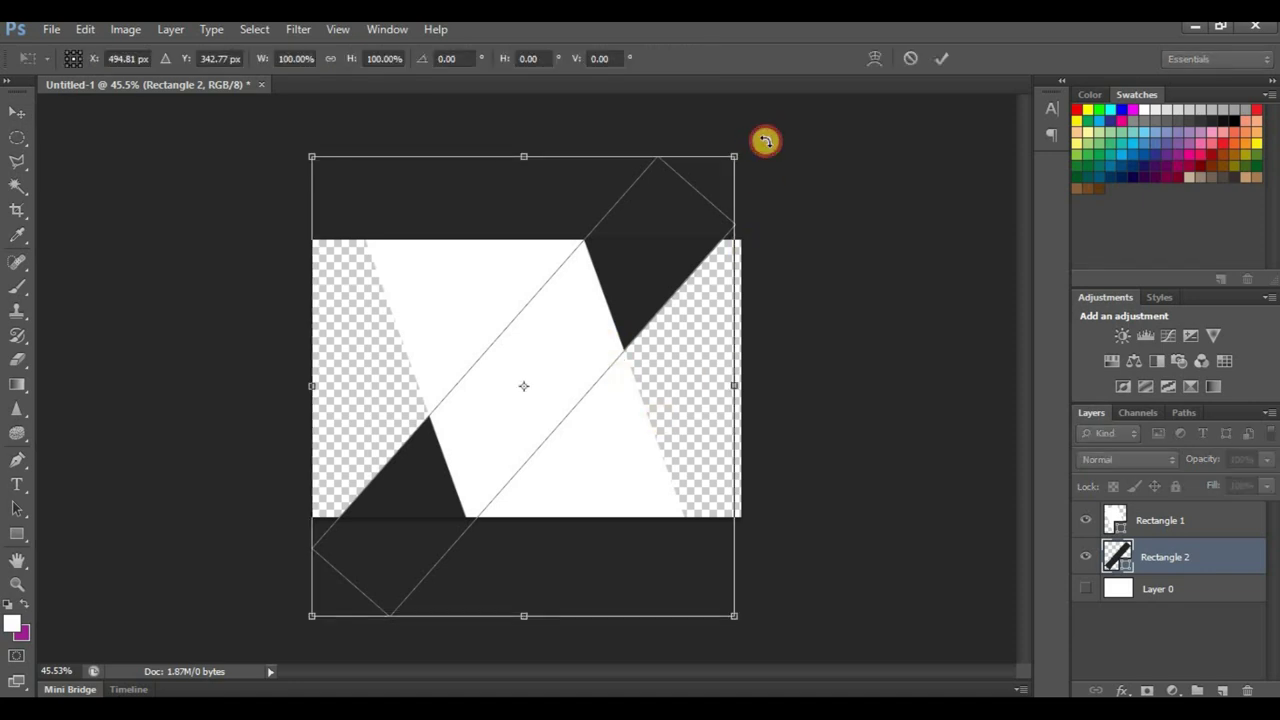
drag(765, 141, 766, 151)
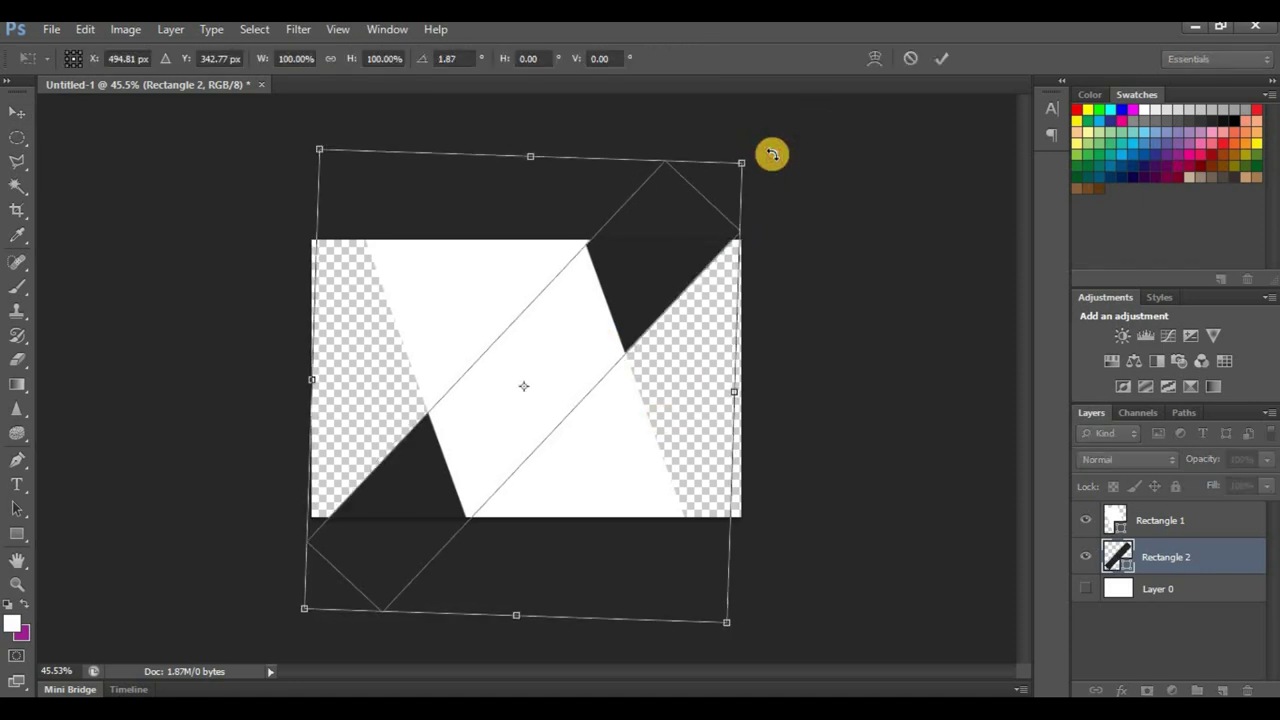
click(940, 64)
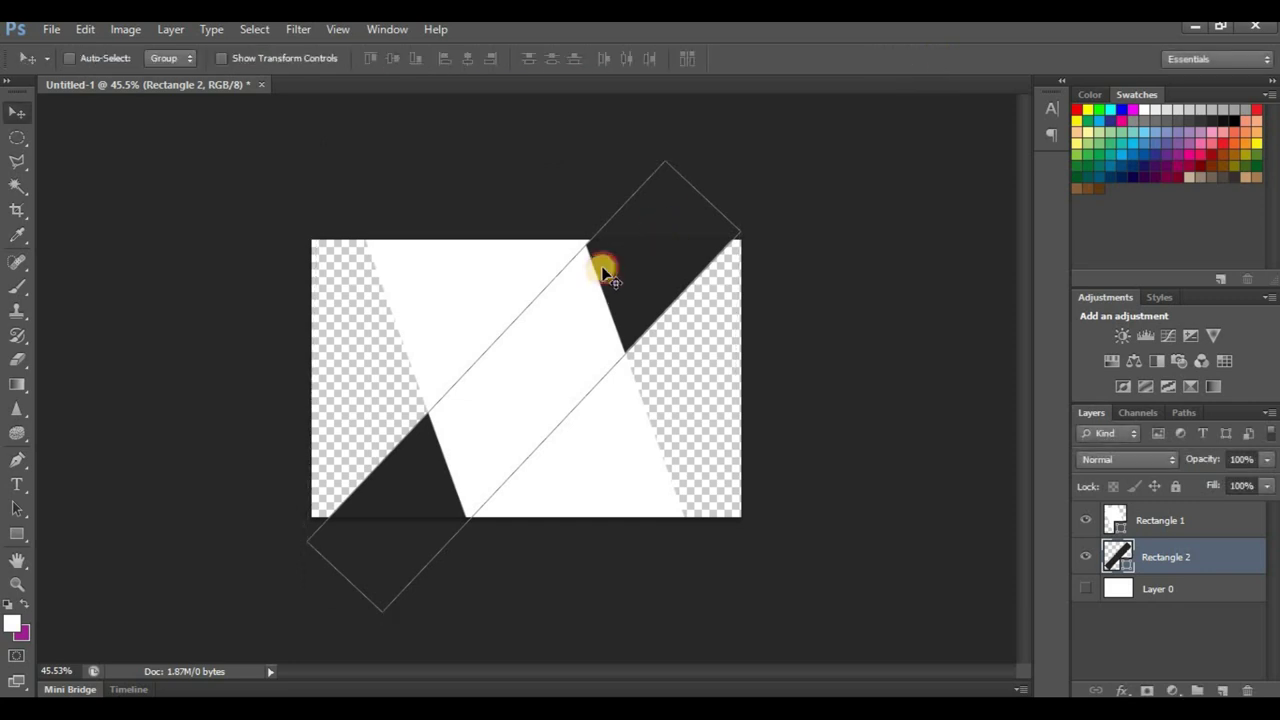
drag(607, 271, 607, 271)
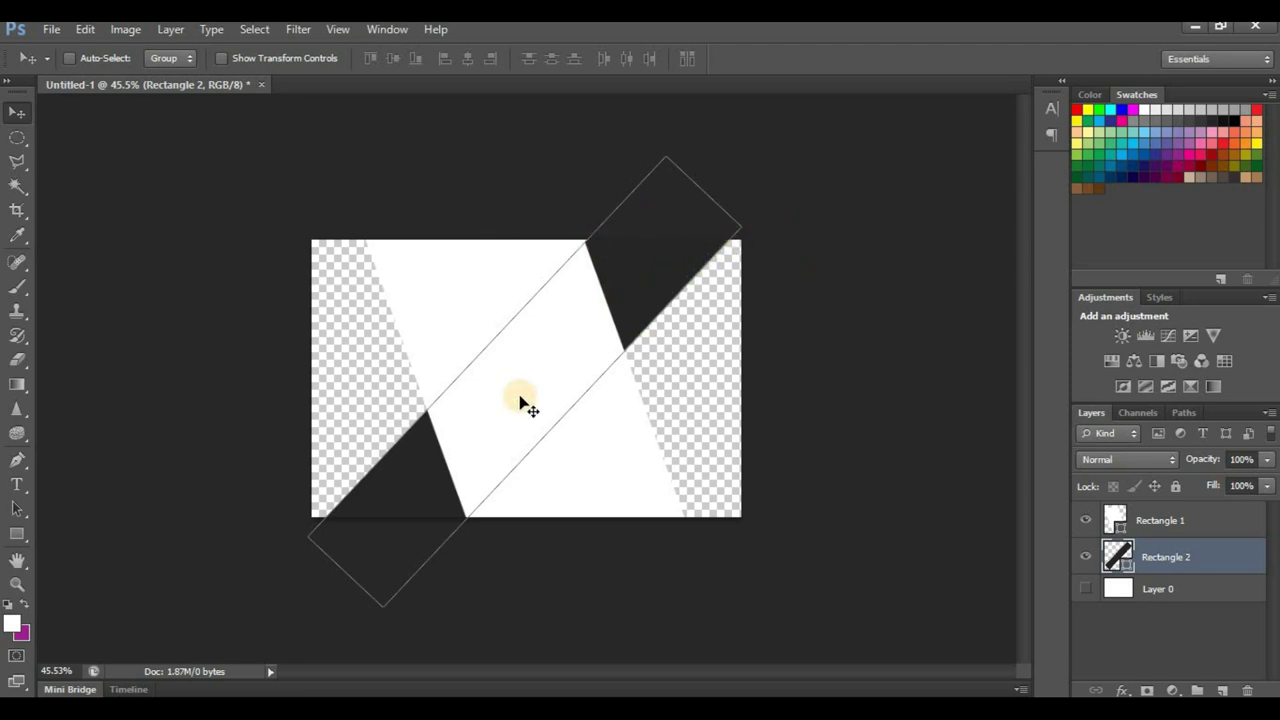
Step: Add a new empty Layer 1 and place it below Rectangle 2
click(1166, 516)
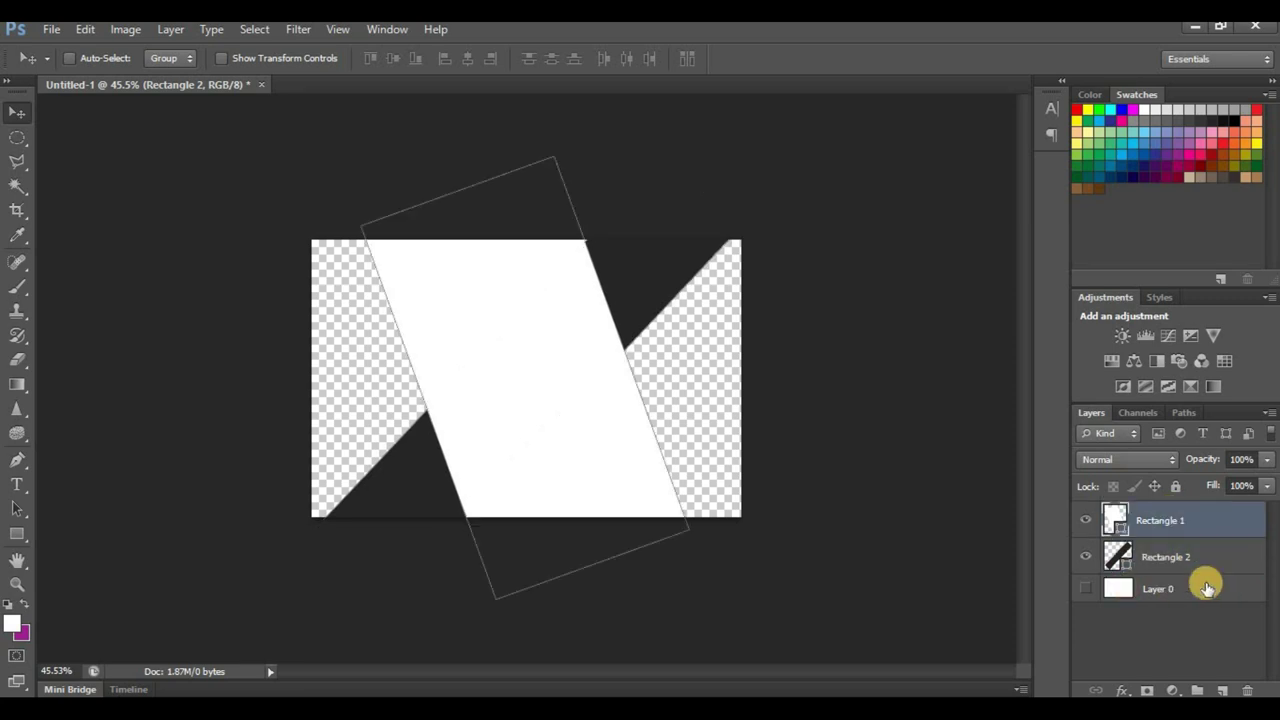
click(1222, 690)
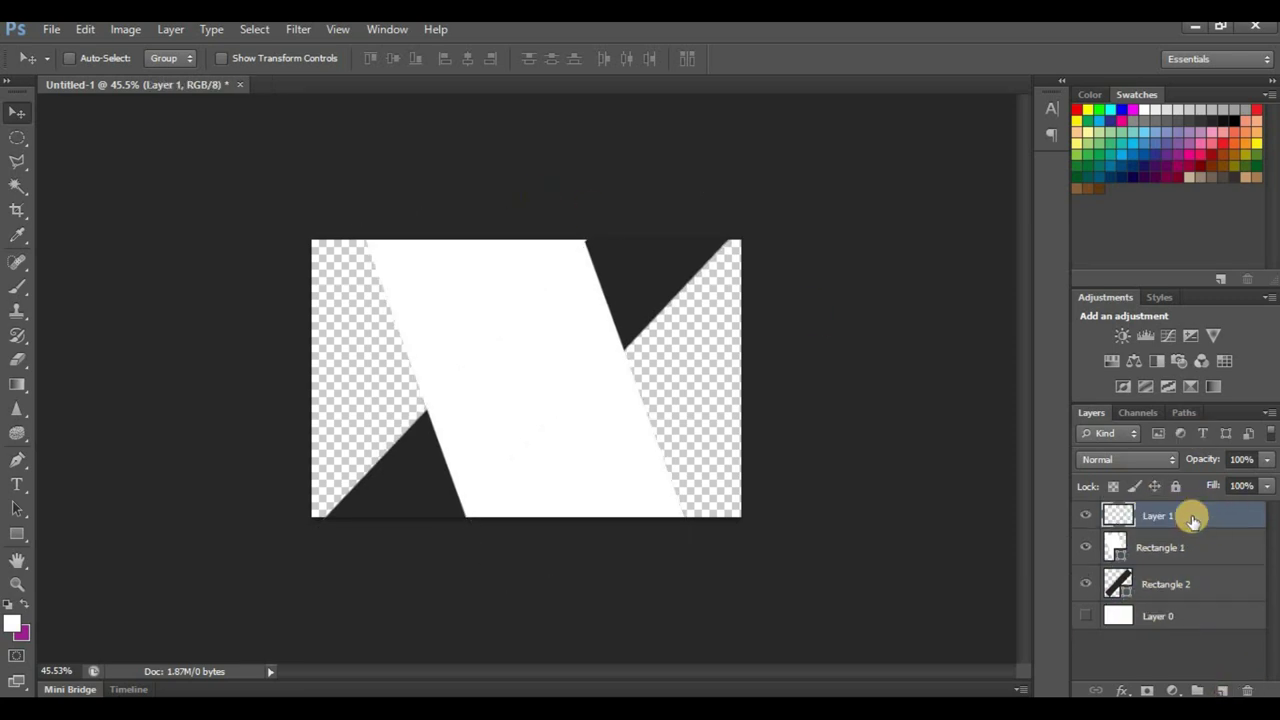
drag(1192, 518, 1188, 608)
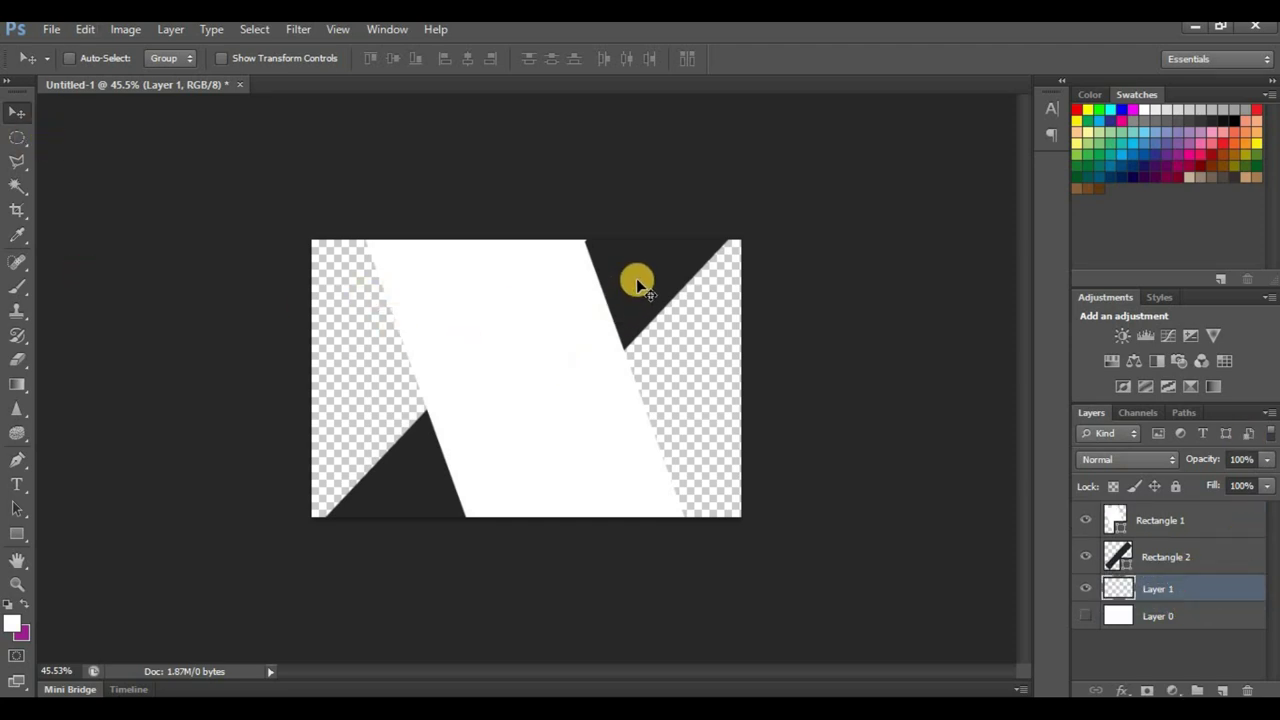
drag(637, 280, 666, 335)
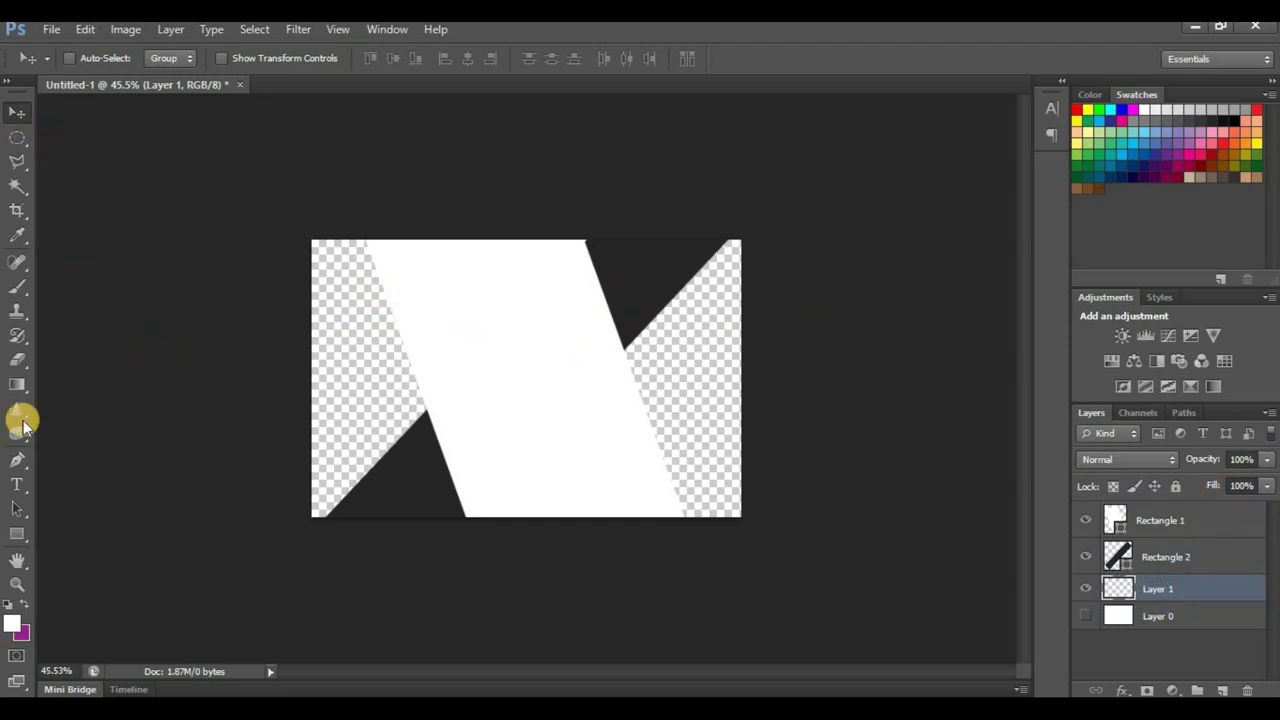
Step: Draw a tall narrow unstroked rectangle and shift it left
click(17, 533)
drag(471, 186, 546, 578)
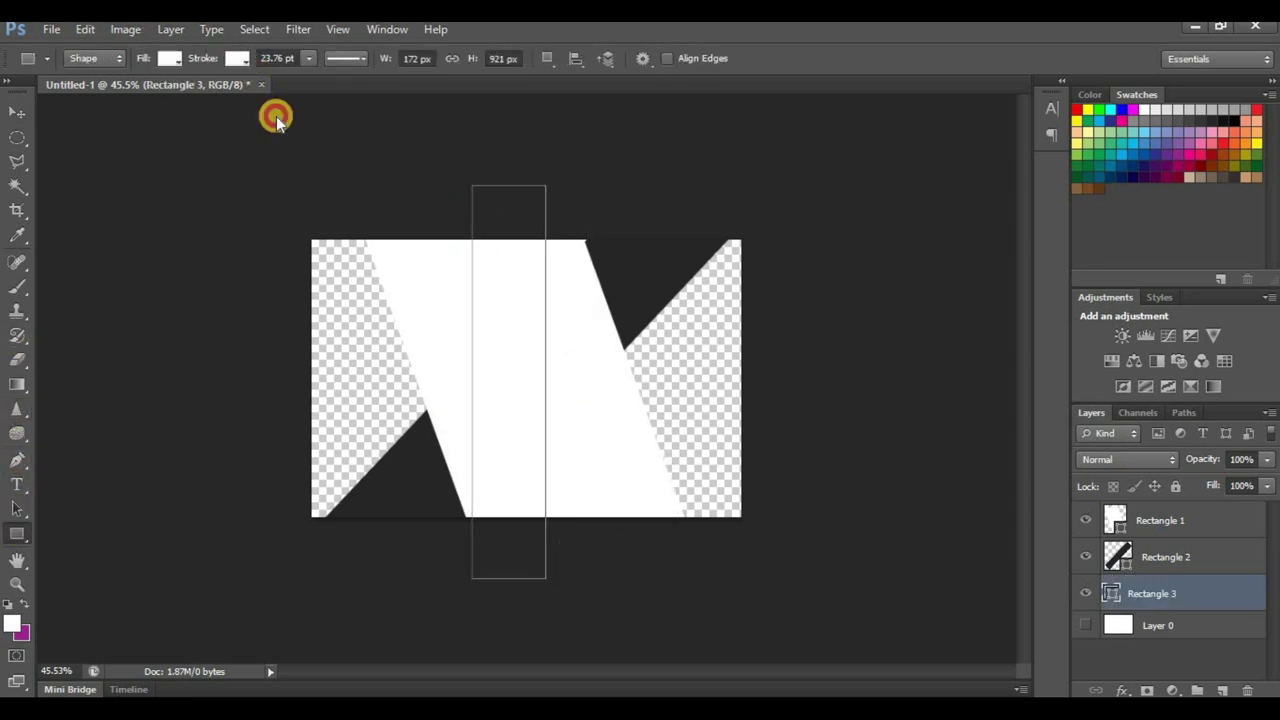
click(237, 58)
click(149, 100)
click(17, 112)
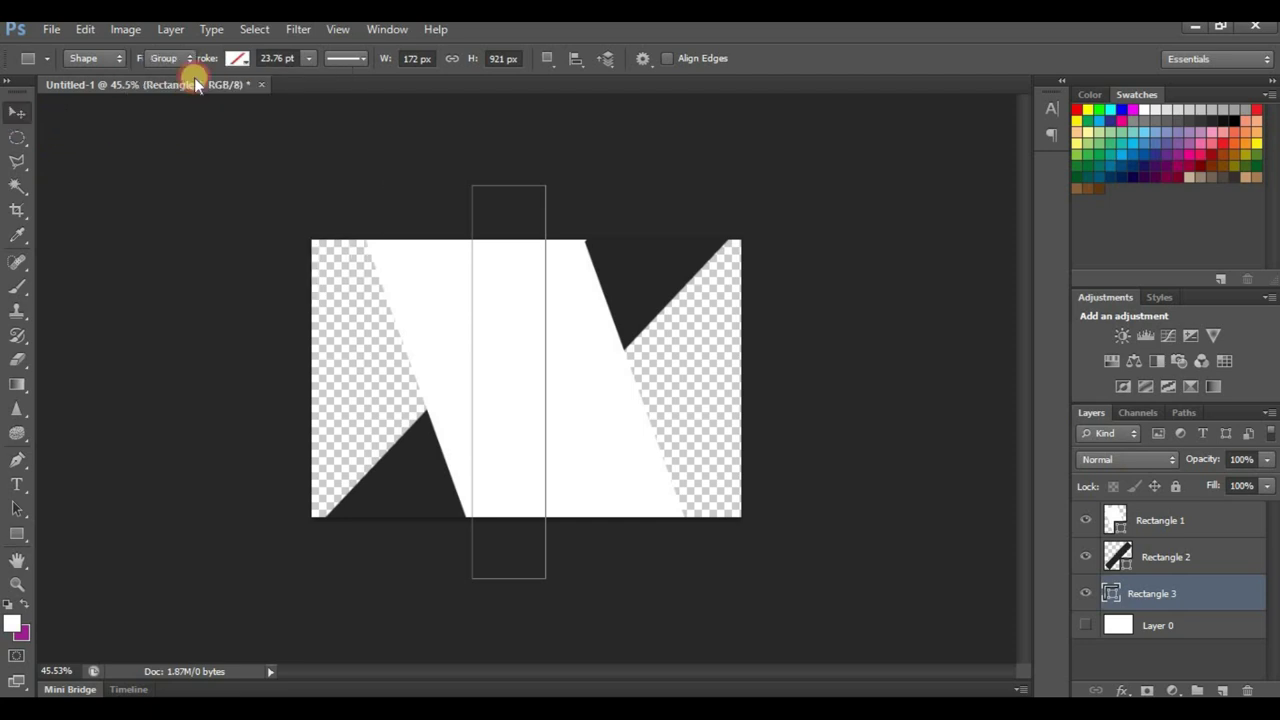
drag(635, 328, 471, 314)
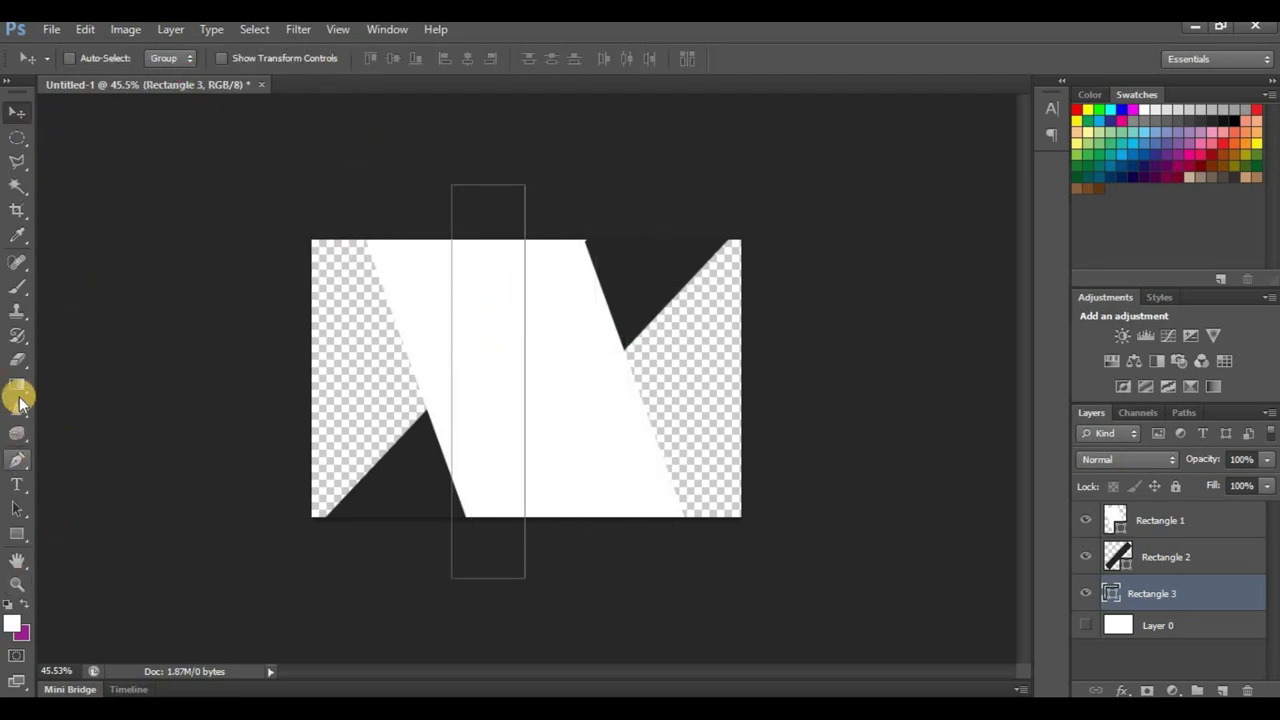
Step: Fill the narrow rectangle with dark grey and reposition it on the card
click(17, 535)
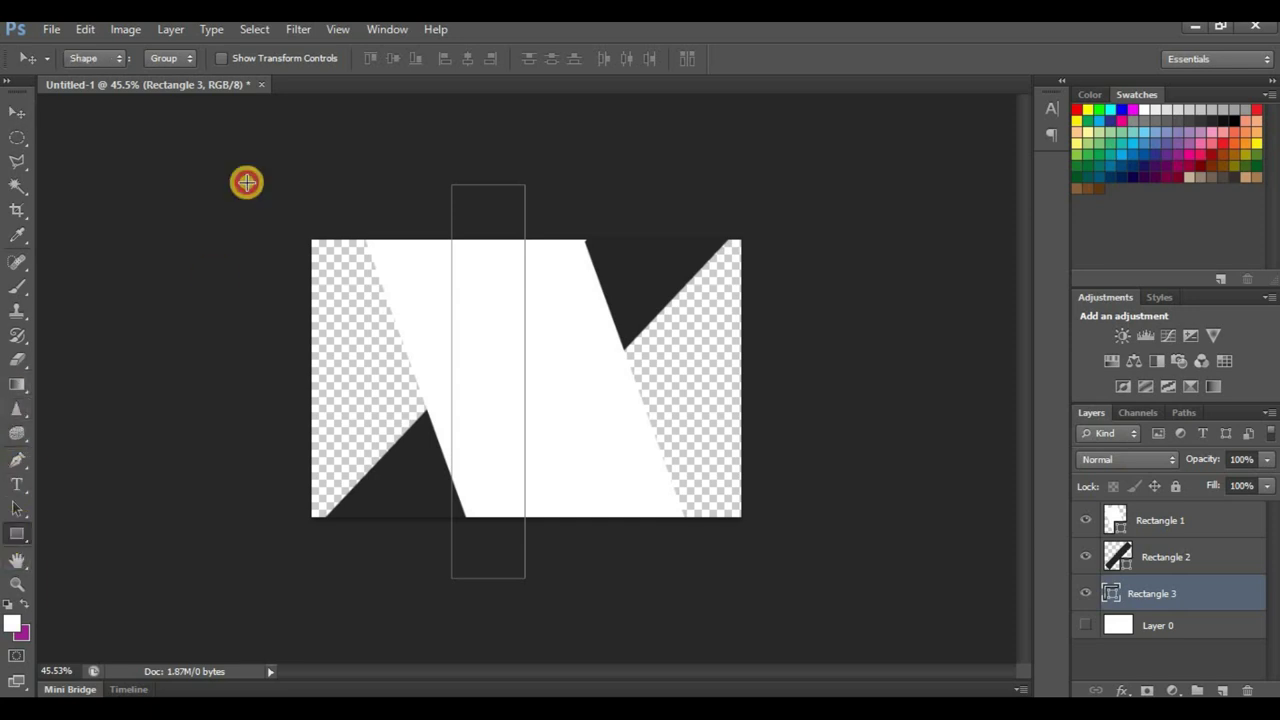
click(168, 58)
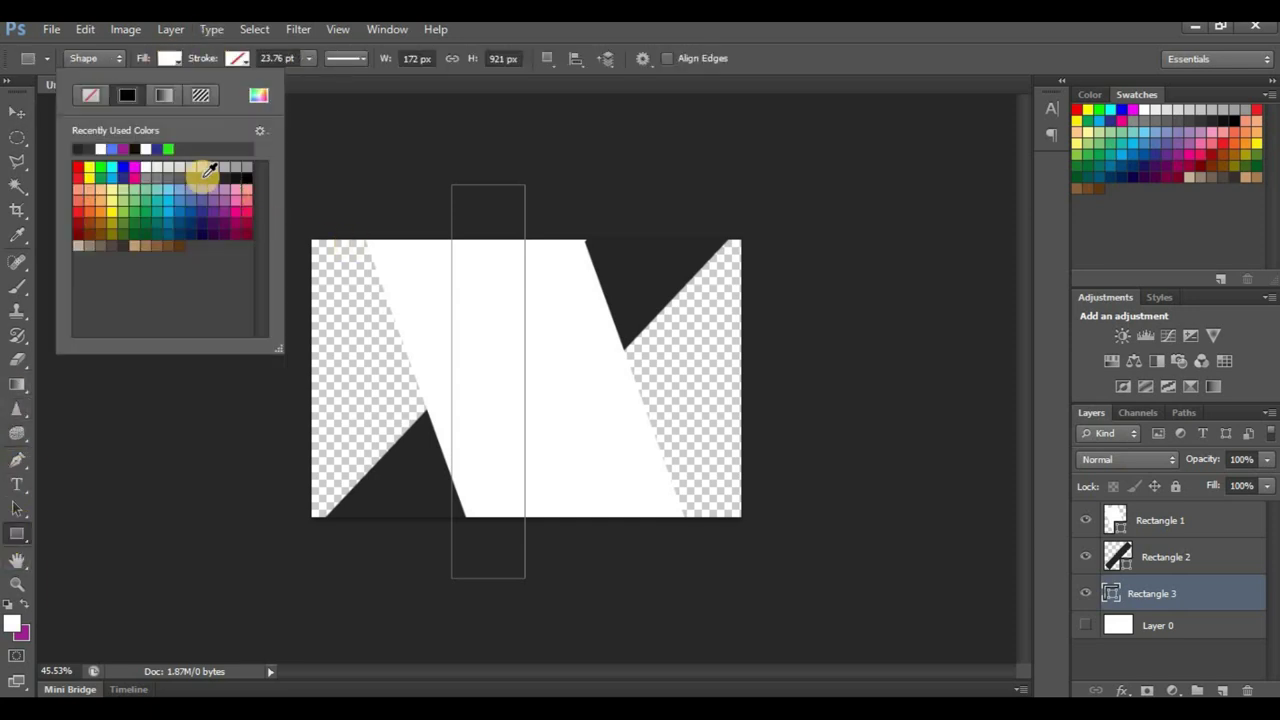
click(201, 176)
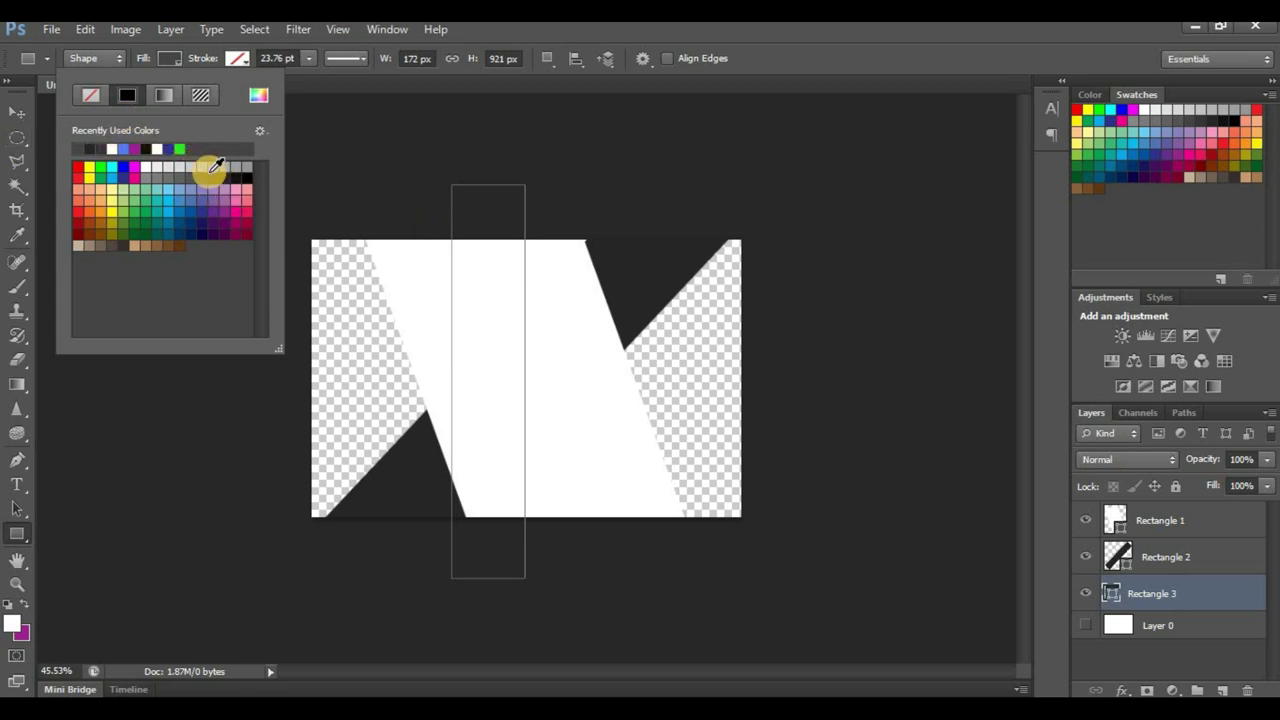
click(189, 171)
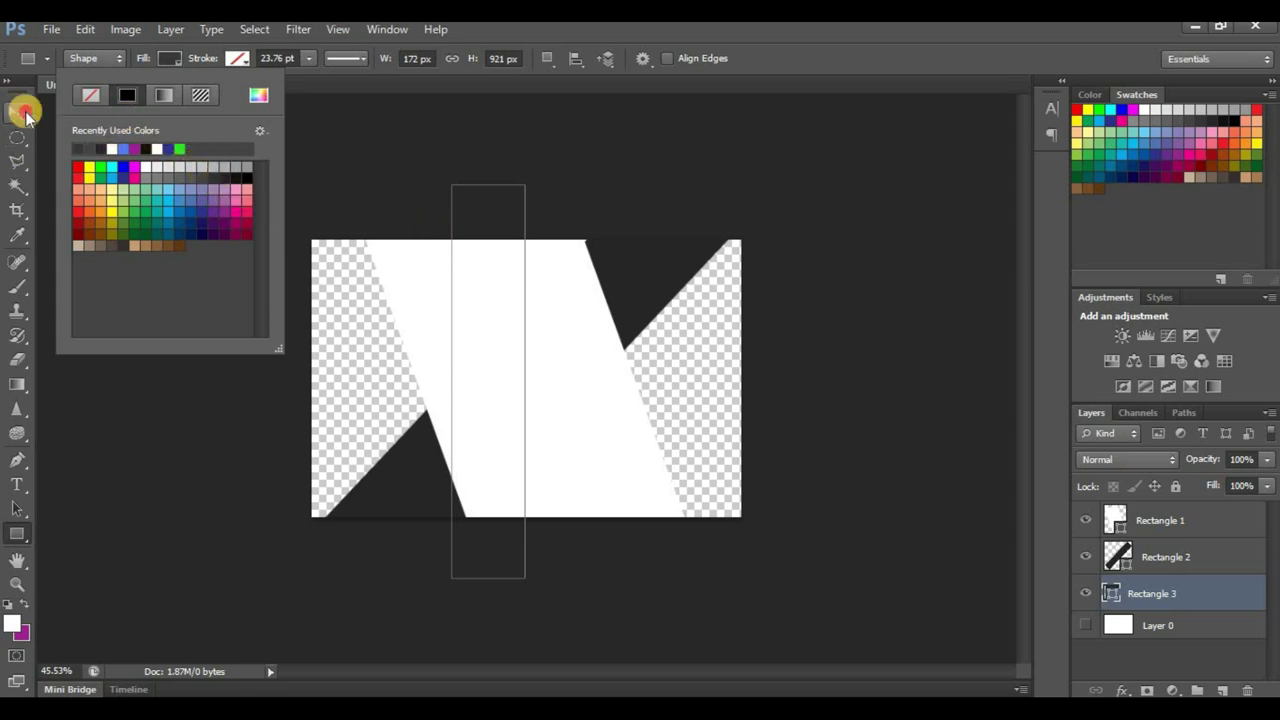
click(17, 112)
drag(486, 286, 455, 288)
Step: Tilt the narrow strip to about −11.14° and move it left behind the panel's edge
key(ctrl+t)
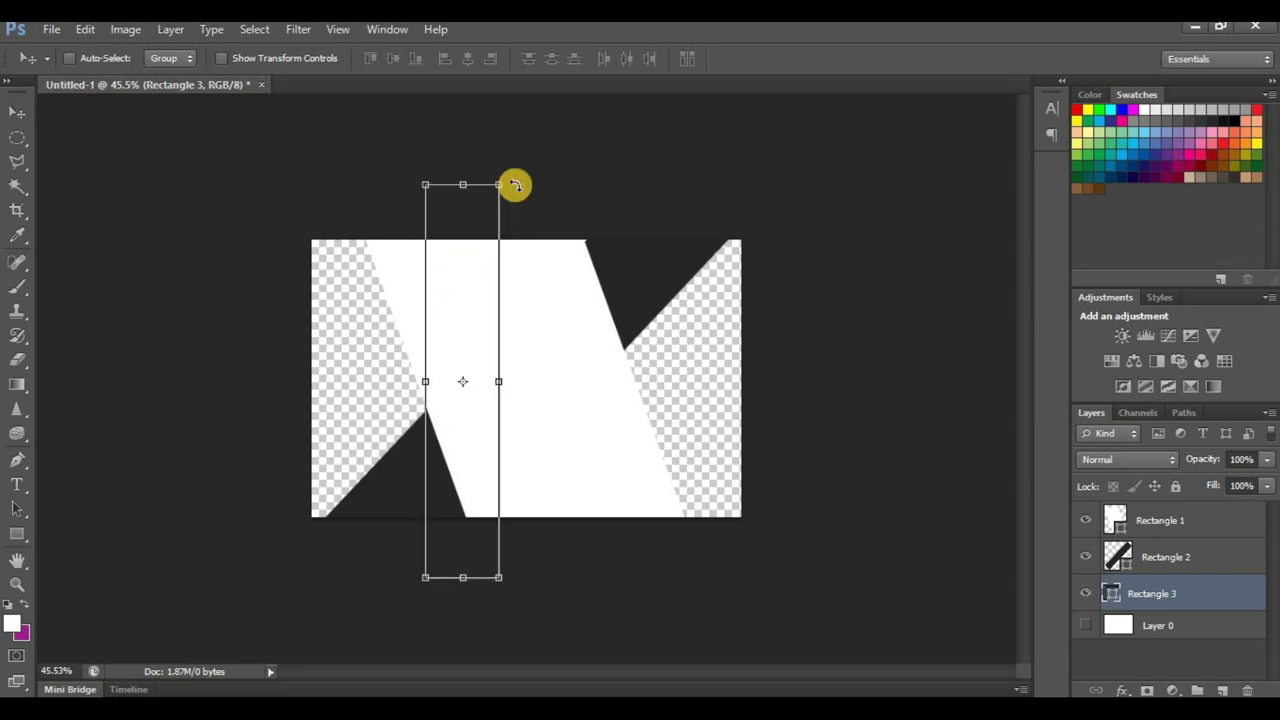
drag(443, 150, 480, 174)
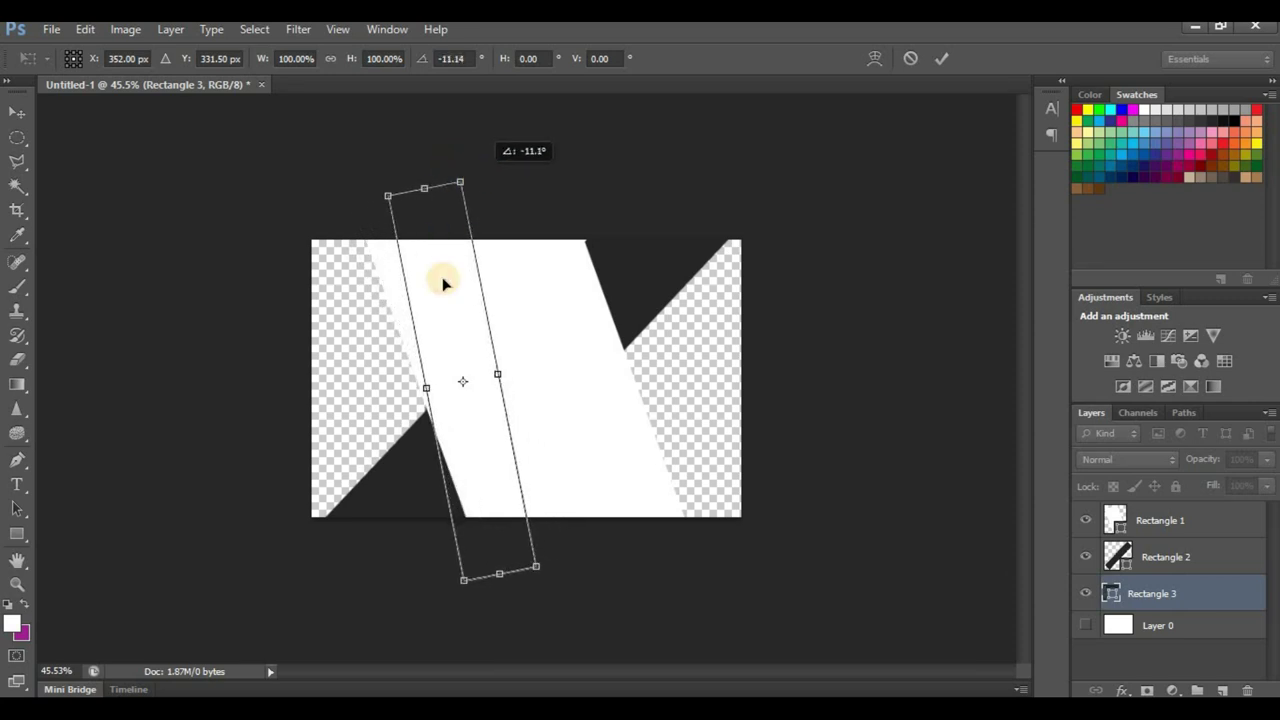
drag(448, 285, 412, 285)
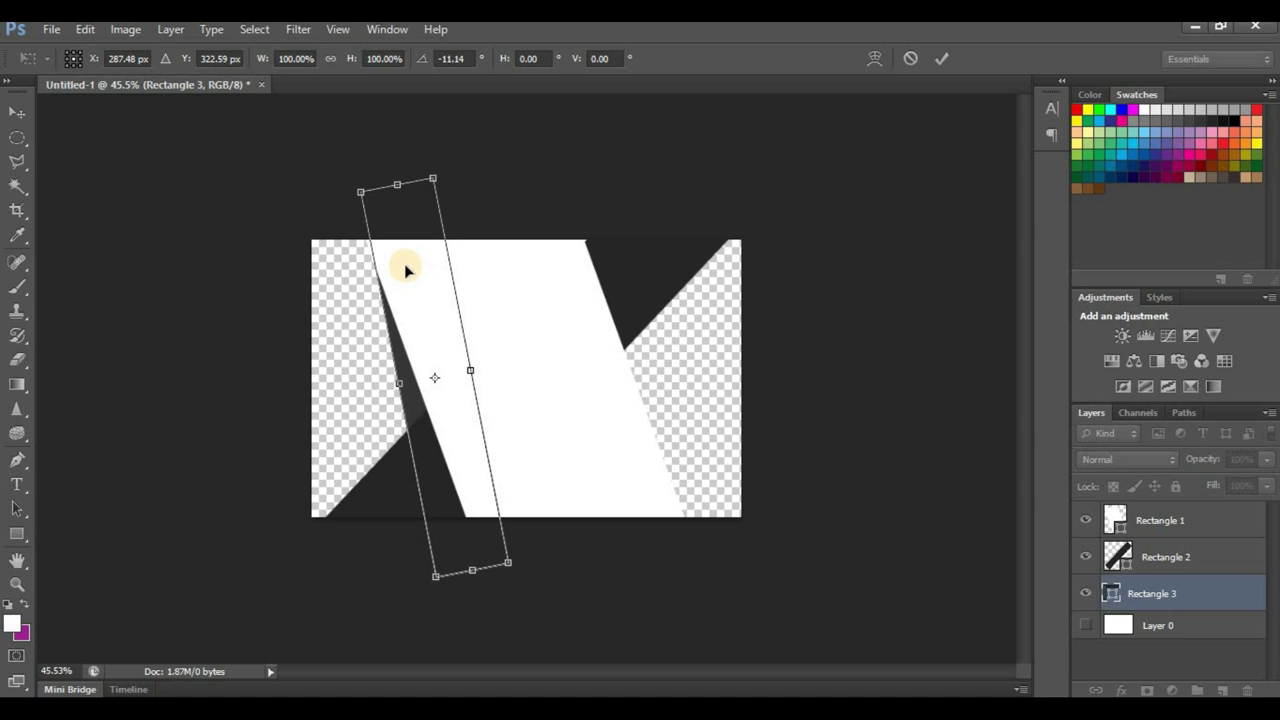
key(Left)
key(Left)
key(Left)
key(Left)
key(Left)
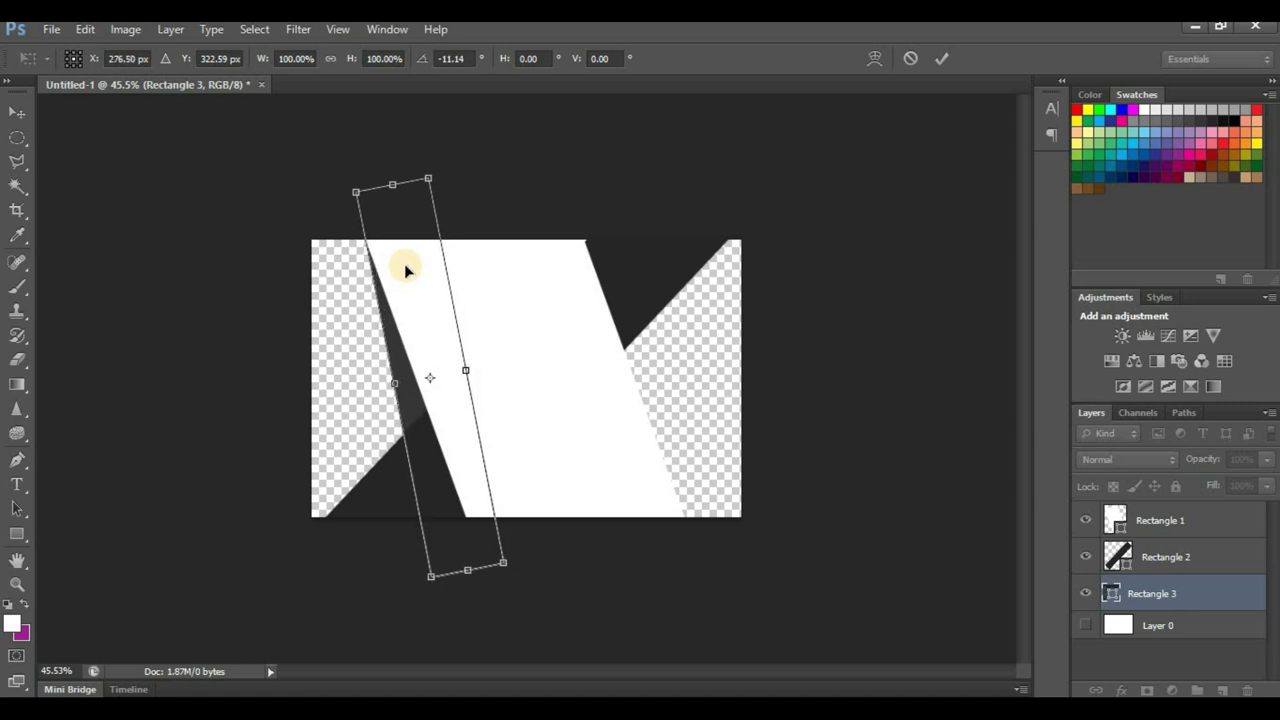
click(940, 57)
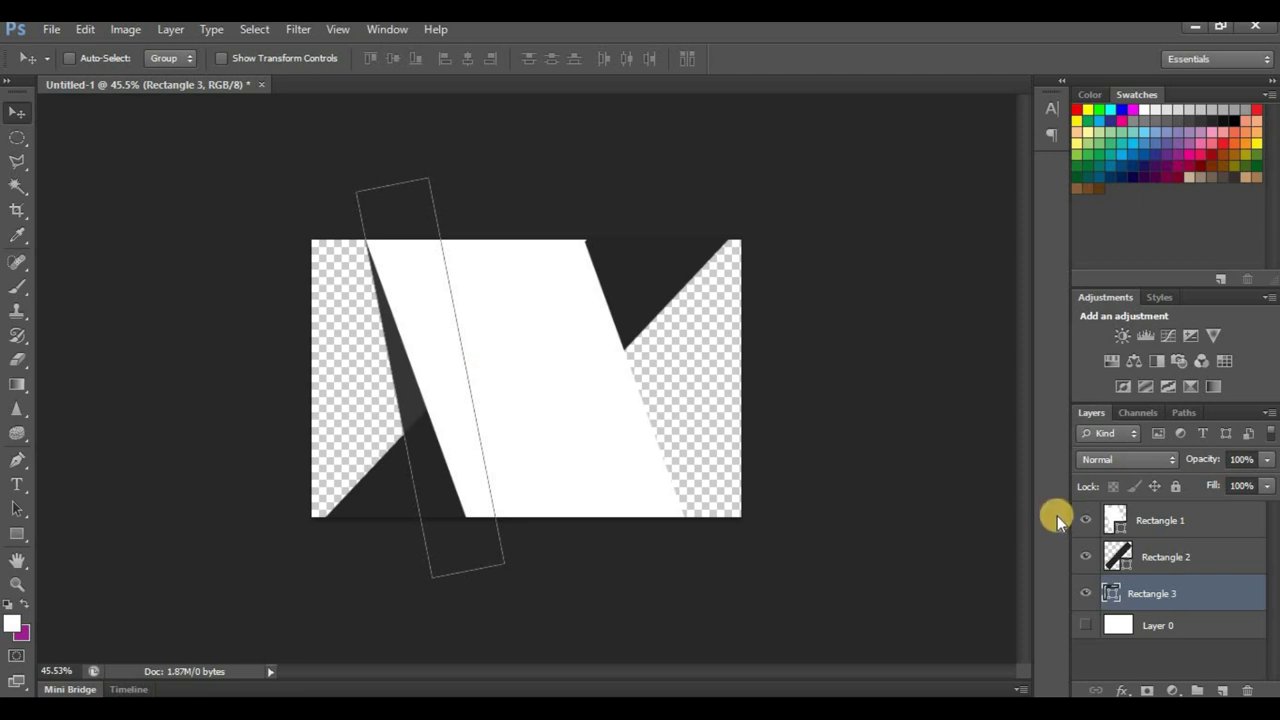
Step: Duplicate the narrow strip, move the copy right, and flip it horizontally
key(ctrl+j)
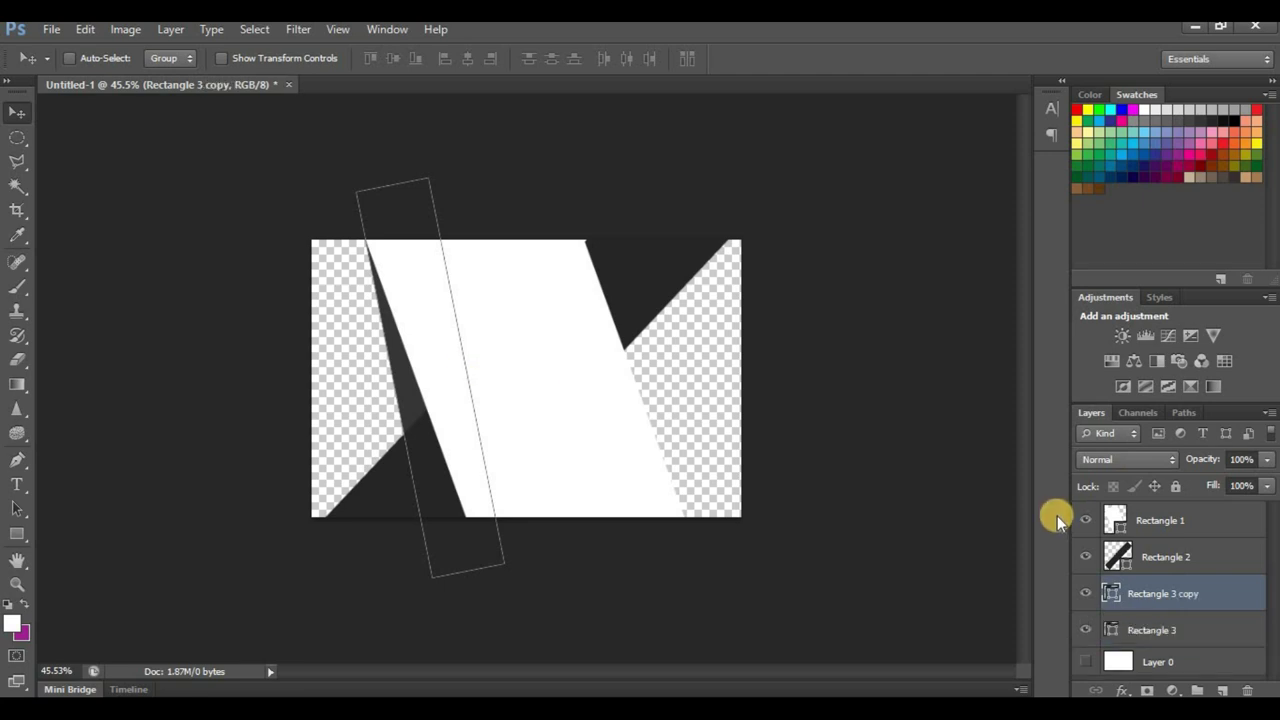
drag(418, 340, 678, 372)
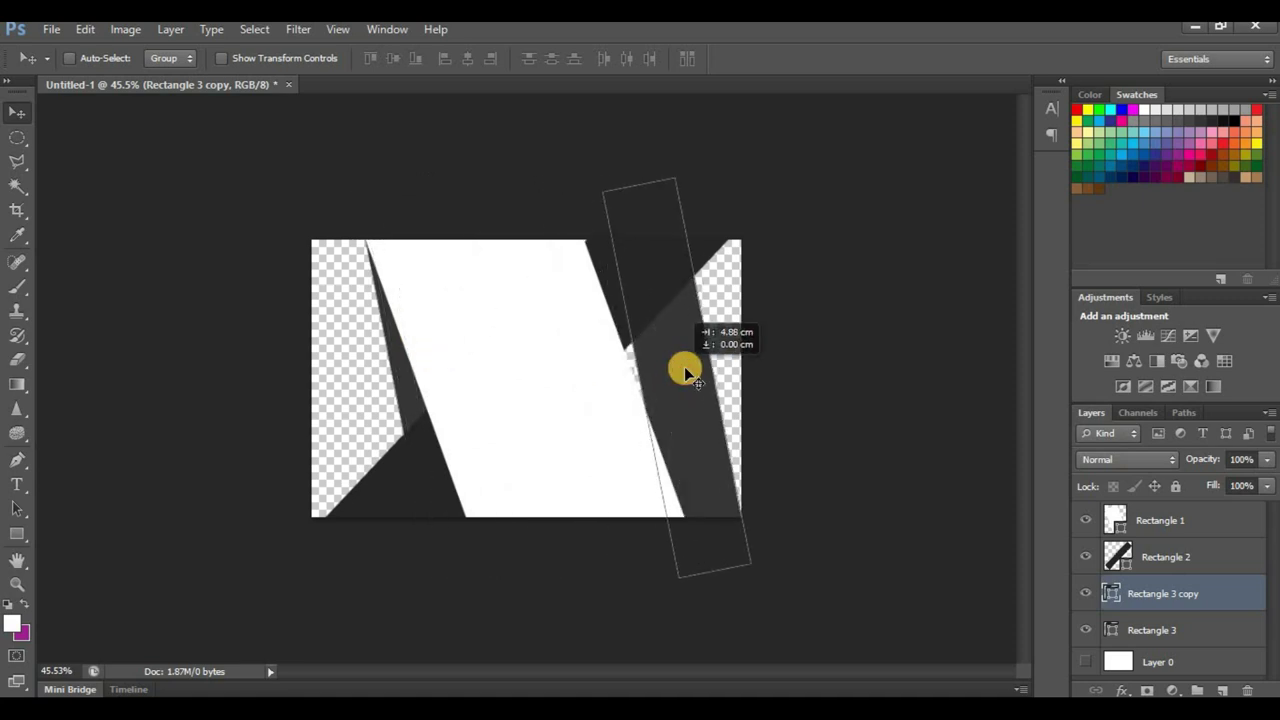
key(ctrl+t)
right_click(686, 385)
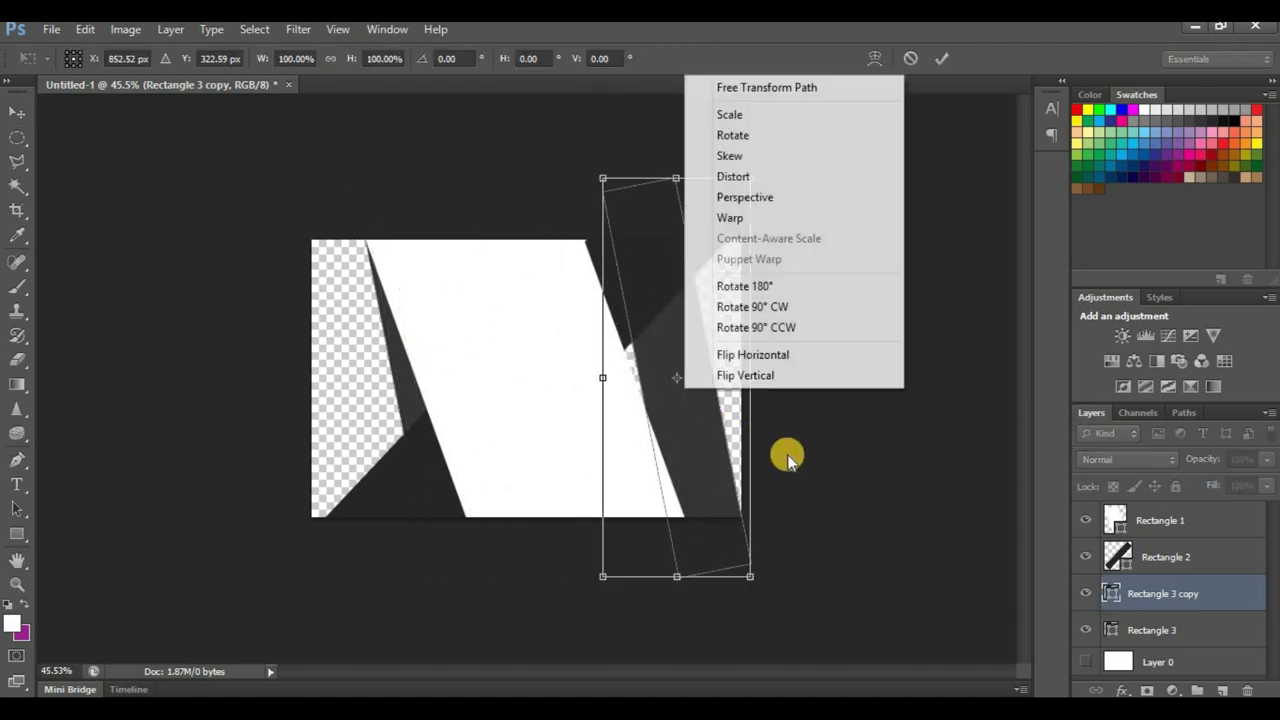
click(793, 354)
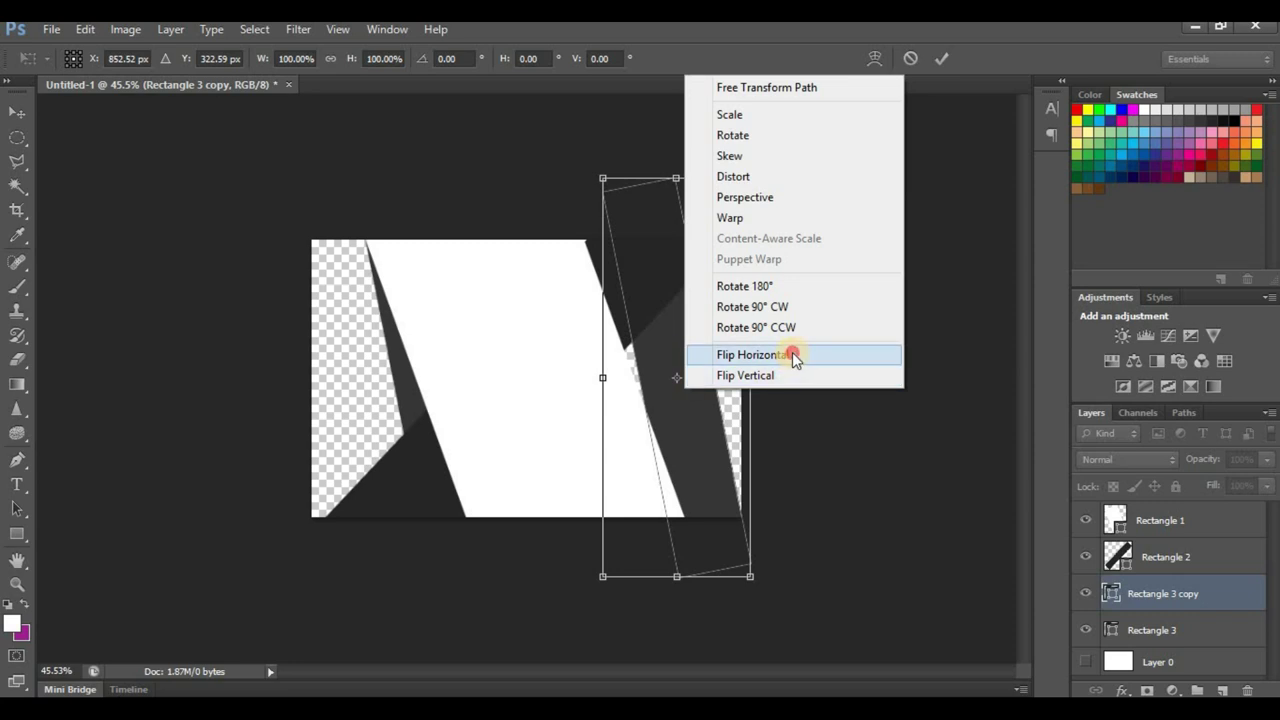
click(945, 60)
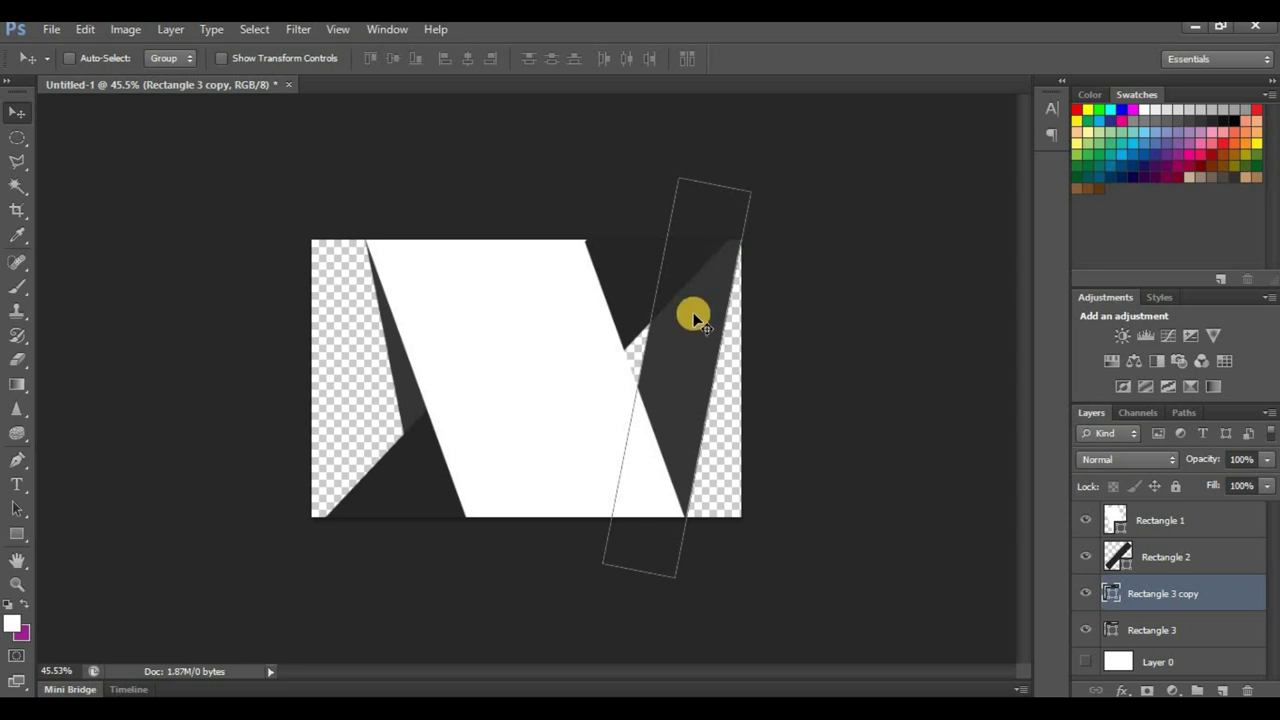
Step: Rotate the copied strip, flip it vertically, and place it along the card's right side
drag(691, 314, 703, 233)
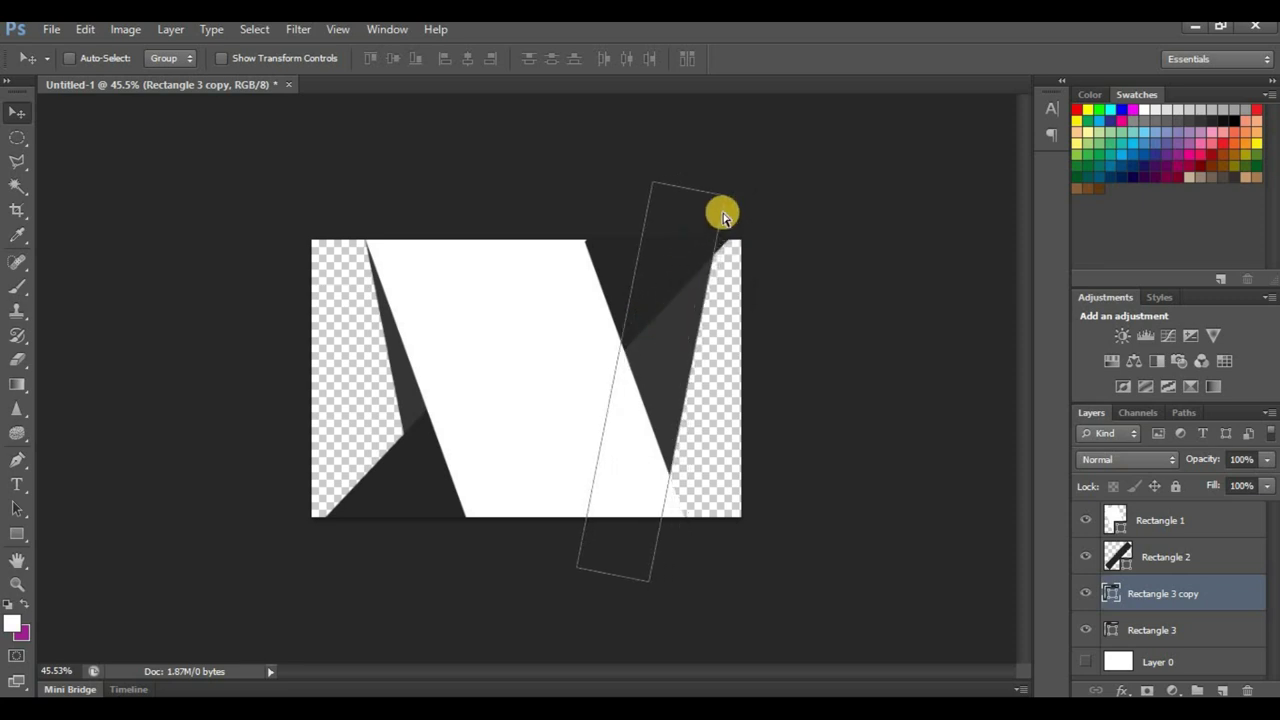
key(ctrl+t)
drag(654, 134, 711, 145)
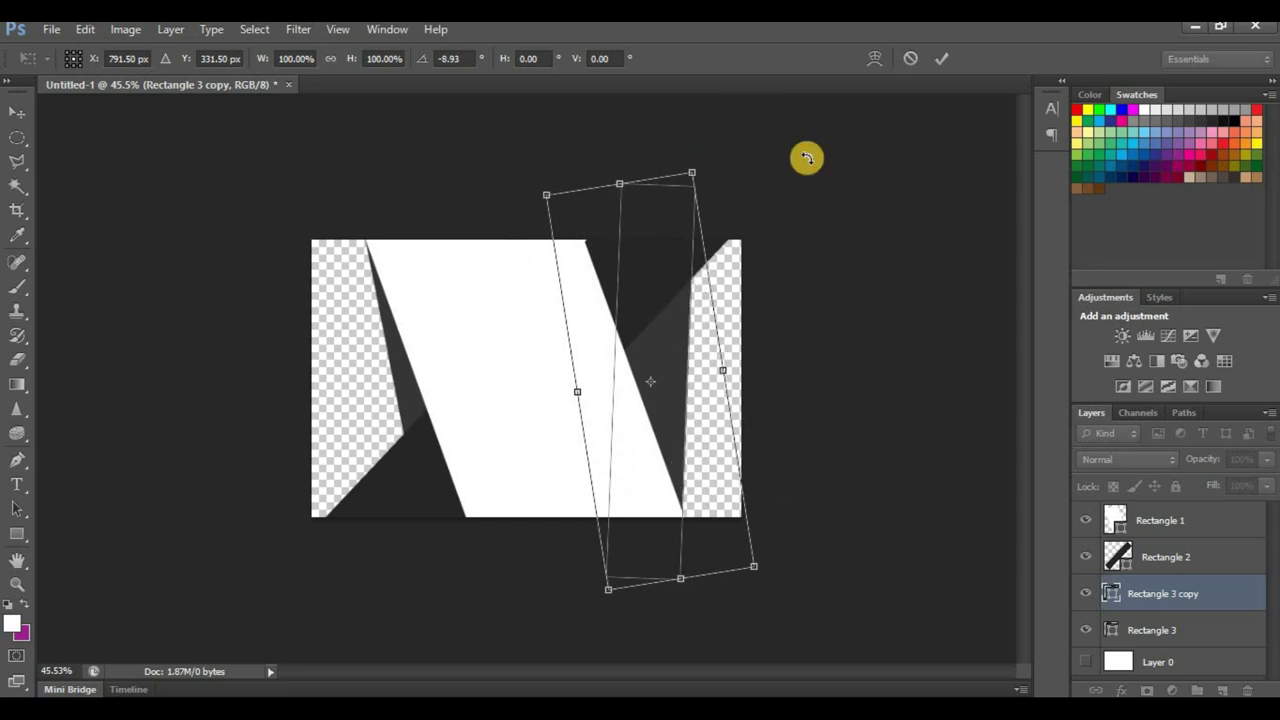
click(941, 58)
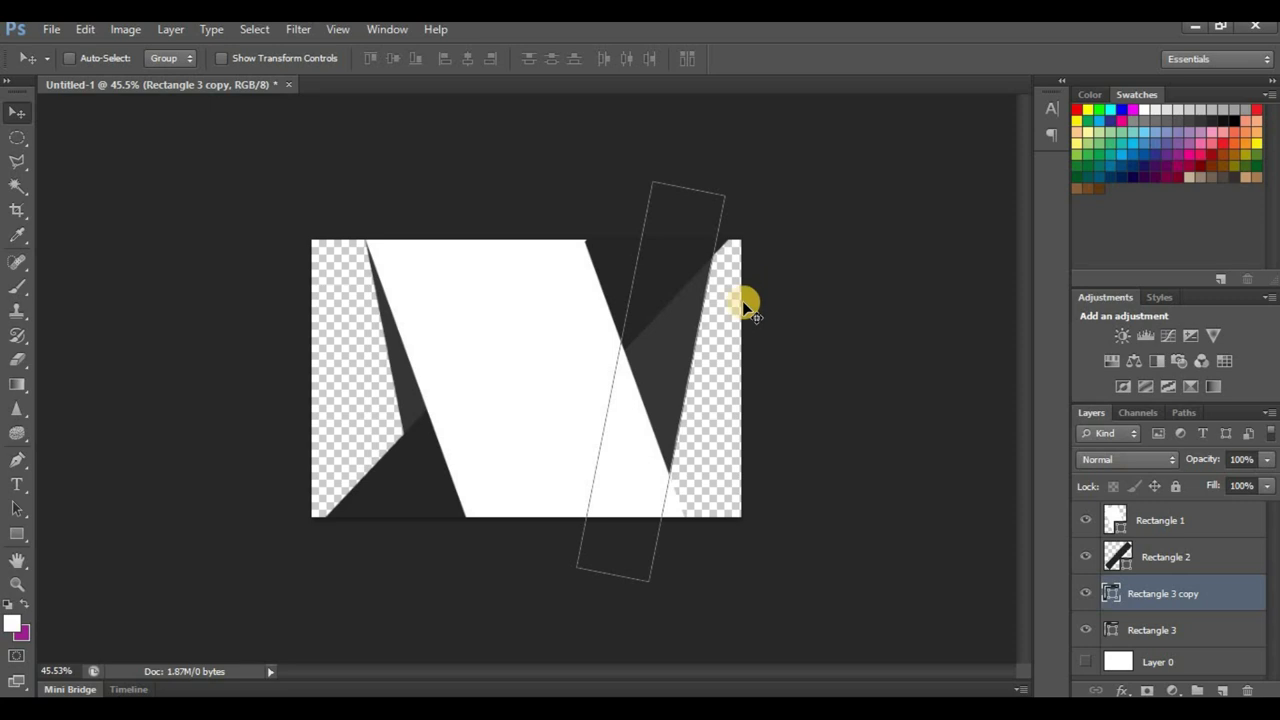
key(ctrl+t)
right_click(654, 355)
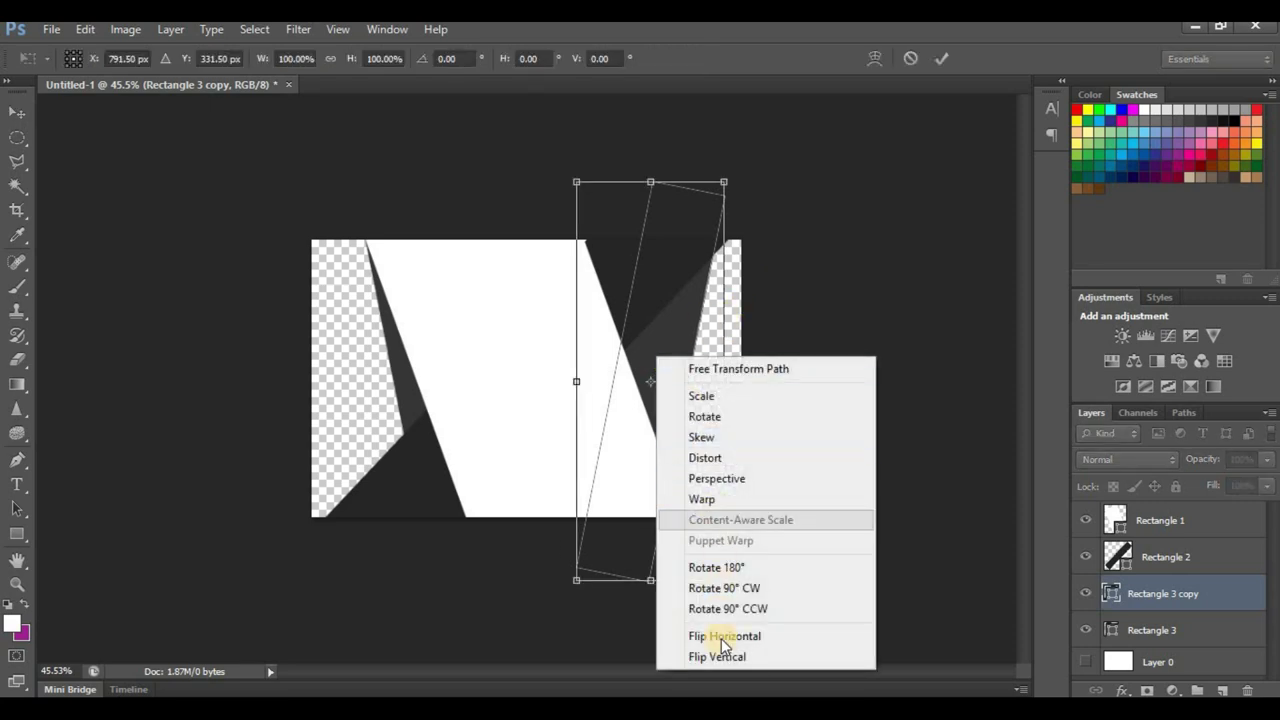
click(724, 660)
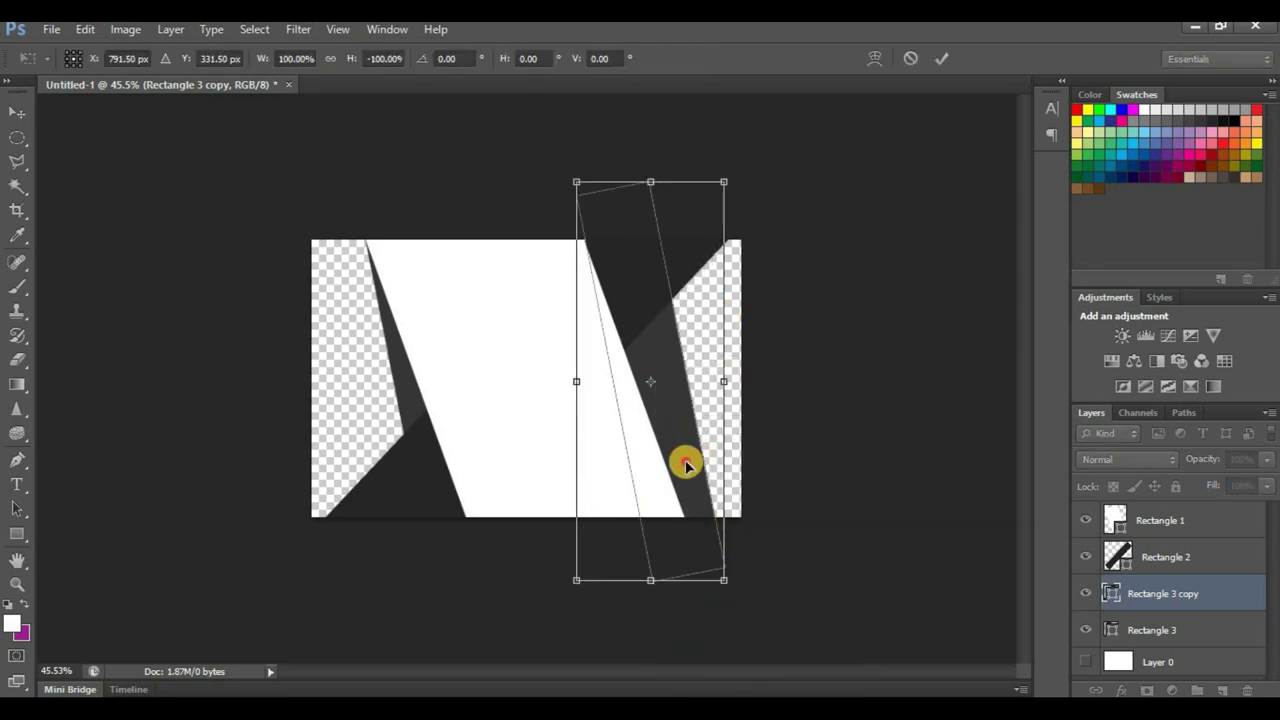
drag(673, 465, 660, 476)
Step: Apply the transform, make Layer 0 visible again, and select it
click(941, 58)
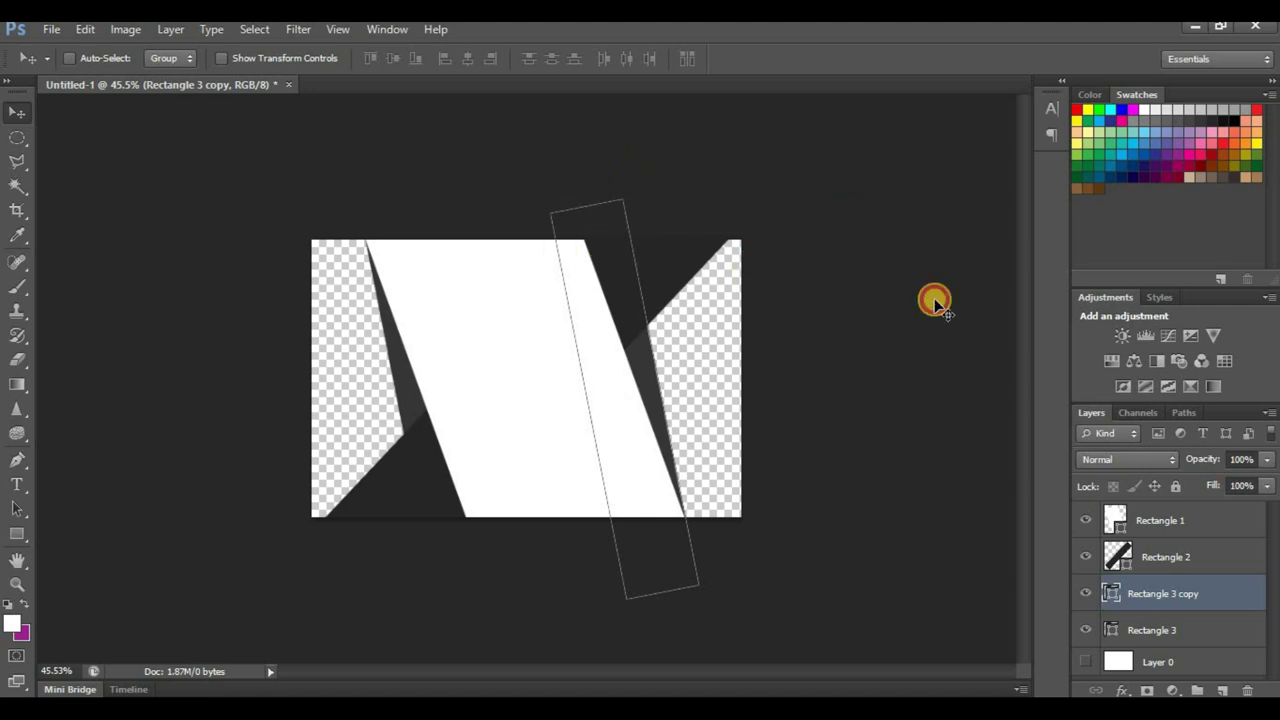
scroll(492, 452, down, 2)
scroll(492, 452, up, 2)
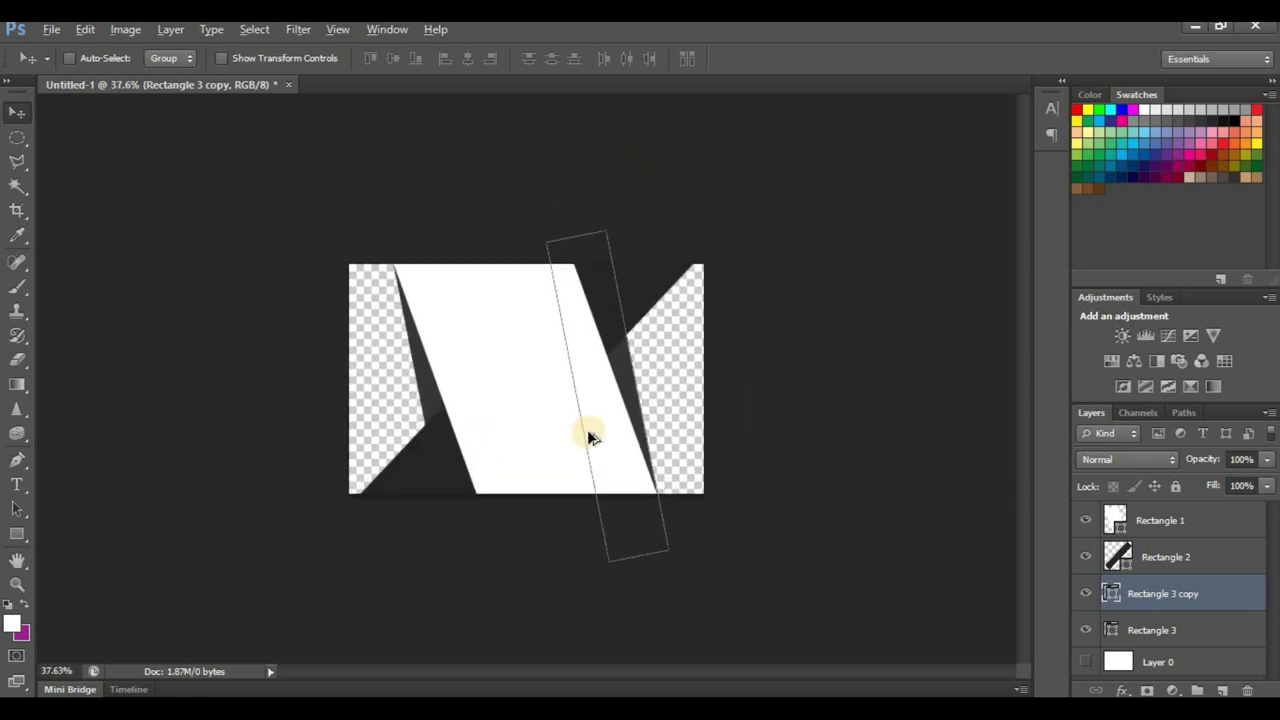
click(1086, 661)
scroll(667, 300, down, 2)
scroll(636, 342, up, 1)
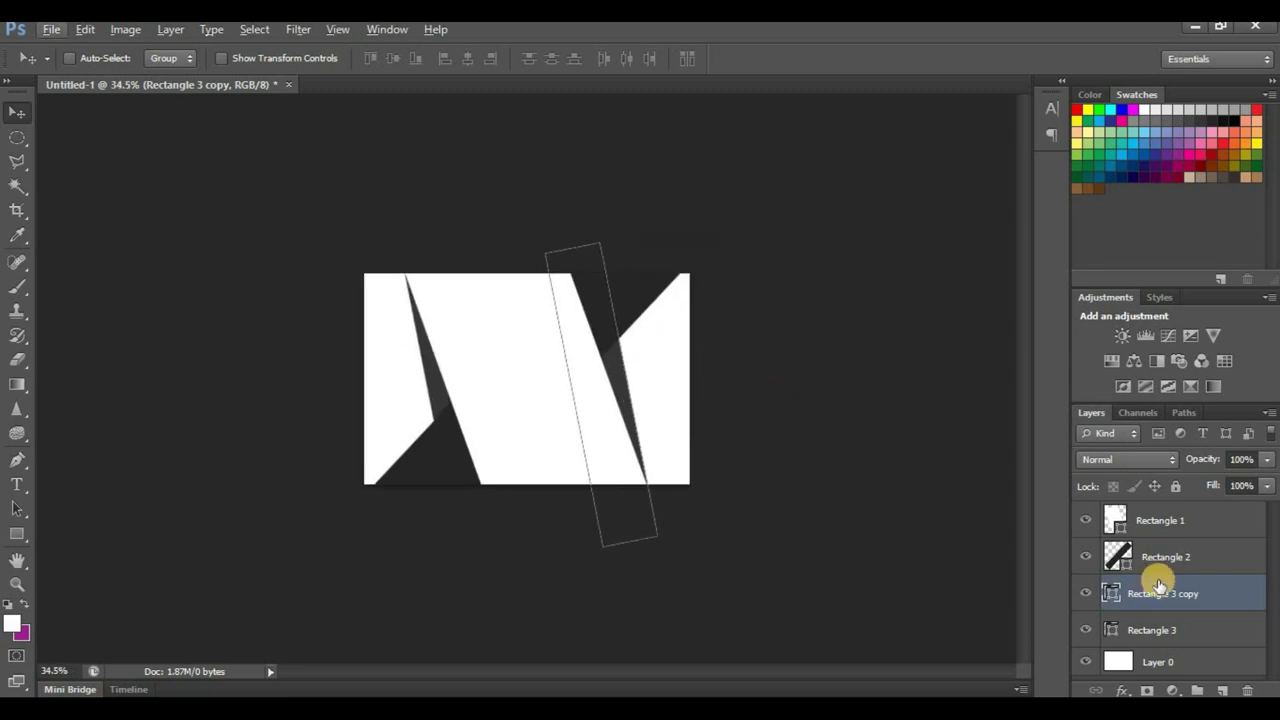
click(1155, 661)
Step: Drag the coffee bean photo C12A0522 from the folder onto the card
scroll(529, 450, up, 3)
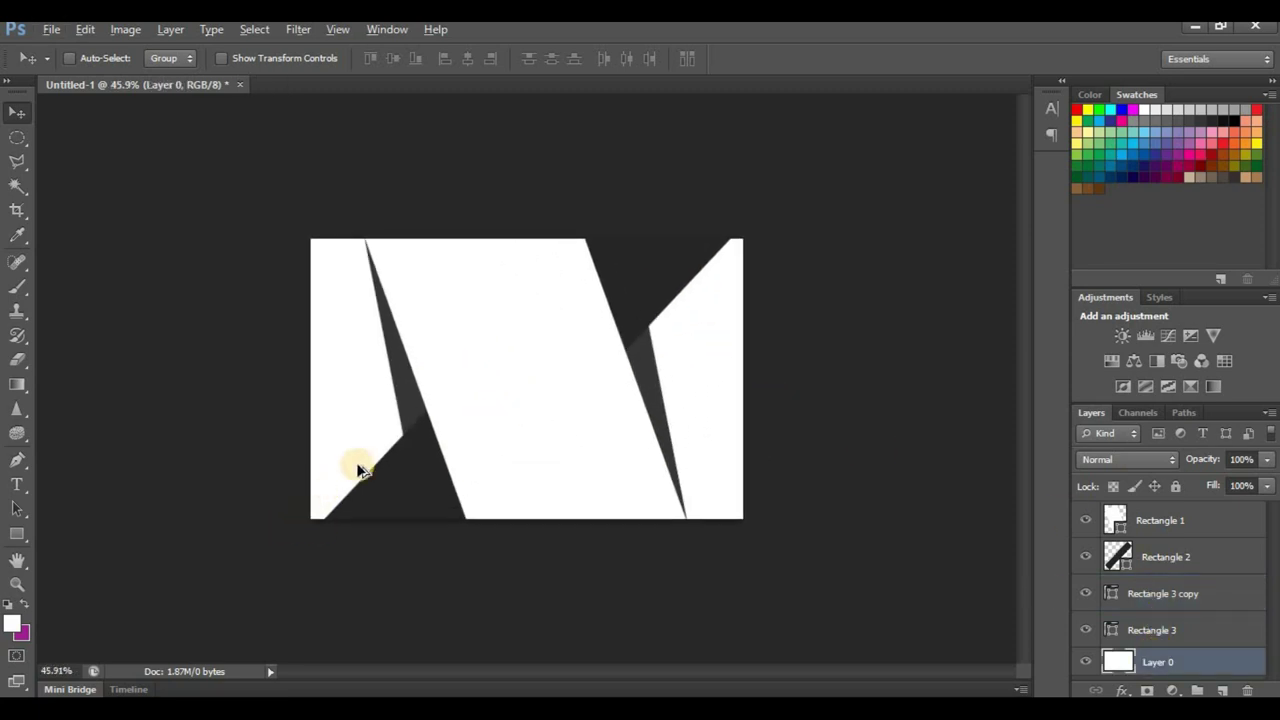
scroll(443, 449, up, 2)
scroll(480, 371, up, 2)
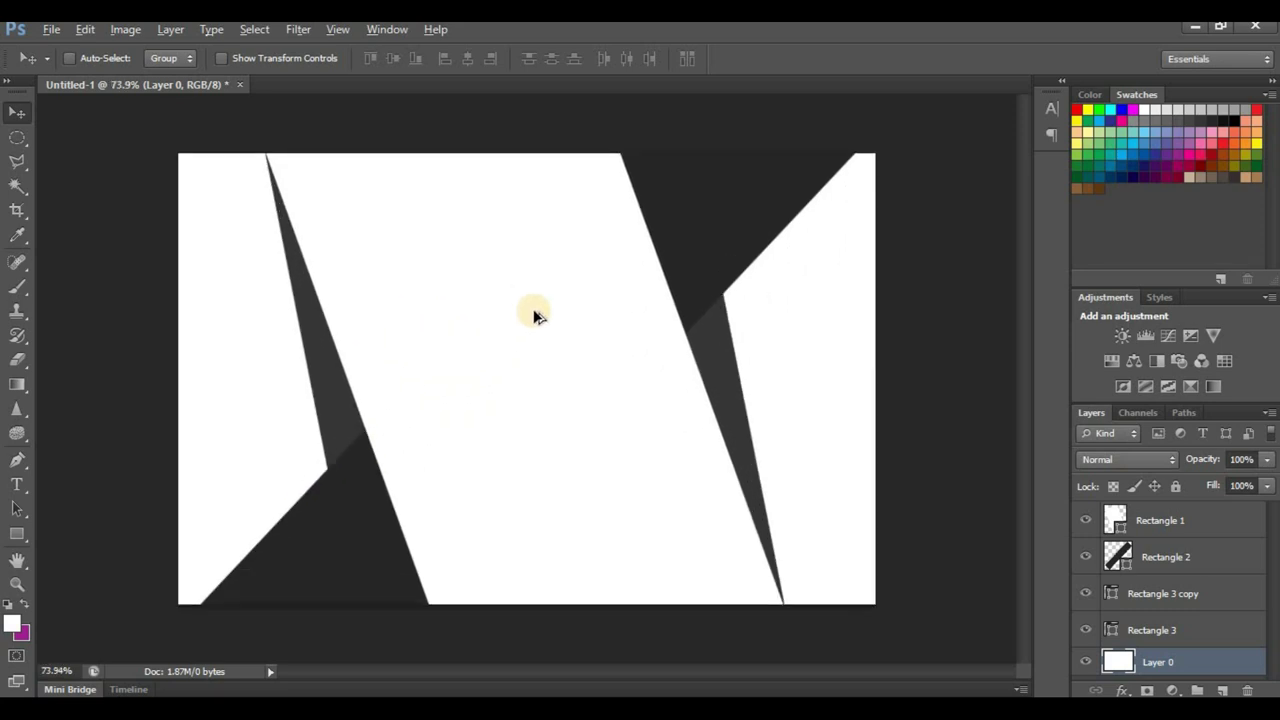
scroll(534, 314, down, 2)
scroll(514, 364, down, 1)
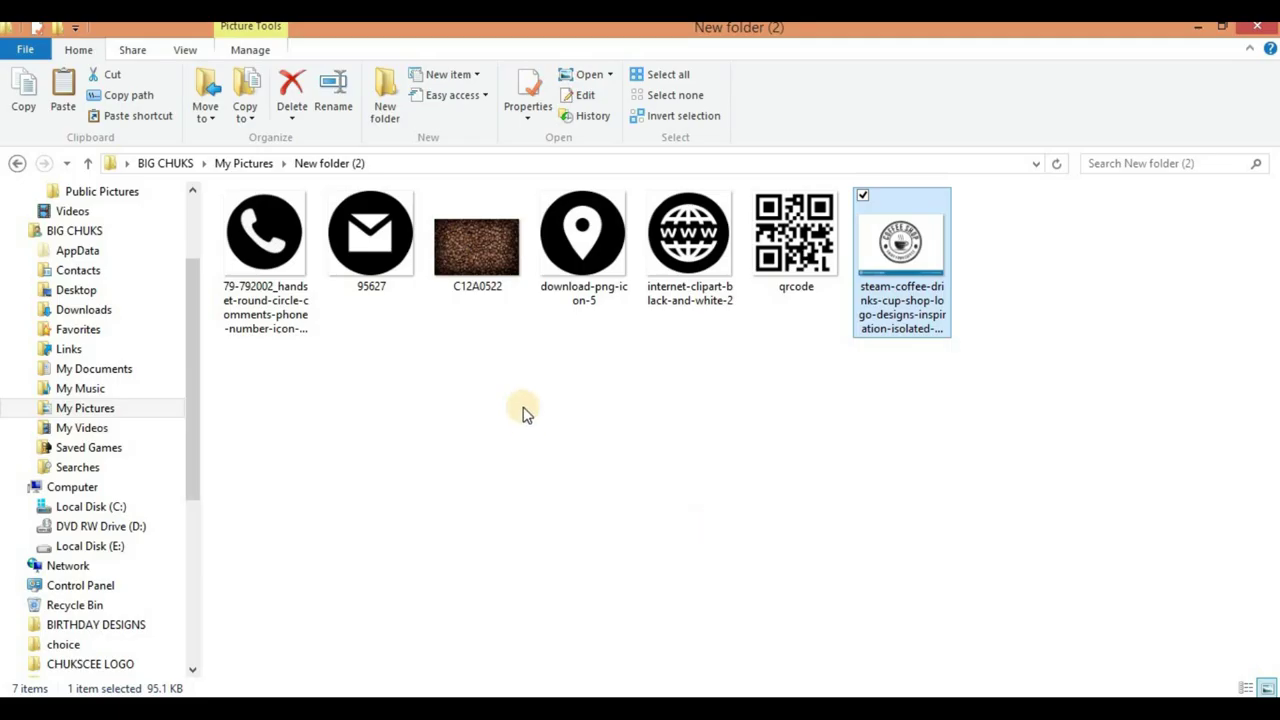
click(505, 282)
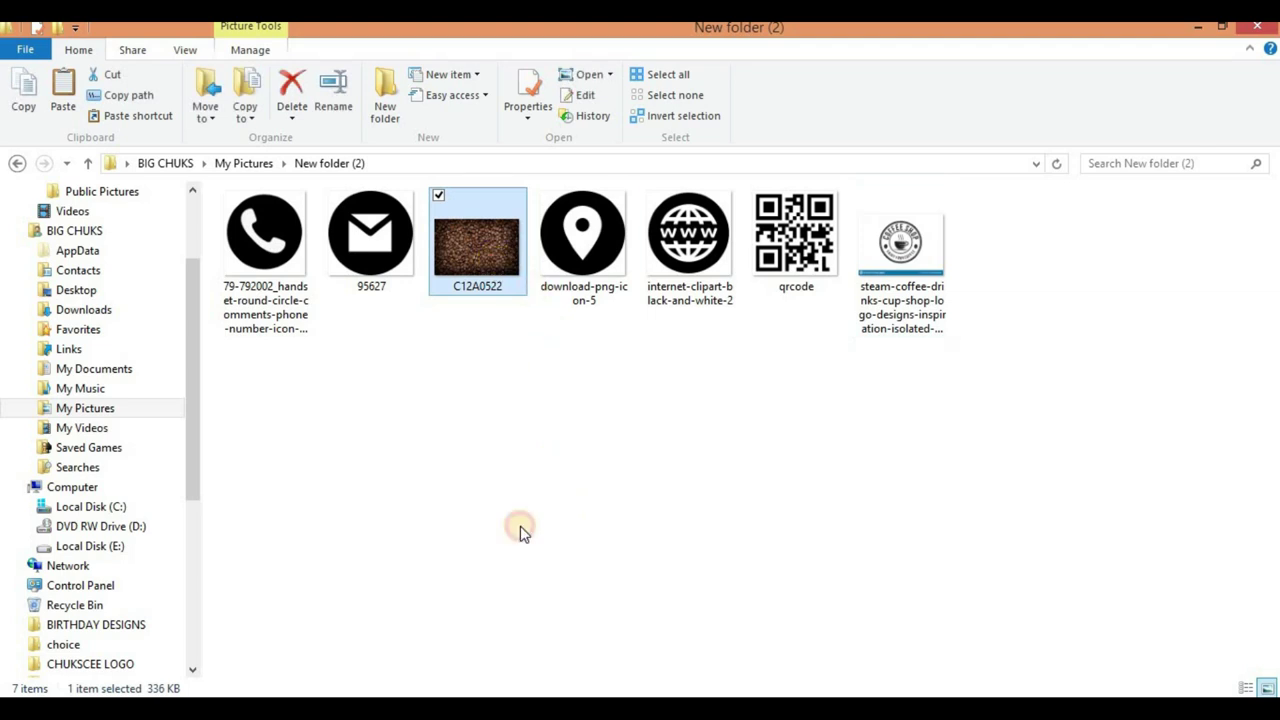
drag(520, 532, 688, 395)
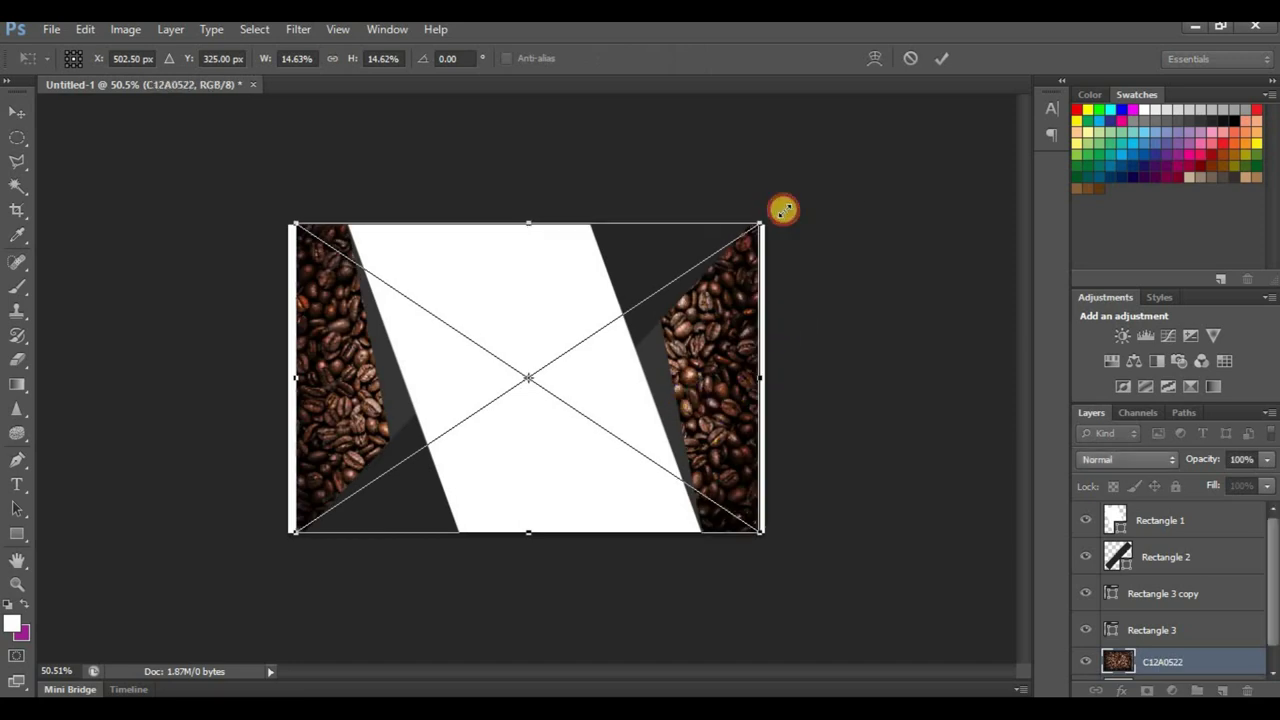
Step: Scale the coffee bean photo to cover the whole card and commit it
drag(783, 209, 780, 210)
drag(300, 525, 259, 556)
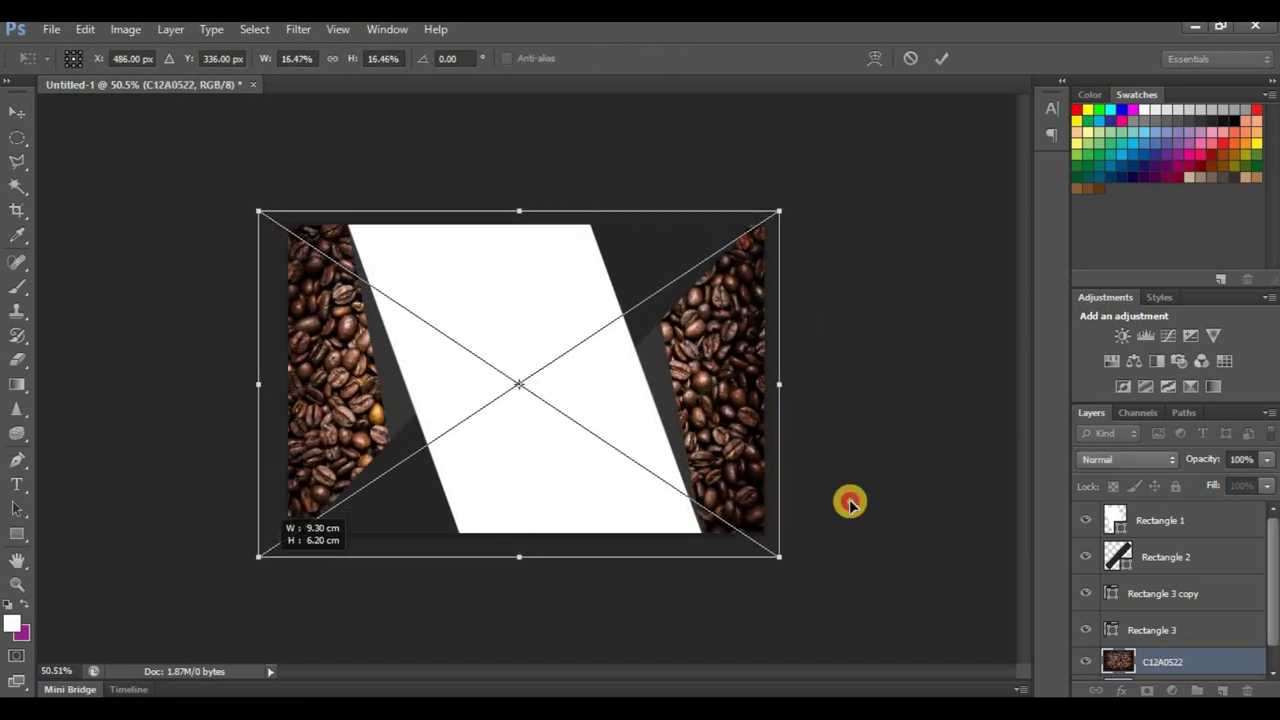
drag(780, 557, 783, 559)
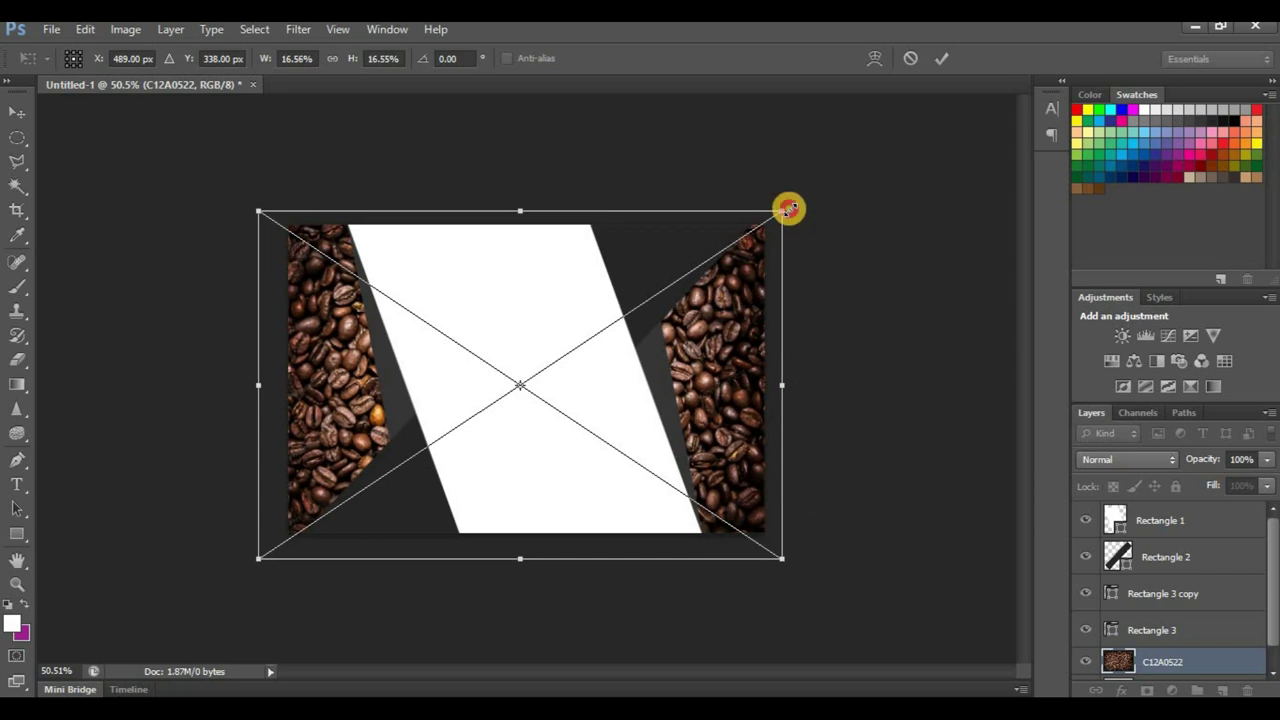
drag(789, 208, 791, 206)
click(942, 58)
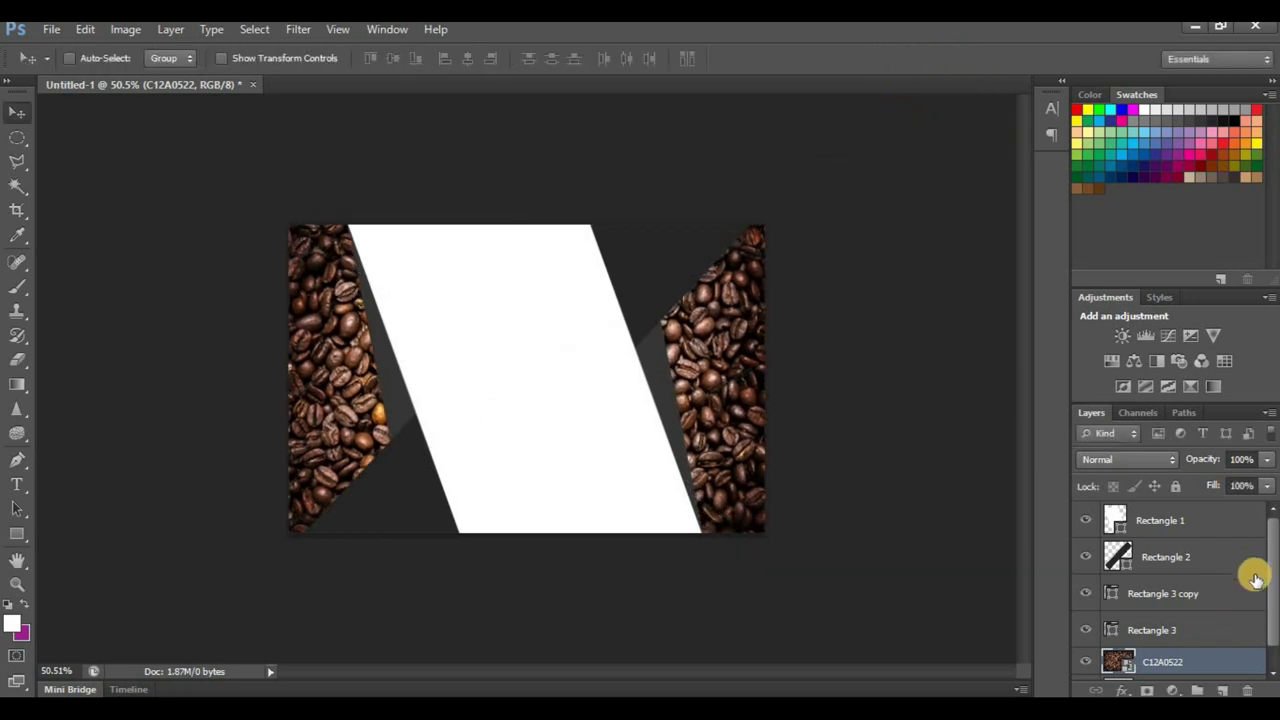
Step: Select Layer 0 and hide the C12A0522 layer
drag(1274, 583, 1223, 634)
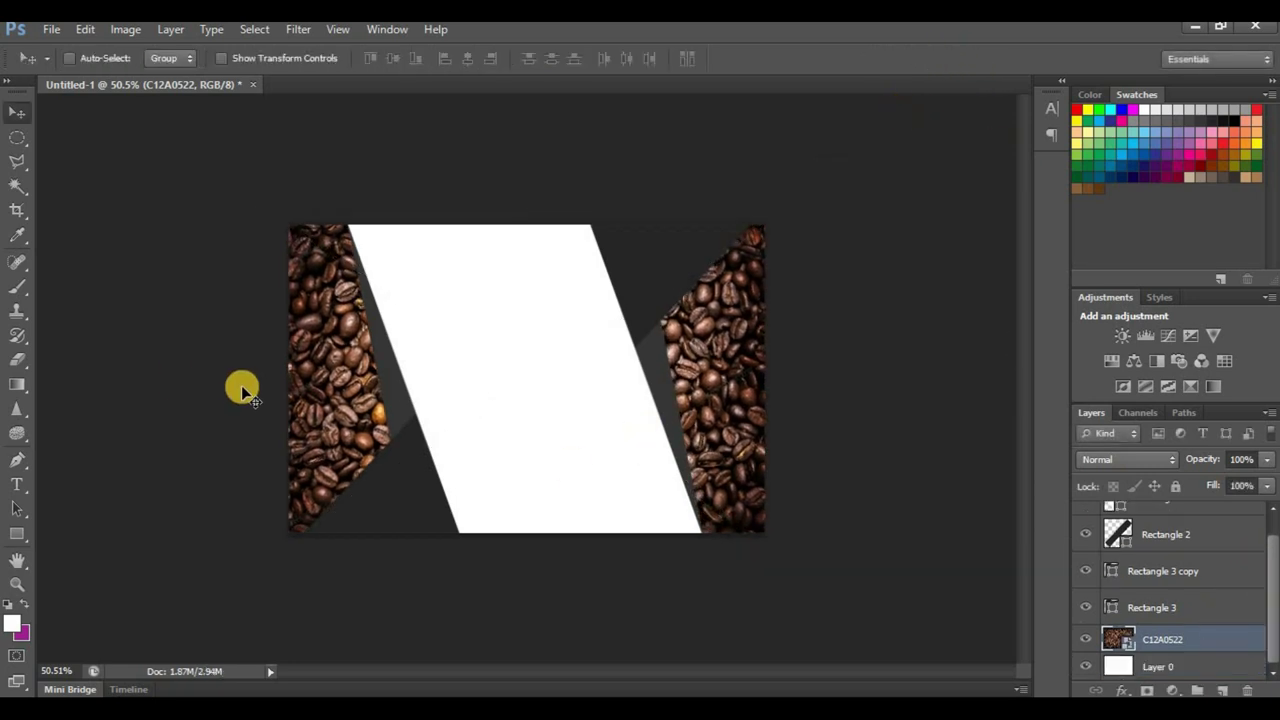
click(1150, 665)
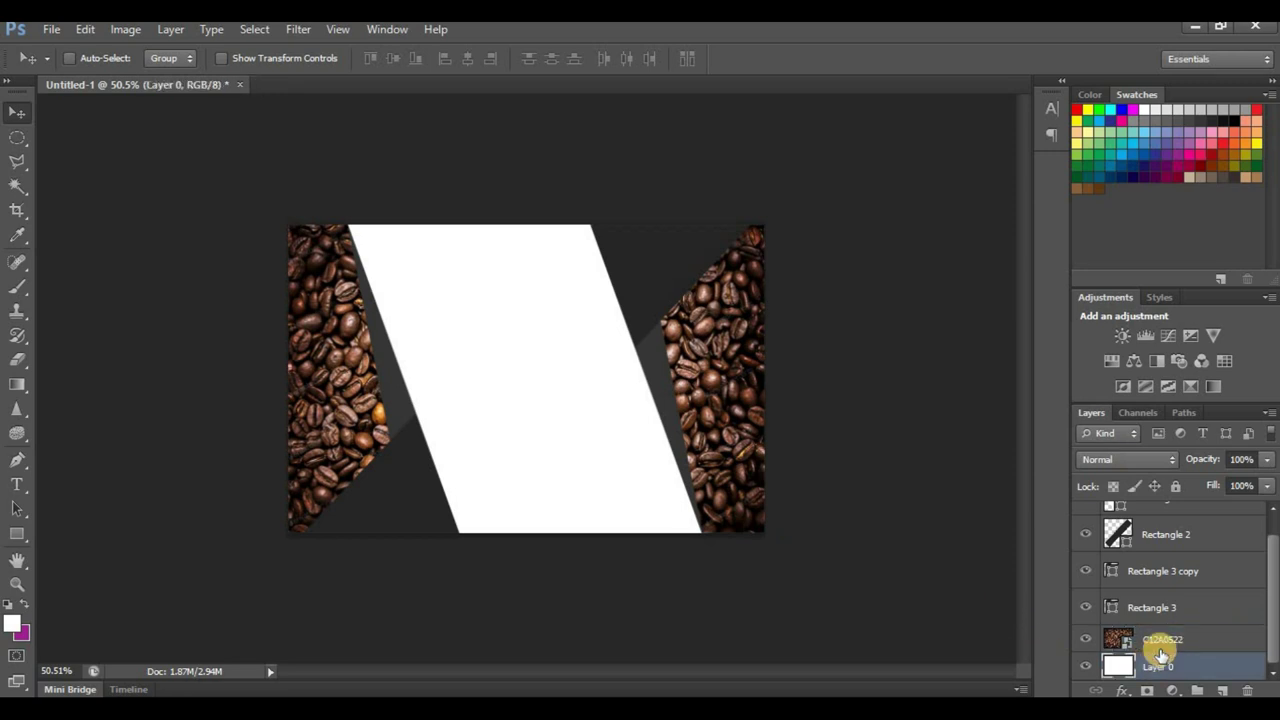
click(1088, 639)
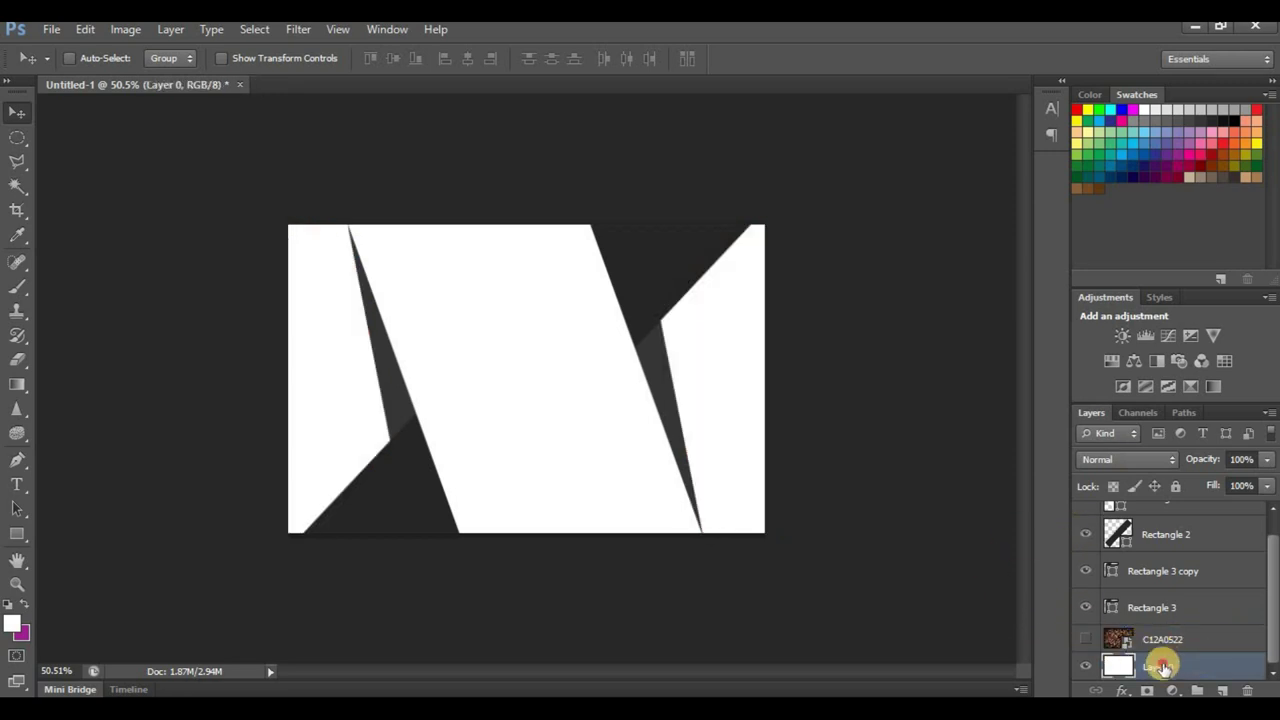
Step: Look through the gradient and paint bucket tool choices, leaving the tool unchanged
drag(24, 396, 62, 388)
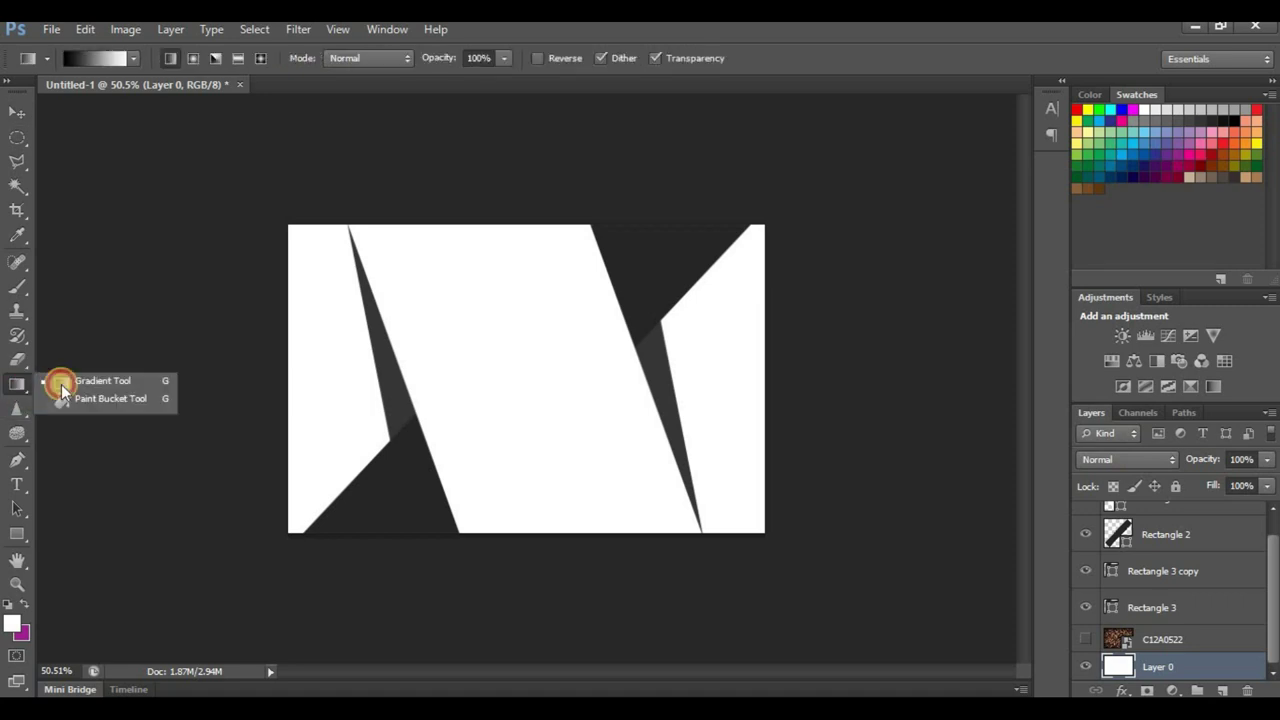
click(43, 508)
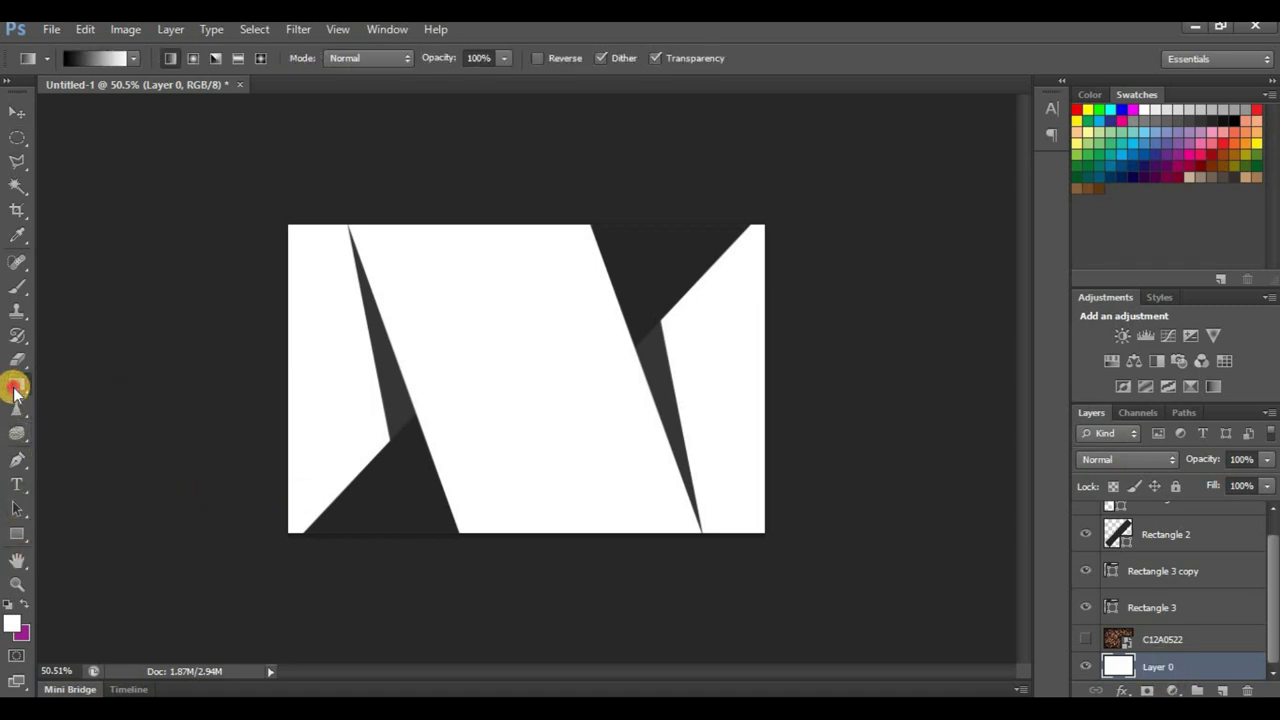
click(15, 390)
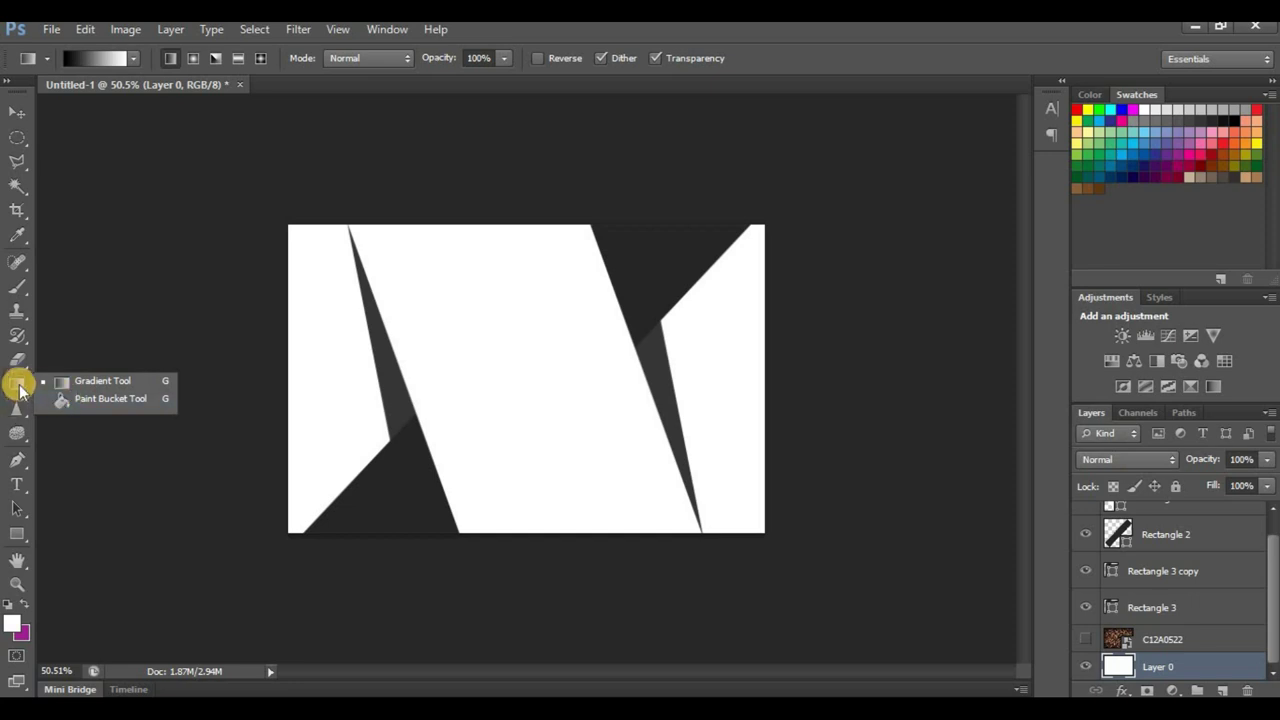
click(15, 384)
Step: Add a Color Overlay effect to Layer 0 and start its colour as a darkened pure red
click(1122, 690)
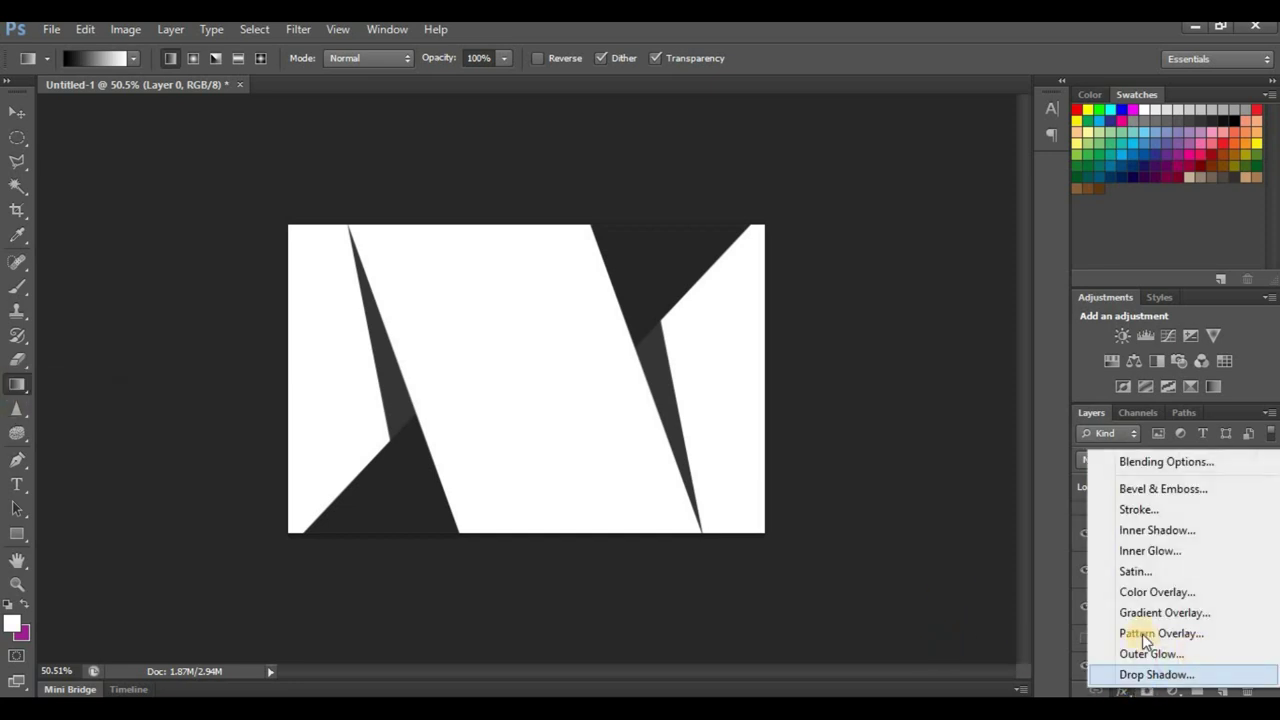
click(1160, 593)
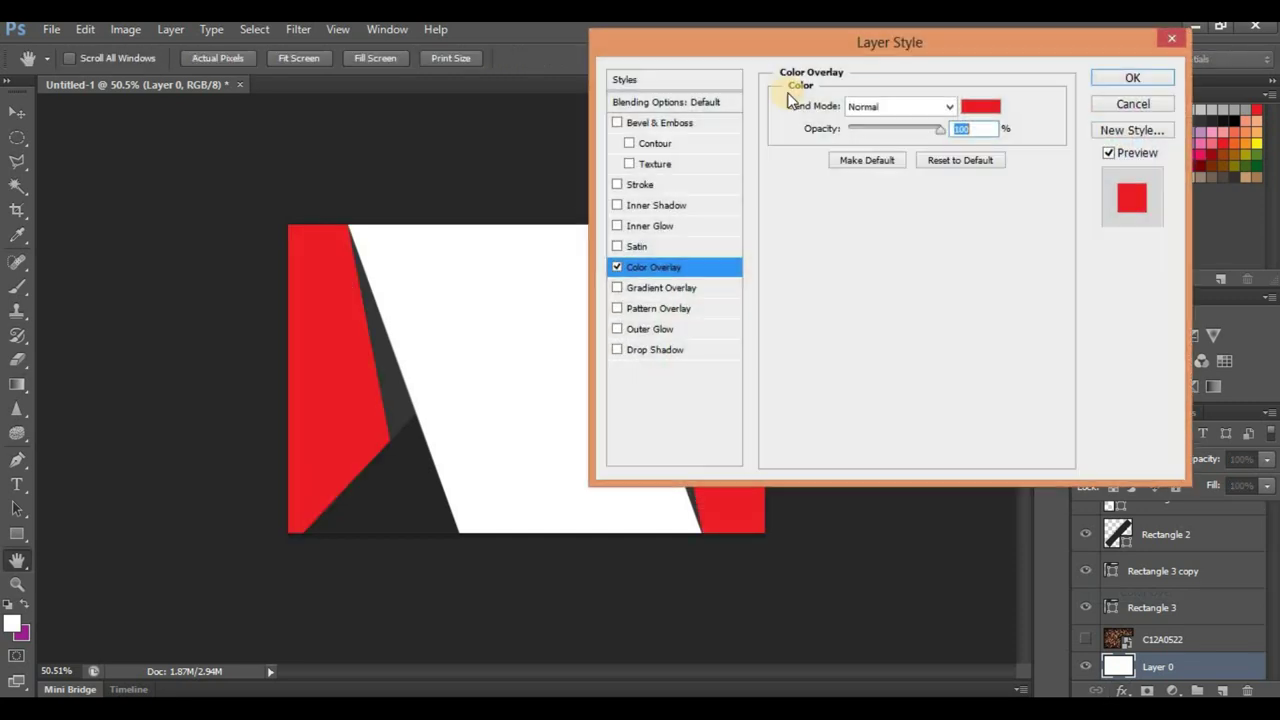
drag(761, 45, 963, 45)
click(1160, 108)
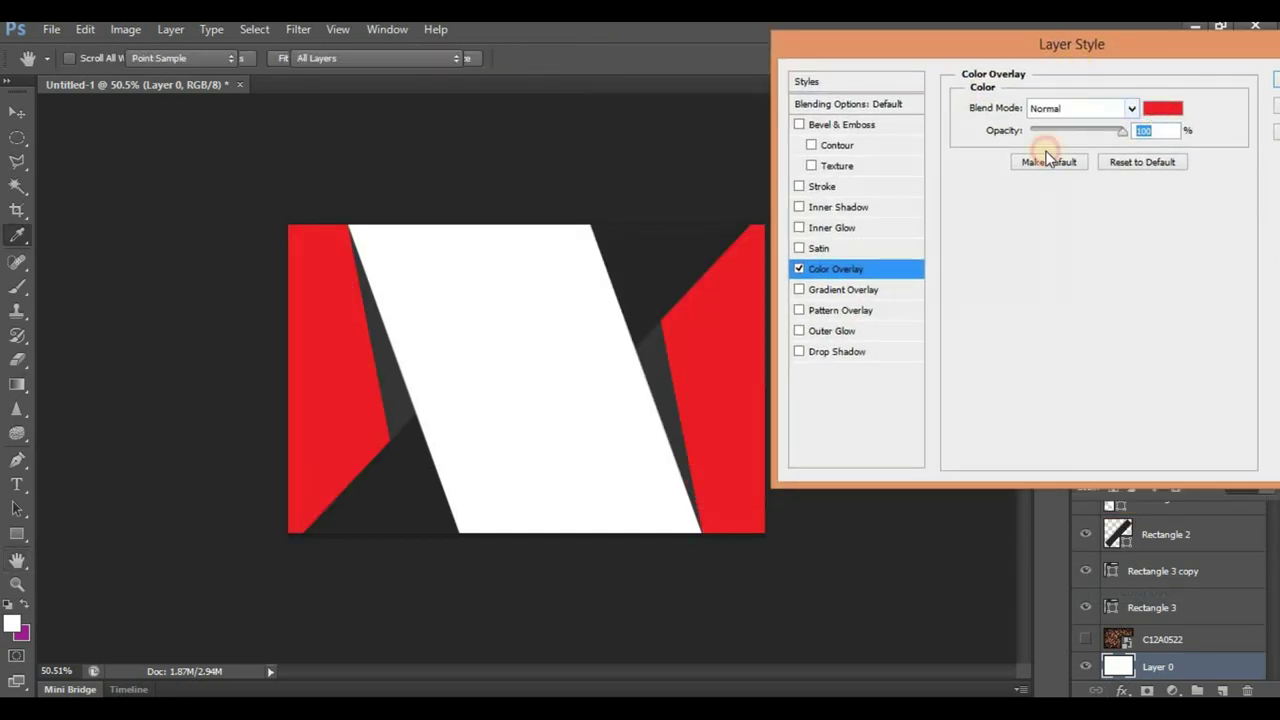
click(1068, 187)
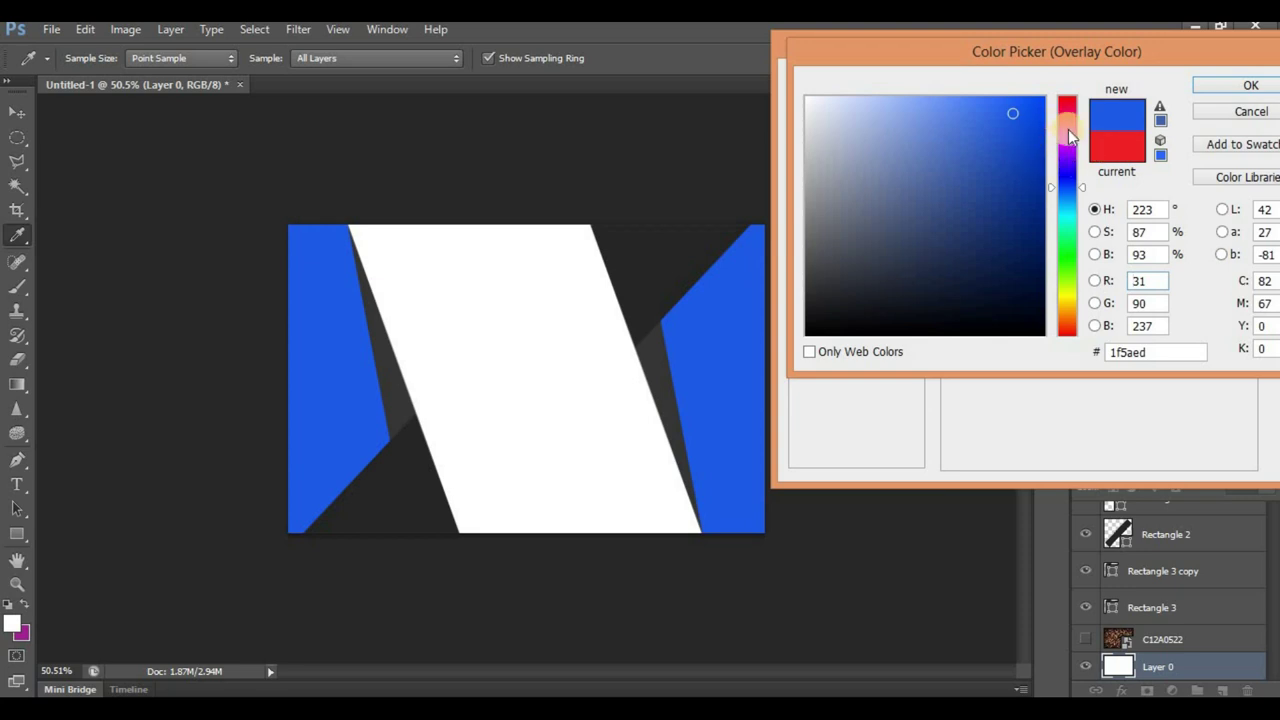
drag(1068, 129, 1046, 97)
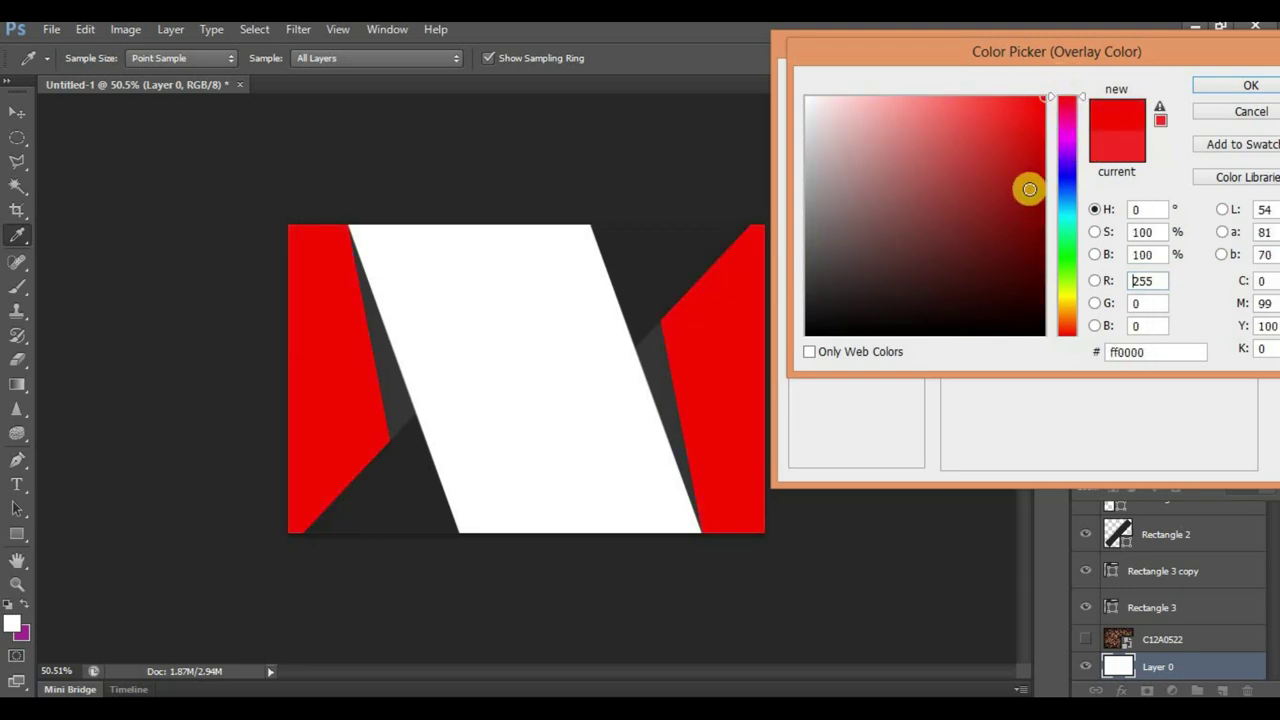
drag(1029, 189, 1032, 143)
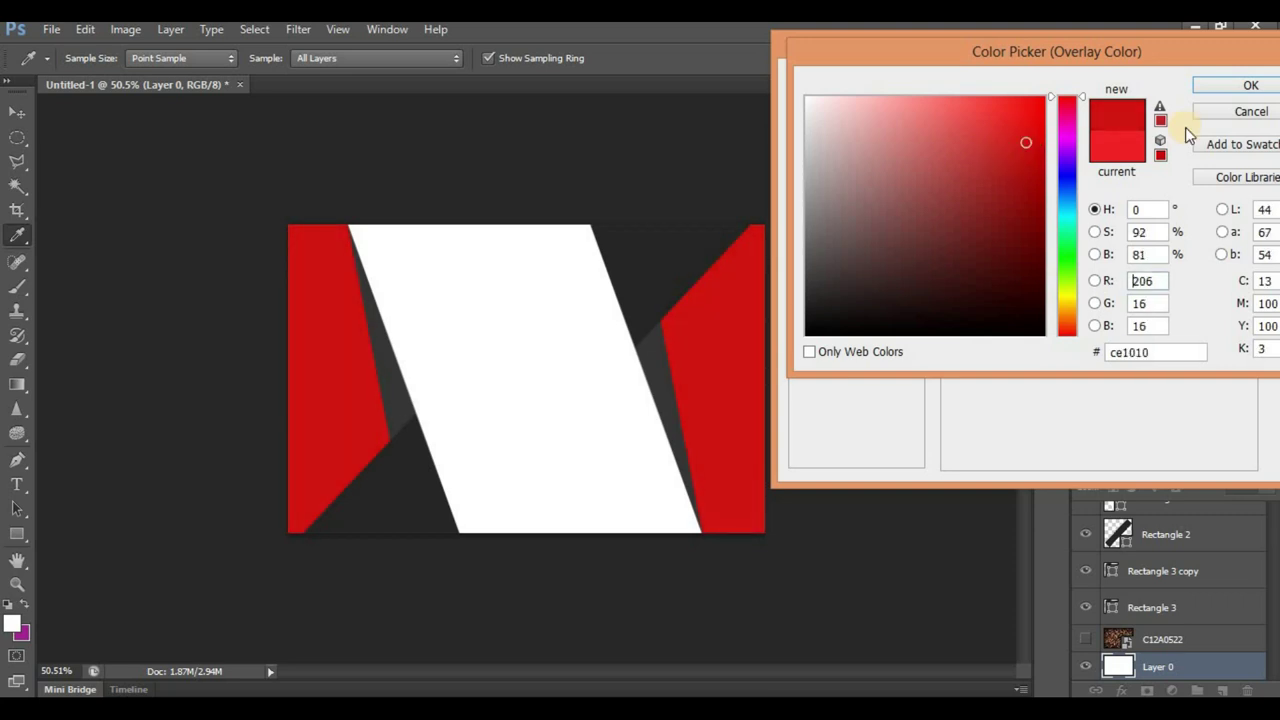
Step: Refine the overlay colour to deep red c91010 and confirm it
drag(1200, 66, 1166, 64)
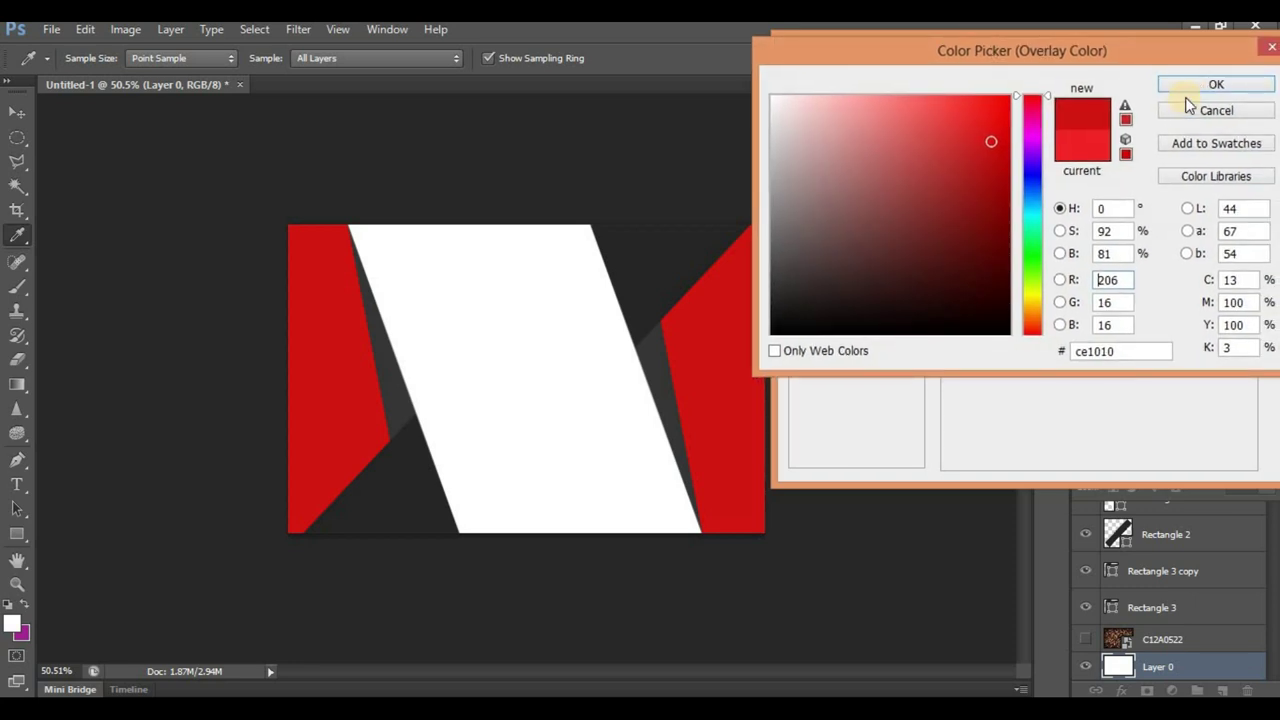
click(1004, 135)
drag(990, 146, 991, 150)
click(1080, 135)
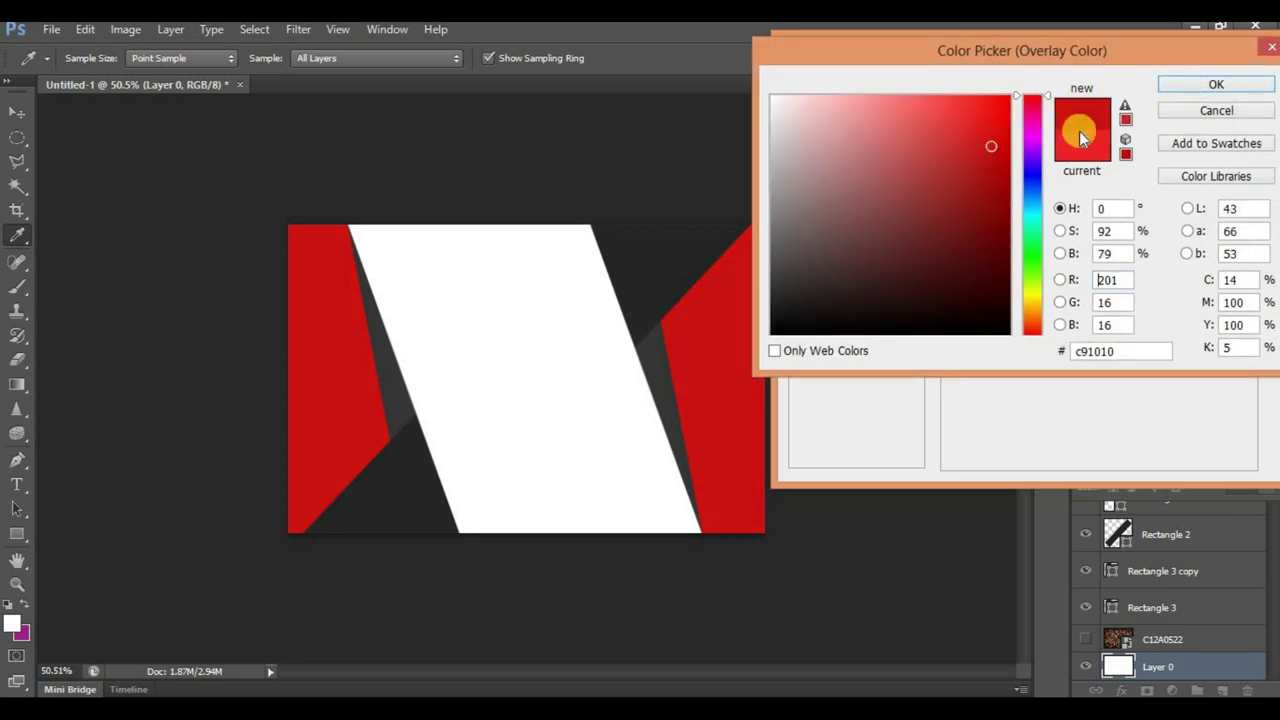
key(h)
click(1185, 88)
drag(1176, 51, 1071, 33)
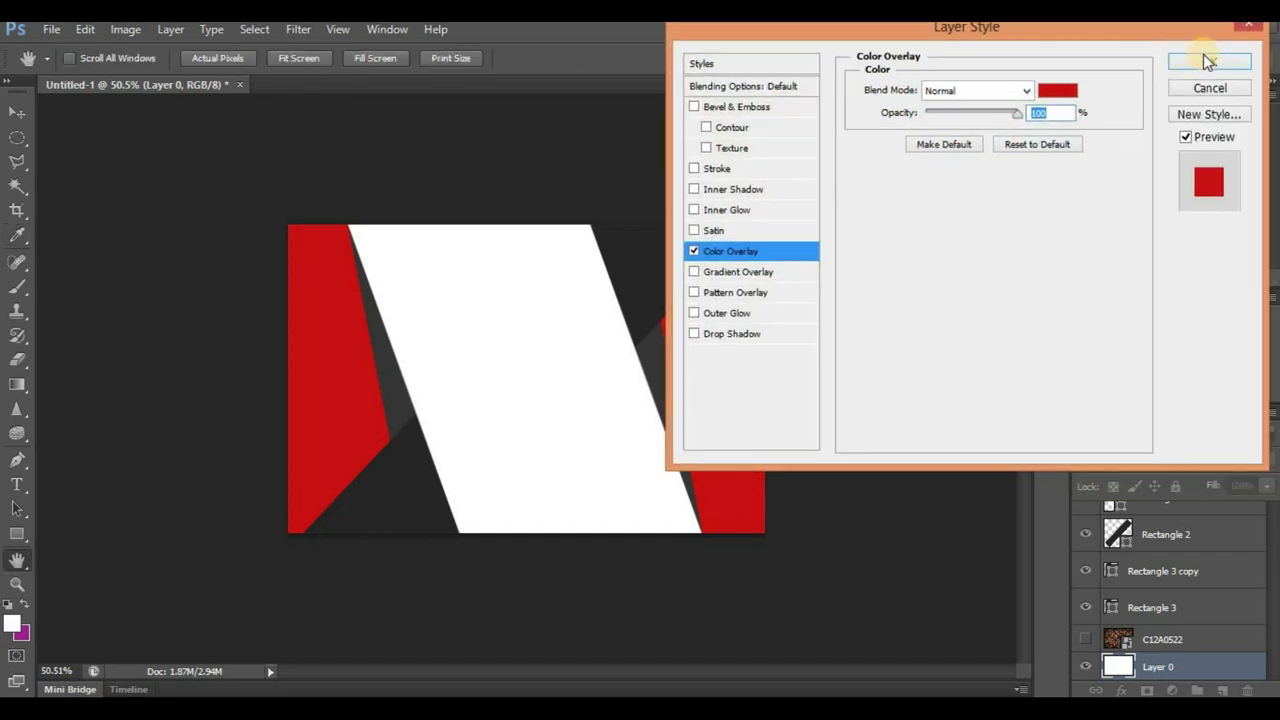
Step: Apply the red overlay to Layer 0 and make the C12A0522 coffee bean layer visible
click(1203, 63)
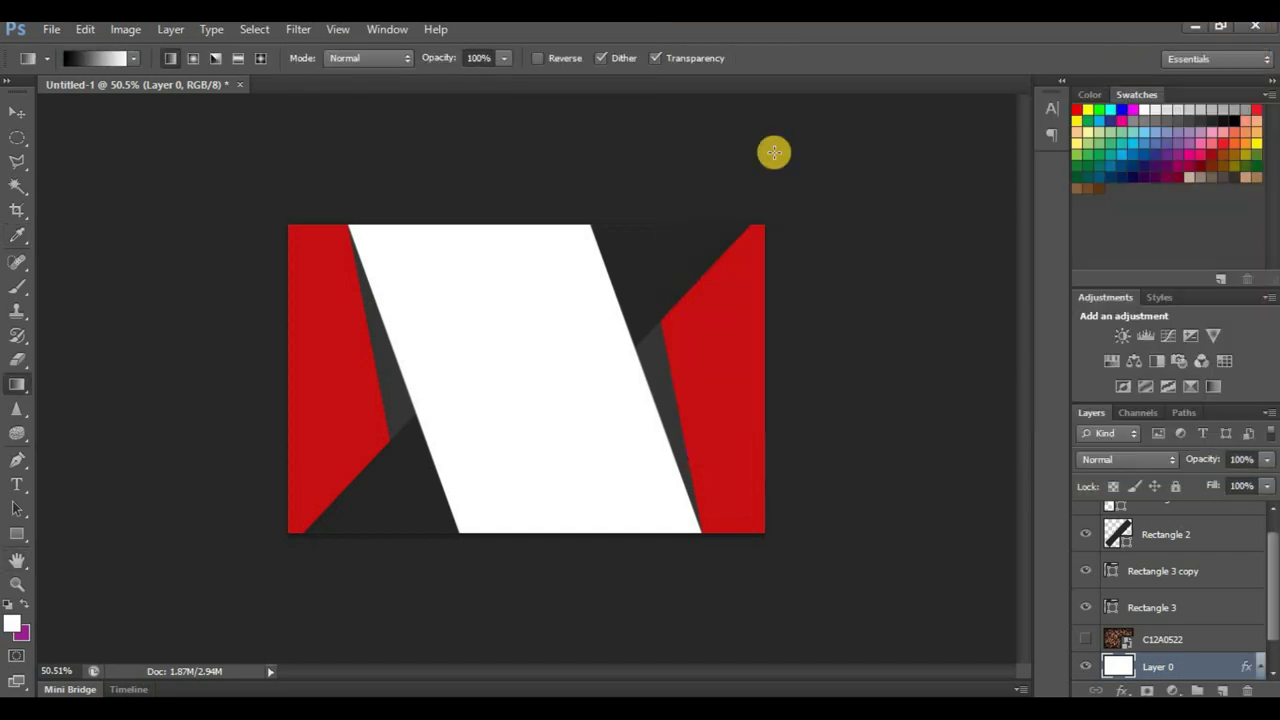
click(18, 117)
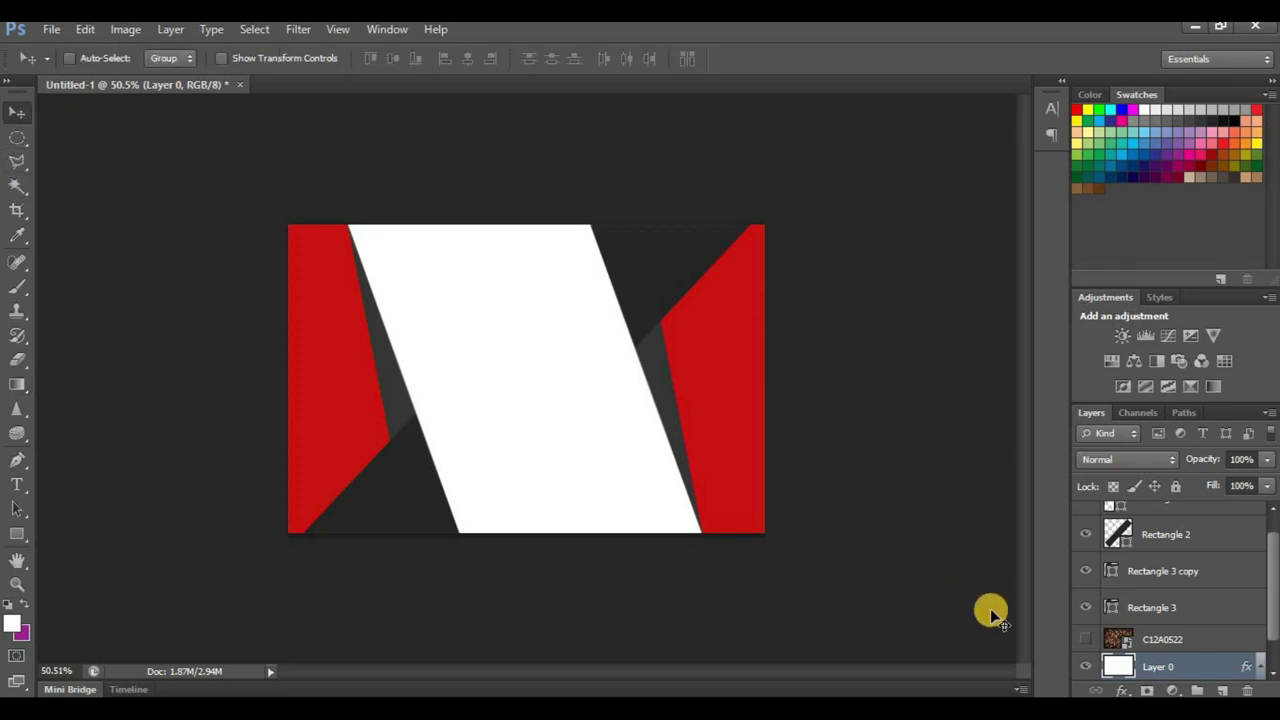
alt+click(1080, 641)
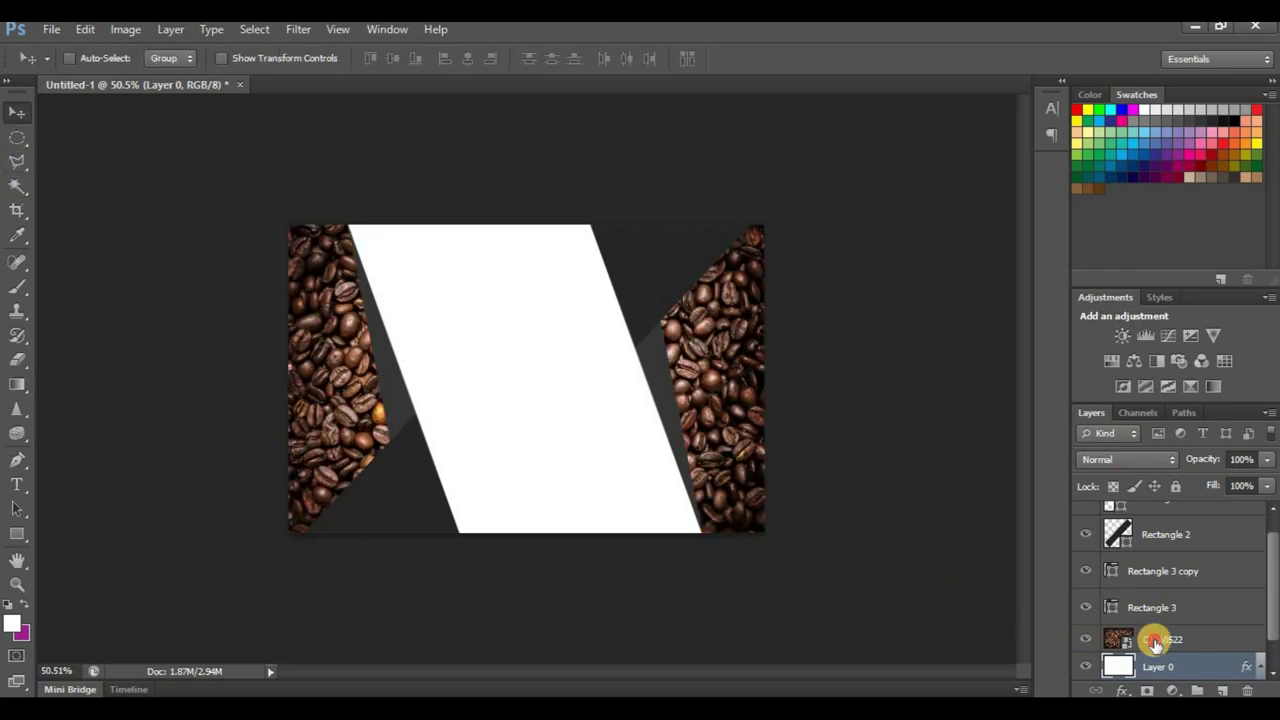
Step: Set the C12A0522 layer to Overlay blend mode at about 49% opacity
click(1150, 637)
click(1122, 462)
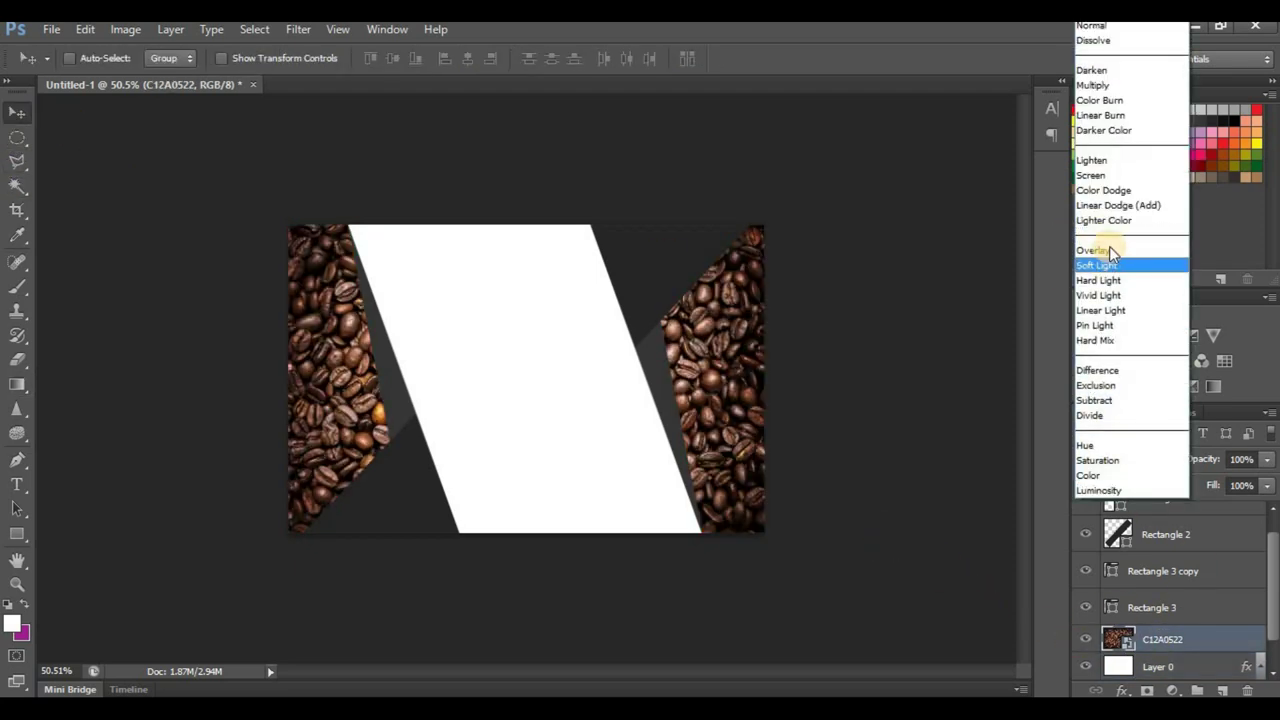
click(1116, 251)
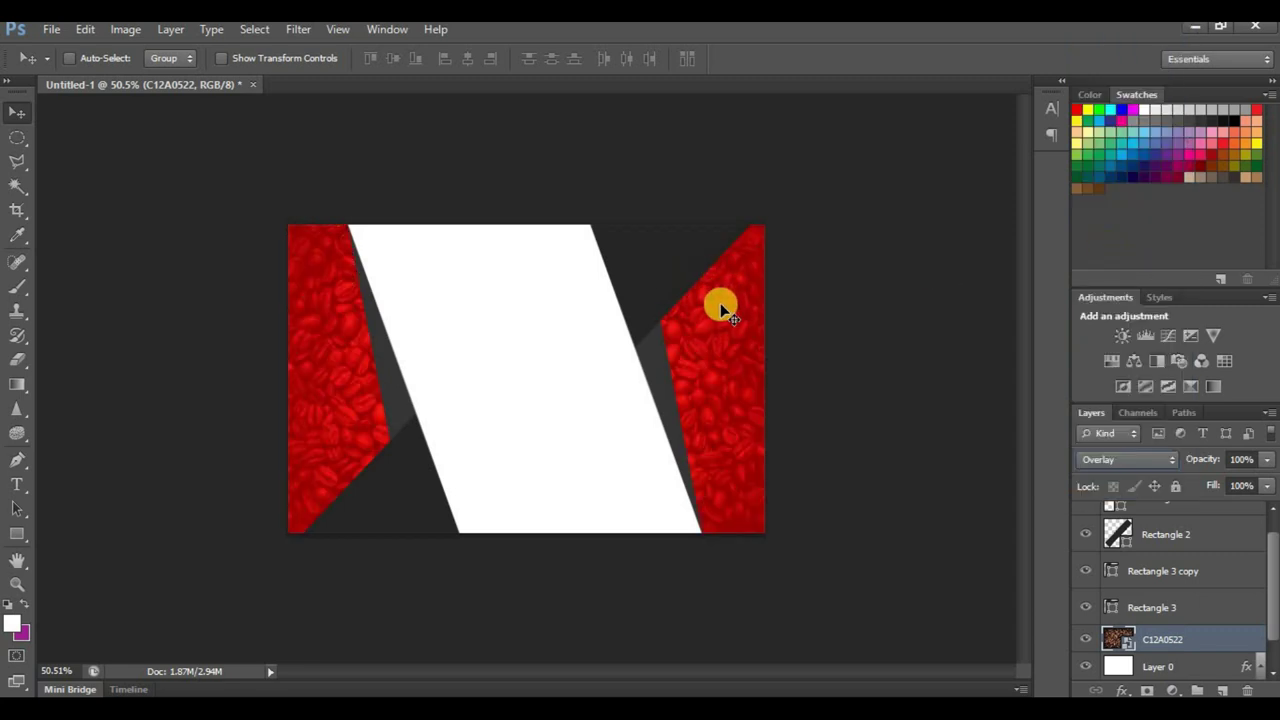
drag(1207, 462, 1201, 462)
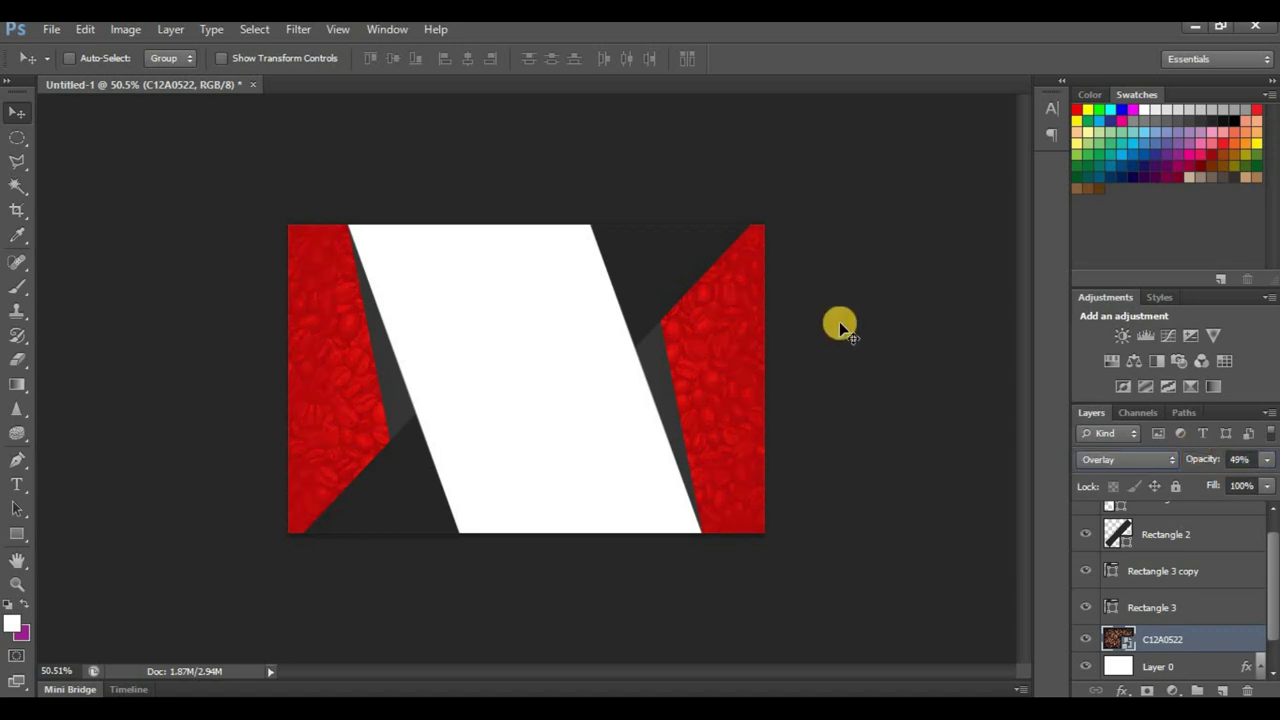
click(1160, 607)
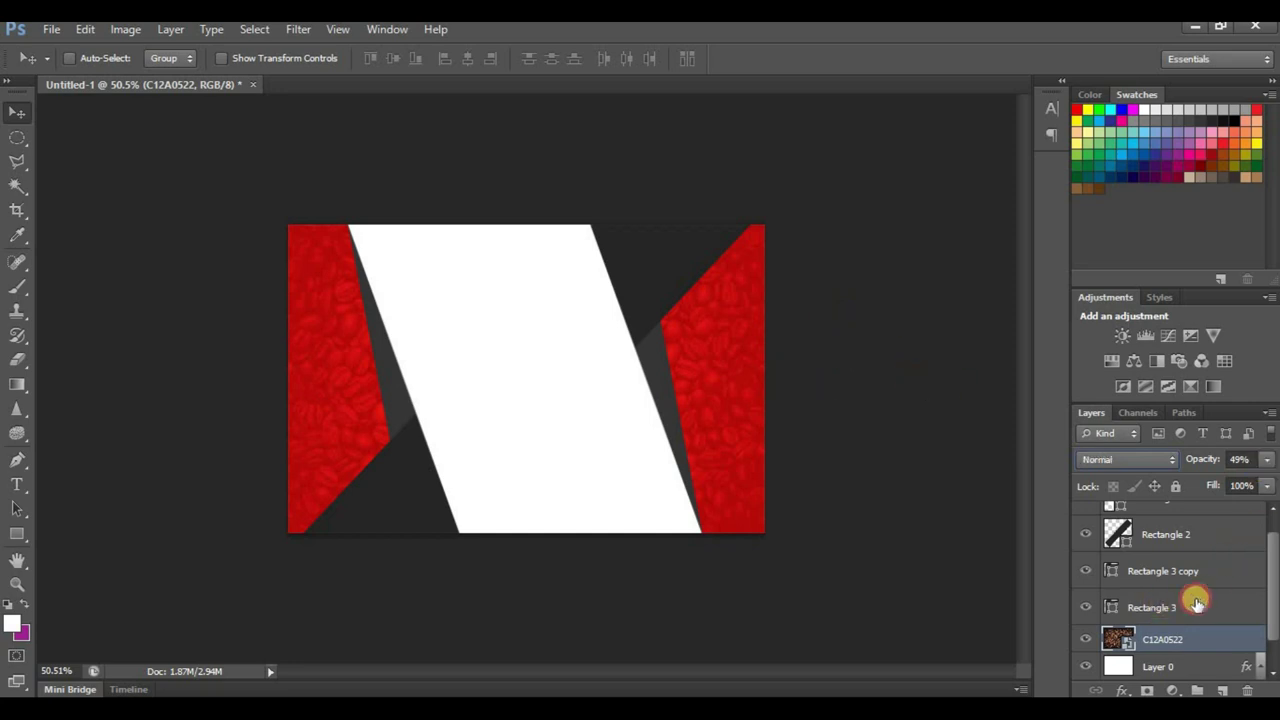
Step: Lower opacity on Rectangle 3 and Rectangle 3 copy, and set Rectangle 2 to about 89%
shift+click(1176, 576)
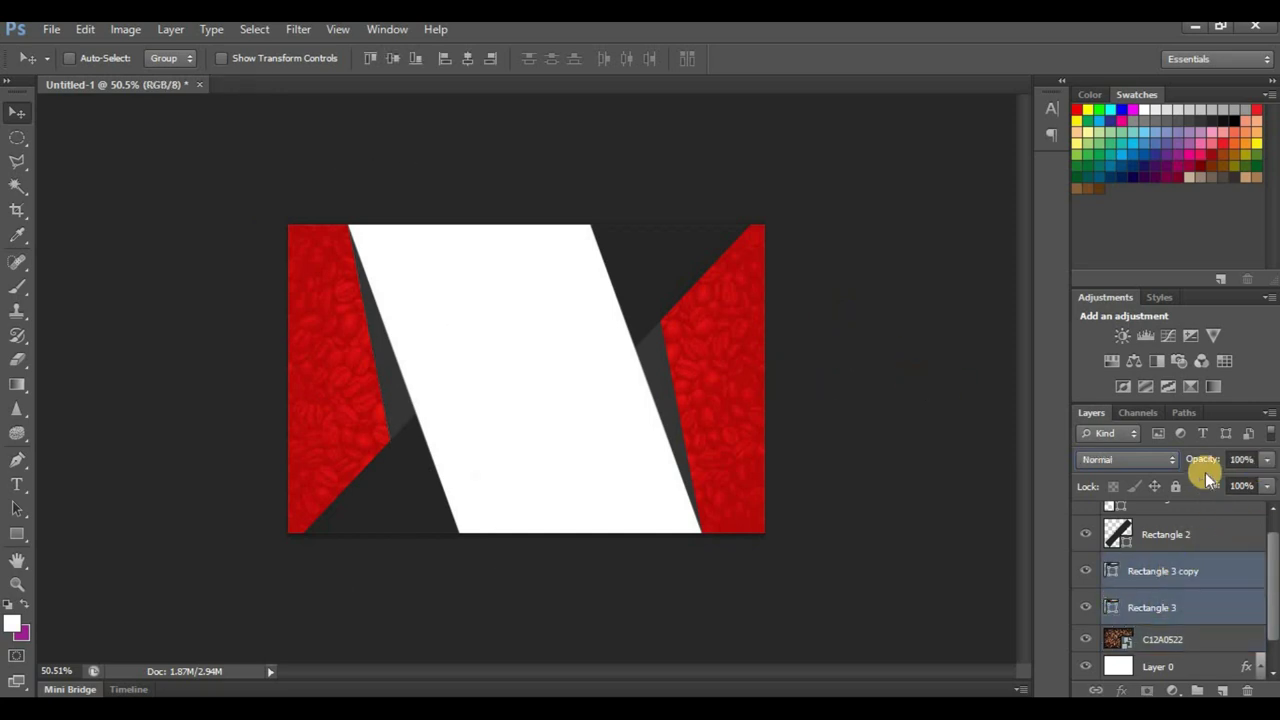
drag(1193, 462, 1200, 462)
ctrl+click(700, 245)
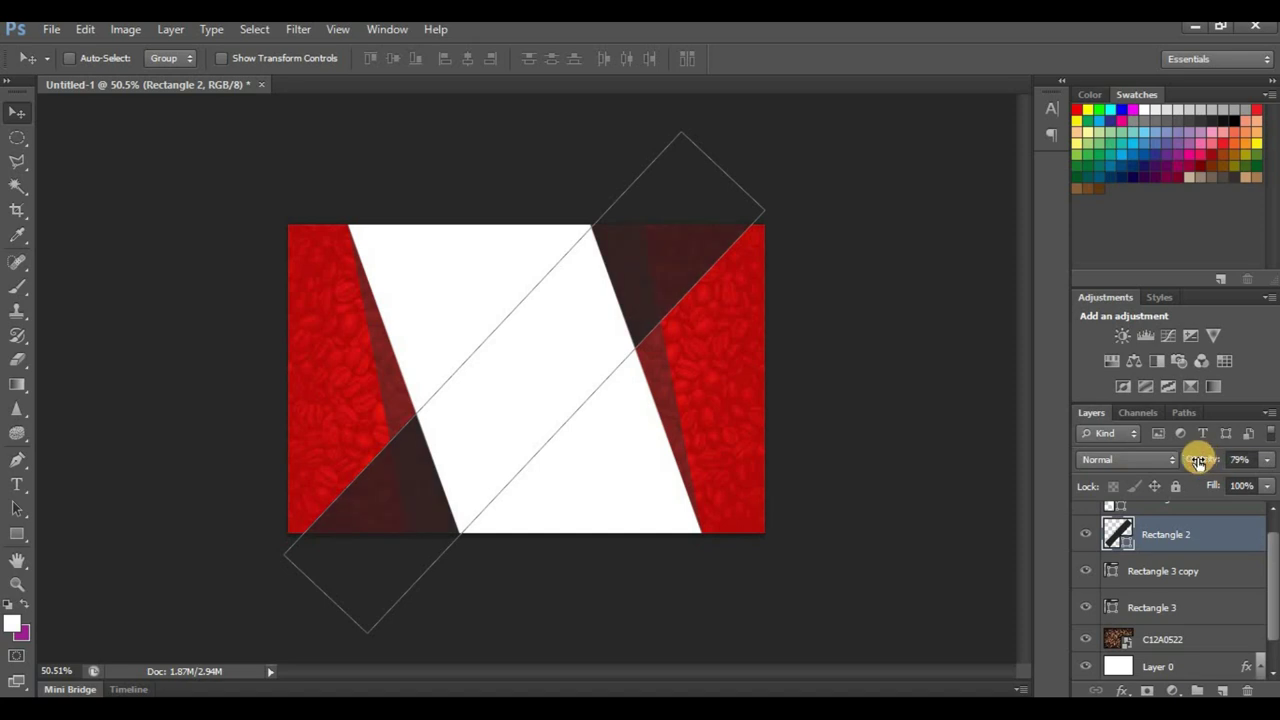
drag(1198, 461, 1195, 460)
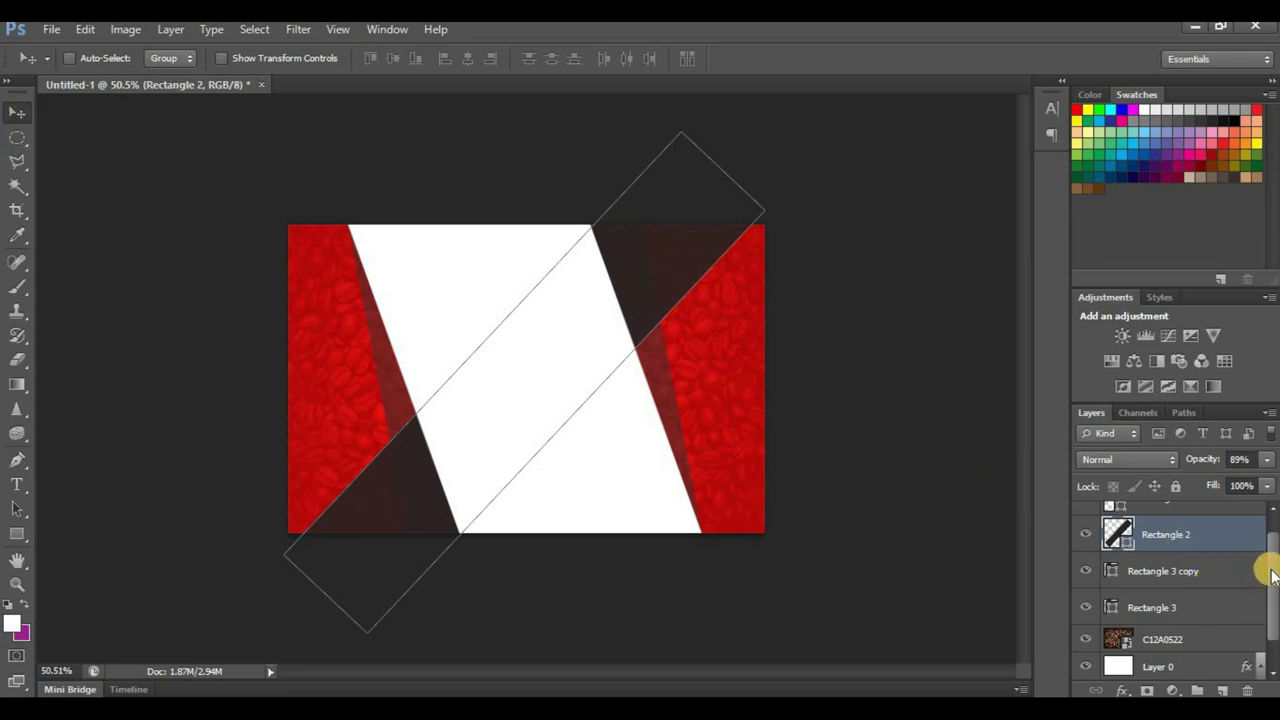
Step: Select Layer 0 and open the folder holding the card images
scroll(1272, 575, down, 1)
click(1195, 628)
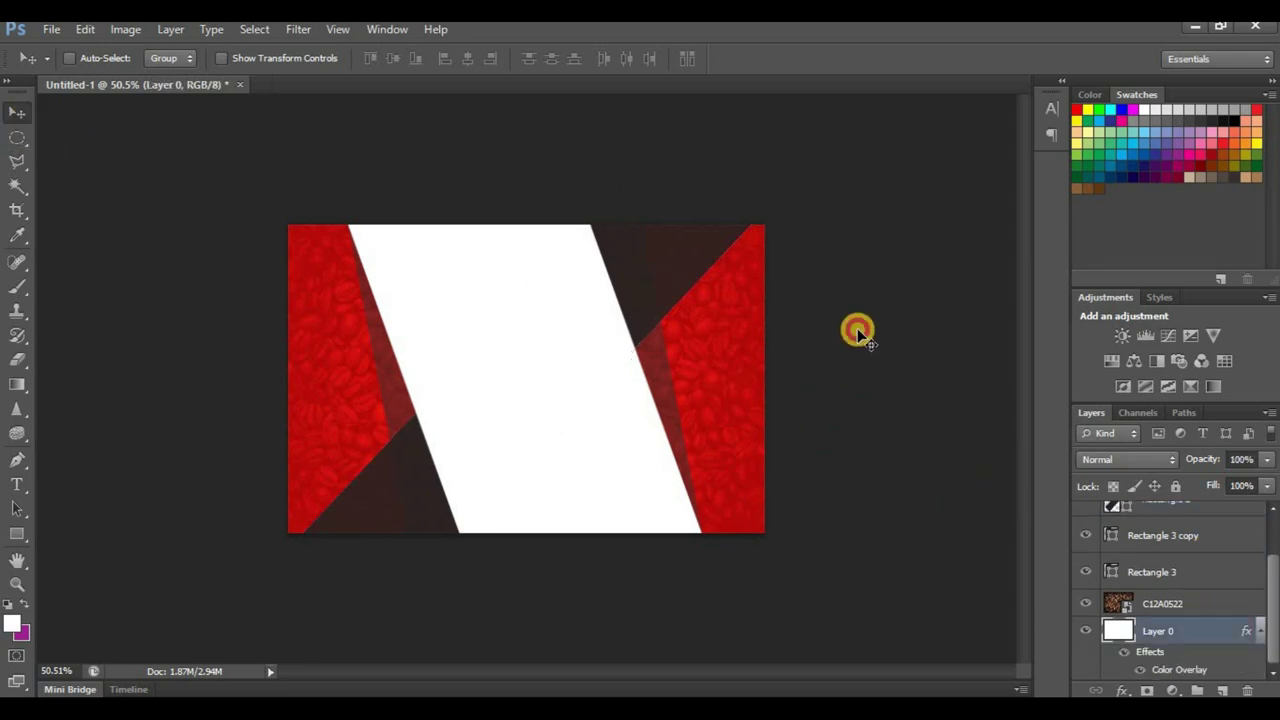
scroll(737, 337, down, 3)
scroll(580, 420, up, 1)
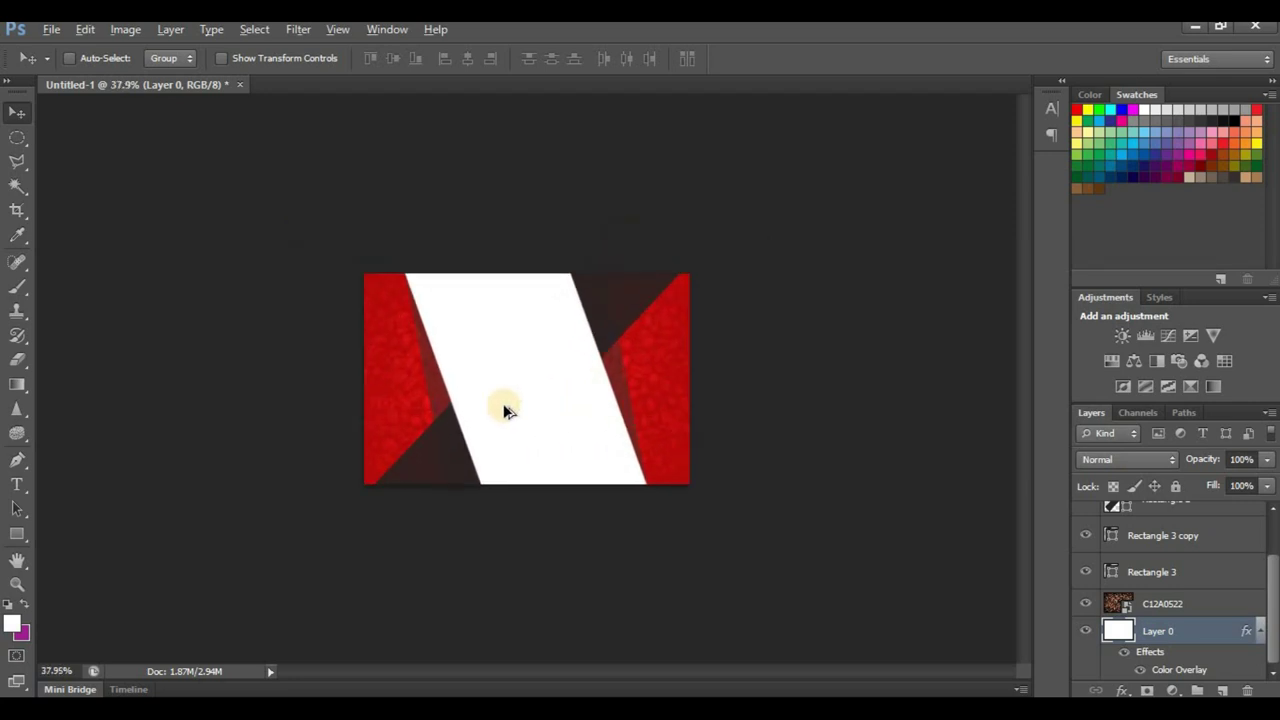
scroll(505, 410, up, 2)
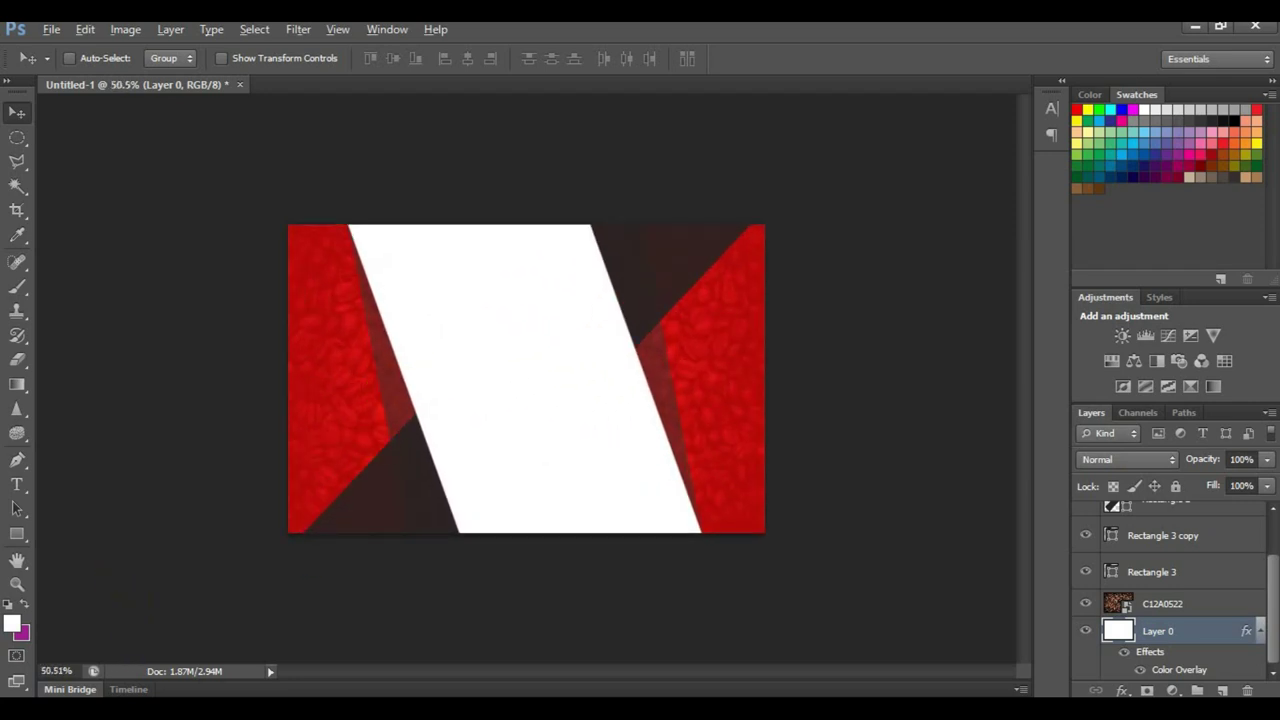
click(120, 615)
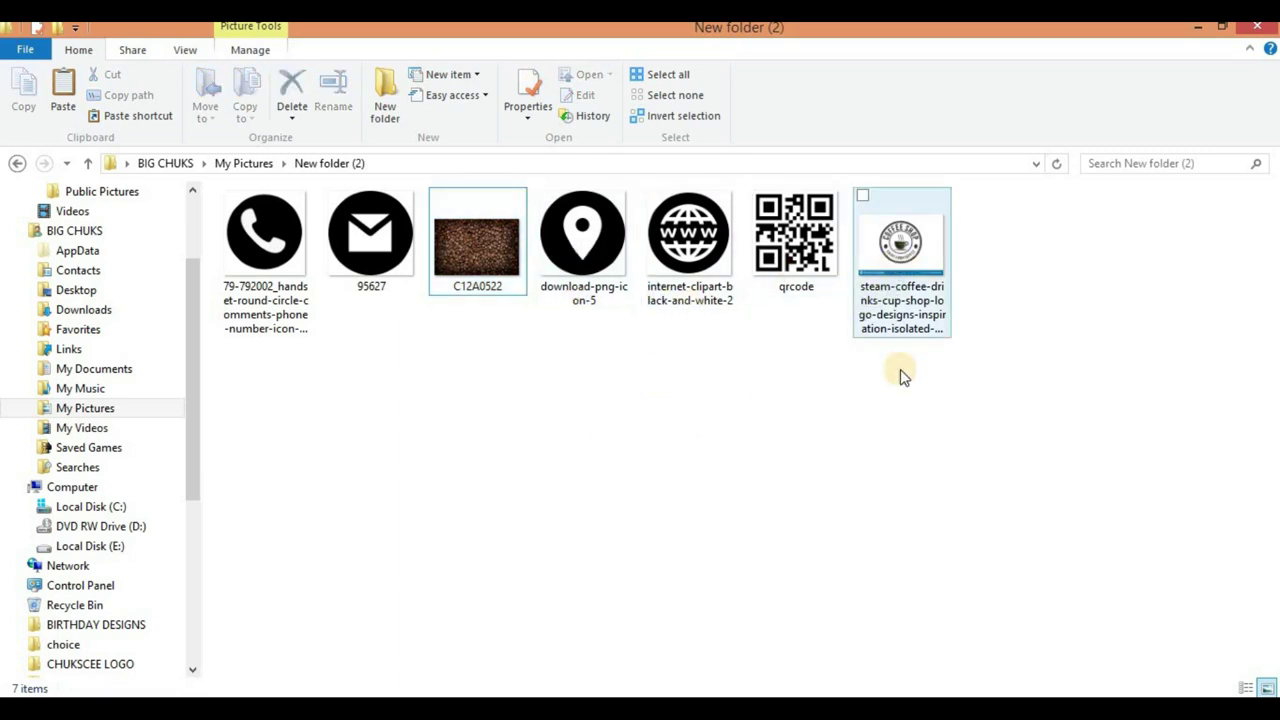
Step: Drag the steam-coffee logo file from New folder (2) onto the Photoshop card
click(902, 290)
drag(931, 383, 456, 351)
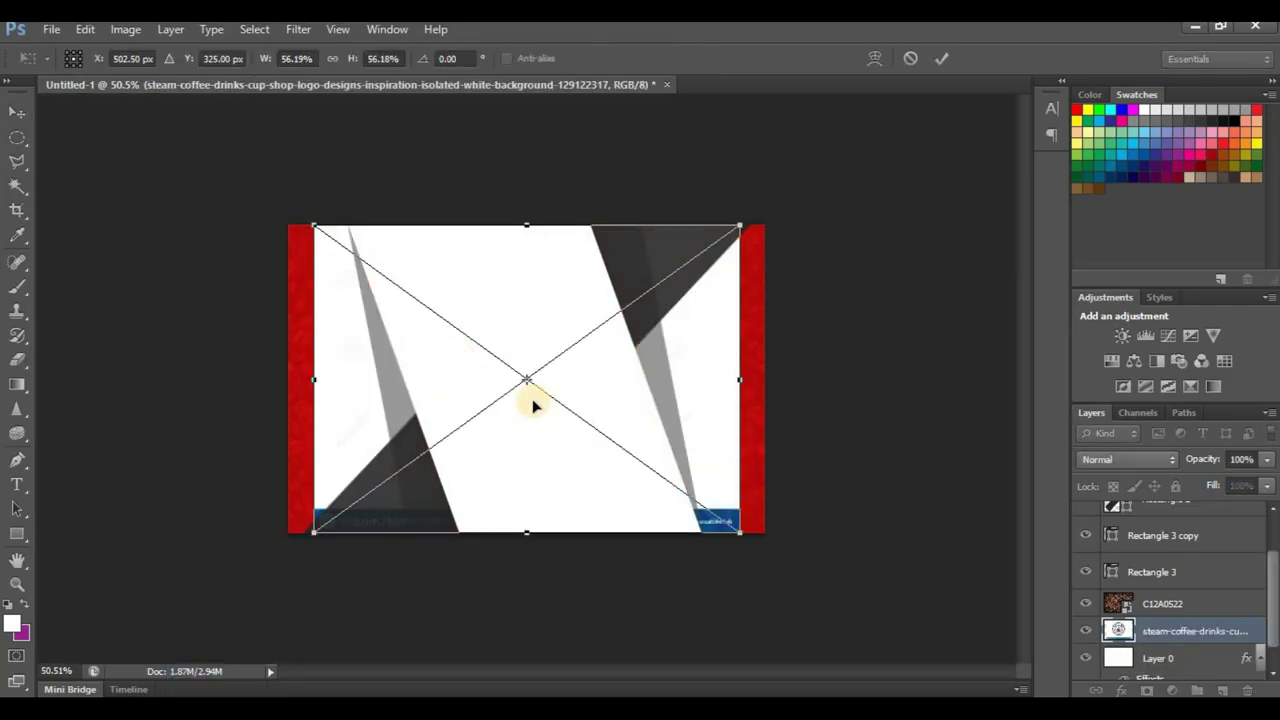
Step: Commit the placed steam-coffee logo and move its layer to the top of the stack
click(947, 59)
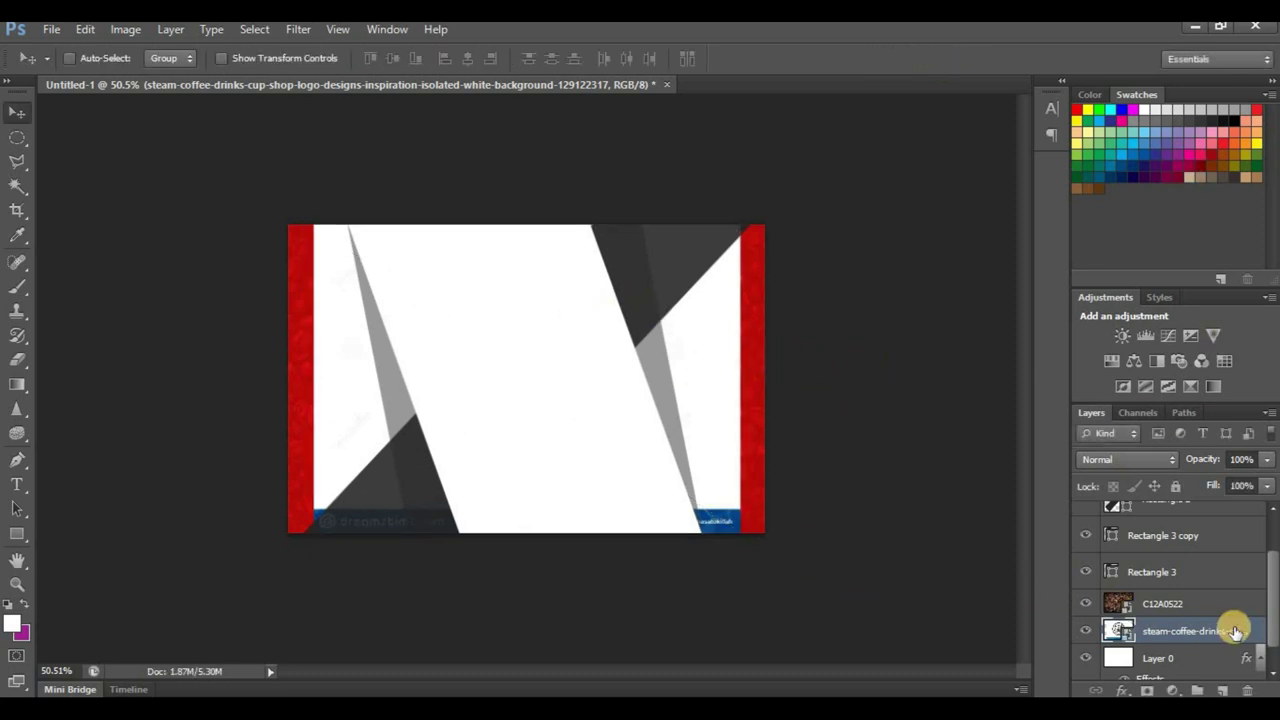
drag(1238, 638, 1262, 562)
scroll(1262, 565, up, 2)
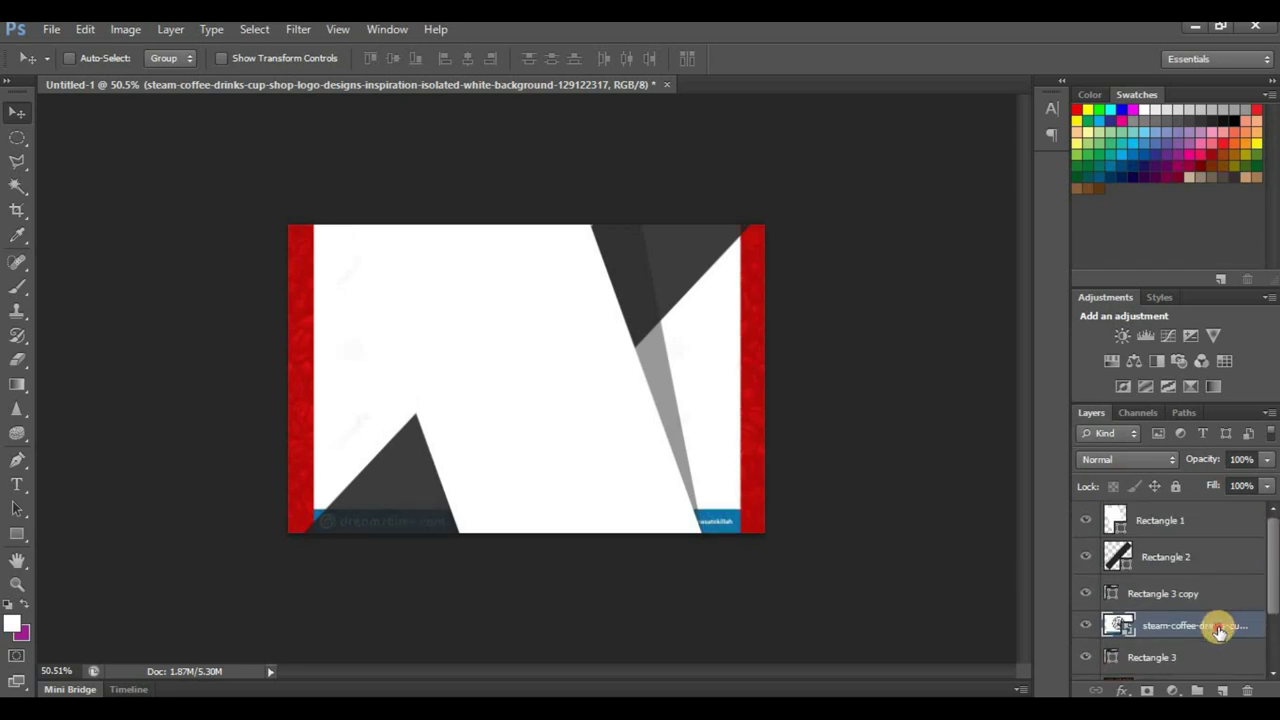
drag(1220, 623, 1206, 520)
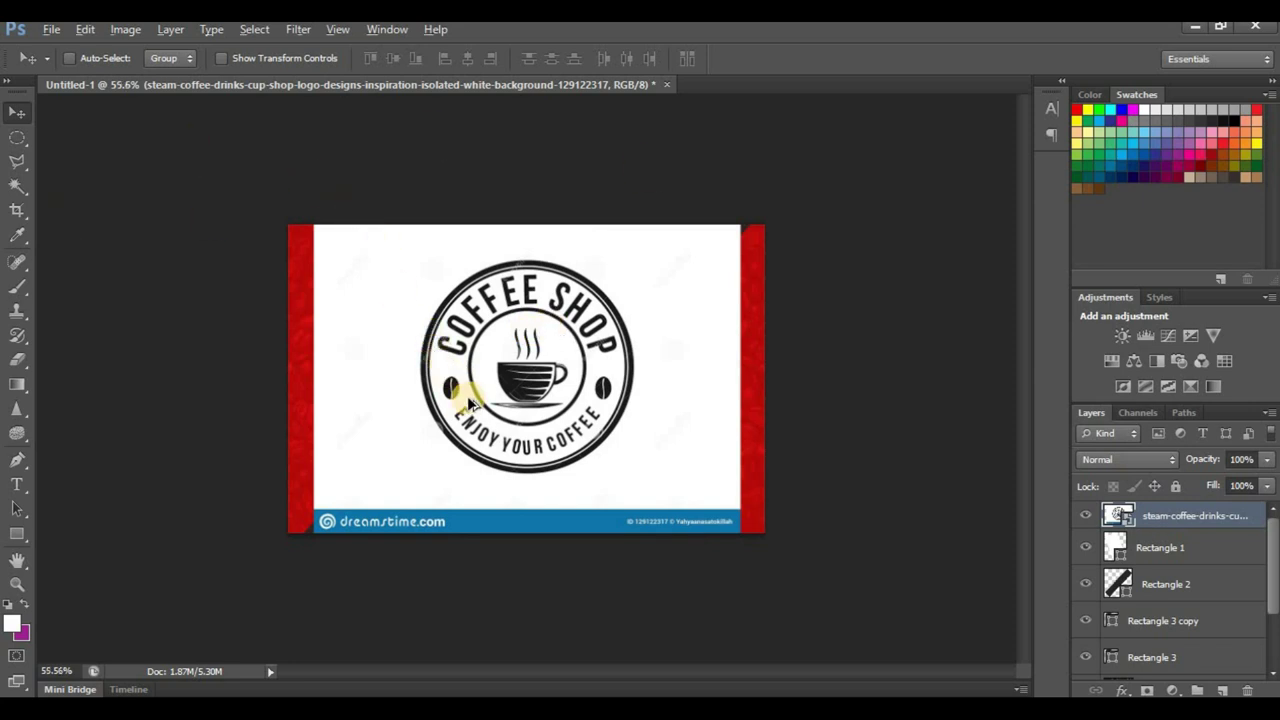
scroll(467, 396, up, 1)
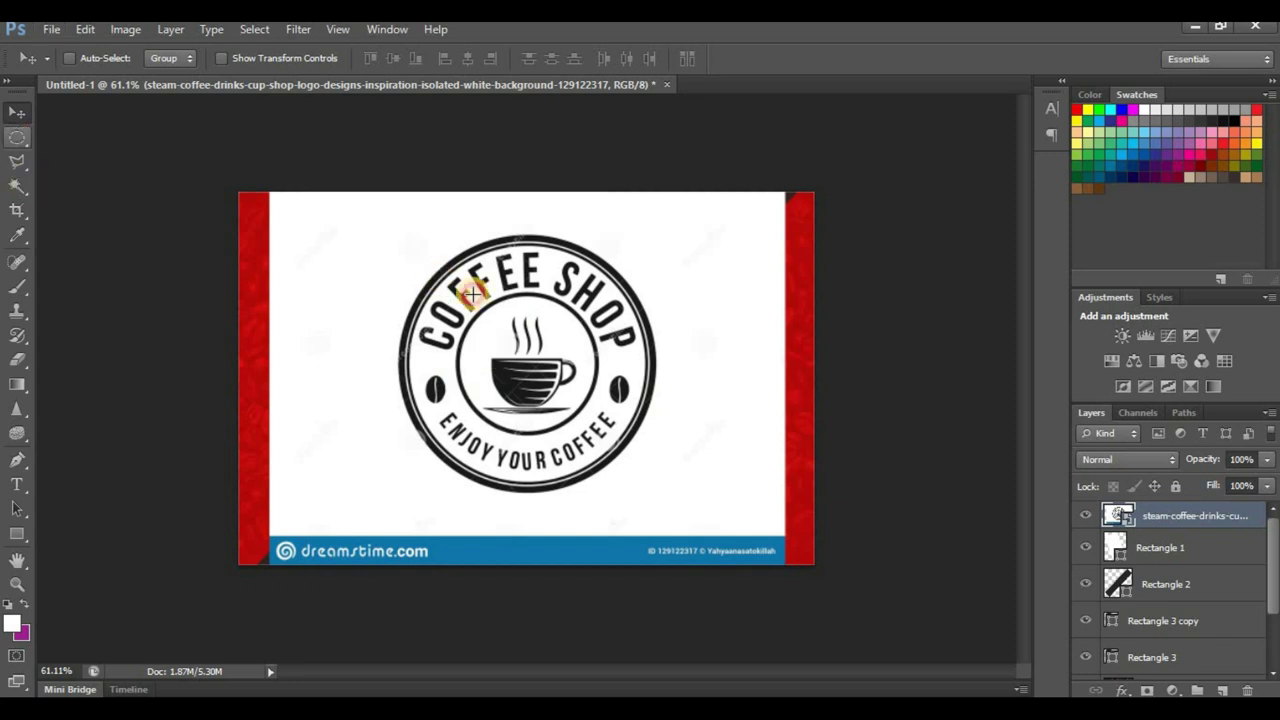
Step: Cut the circular COFFEE SHOP emblem out of the rasterized logo and paste it as Layer 1
key(m)
drag(367, 218, 704, 508)
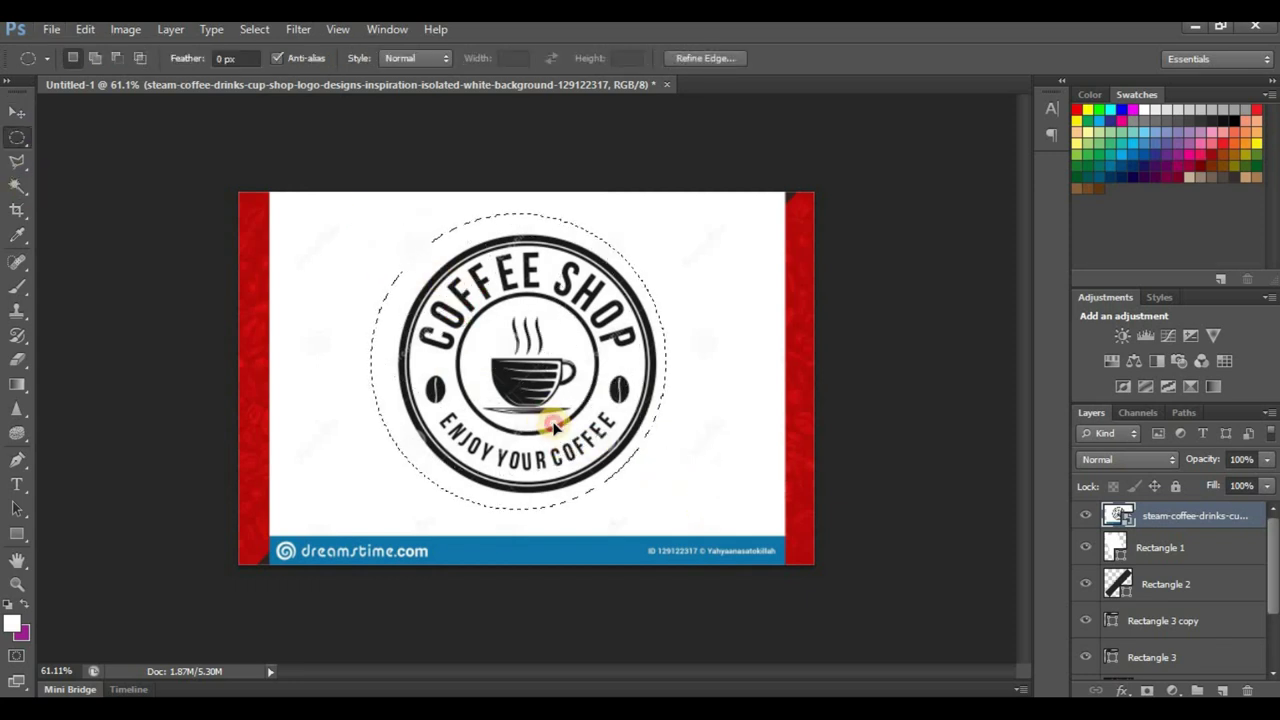
drag(546, 422, 551, 428)
click(17, 112)
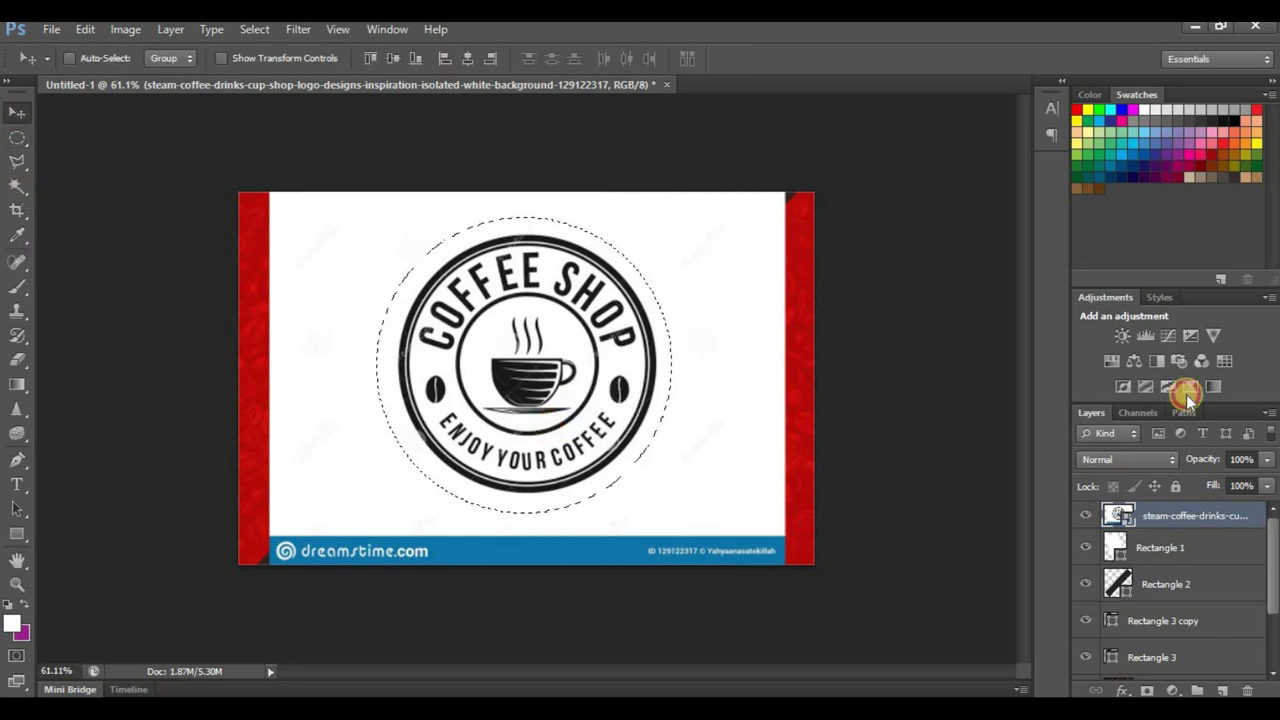
right_click(1158, 514)
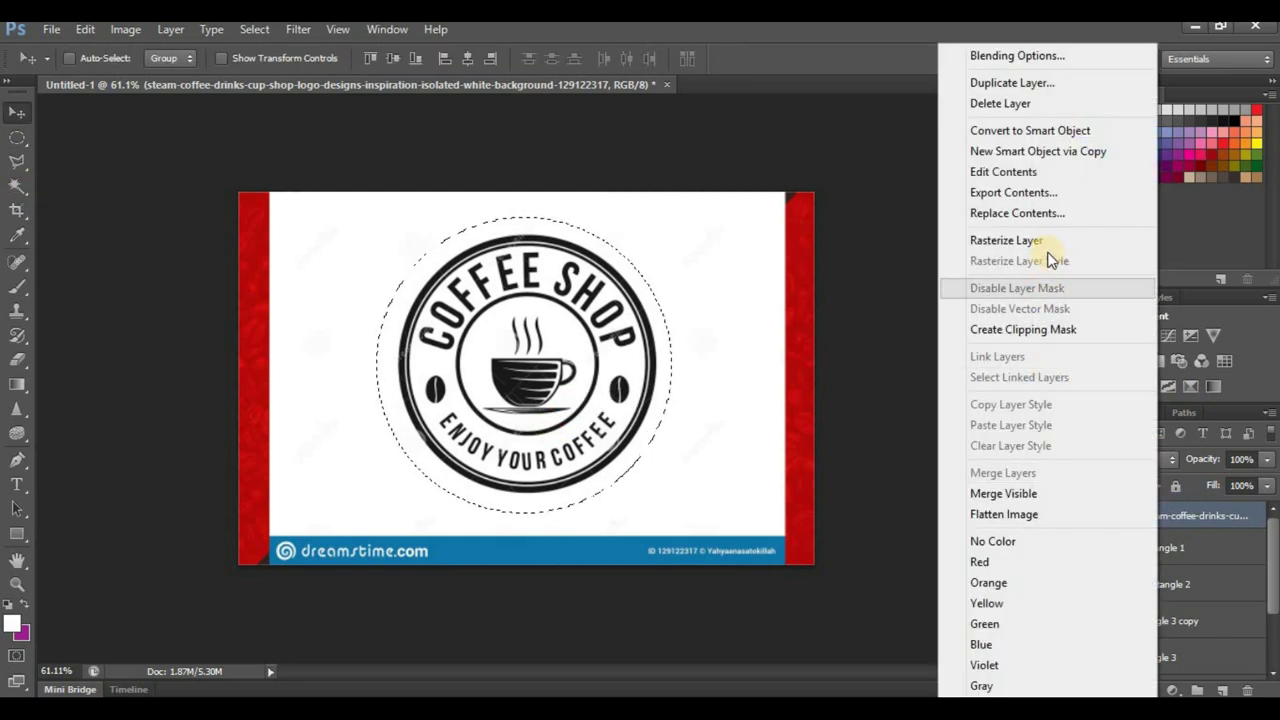
click(1054, 240)
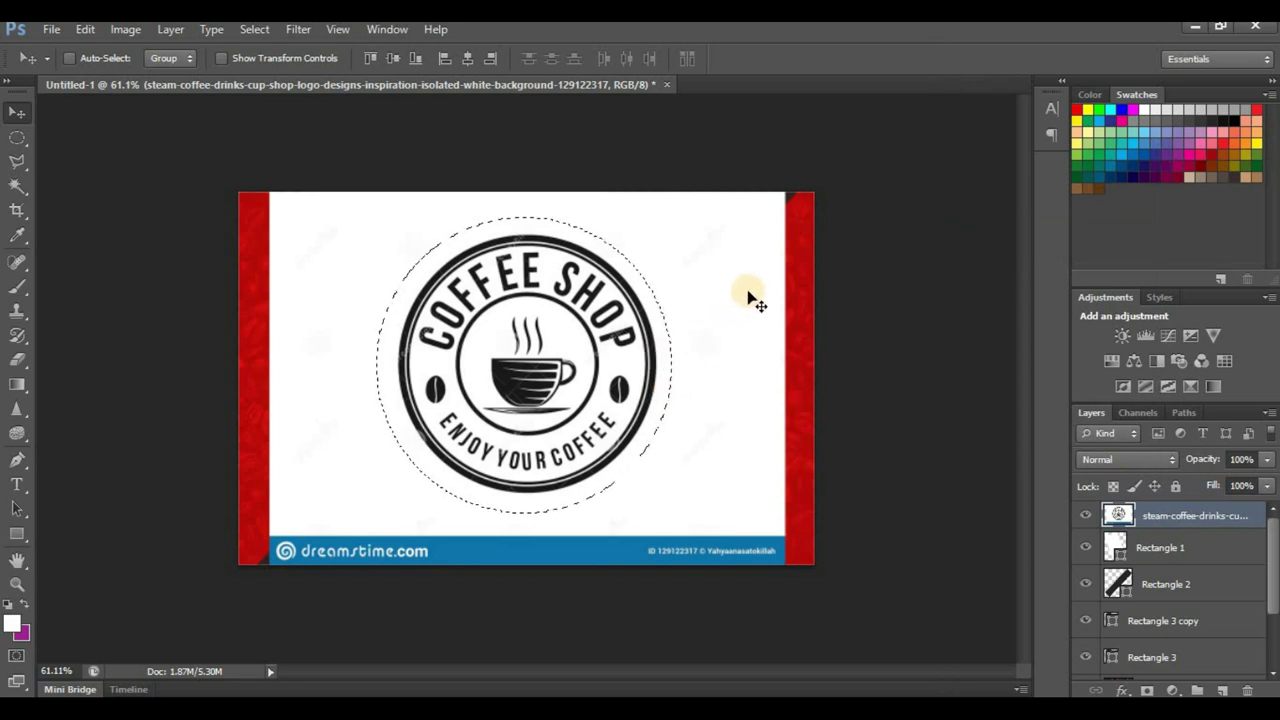
key(Delete)
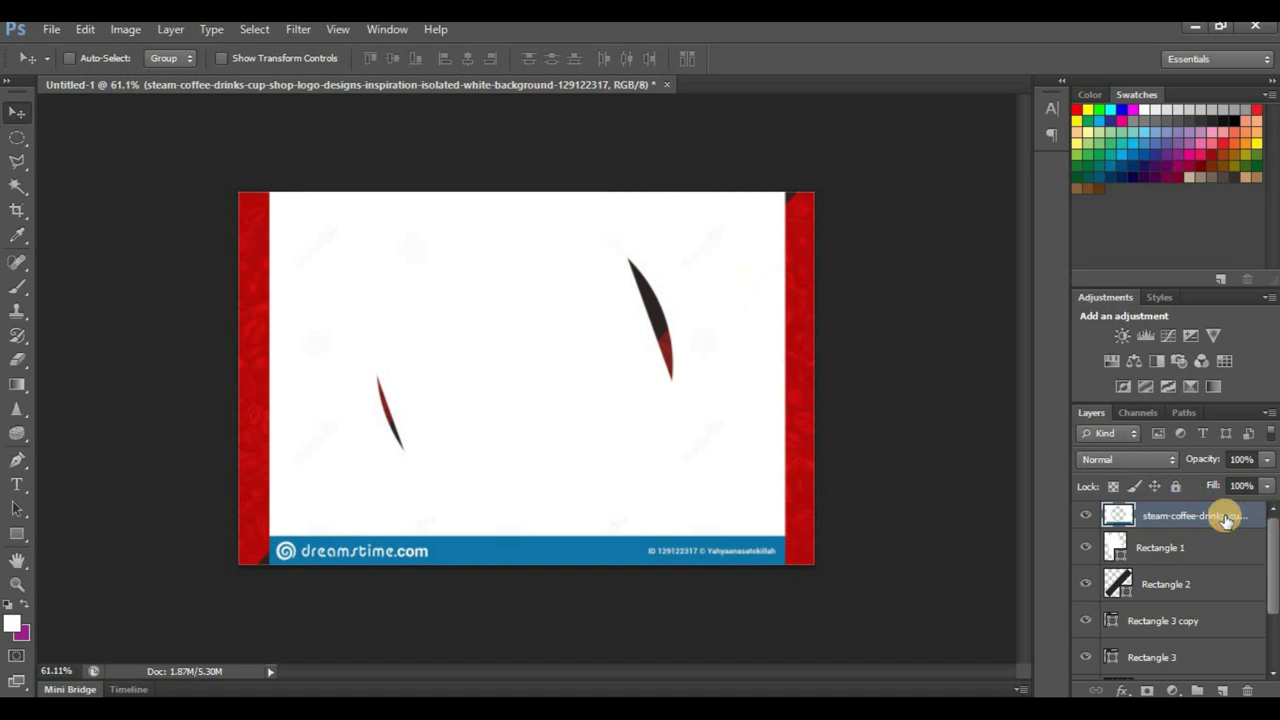
key(Delete)
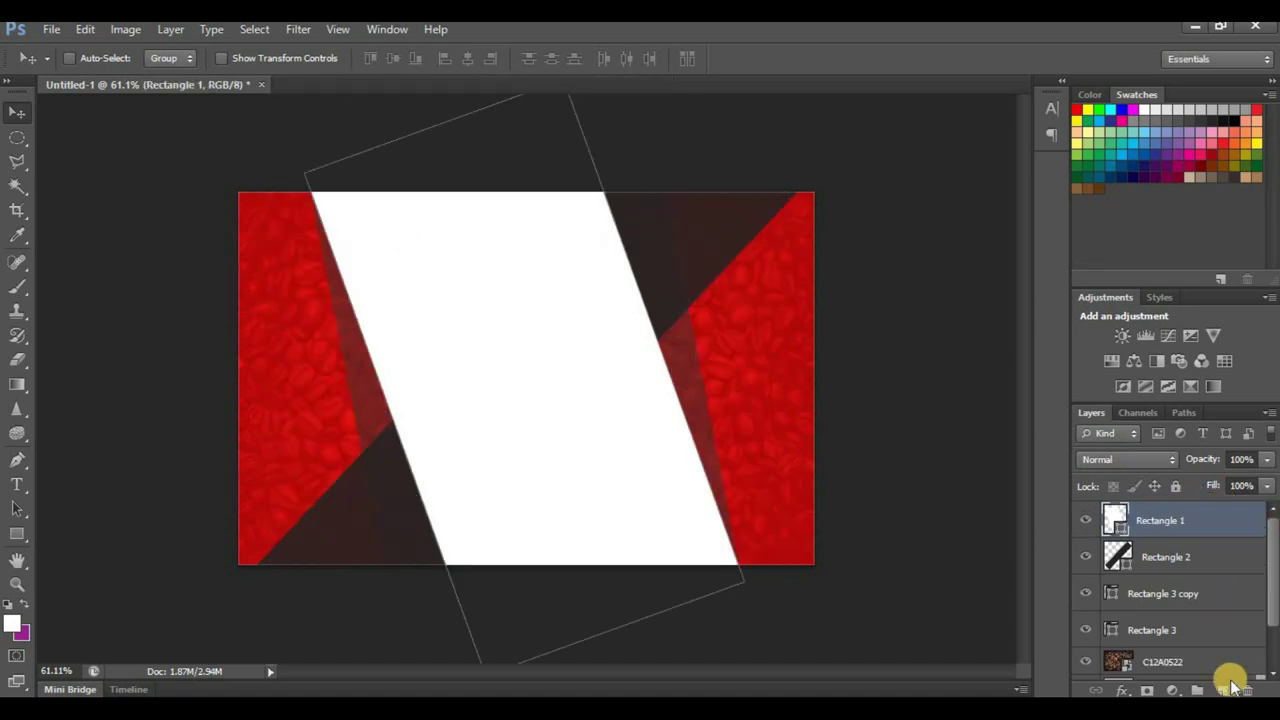
key(ctrl+v)
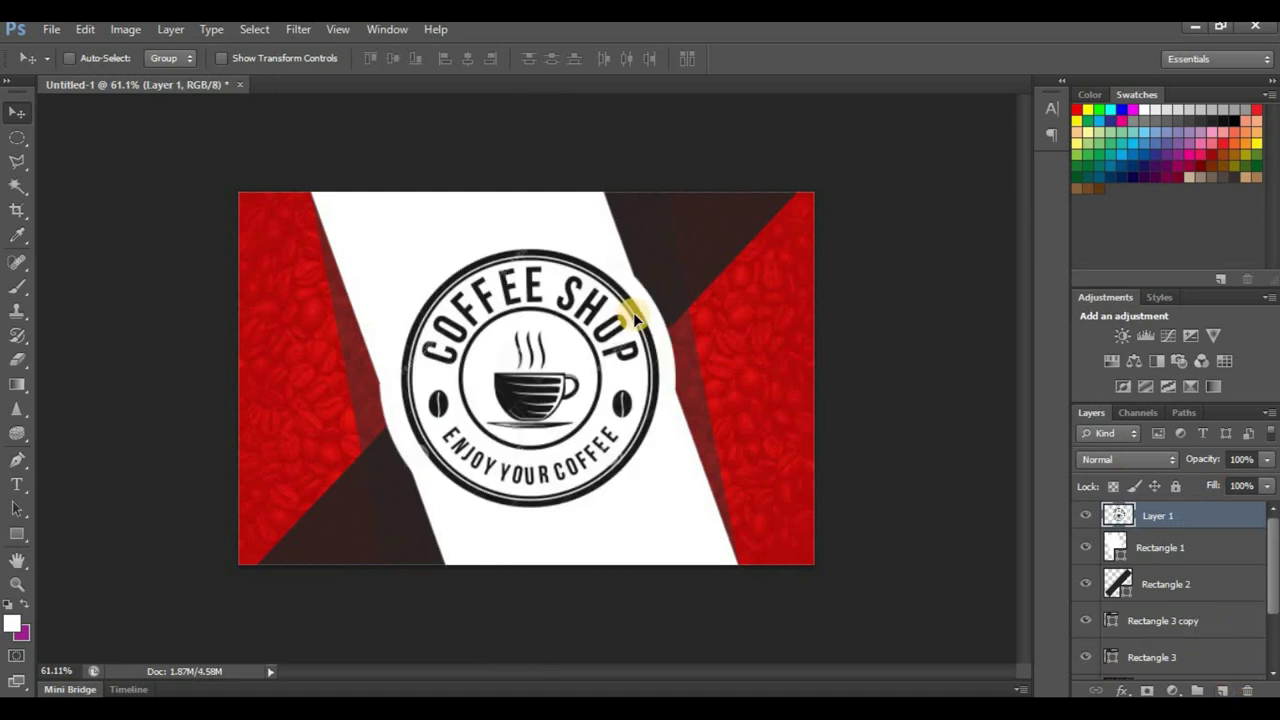
Step: Shrink the emblem to about two-thirds size and centre it on the white diagonal band
key(ctrl+t)
drag(676, 234, 551, 351)
click(941, 57)
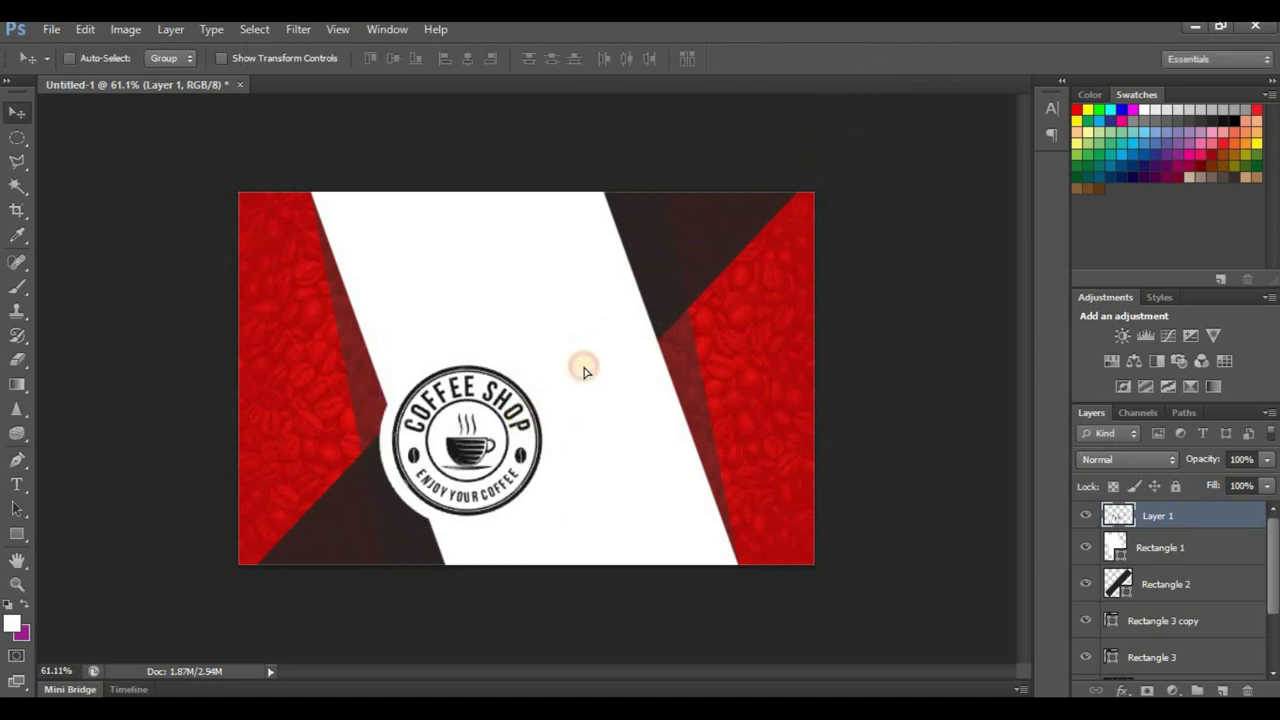
drag(517, 421, 583, 369)
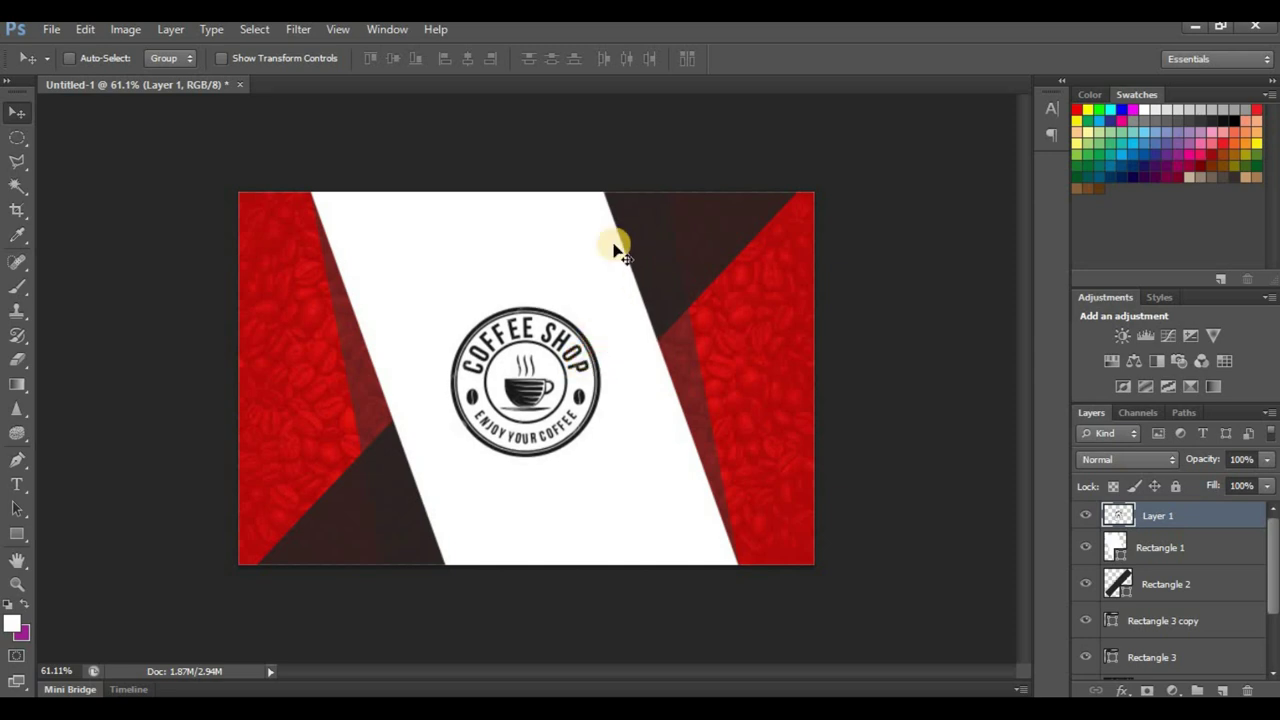
scroll(628, 290, down, 5)
scroll(615, 370, down, 2)
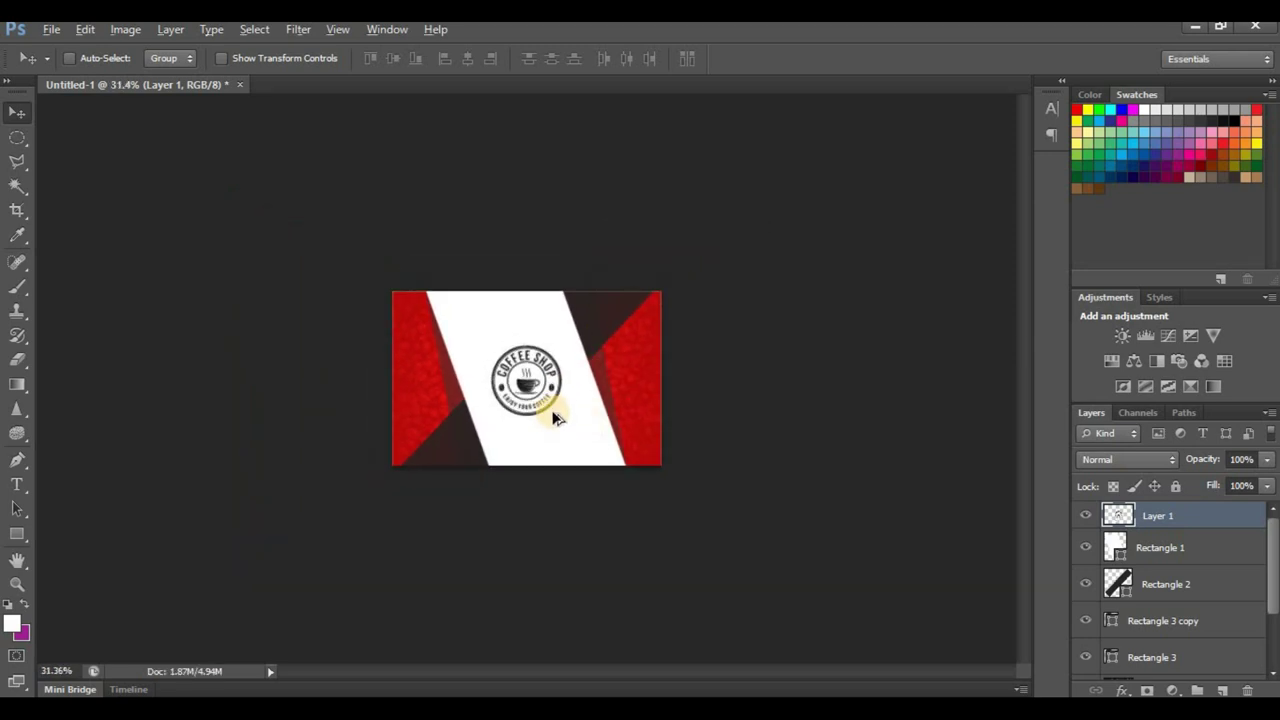
scroll(560, 390, up, 4)
scroll(557, 335, up, 1)
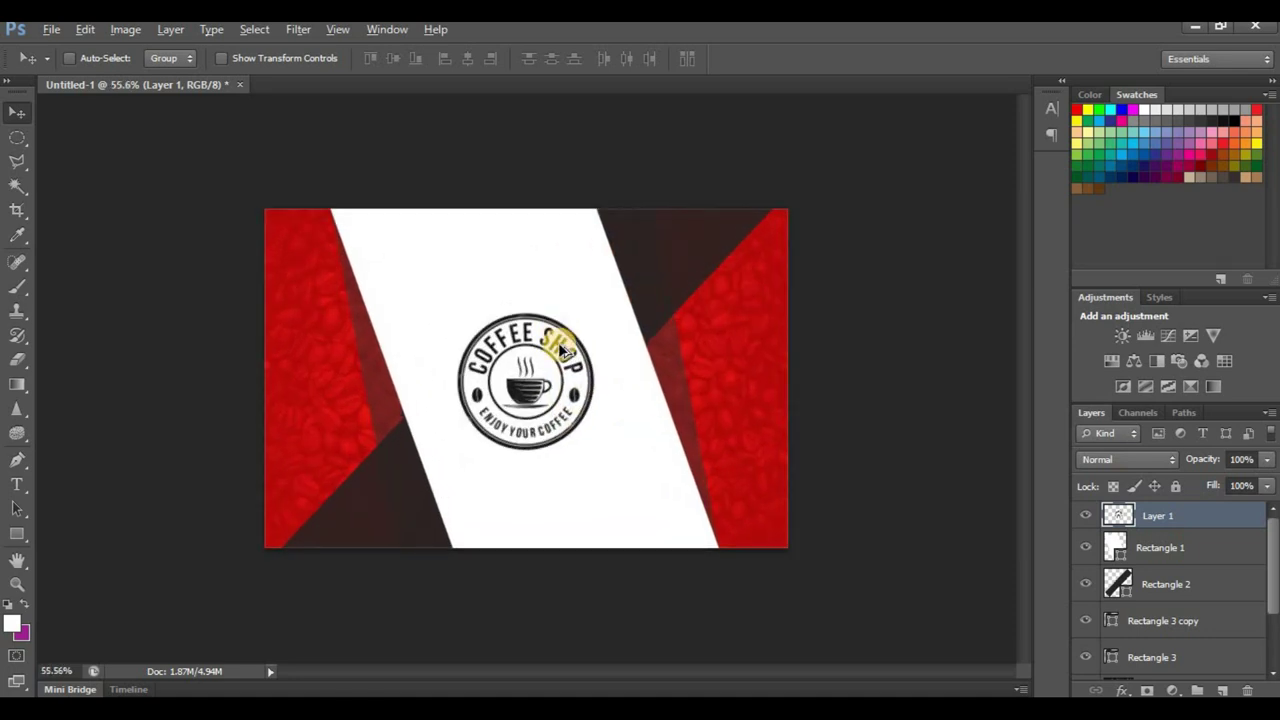
scroll(518, 386, up, 2)
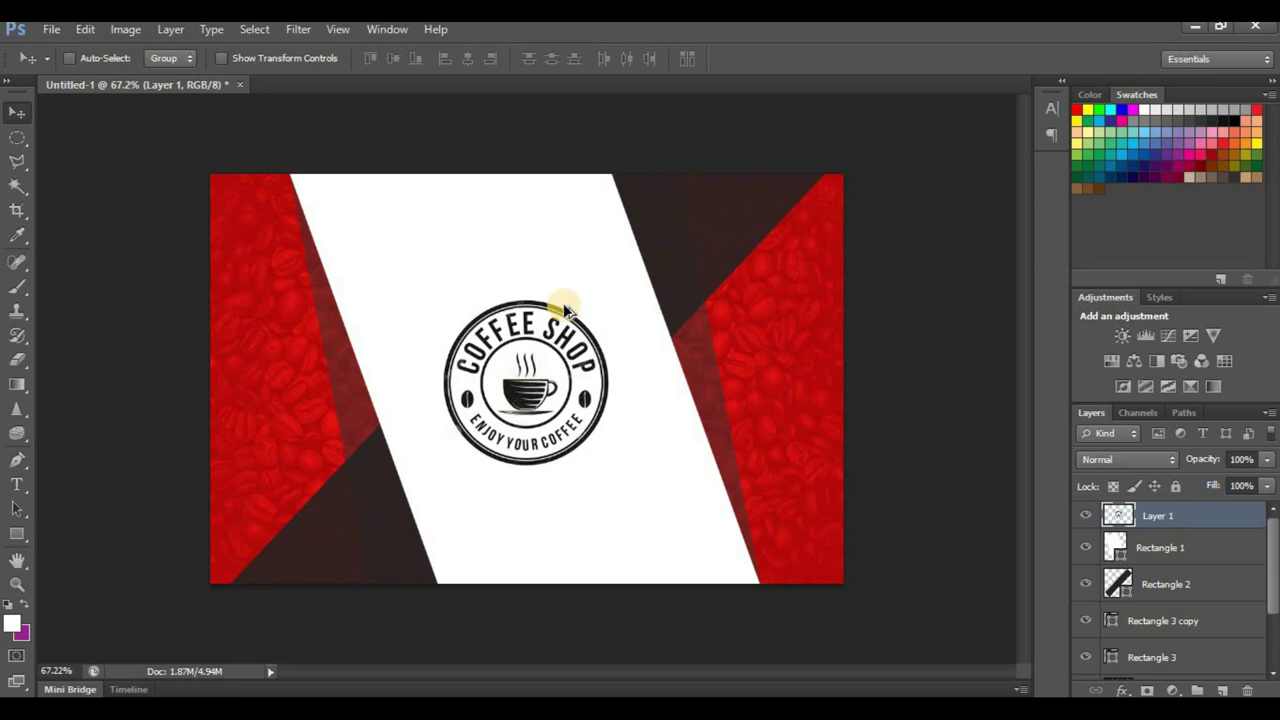
scroll(568, 300, down, 2)
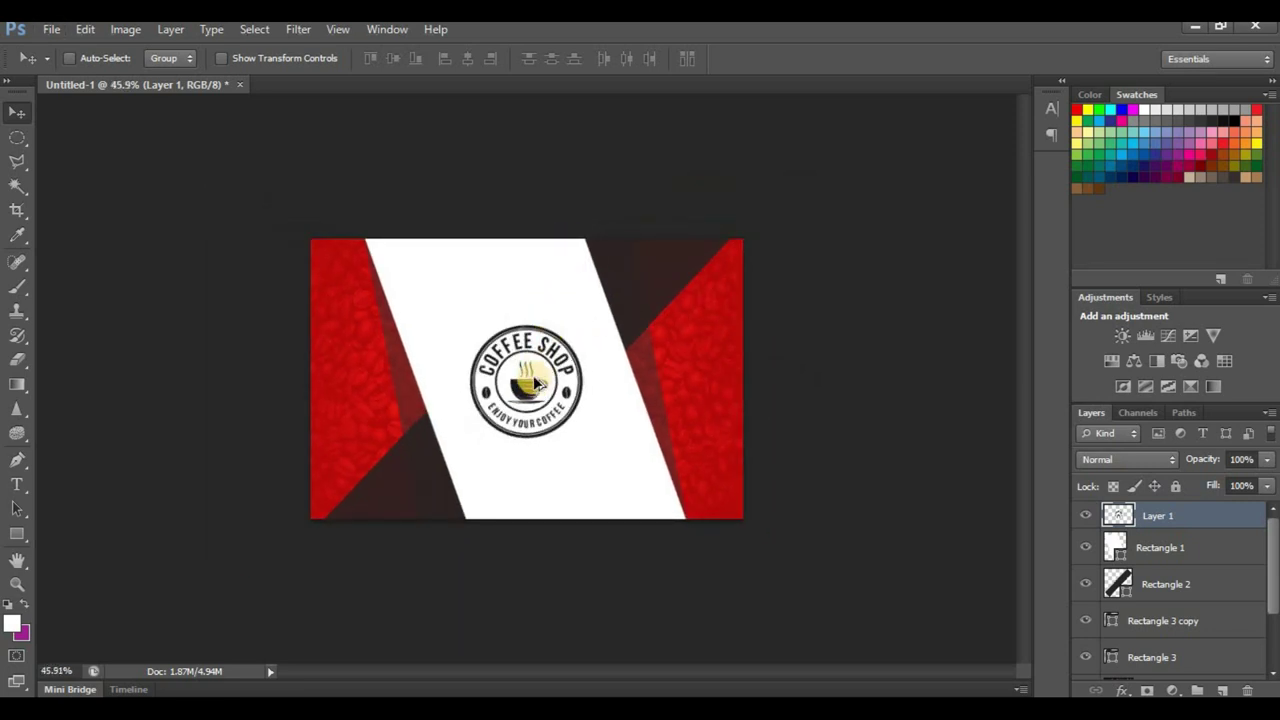
scroll(535, 383, up, 1)
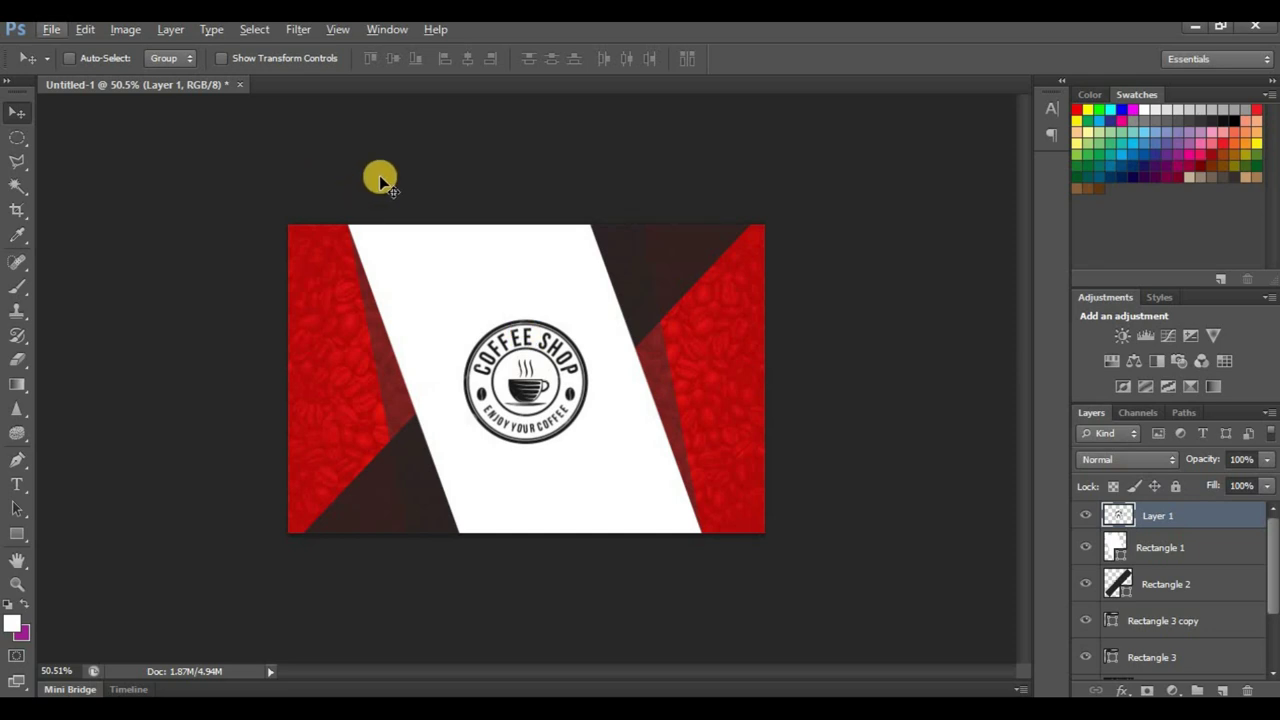
Step: Start a new document in centimetres, 8.5 wide by 5.5 high at 300 pixels/inch
key(ctrl+n)
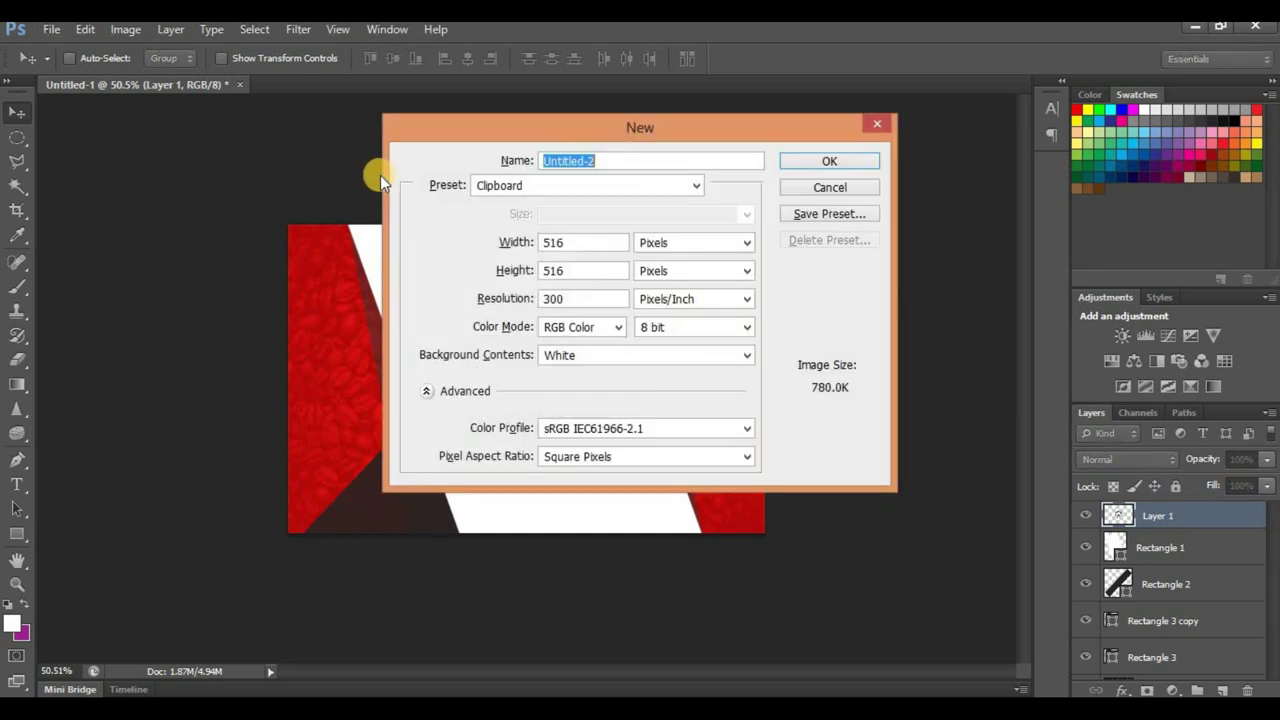
click(687, 242)
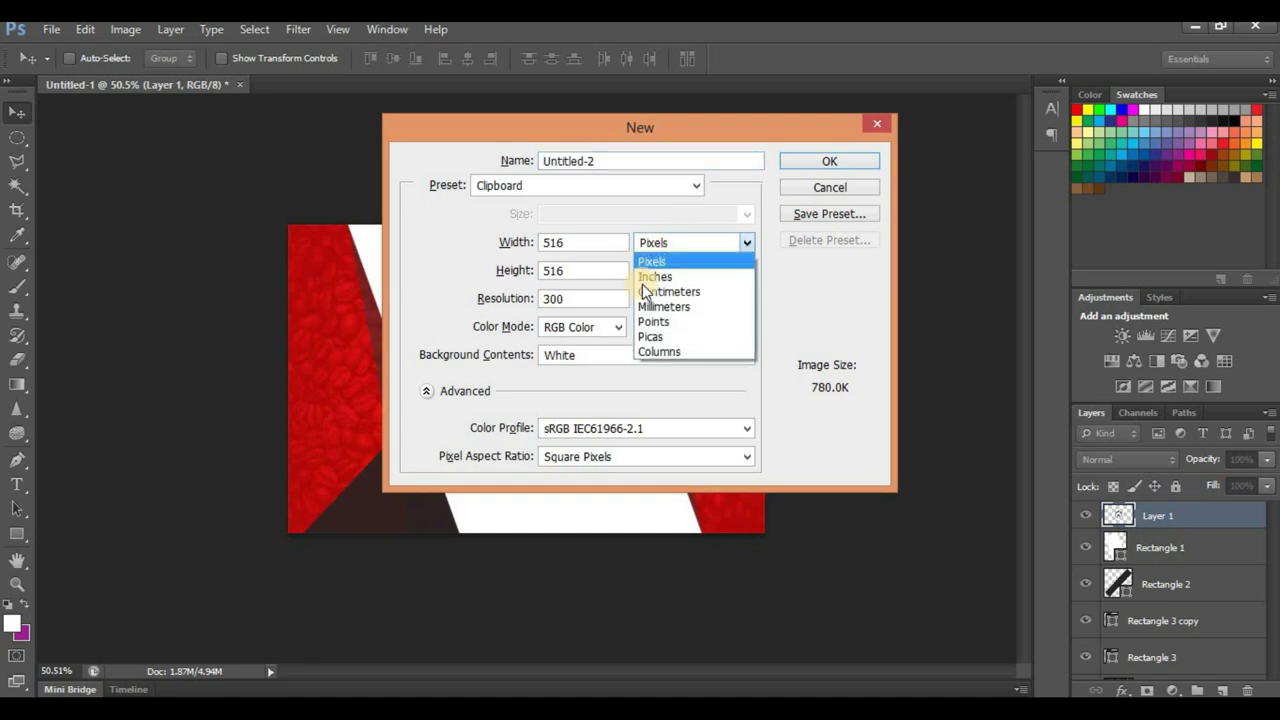
click(663, 292)
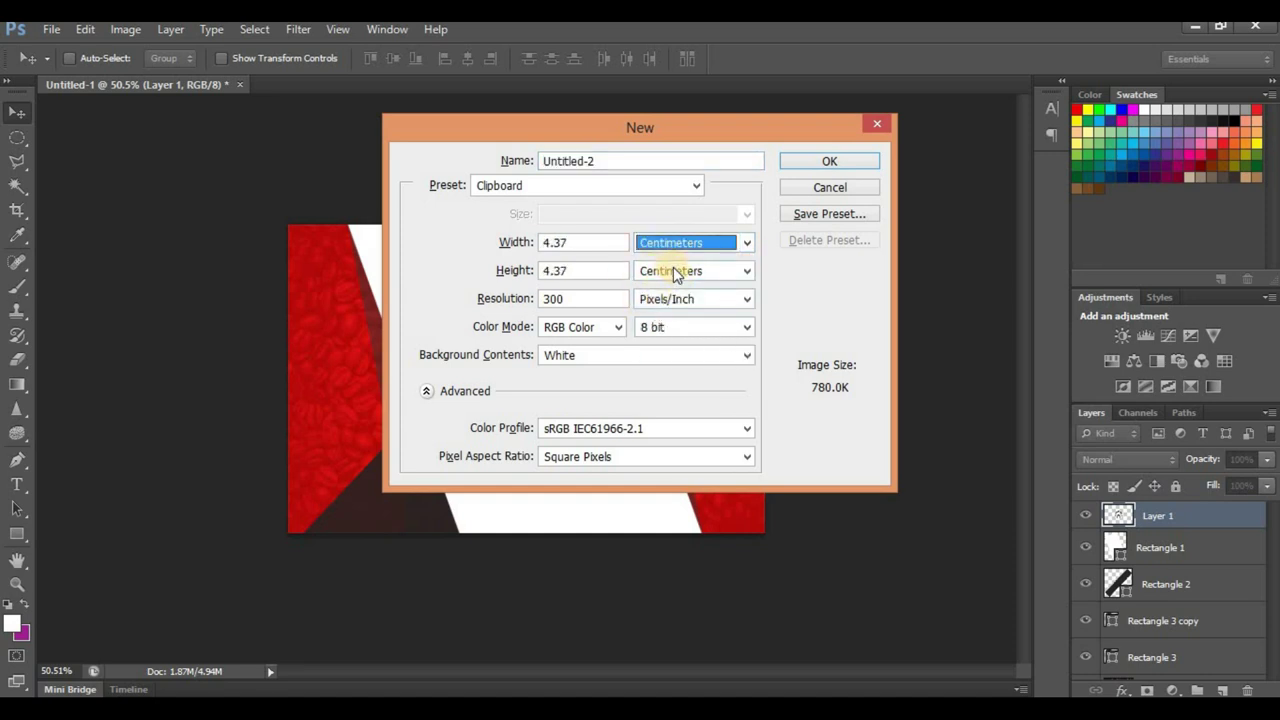
key(shift+Tab)
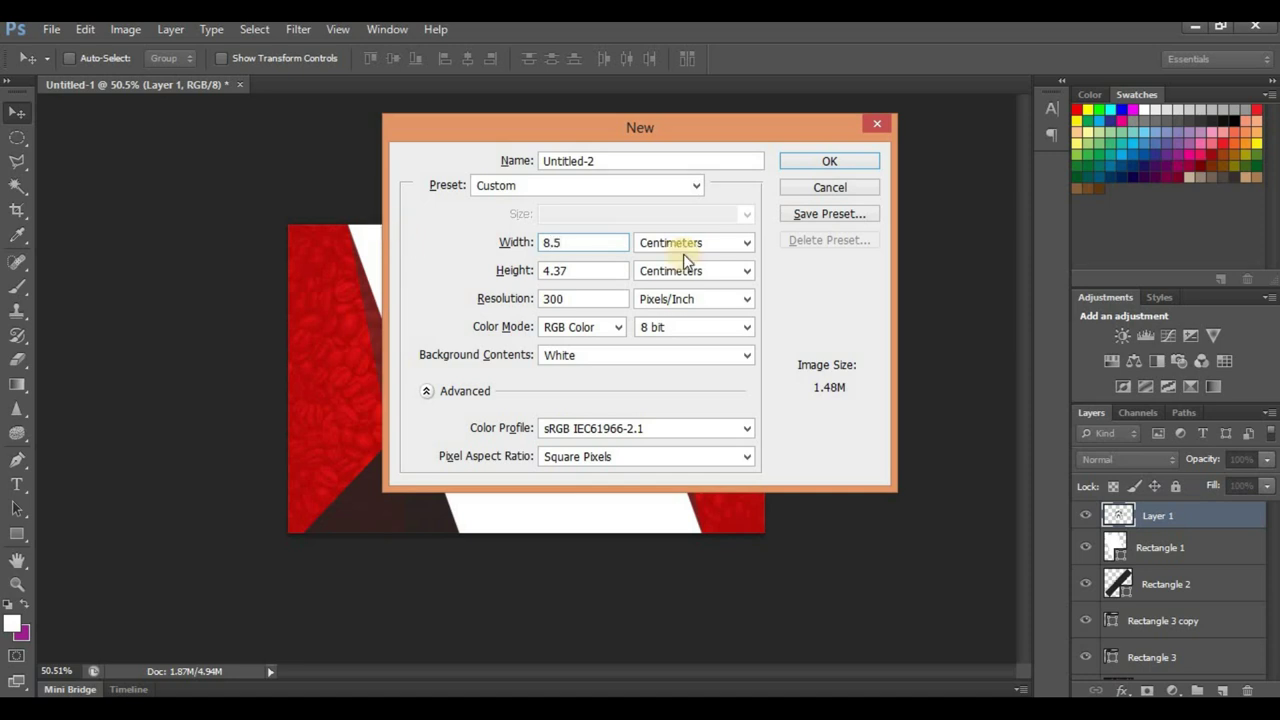
click(515, 271)
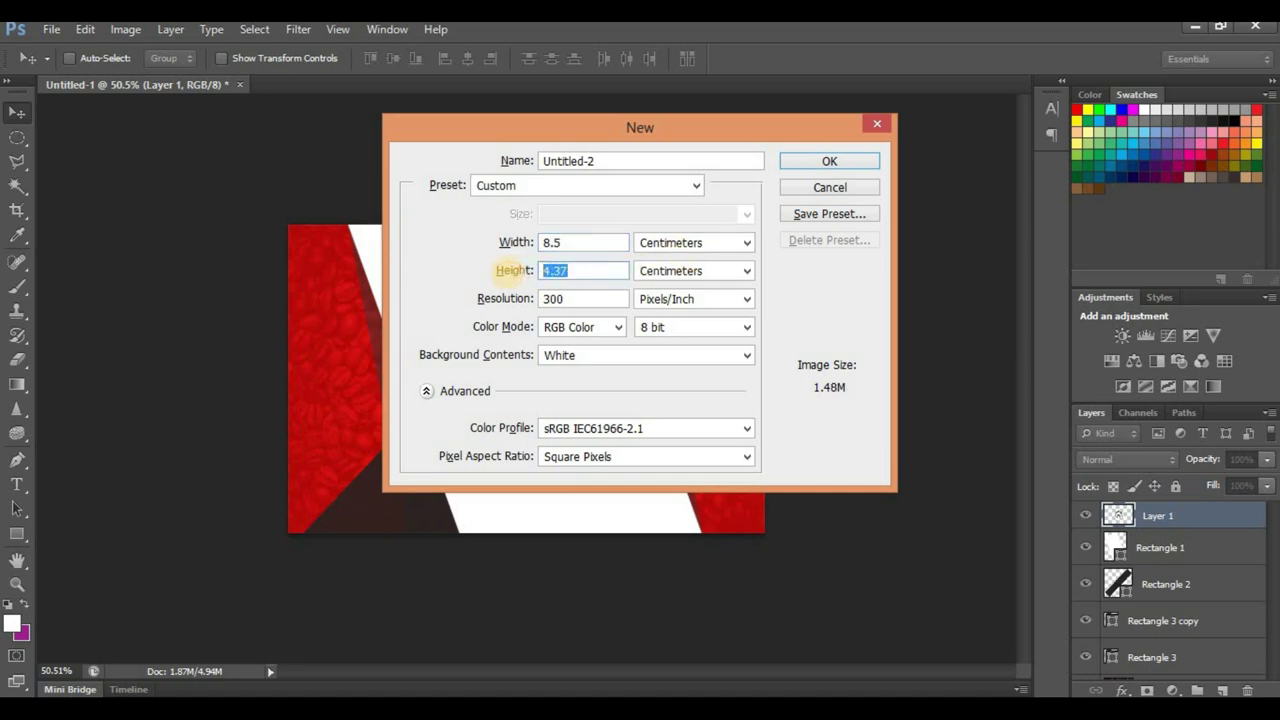
text(5.5)
key(Return)
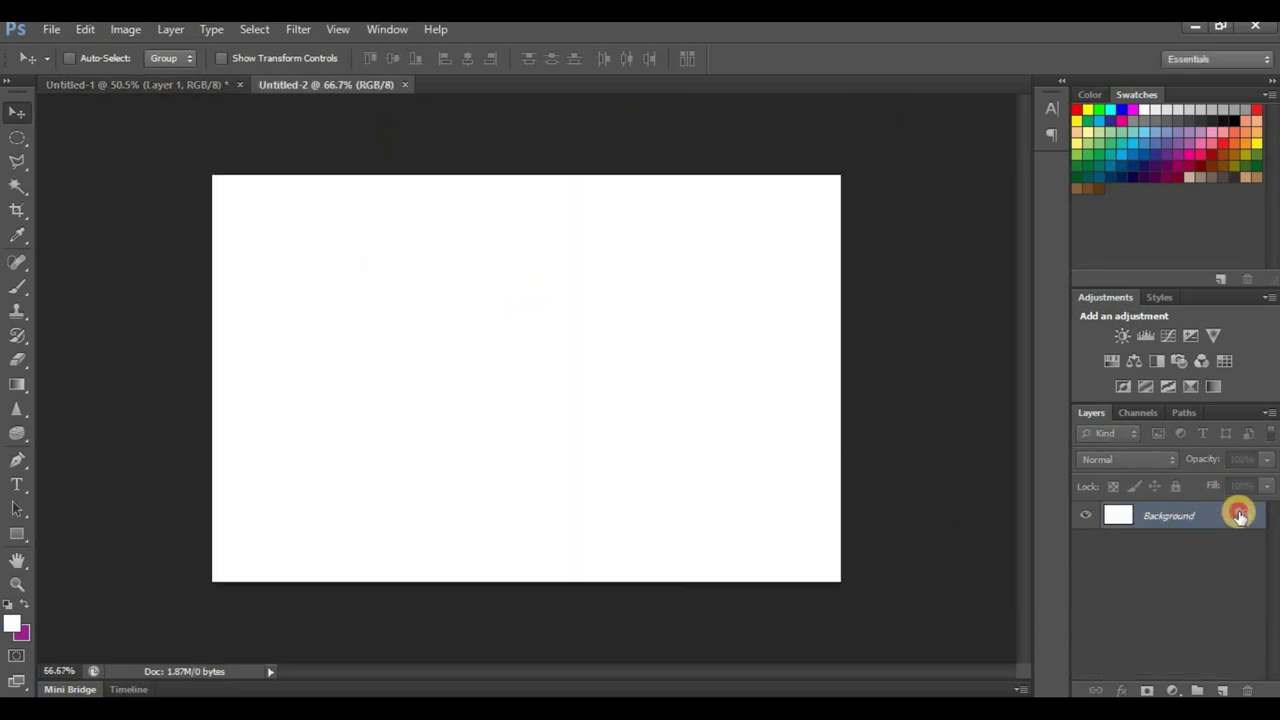
Step: Unlock Background as Layer 0, pen a closed four-point slanted path on the left, and add Layer 1
double_click(1240, 515)
click(820, 237)
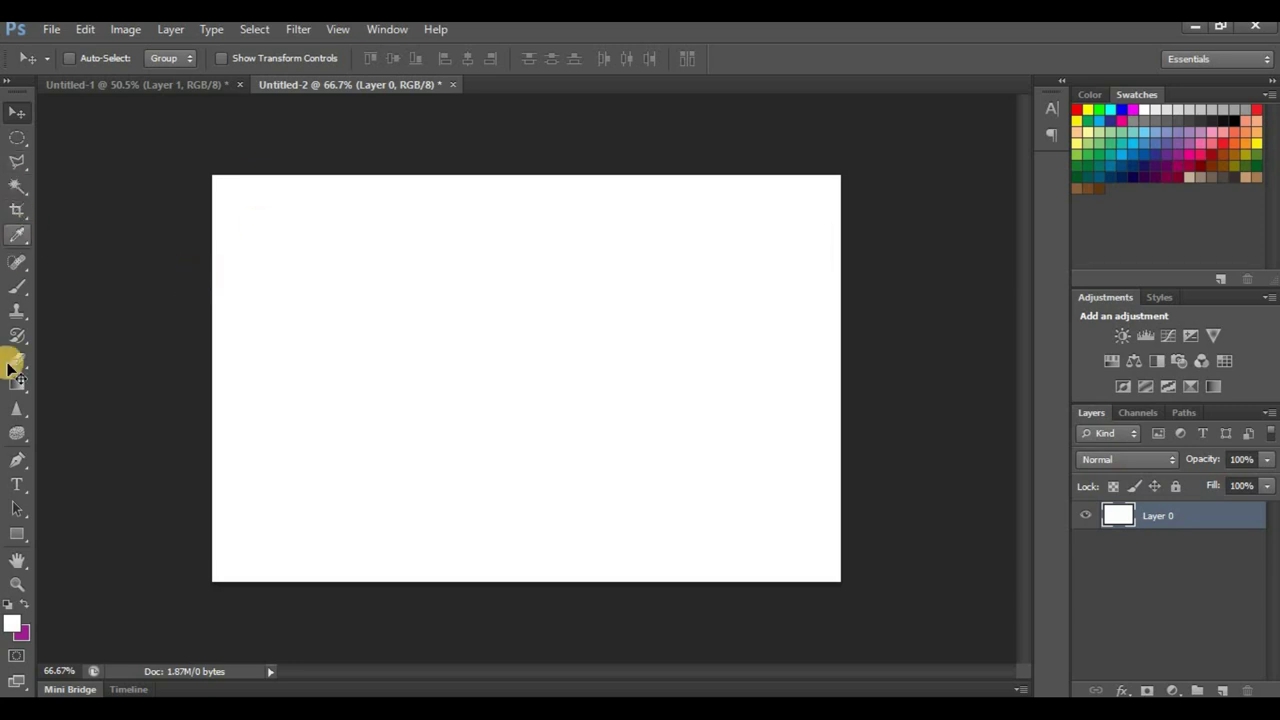
click(17, 460)
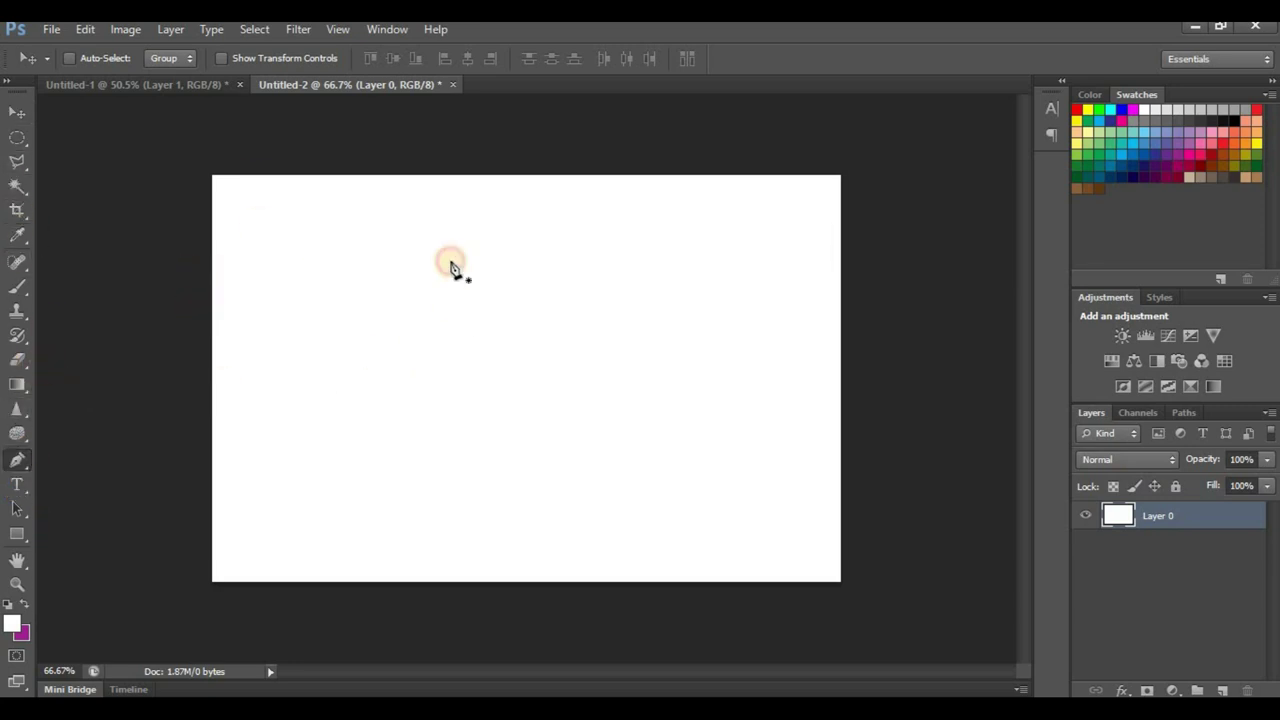
click(433, 150)
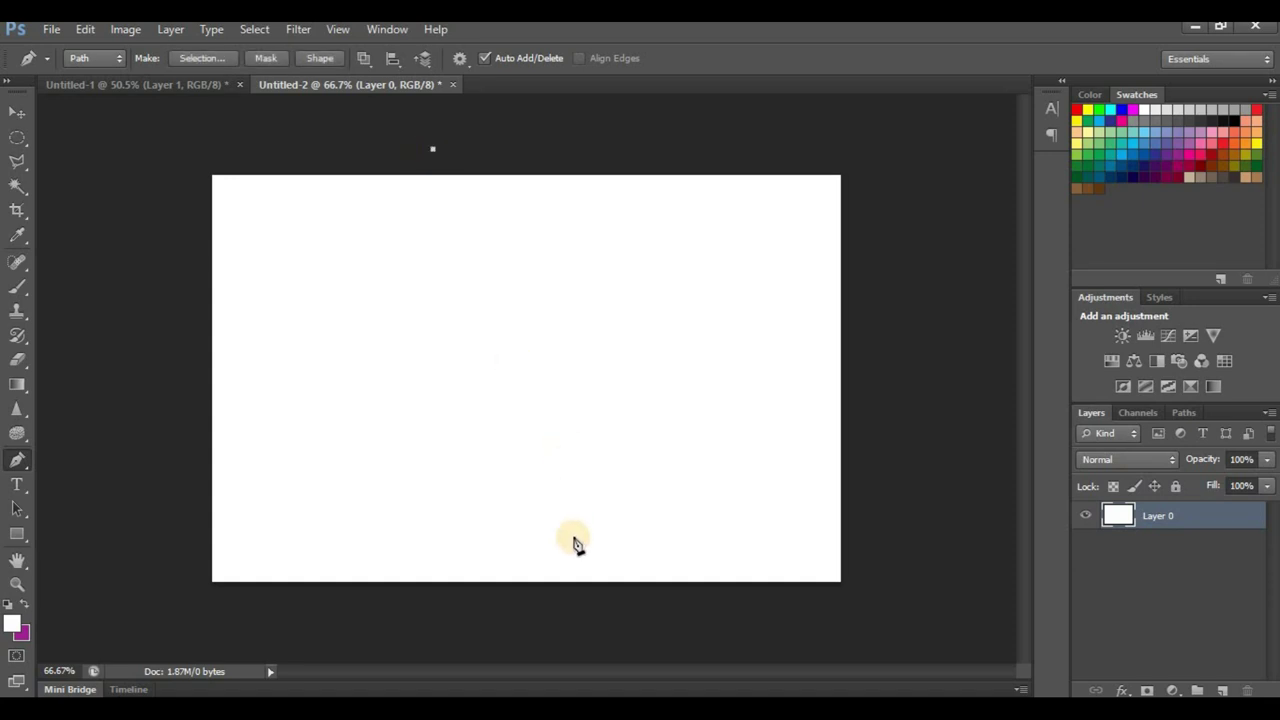
click(571, 607)
click(147, 623)
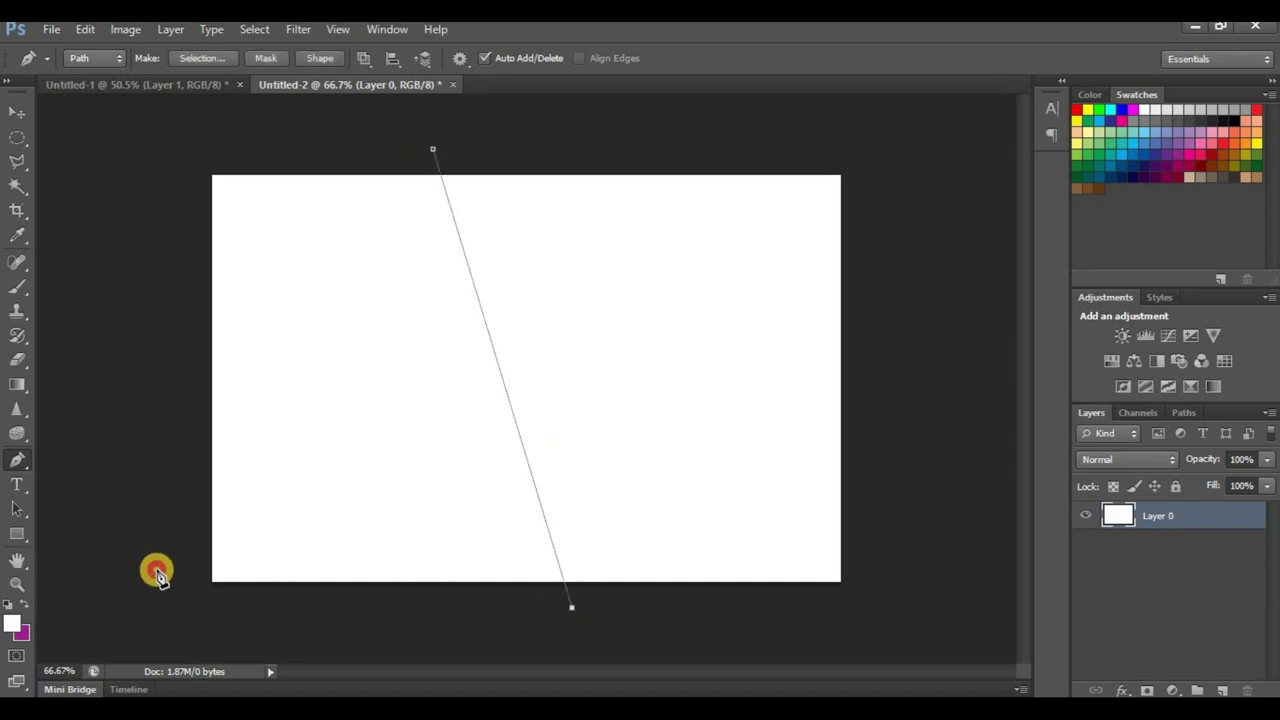
click(150, 152)
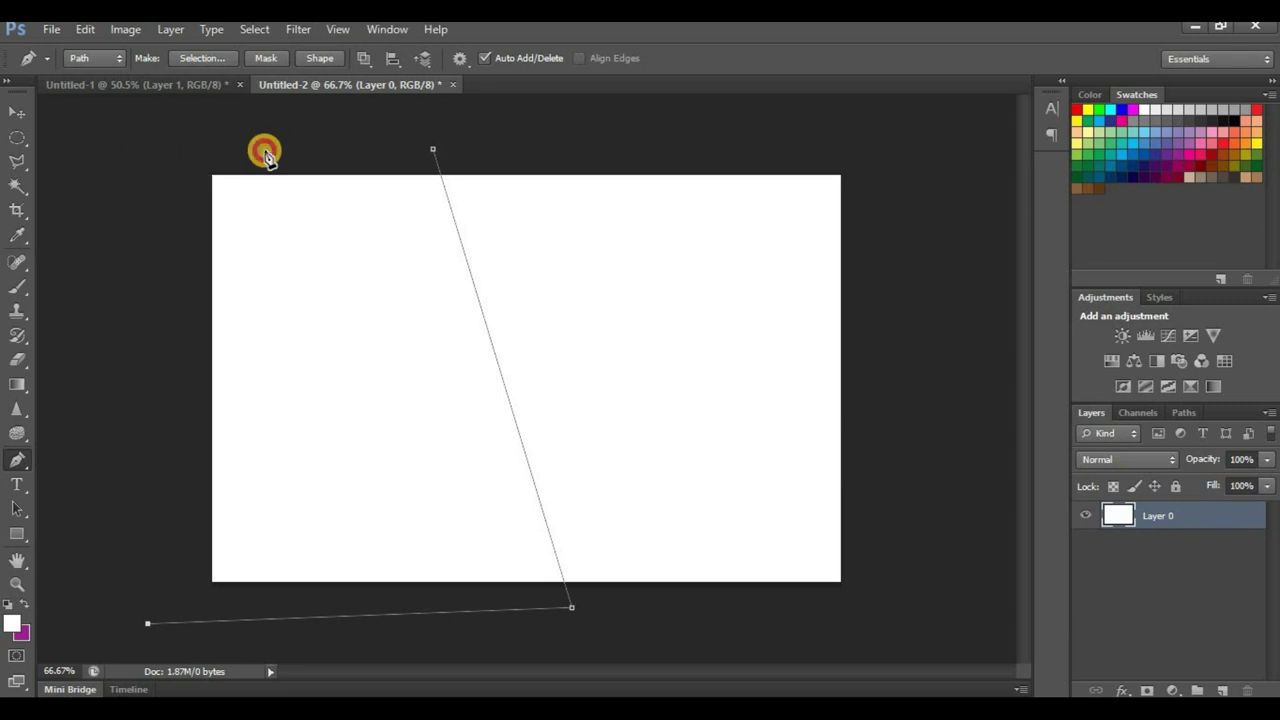
click(433, 152)
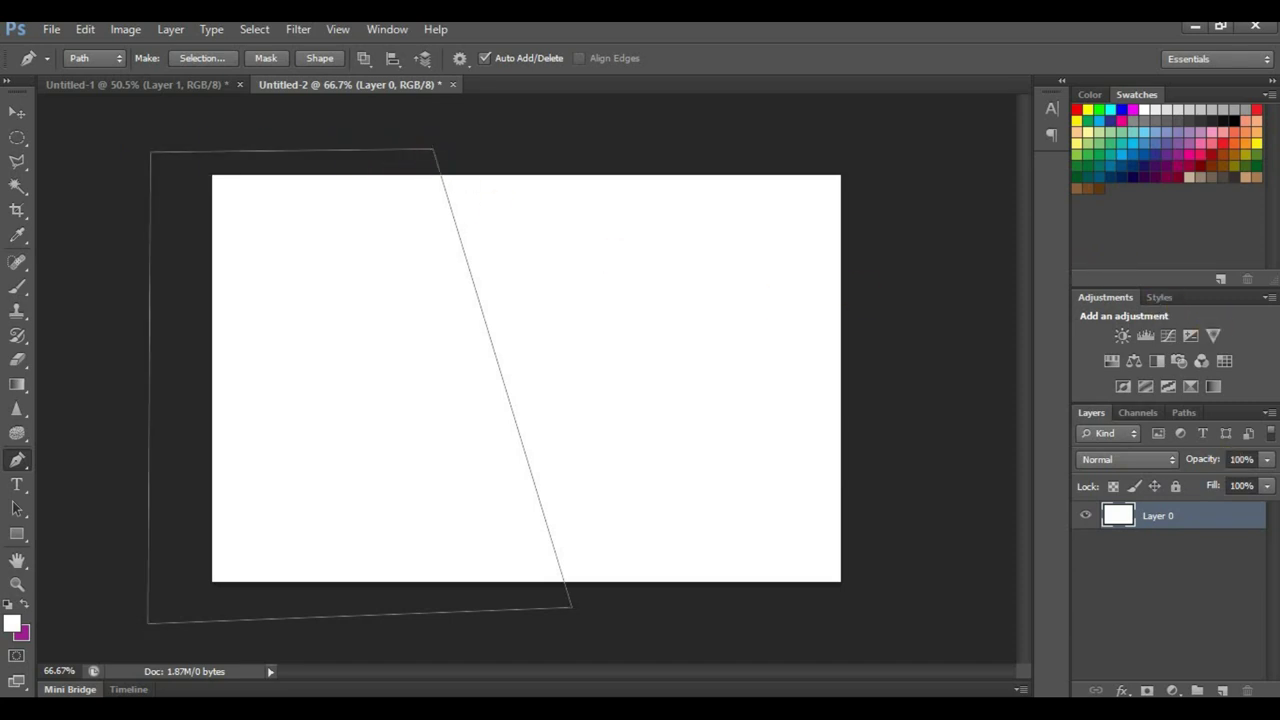
click(1224, 690)
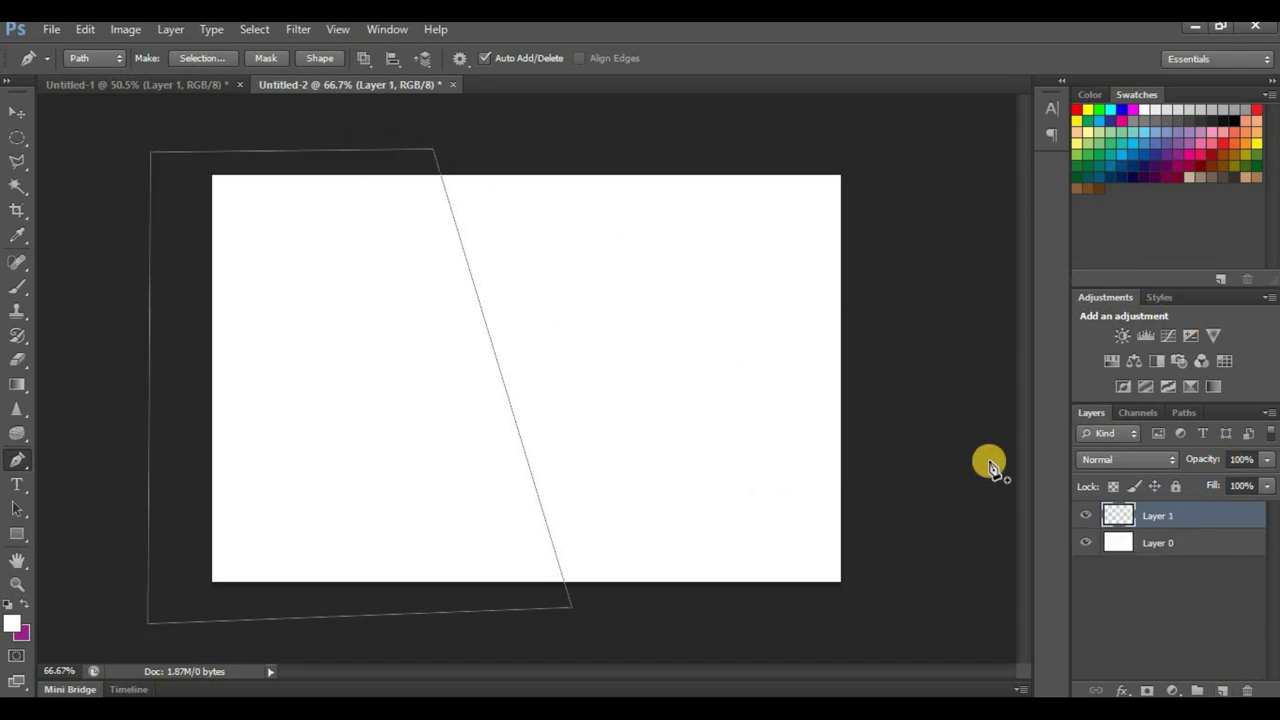
Step: Fill the slanted path with a custom dark red colour, then delete the path outline
right_click(306, 270)
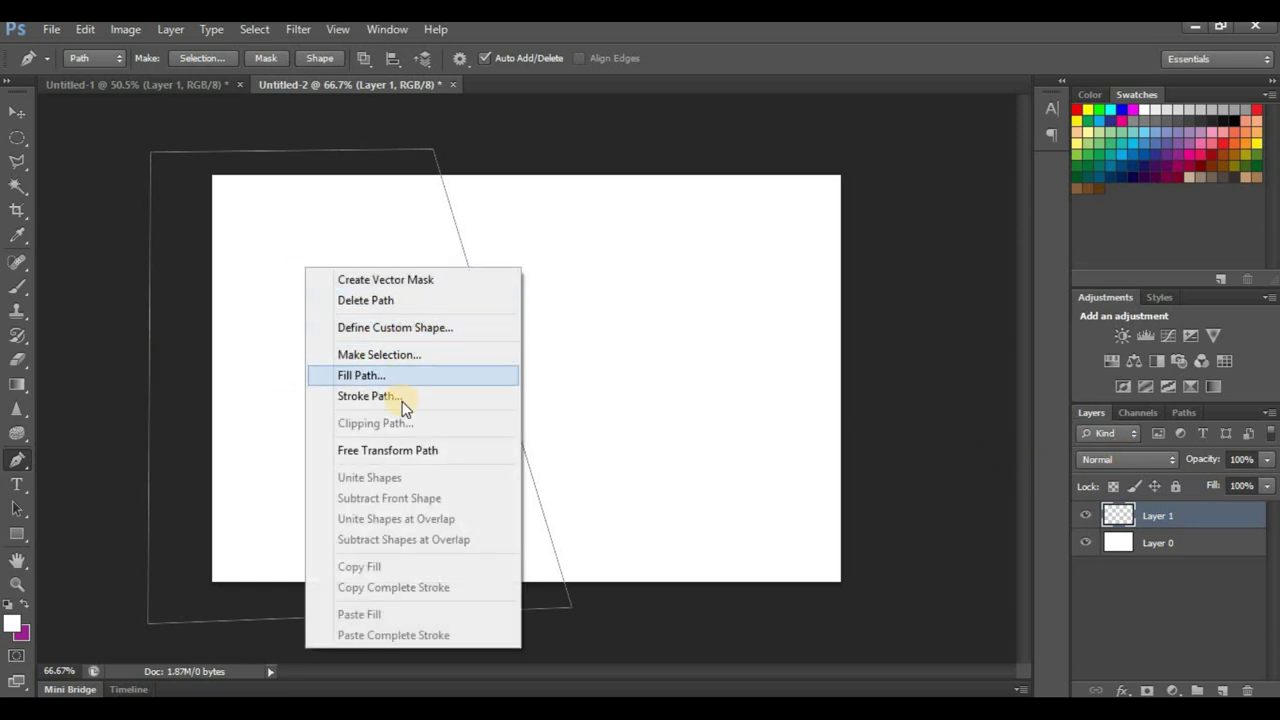
click(396, 375)
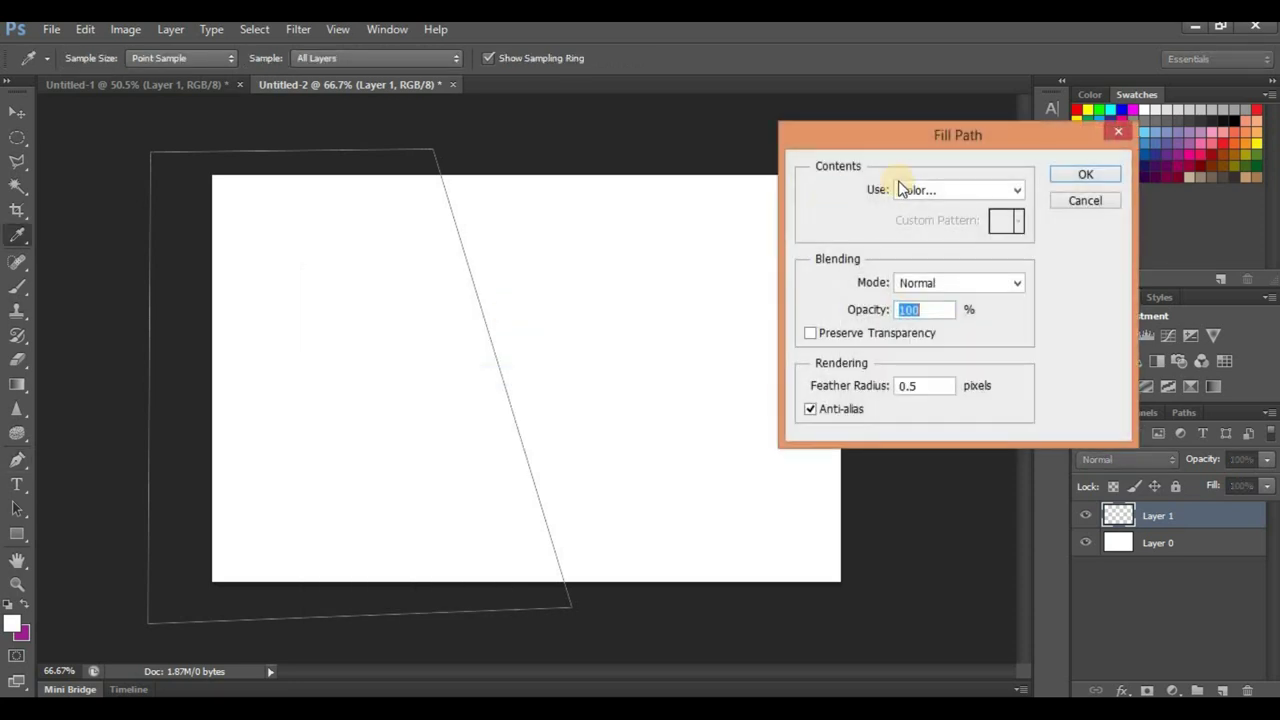
click(948, 194)
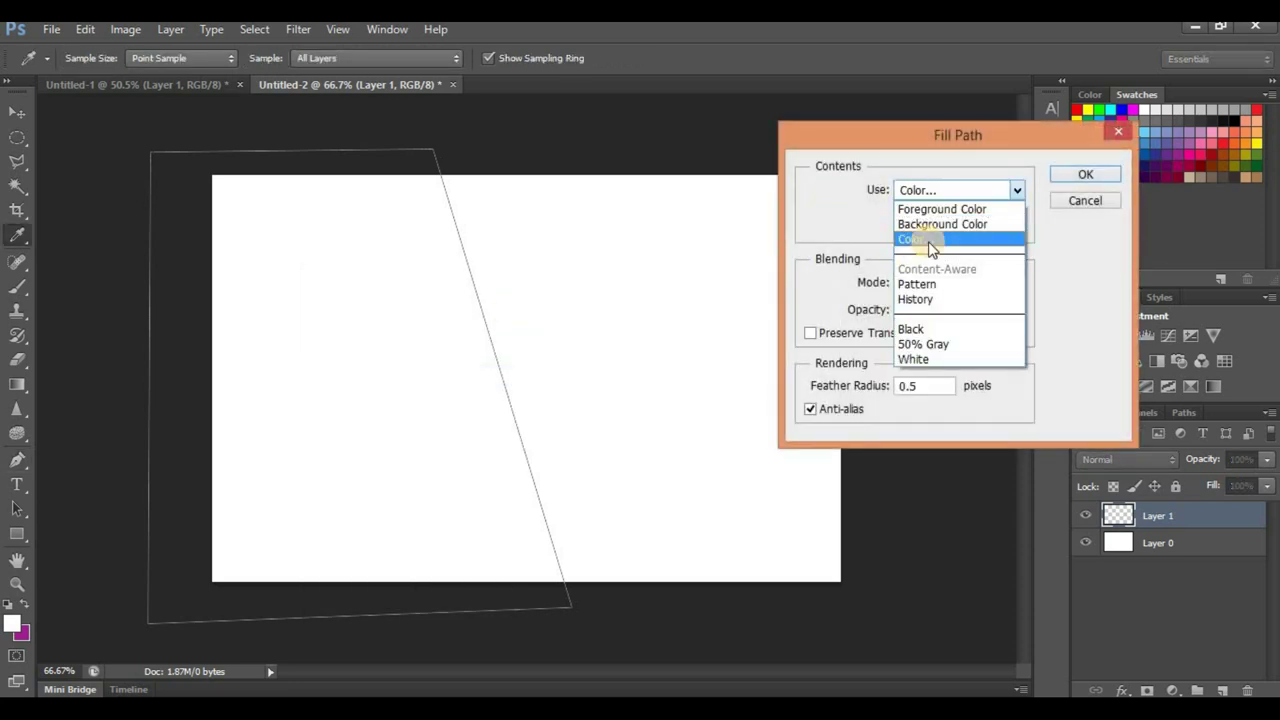
click(928, 241)
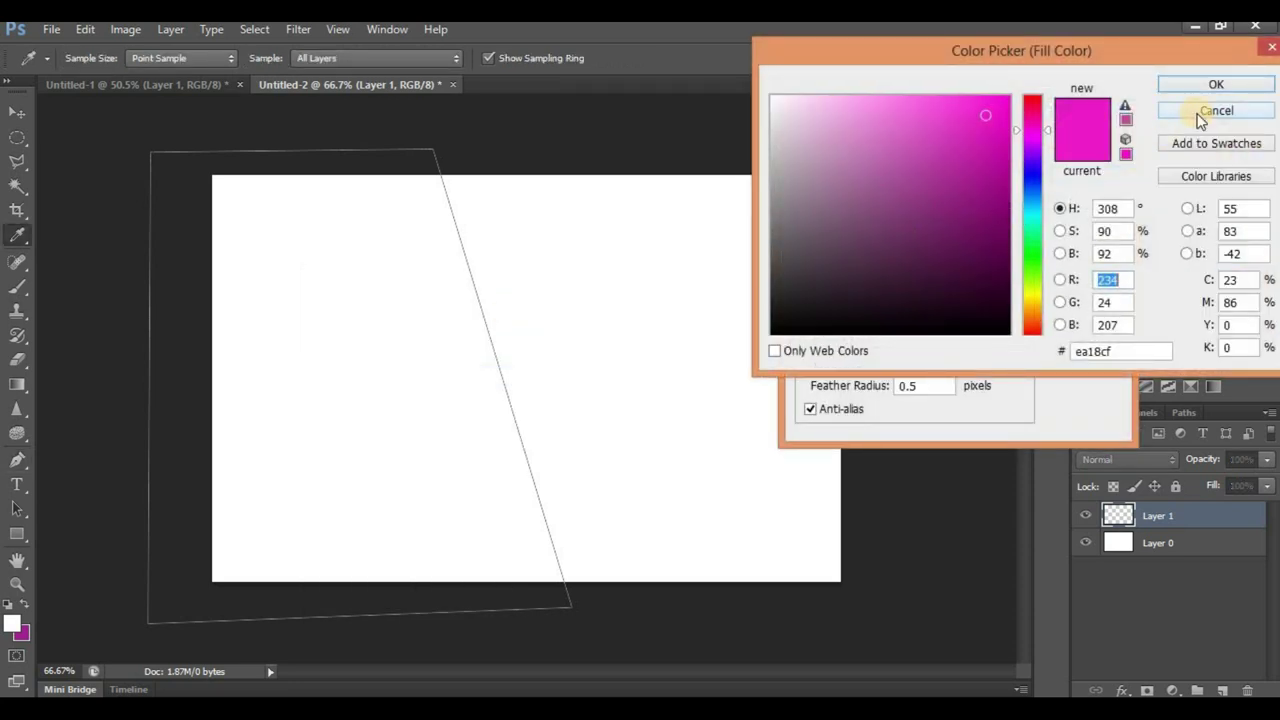
drag(1034, 118, 1053, 58)
drag(986, 118, 988, 151)
click(1214, 86)
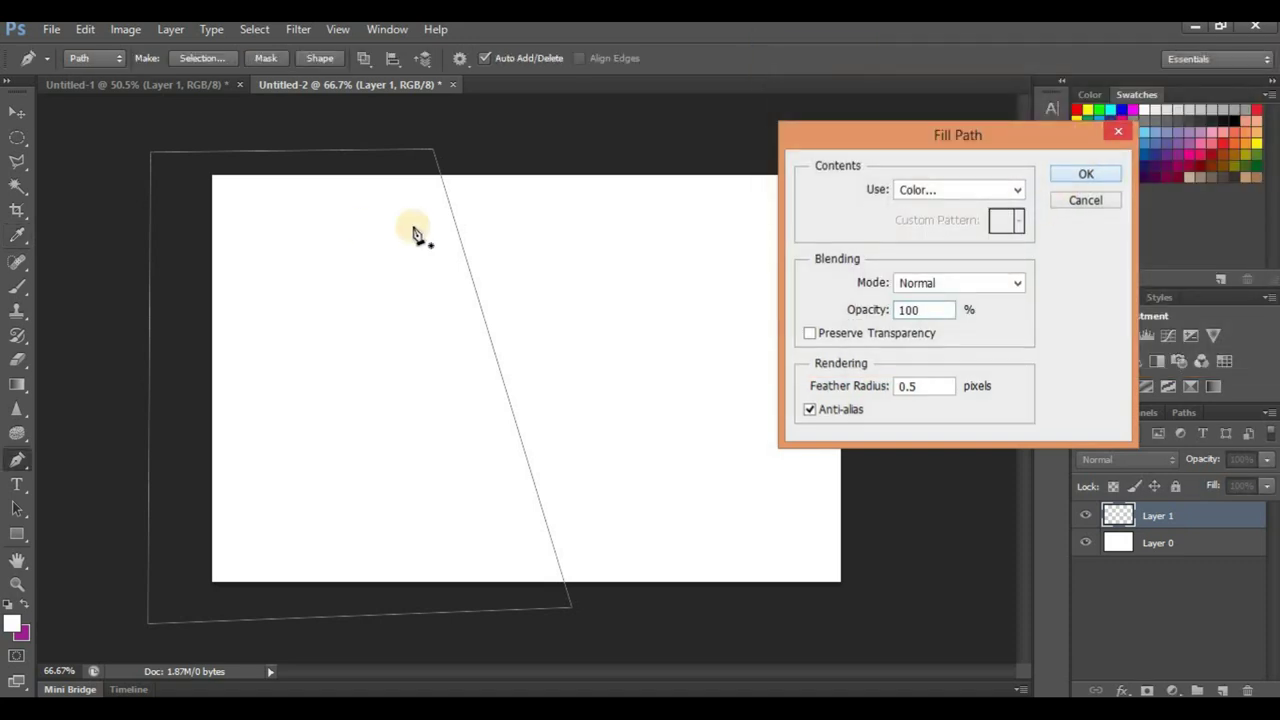
key(Return)
right_click(368, 226)
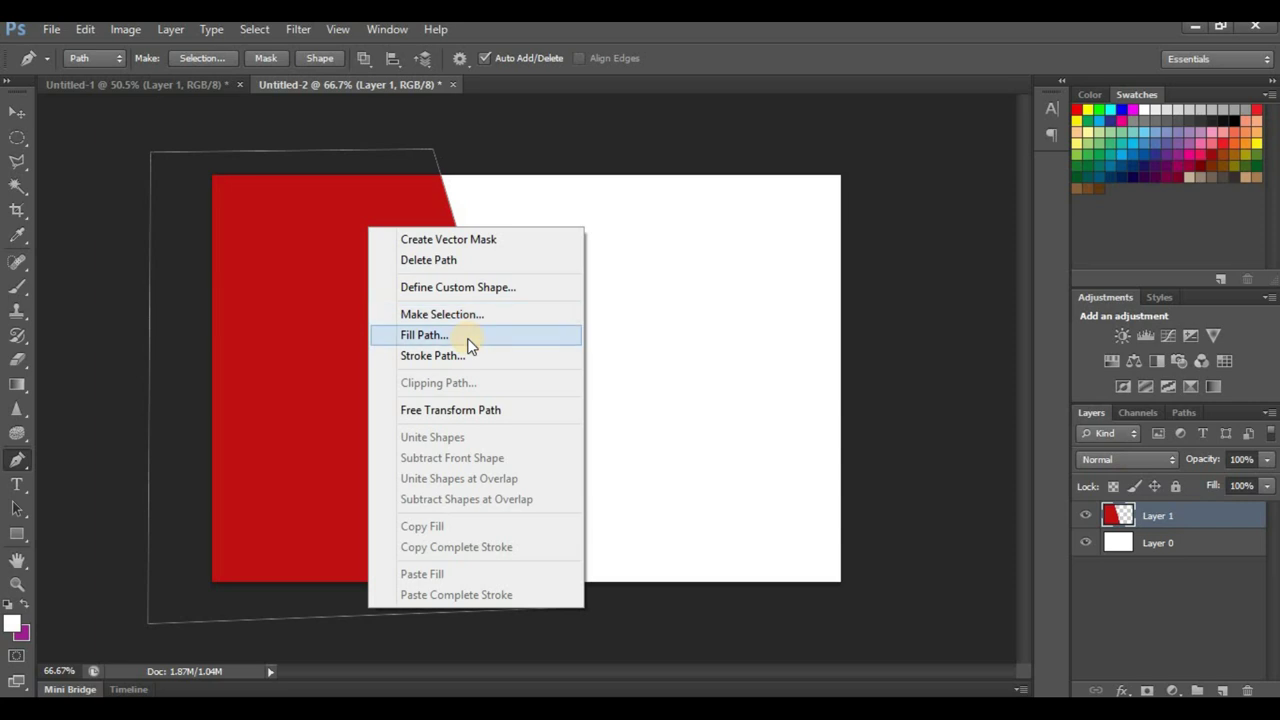
click(452, 260)
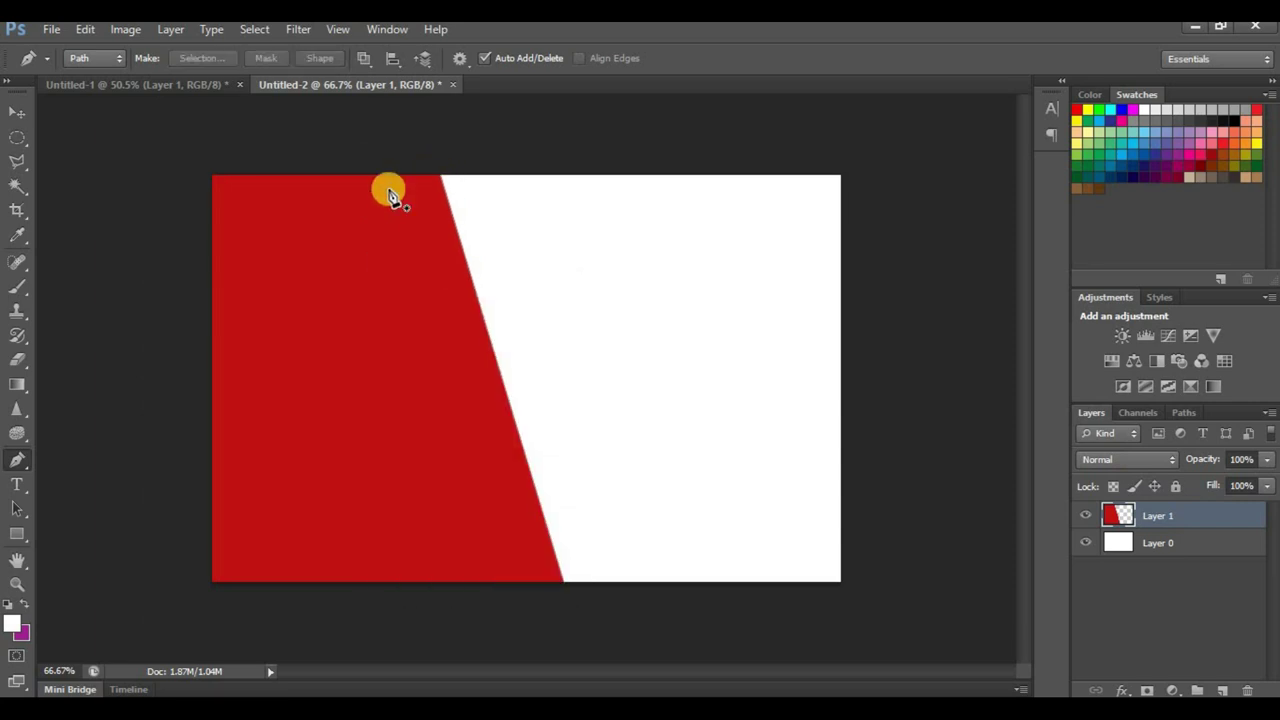
Step: Return to the coffee shop card and select the bean texture layer, then Layer 0
click(160, 84)
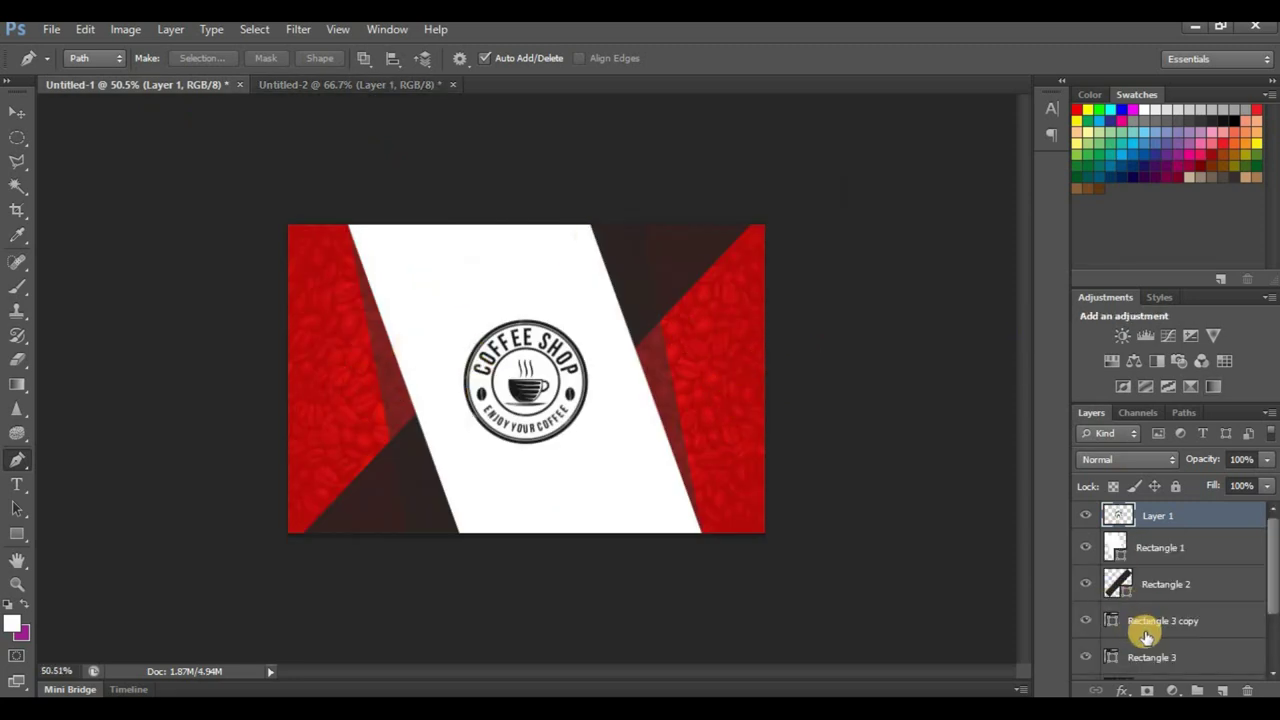
drag(1272, 568, 1266, 586)
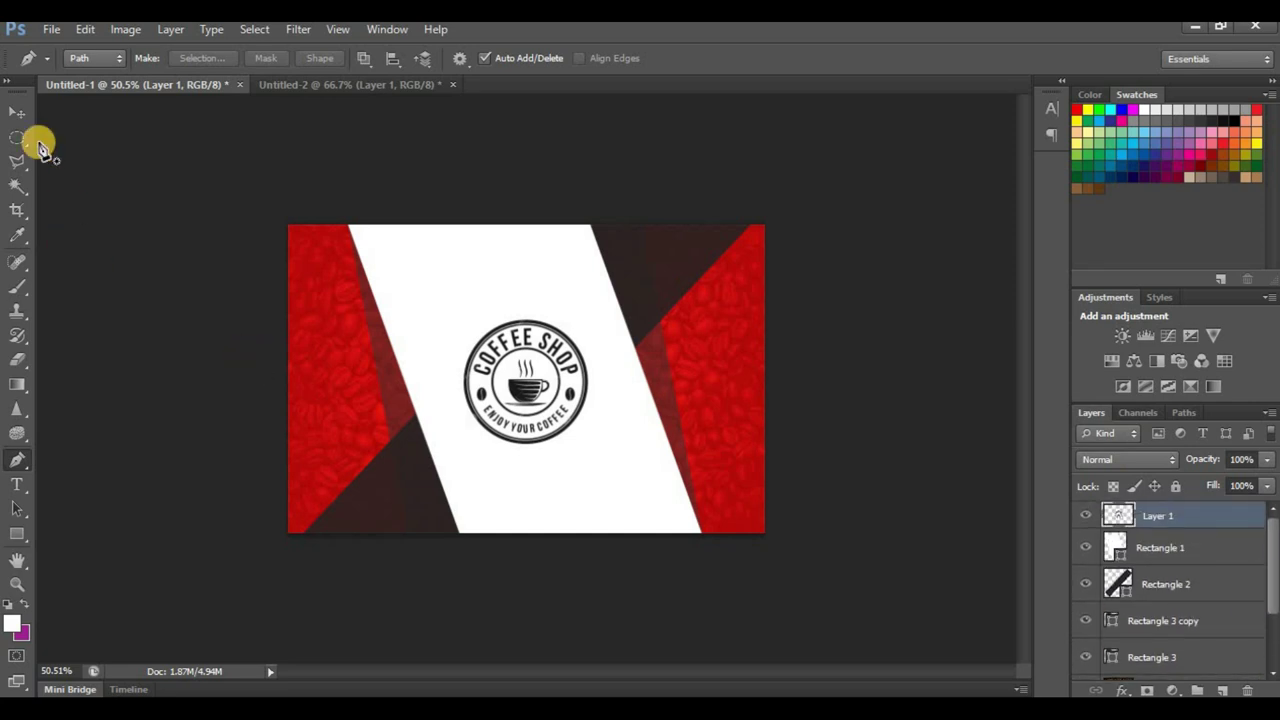
click(17, 112)
ctrl+click(848, 410)
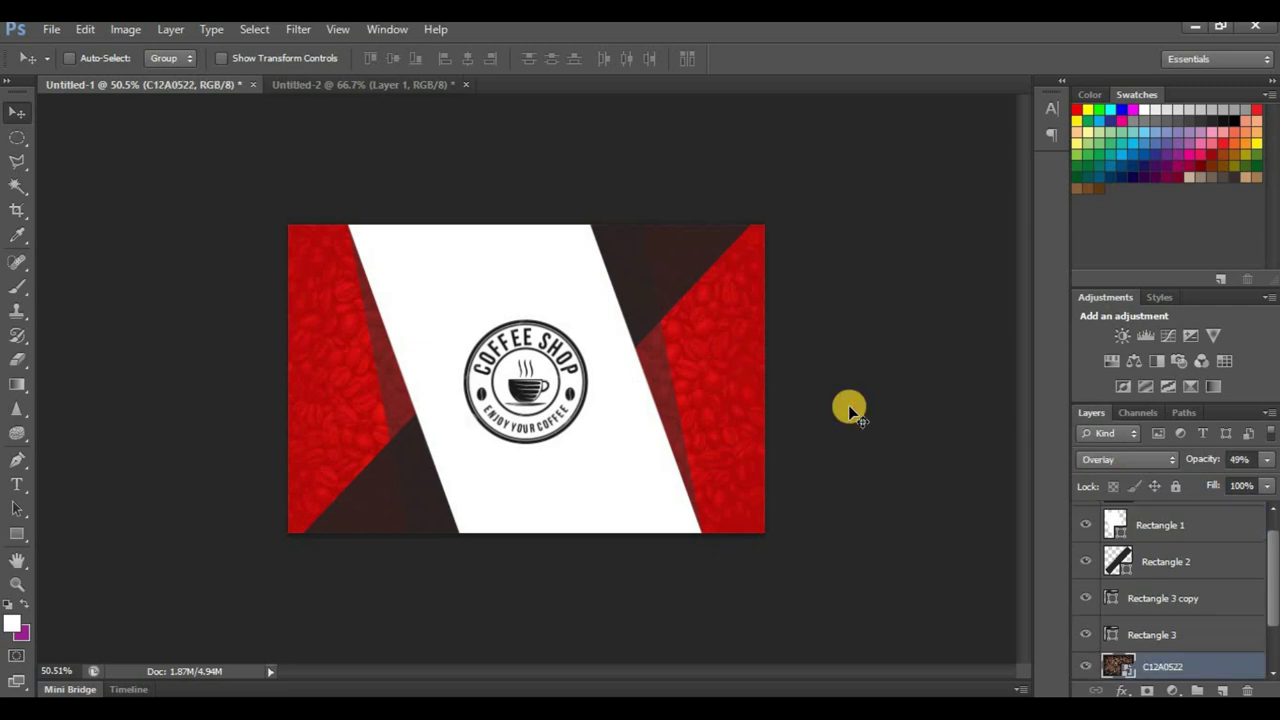
drag(1262, 566, 1270, 625)
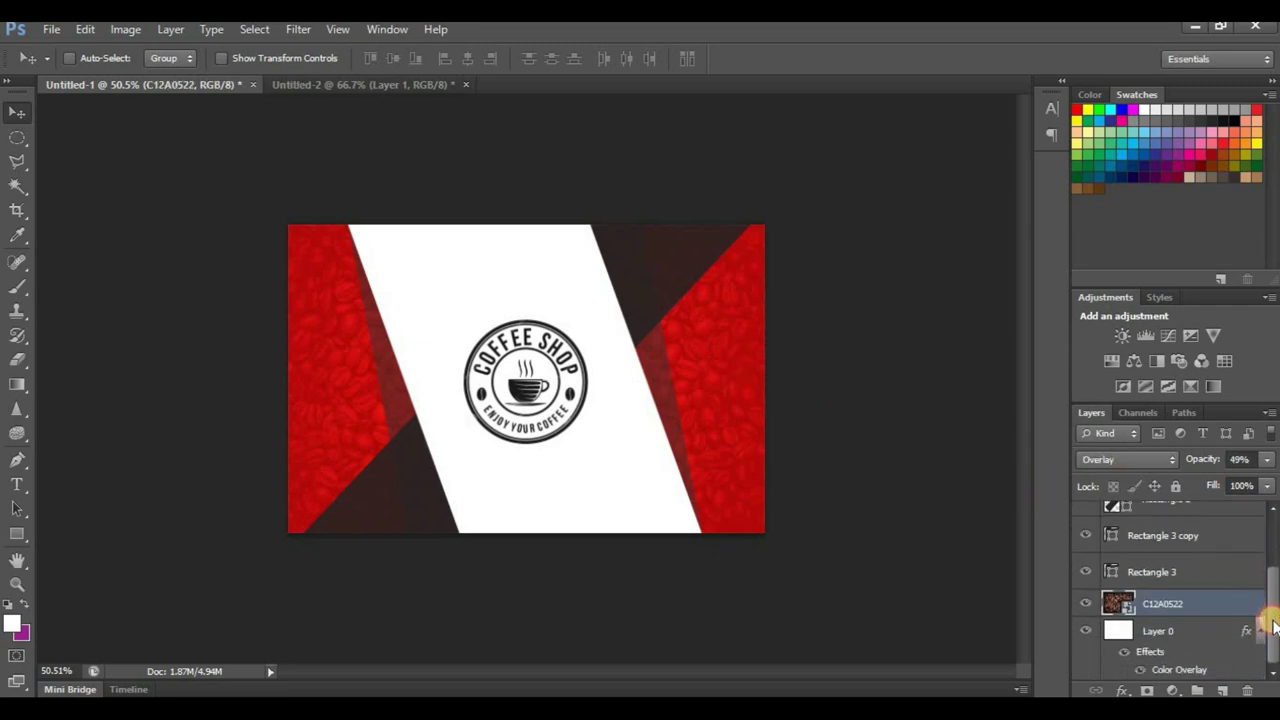
click(1188, 631)
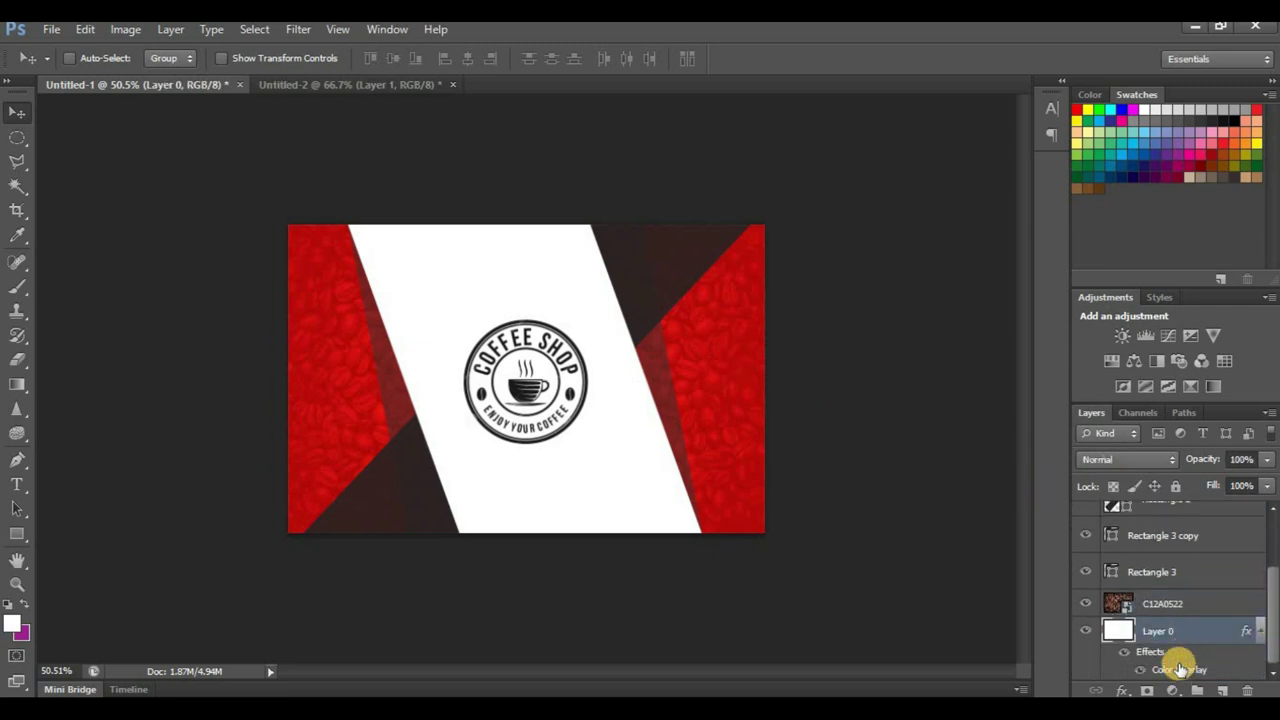
Step: Reopen Layer 0's Color Overlay, confirm the c91010 colour, and return to Untitled-2
click(1122, 690)
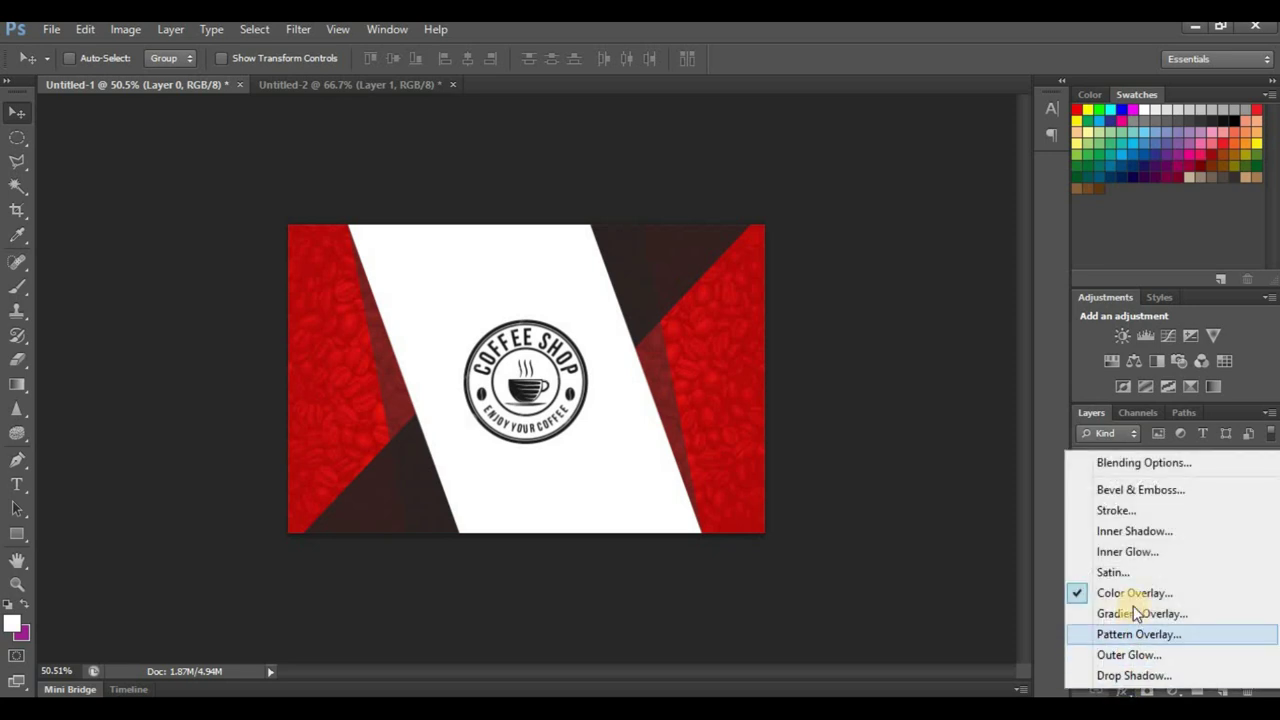
click(1142, 597)
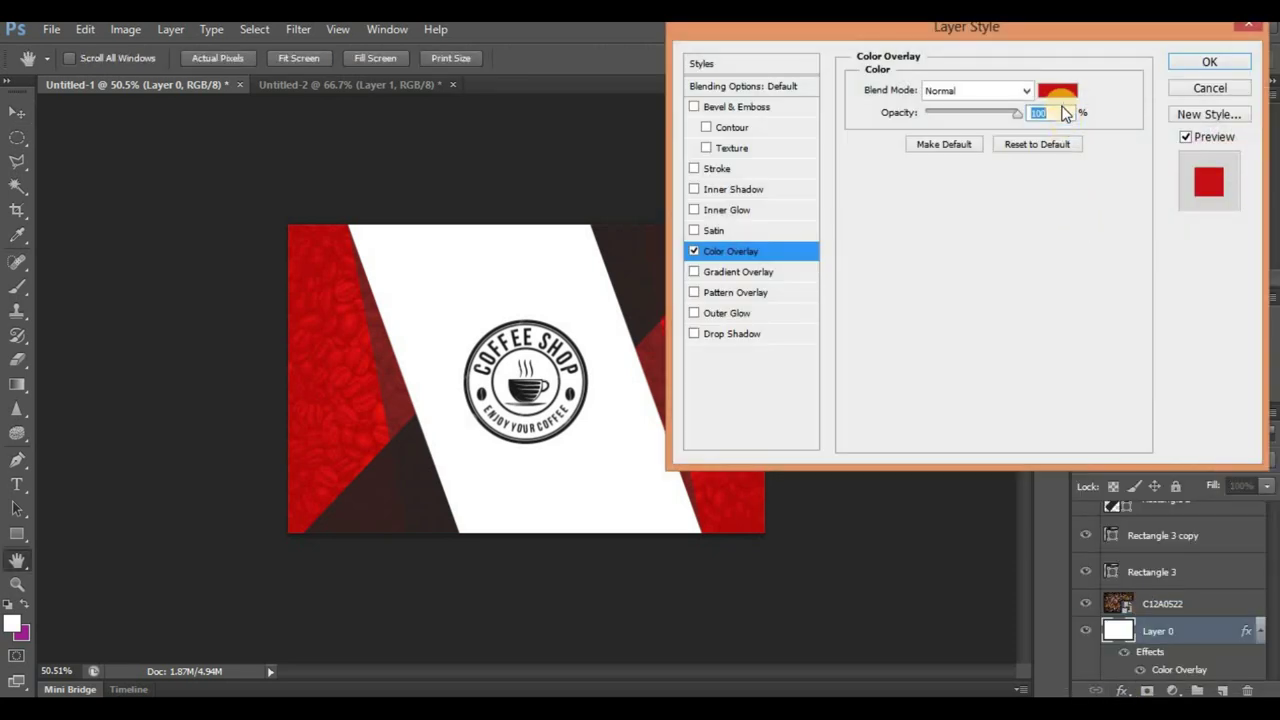
click(1060, 92)
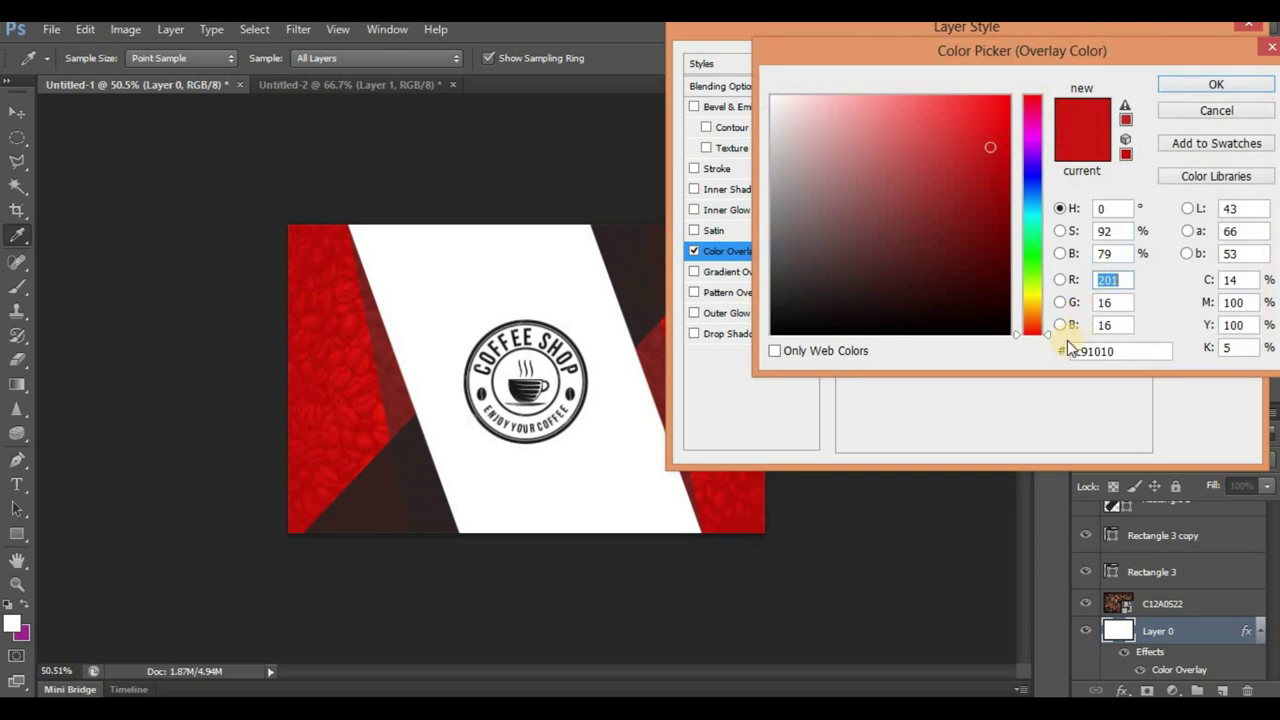
click(1198, 84)
click(1197, 70)
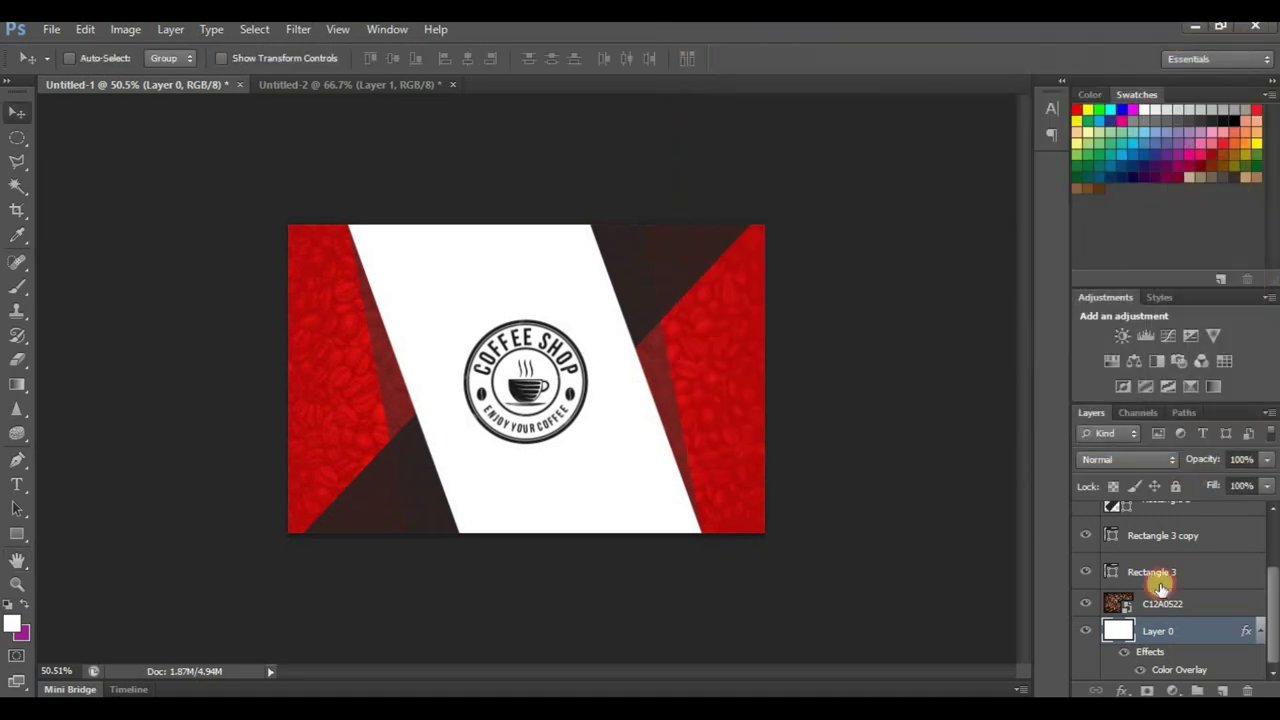
click(382, 84)
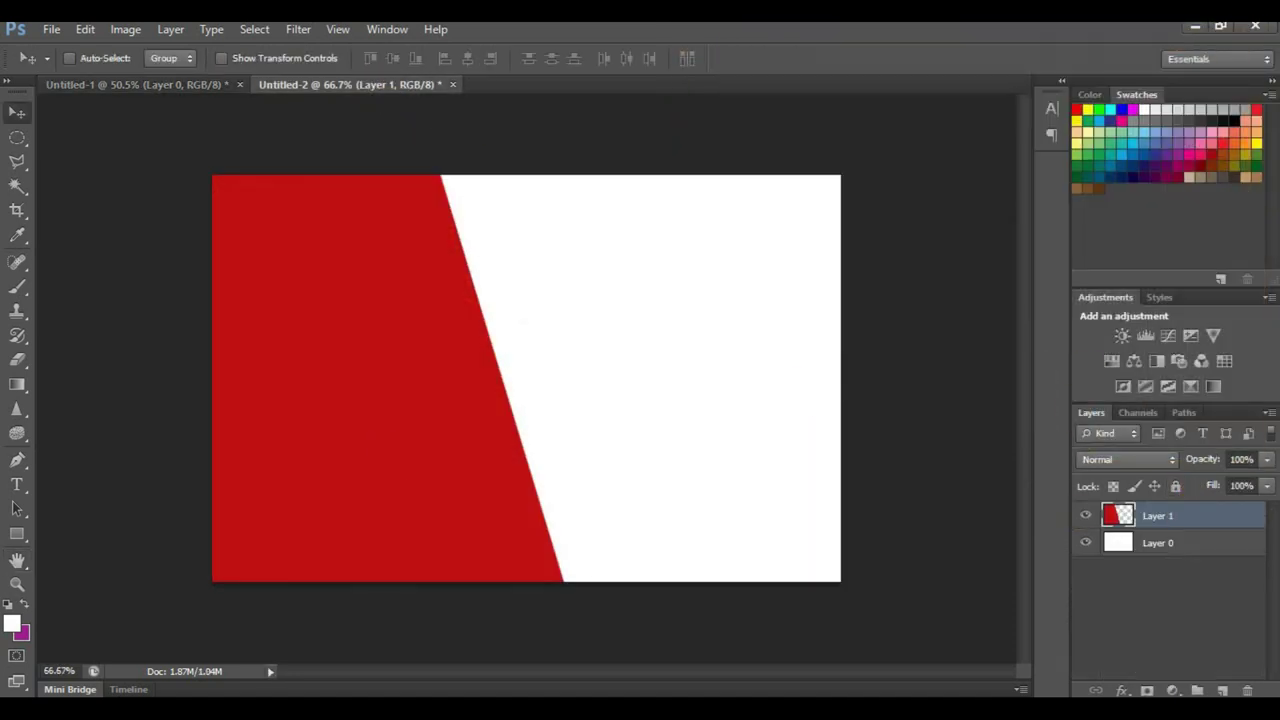
Step: Fill the traced pen path around the angled panel with red c91010
click(17, 460)
right_click(437, 307)
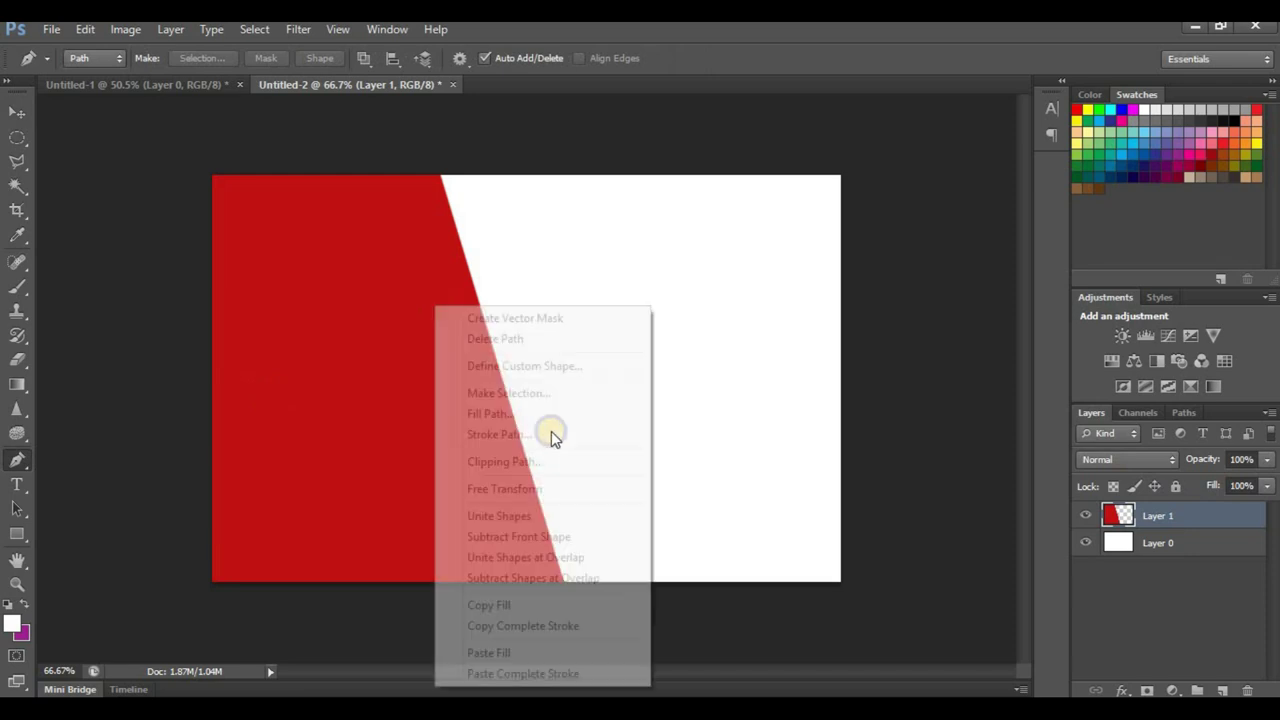
click(423, 334)
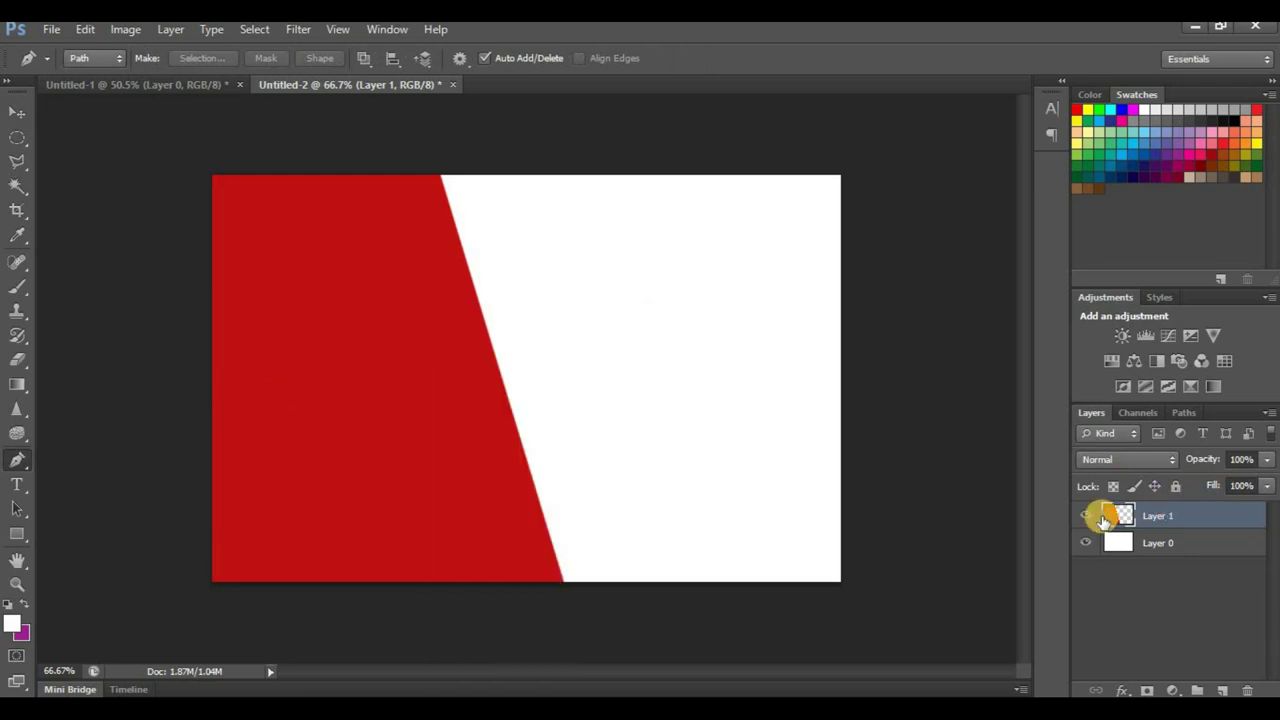
right_click(378, 301)
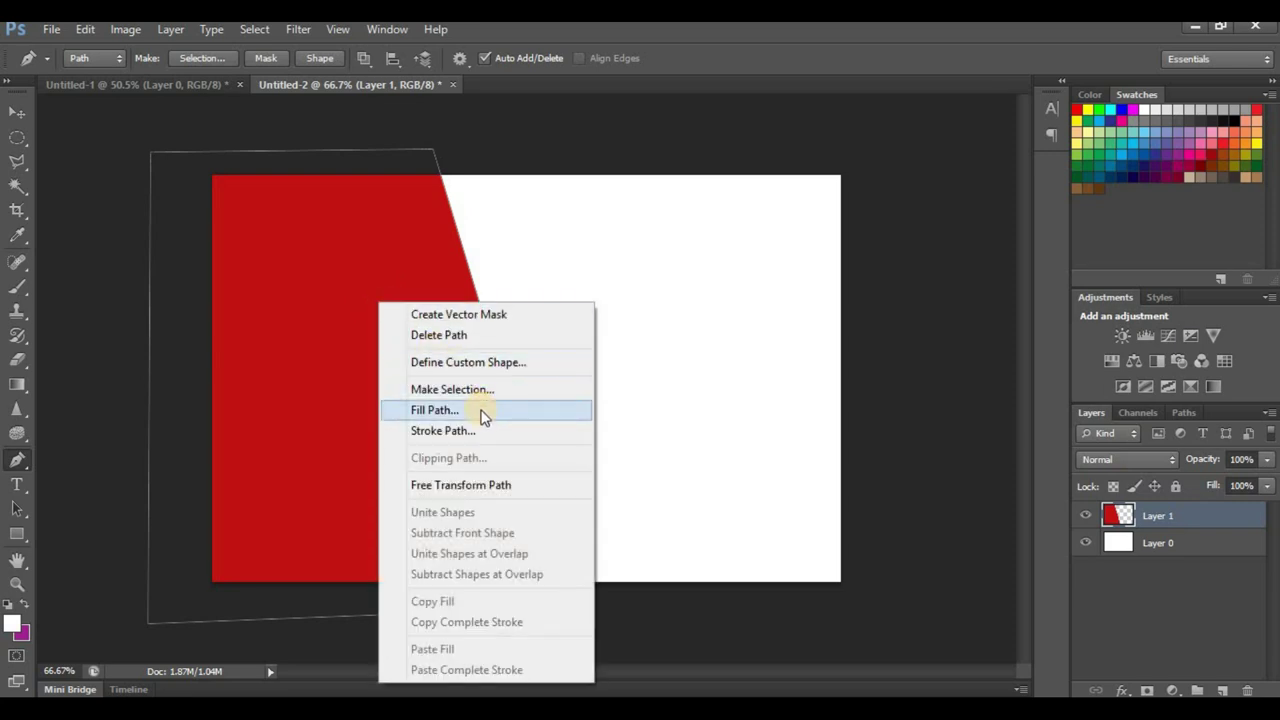
click(482, 412)
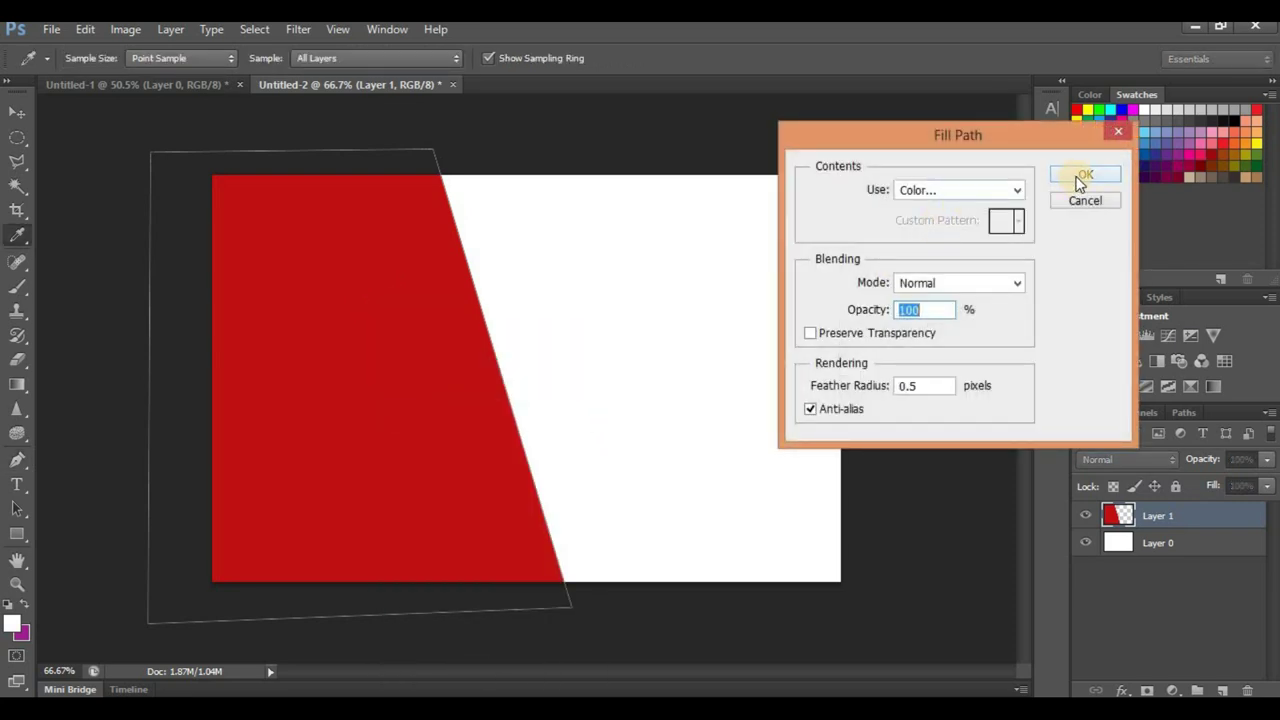
click(990, 190)
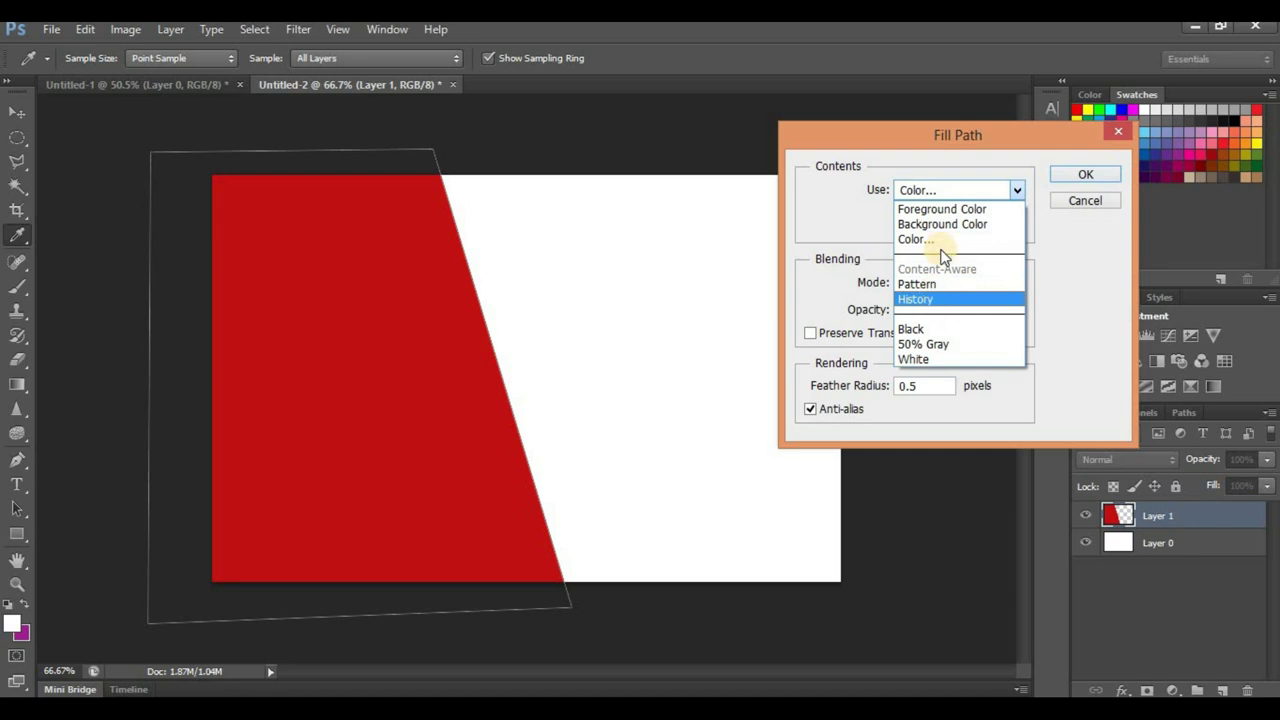
click(942, 241)
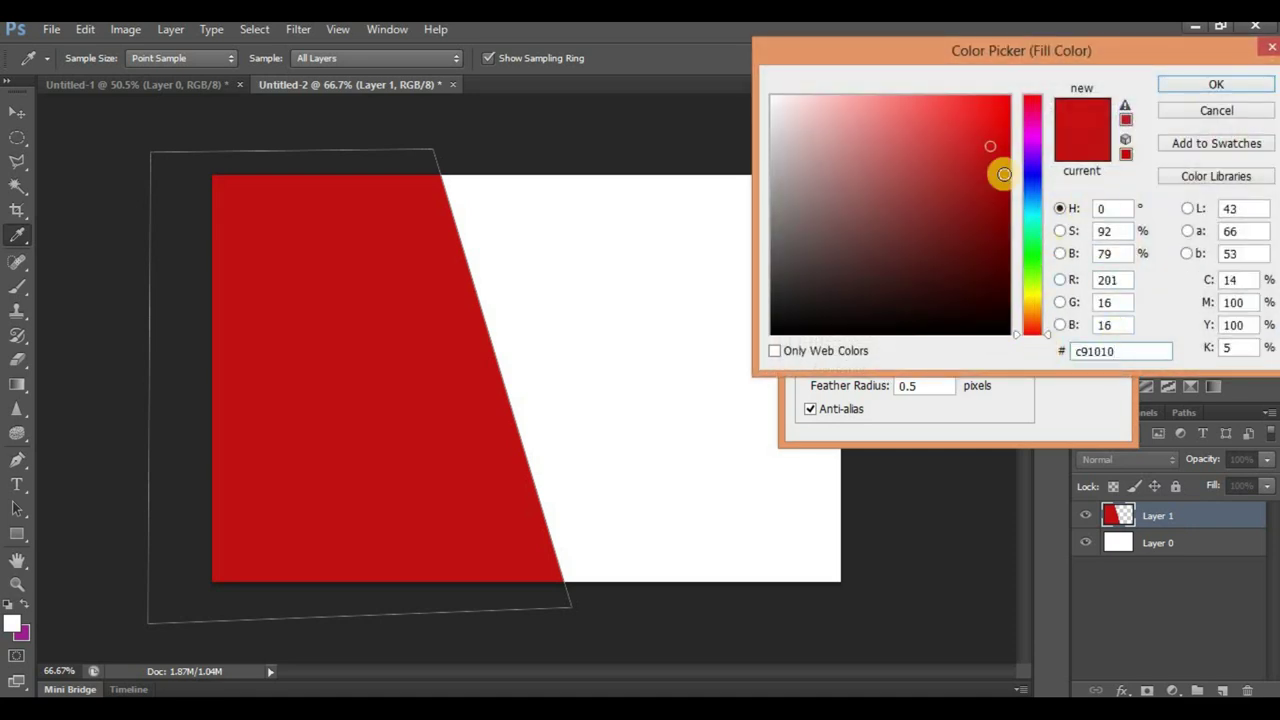
key(Return)
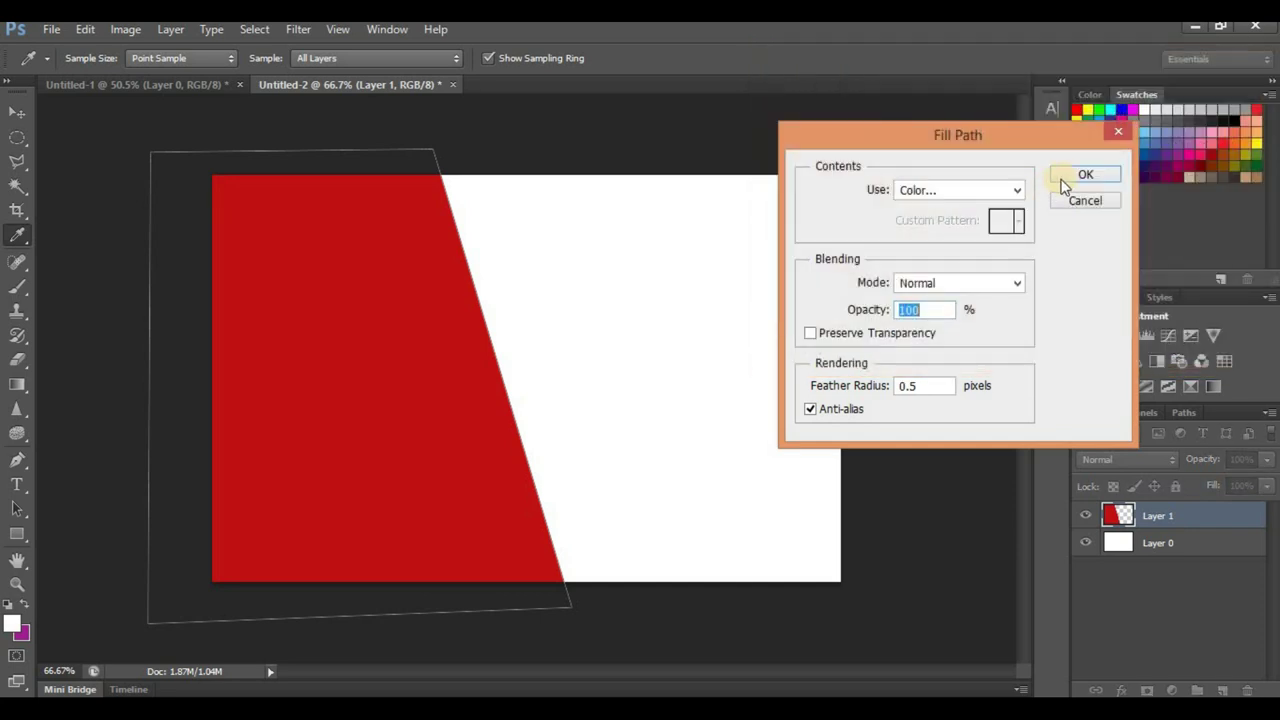
click(1068, 178)
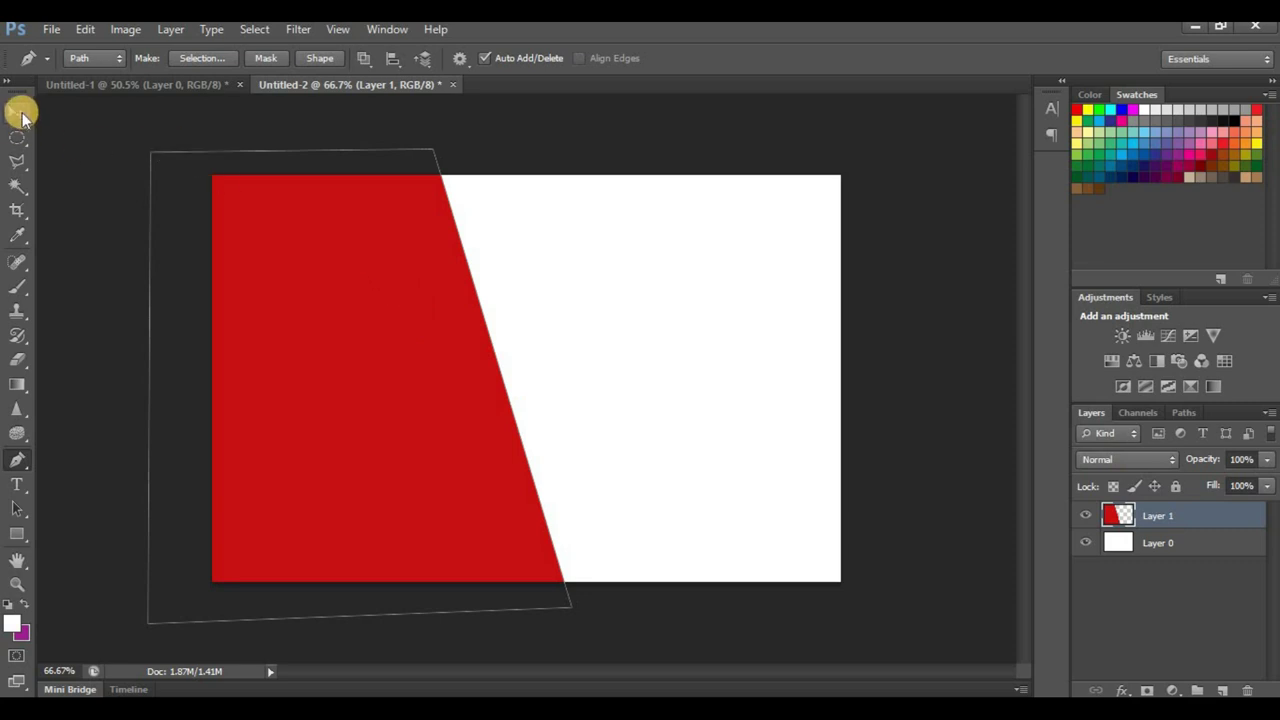
Step: Drag the coffee-bean photo C12A0522 from File Explorer onto the card
click(18, 112)
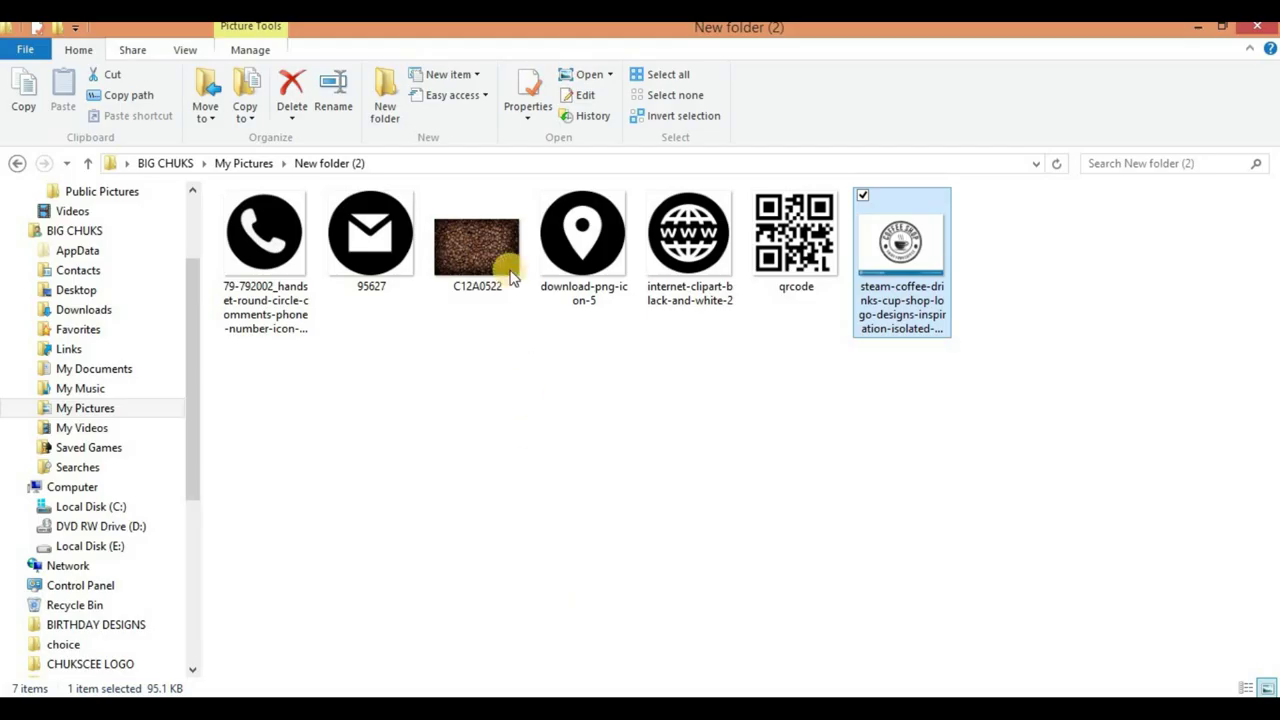
click(478, 248)
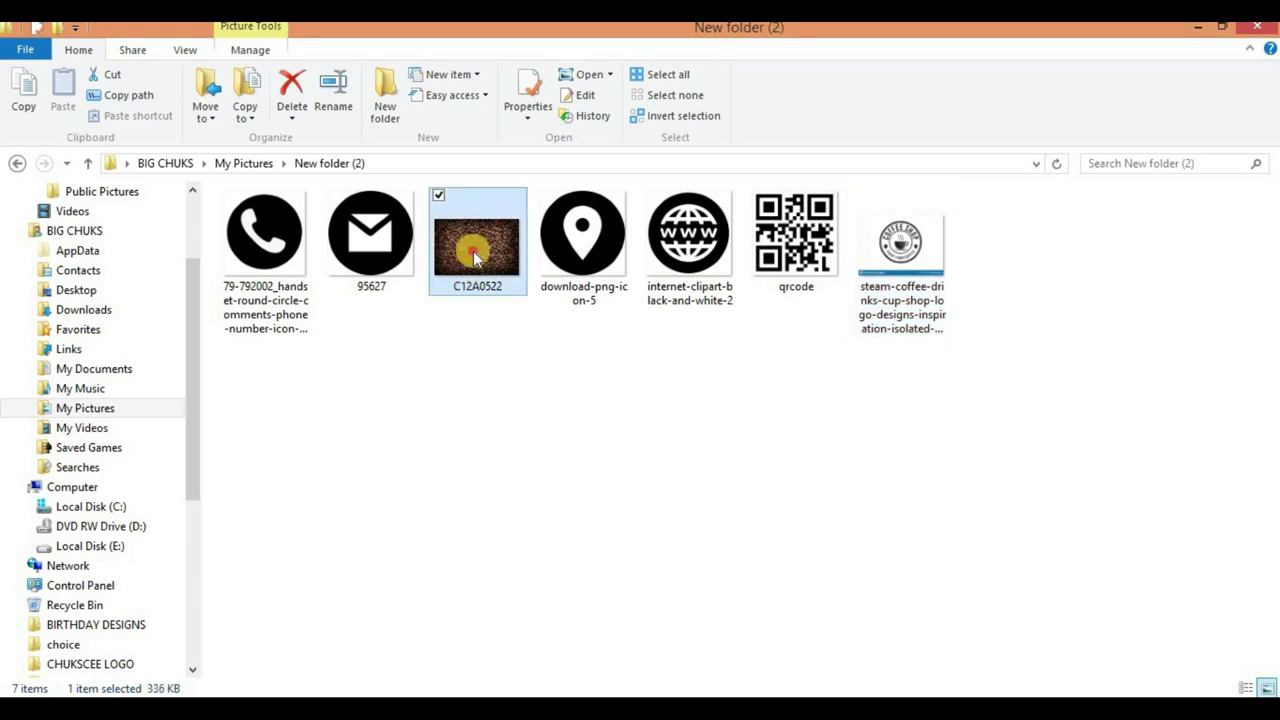
drag(475, 240, 446, 414)
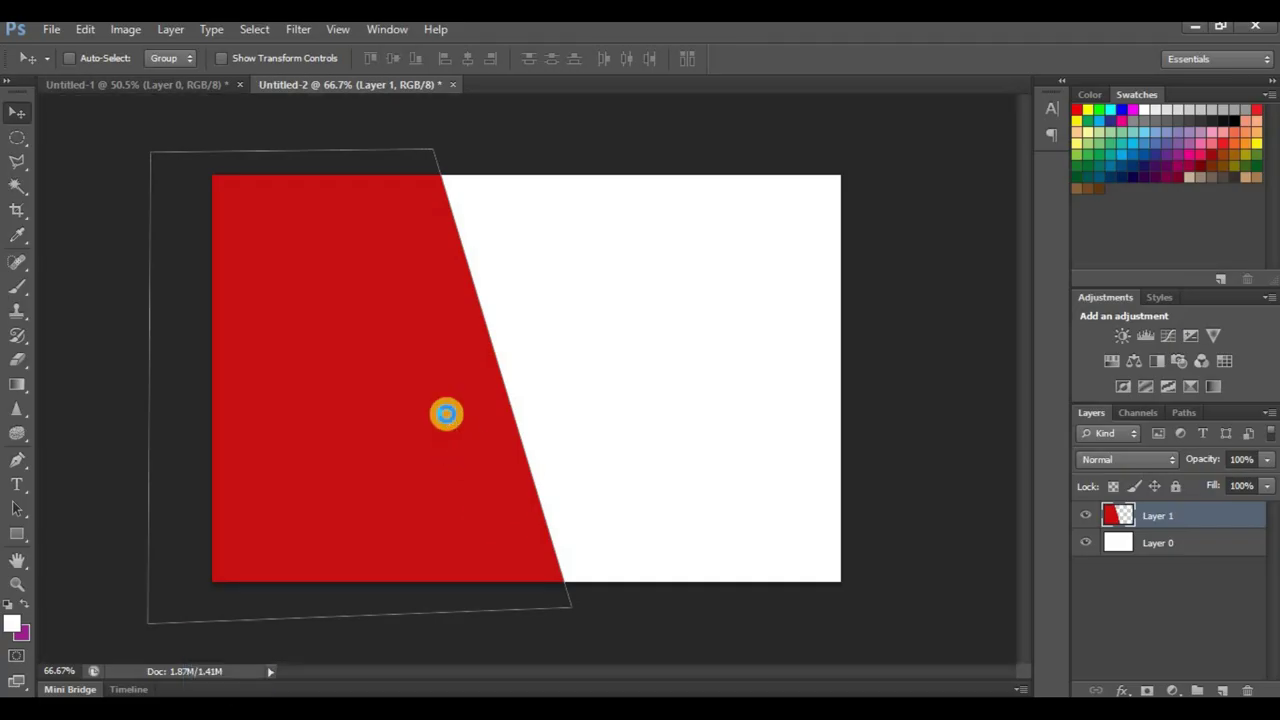
Step: Shift the bean photo left, enlarge it slightly, commit, and nudge it further left
drag(614, 480, 557, 471)
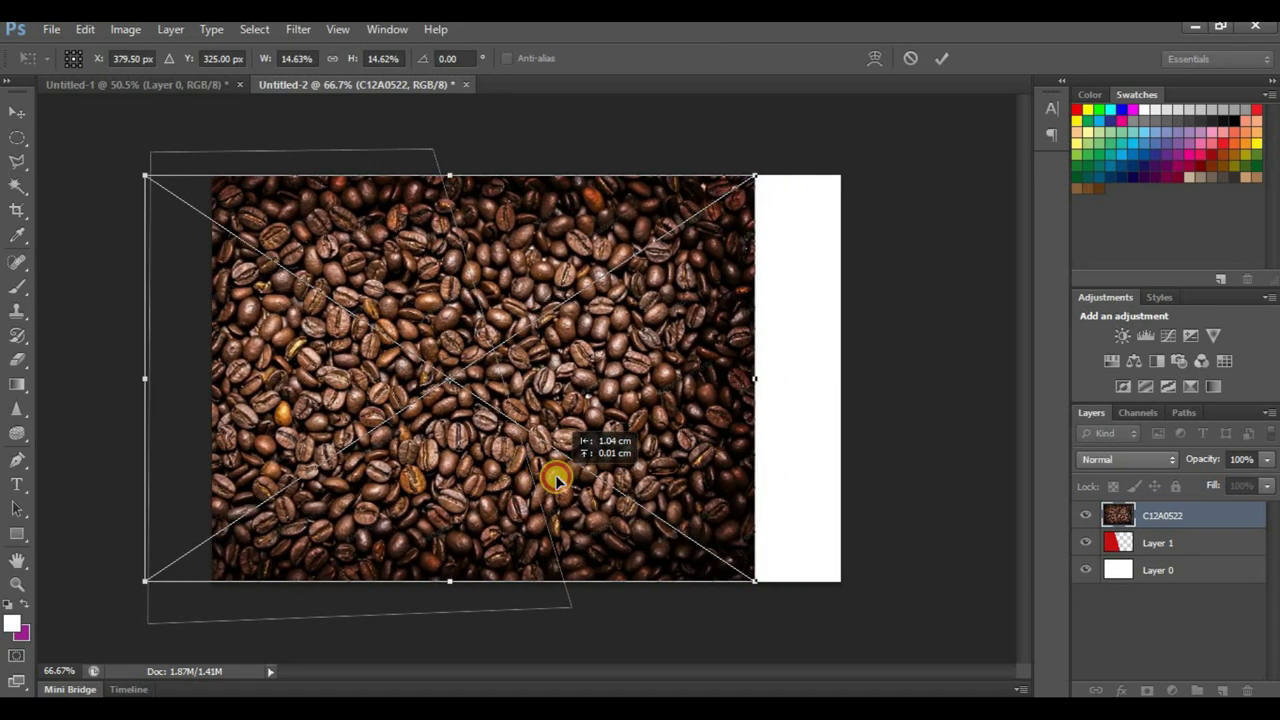
drag(747, 180, 766, 168)
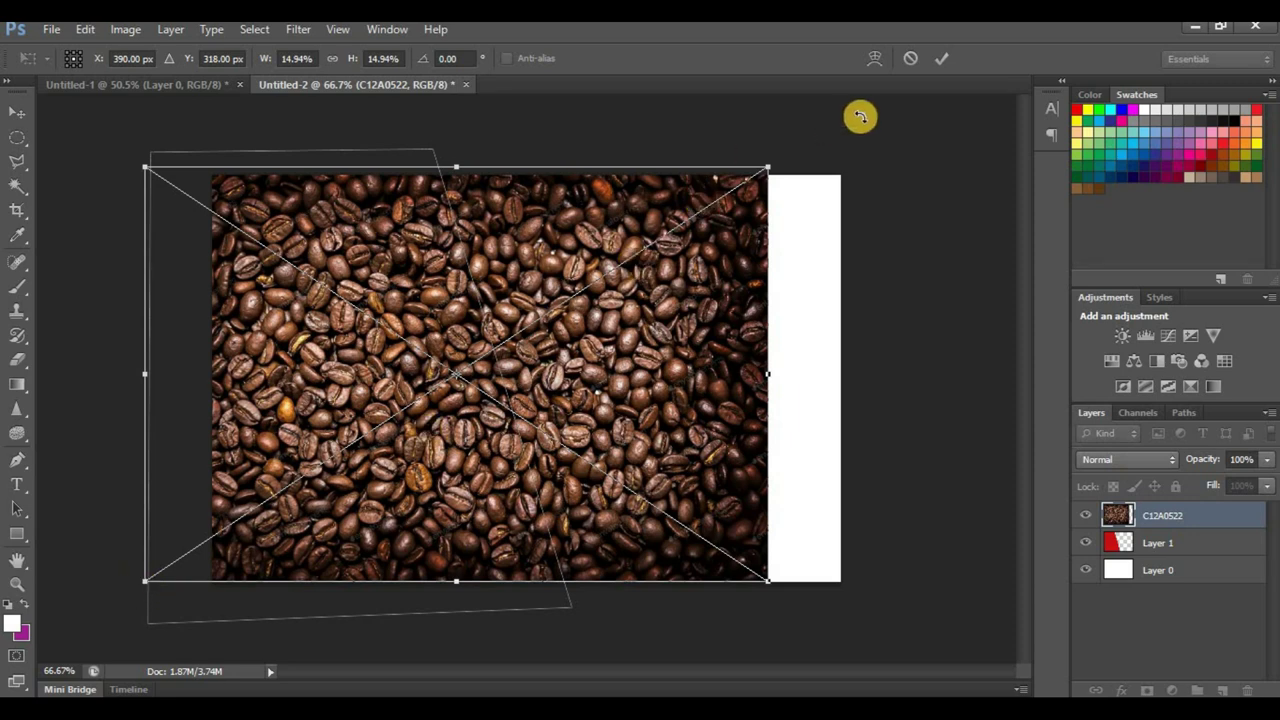
click(940, 58)
drag(651, 366, 625, 356)
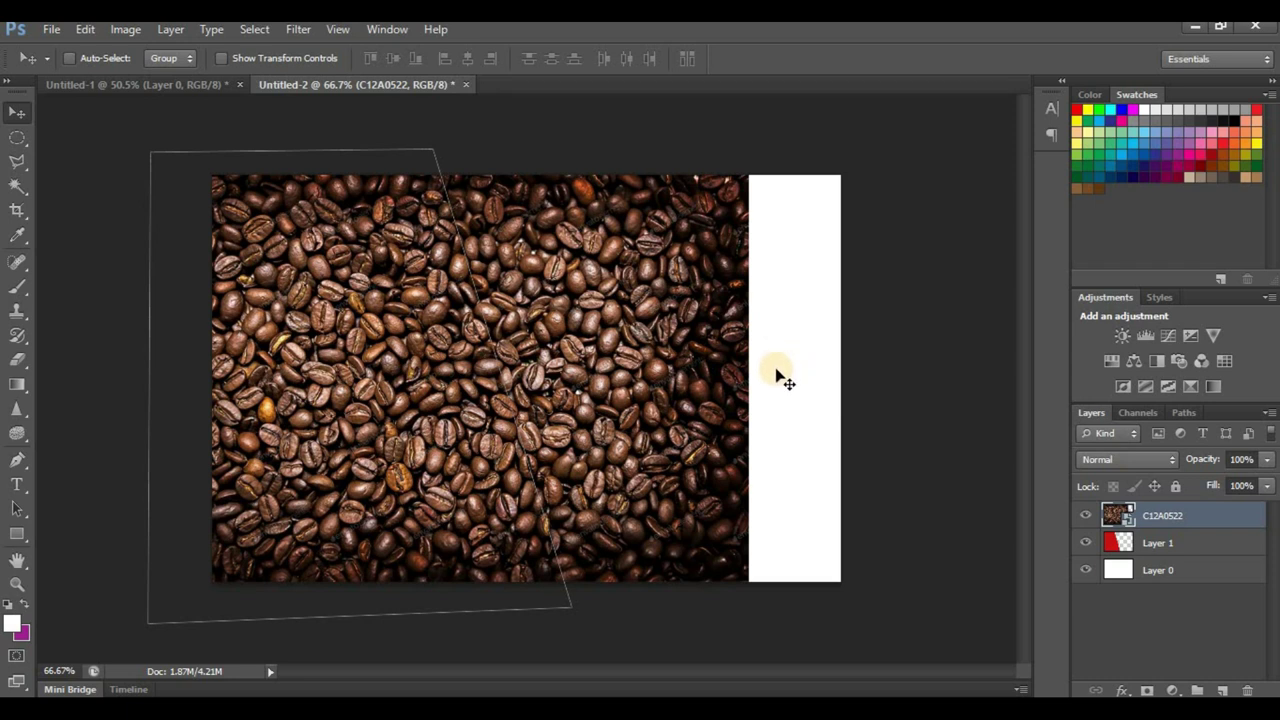
Step: Clip C12A0522 to the red panel in Overlay at 59% opacity, and add a new layer
right_click(1158, 515)
click(1037, 334)
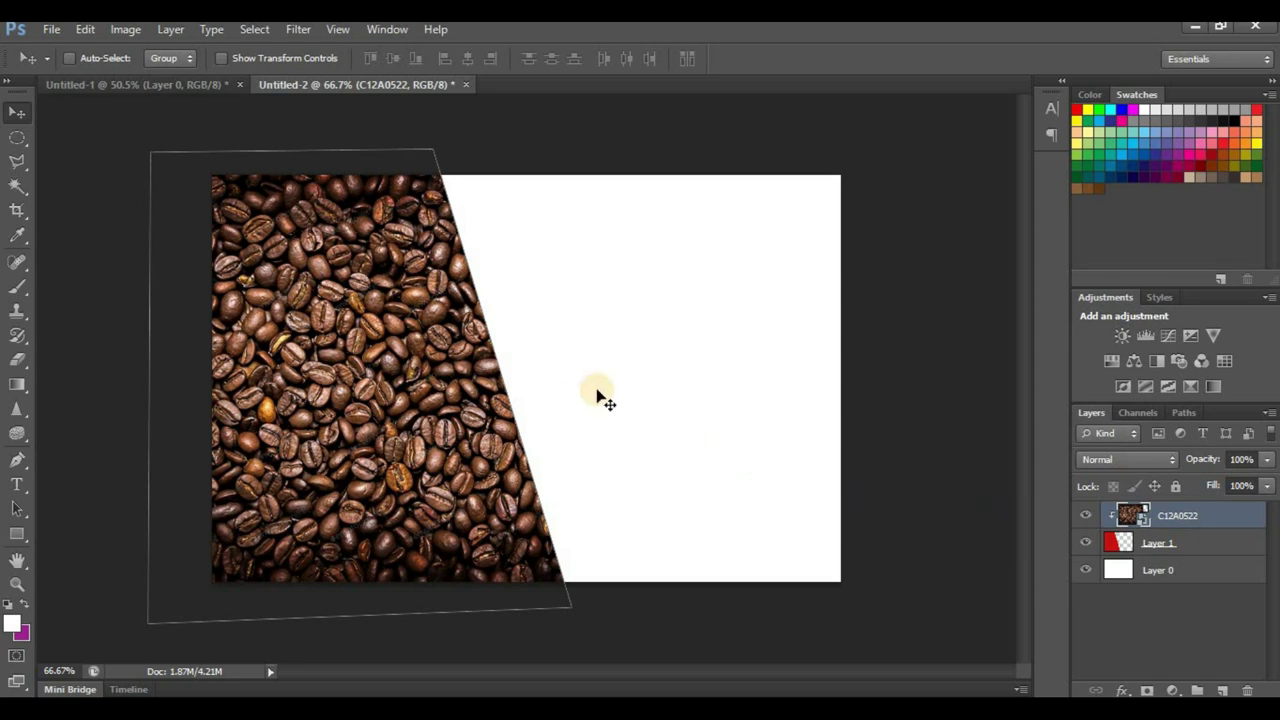
click(1142, 458)
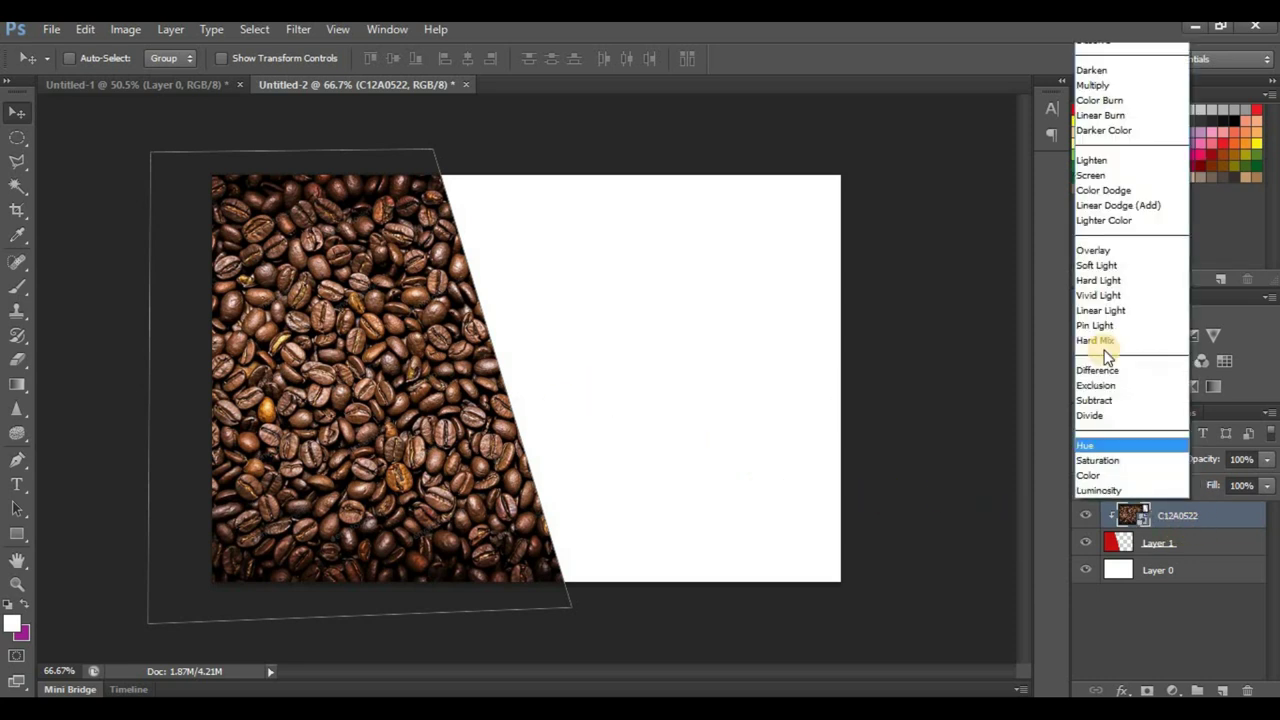
click(1130, 251)
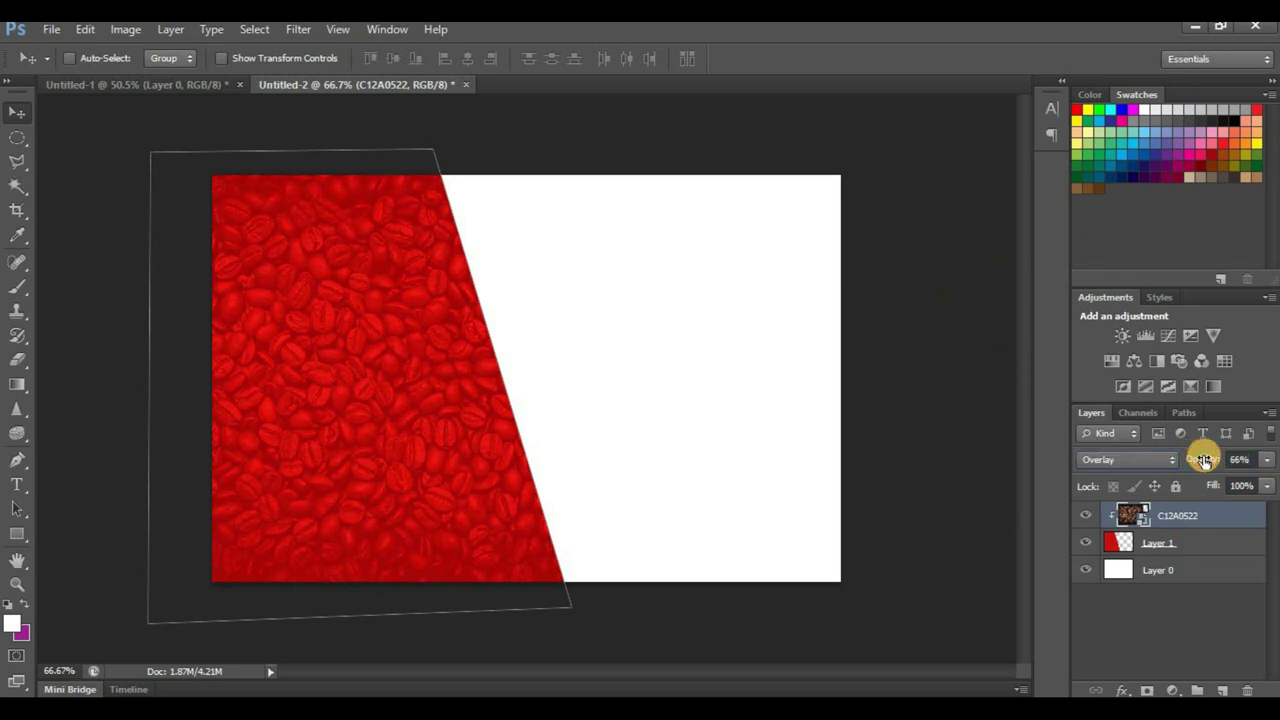
drag(1205, 459, 1203, 459)
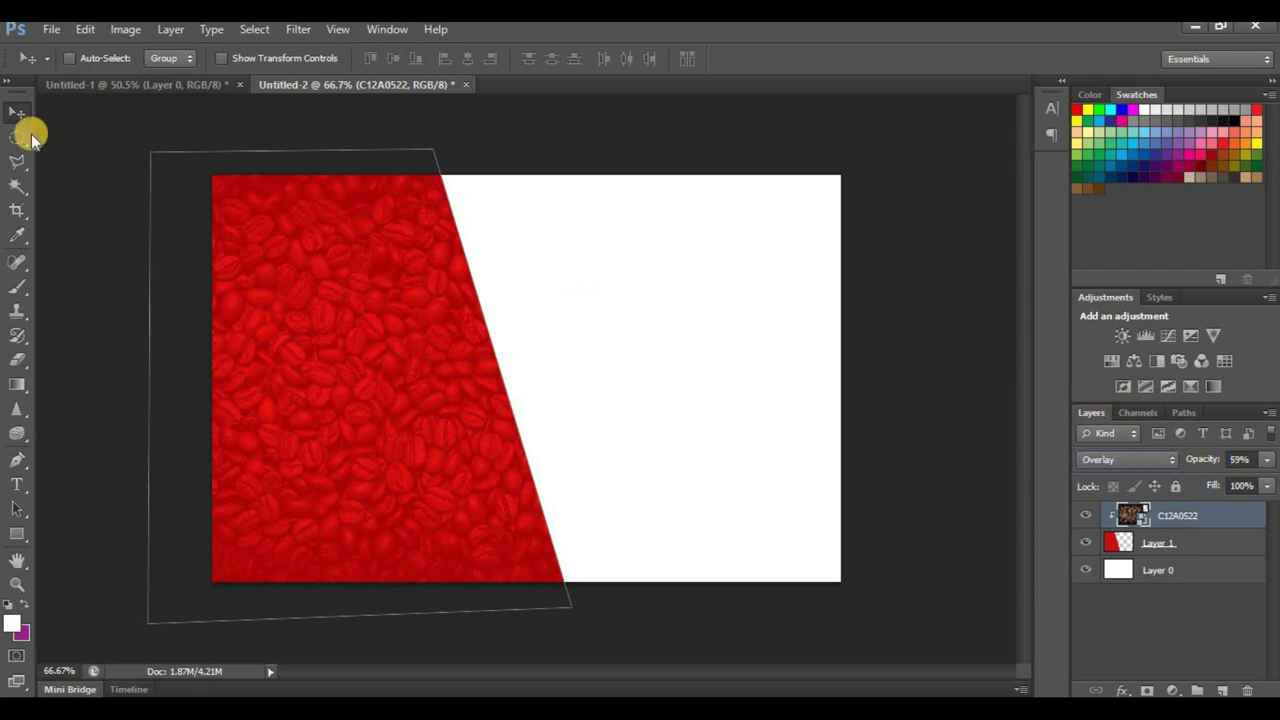
click(1224, 690)
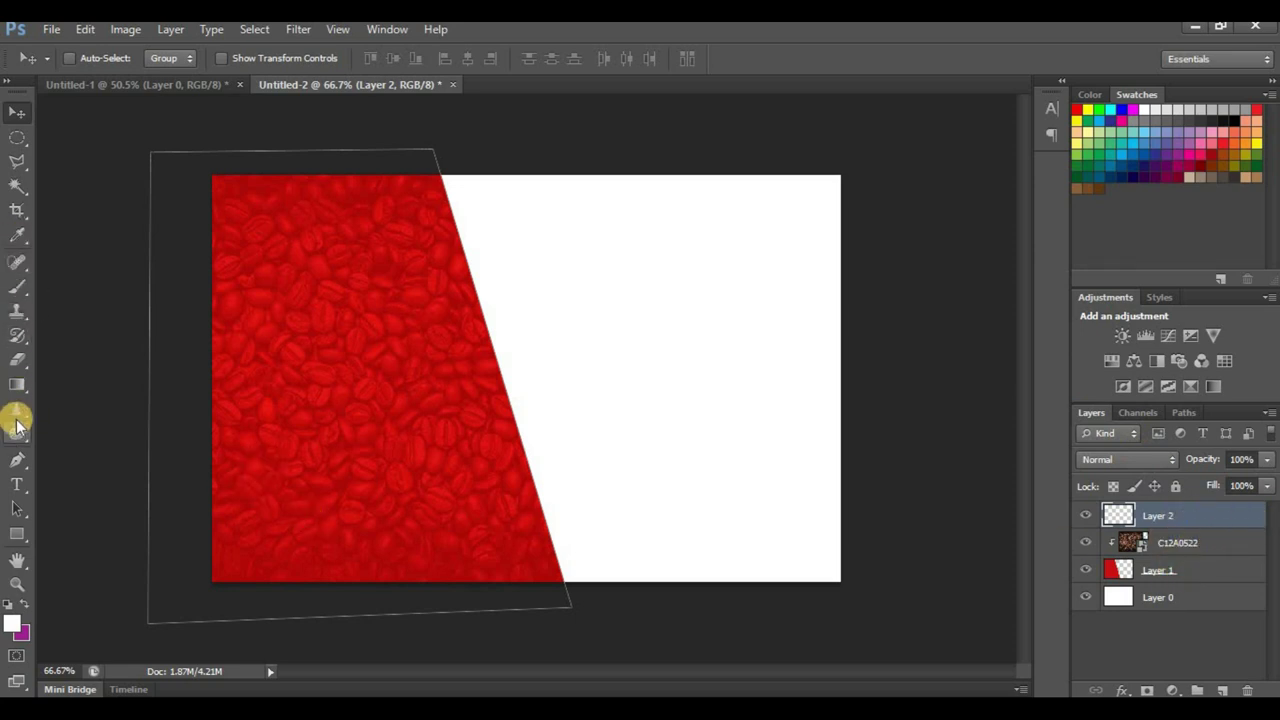
Step: Replace a plain rectangle with a rounded rectangle bar across the lower card
click(17, 533)
drag(152, 465, 663, 546)
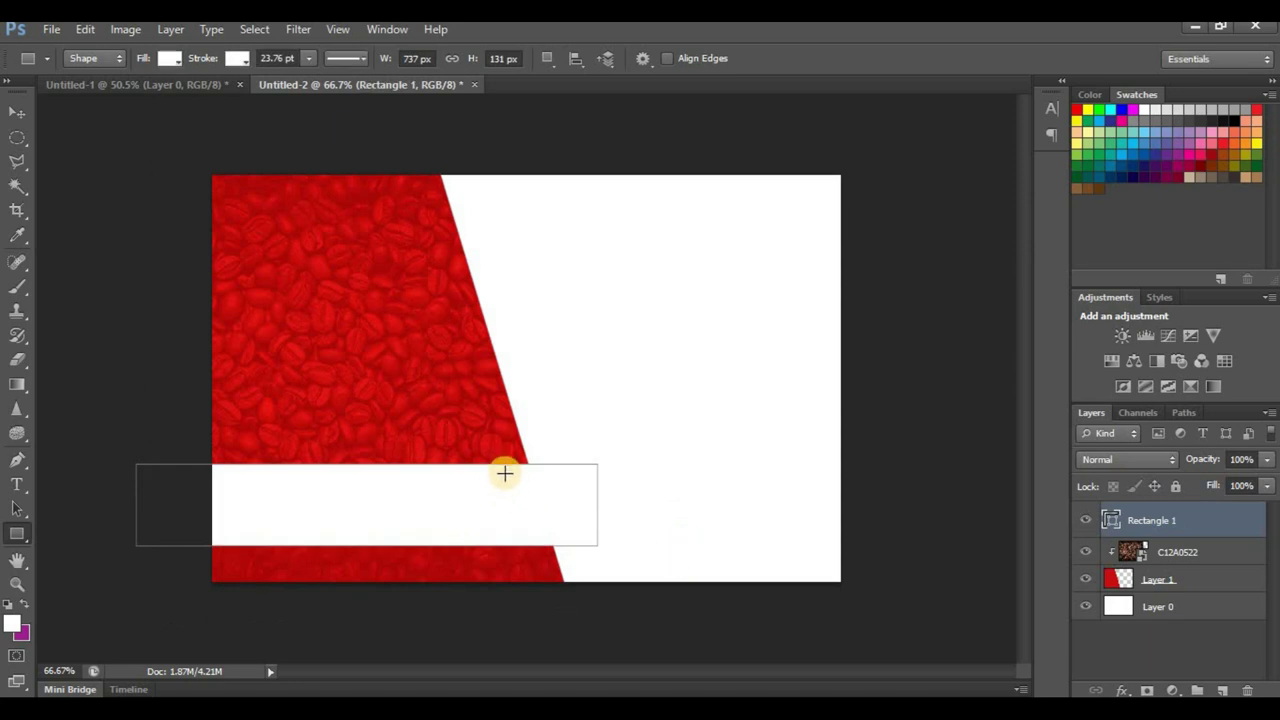
key(ctrl+z)
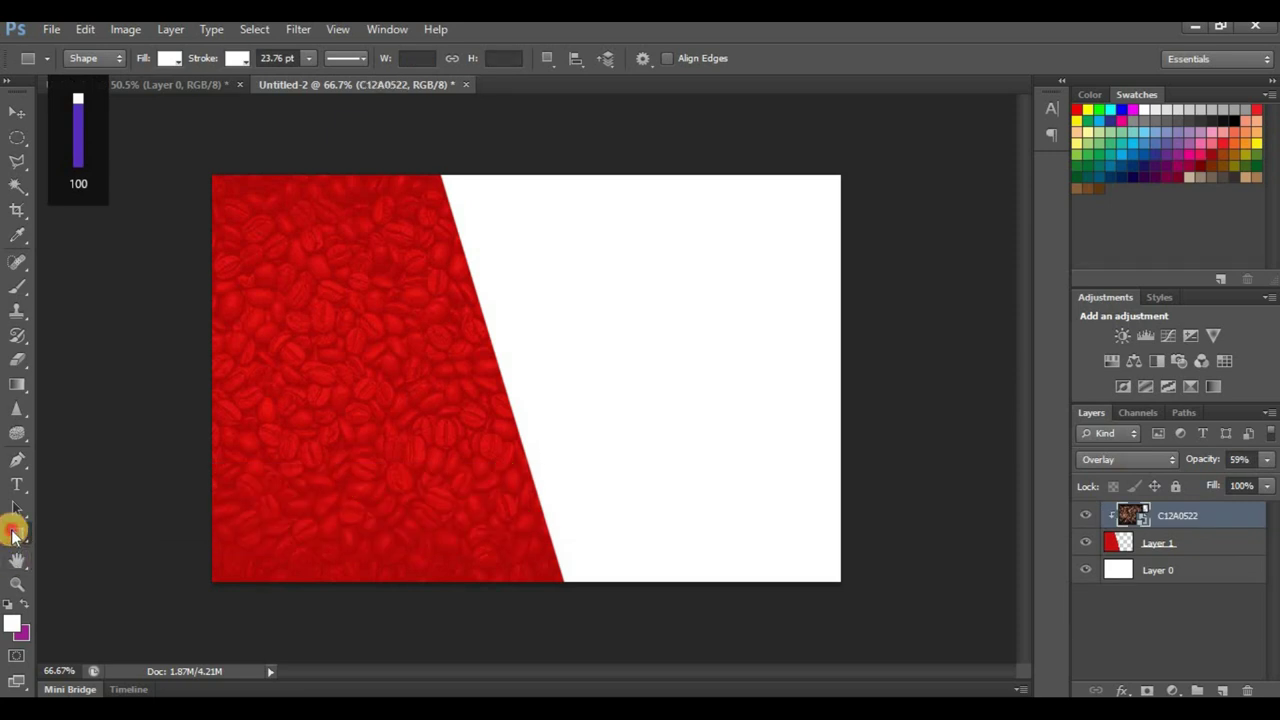
click(14, 535)
click(130, 546)
drag(149, 486, 668, 561)
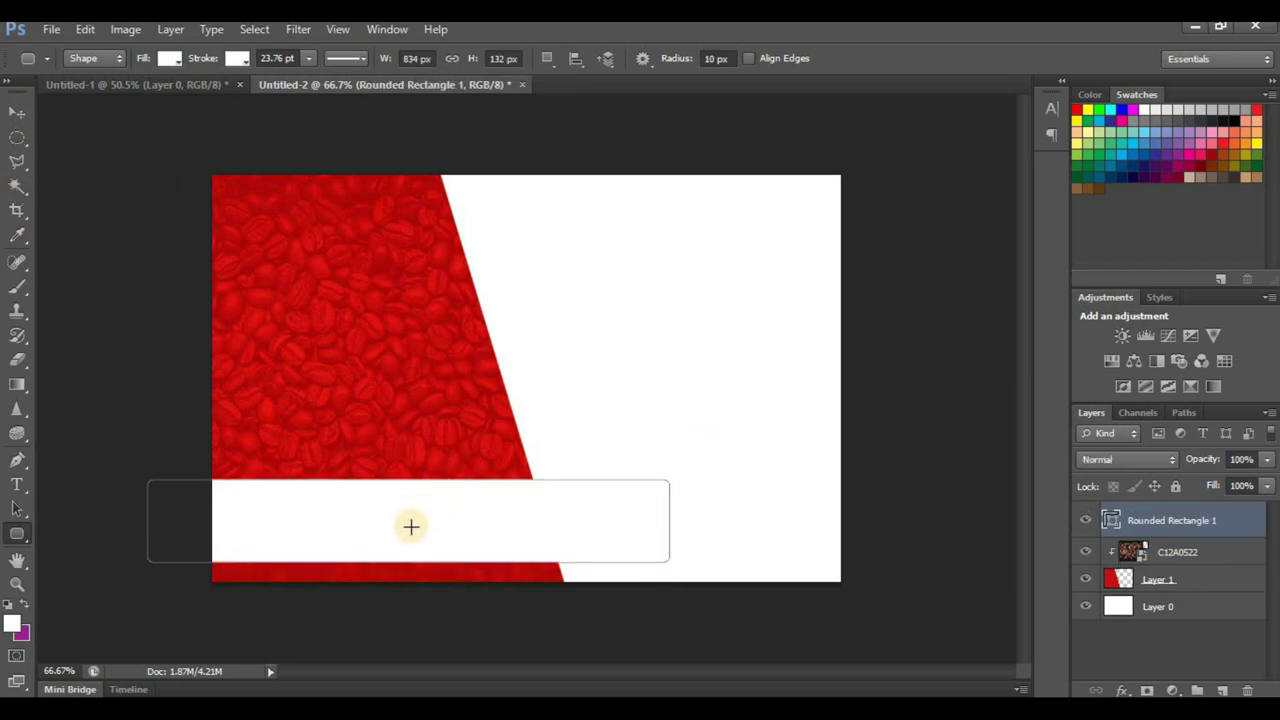
Step: Give the bar no stroke and a dark grey fill, then move it left and up
click(237, 58)
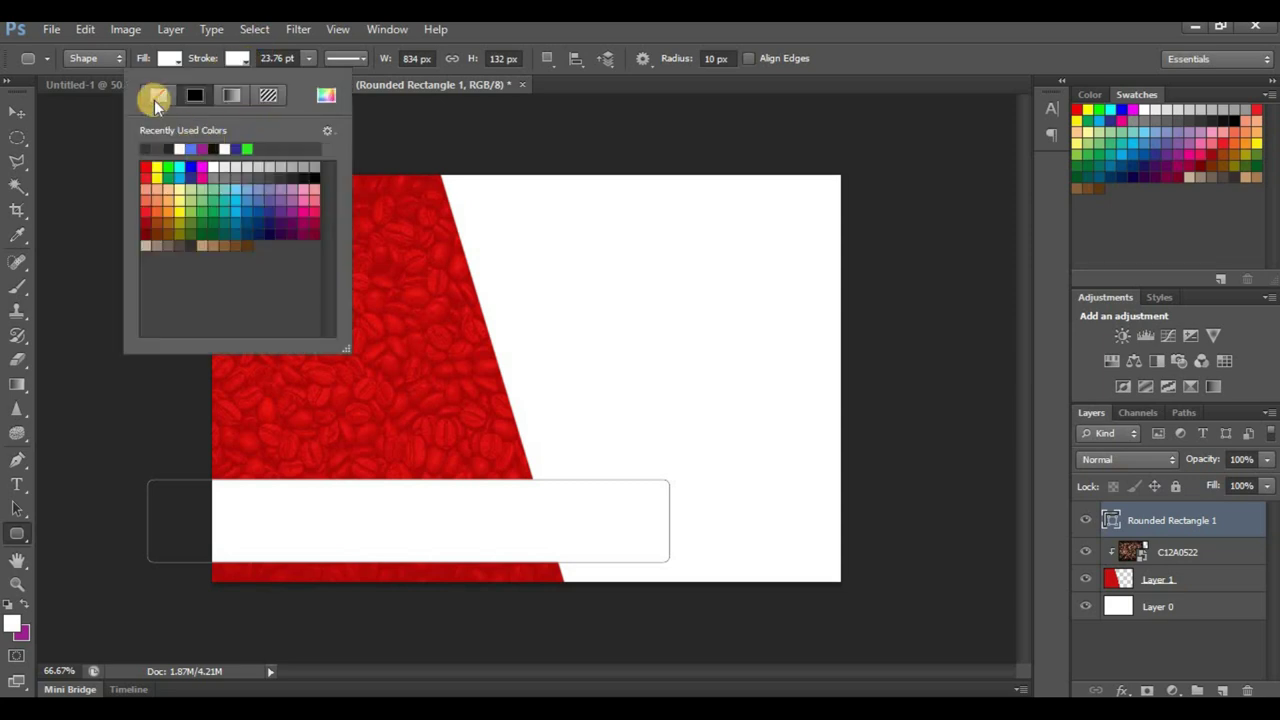
click(82, 170)
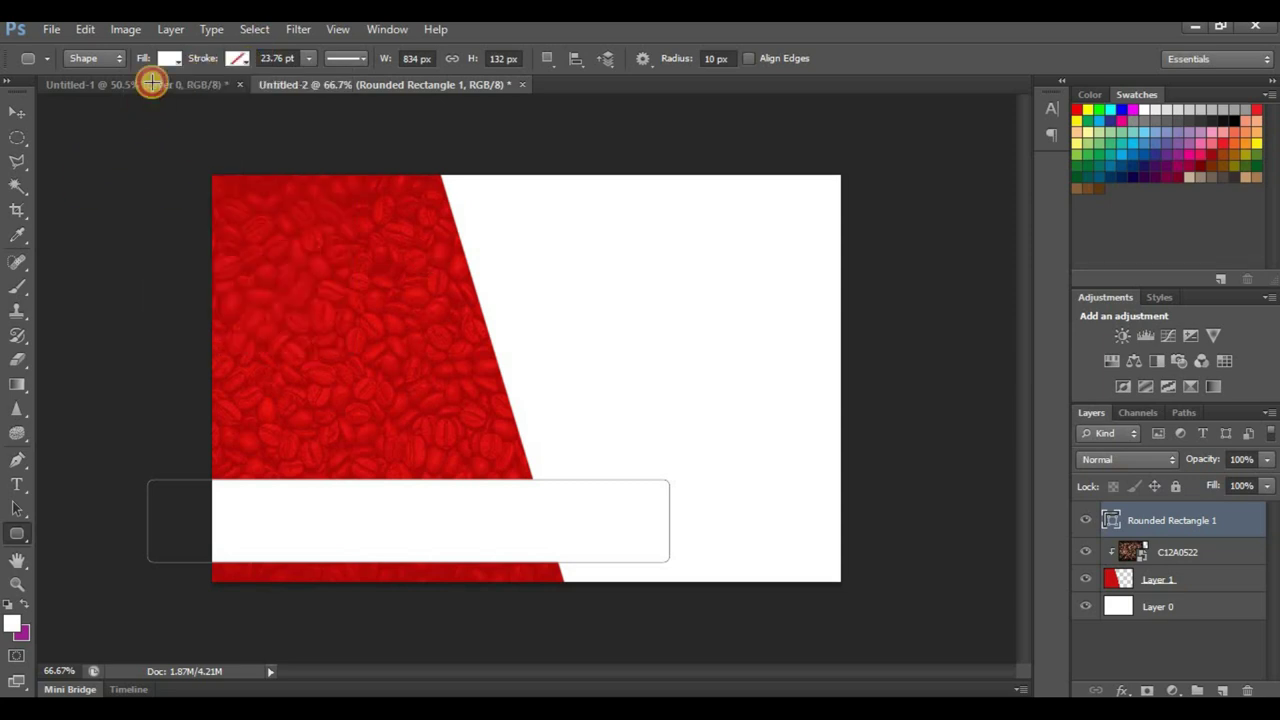
key(Escape)
click(172, 62)
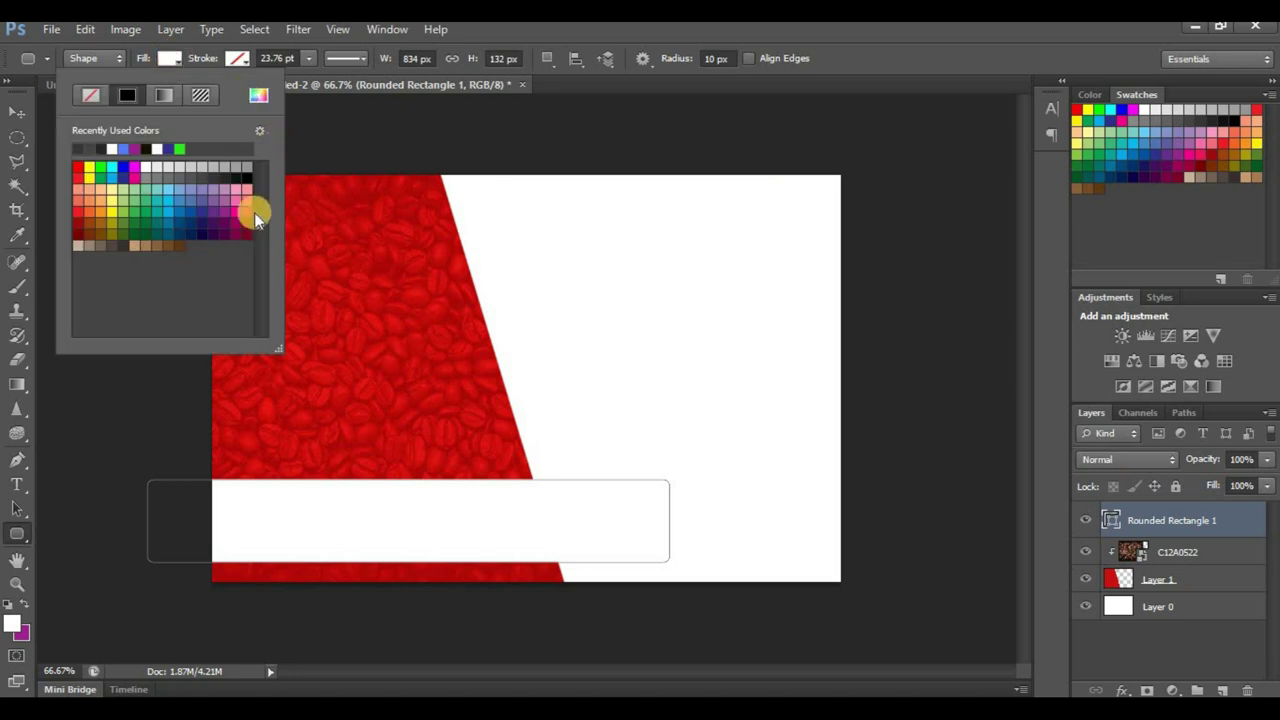
click(218, 174)
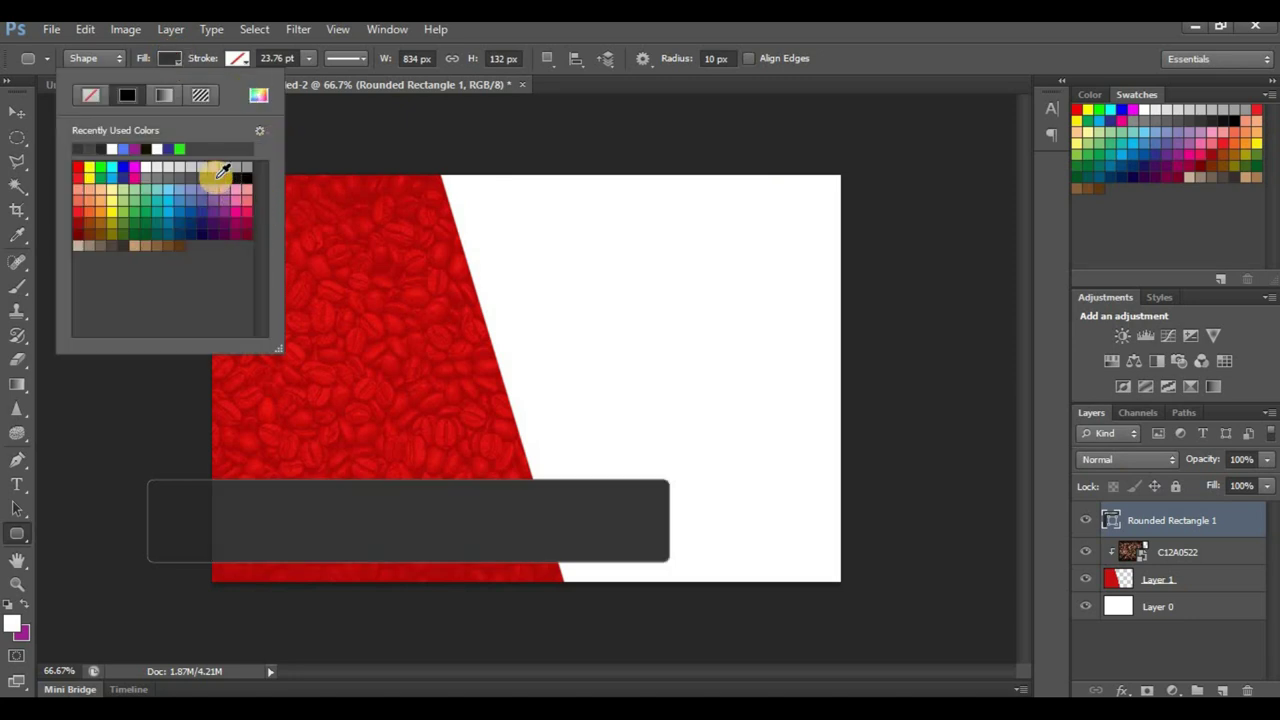
click(226, 176)
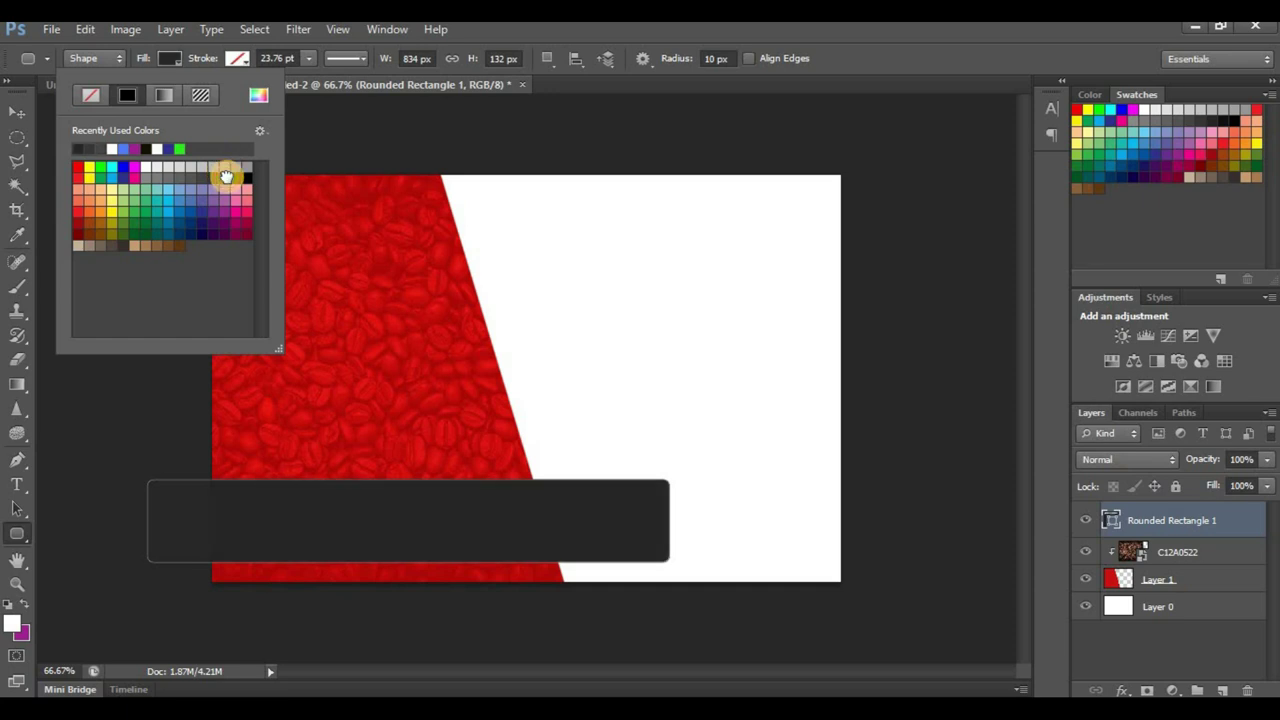
click(17, 112)
drag(378, 502, 403, 487)
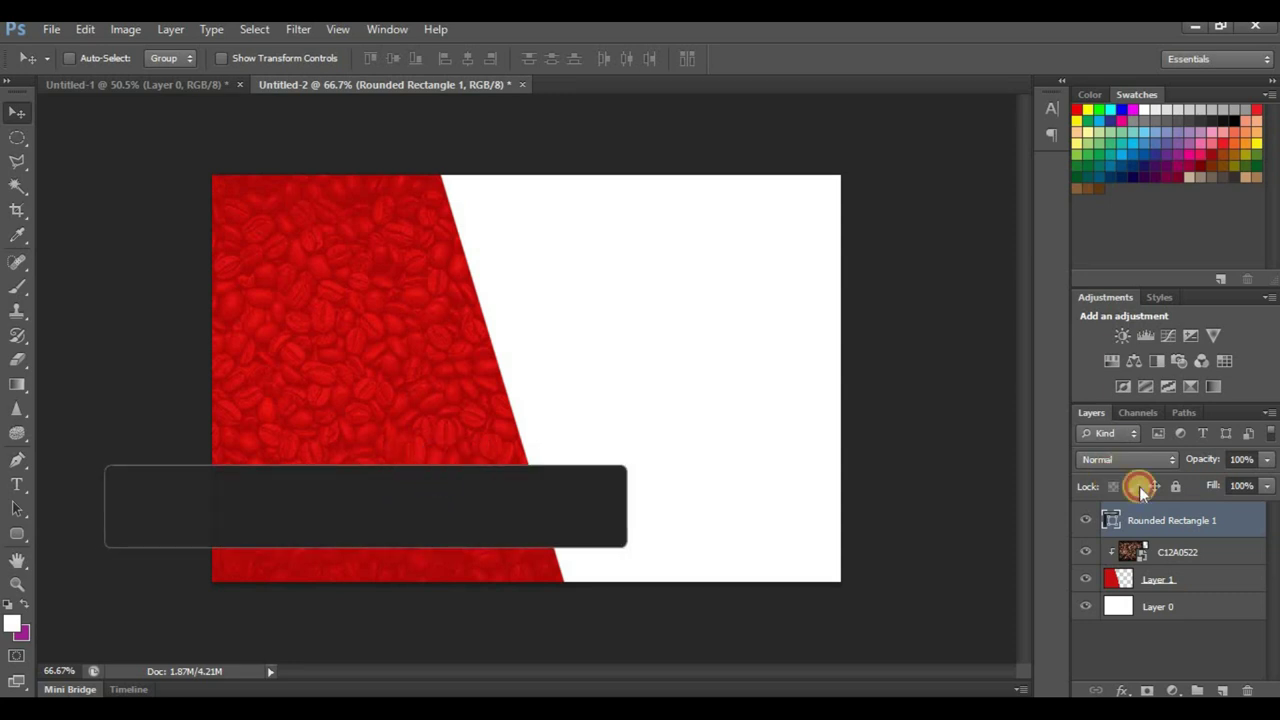
click(1168, 580)
Step: Add a layer above the background and trace a closed angled Pen path
click(1186, 603)
click(1222, 690)
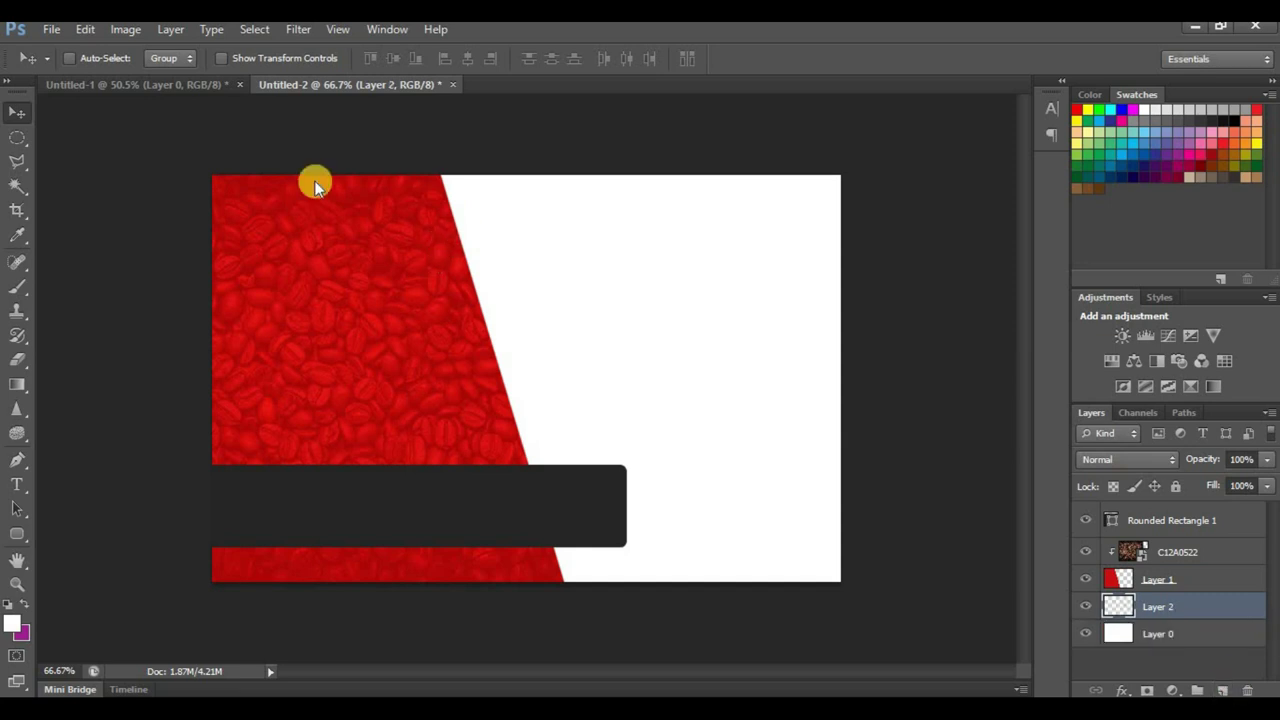
click(20, 455)
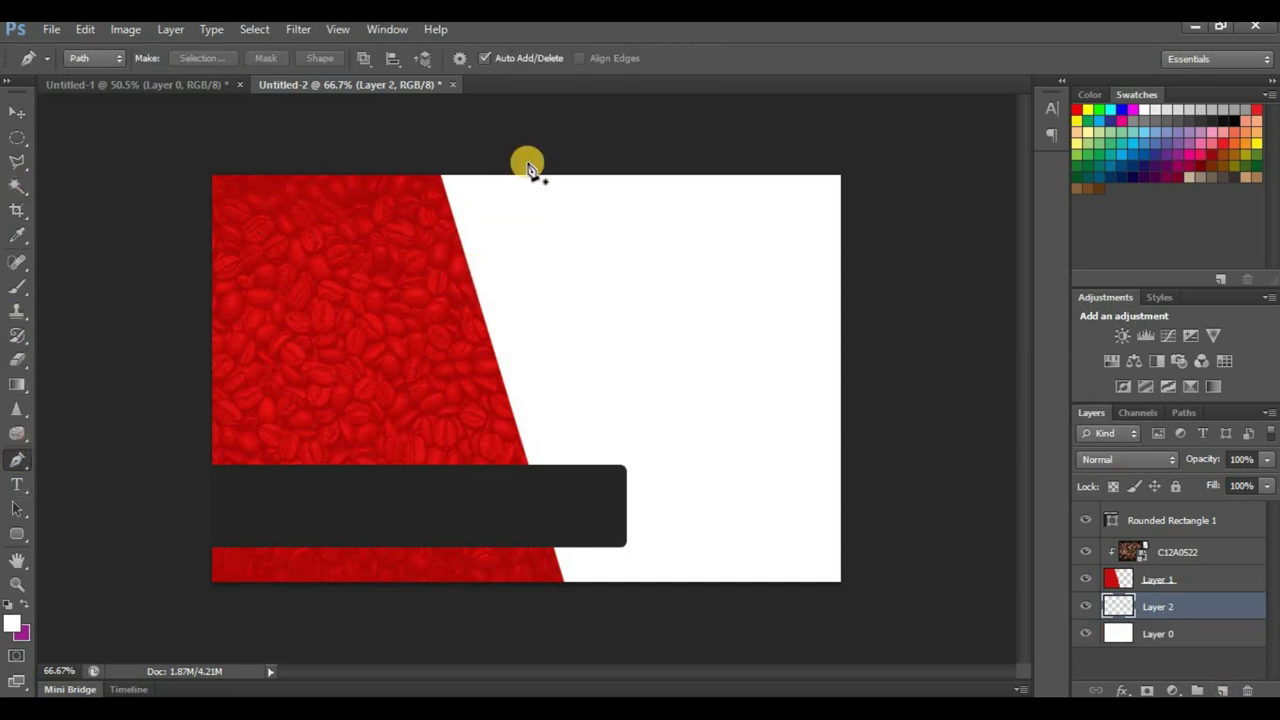
click(588, 153)
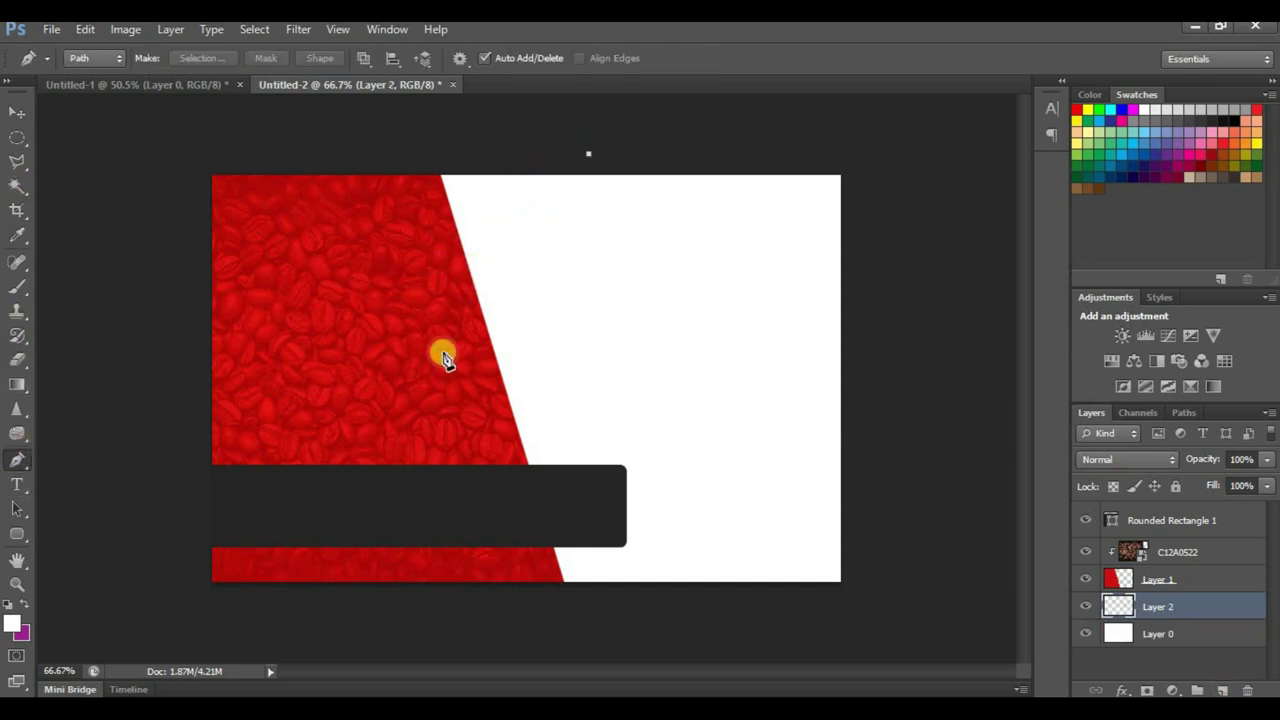
click(310, 600)
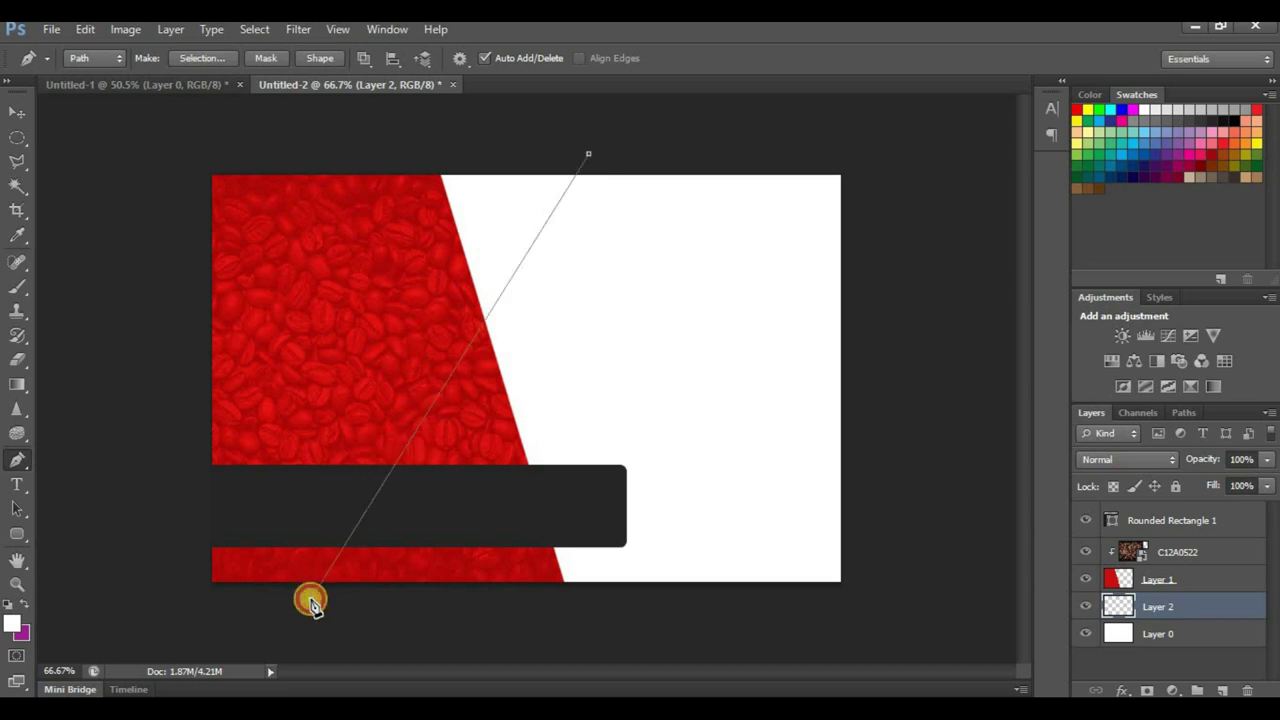
click(88, 638)
click(38, 193)
click(229, 104)
click(493, 113)
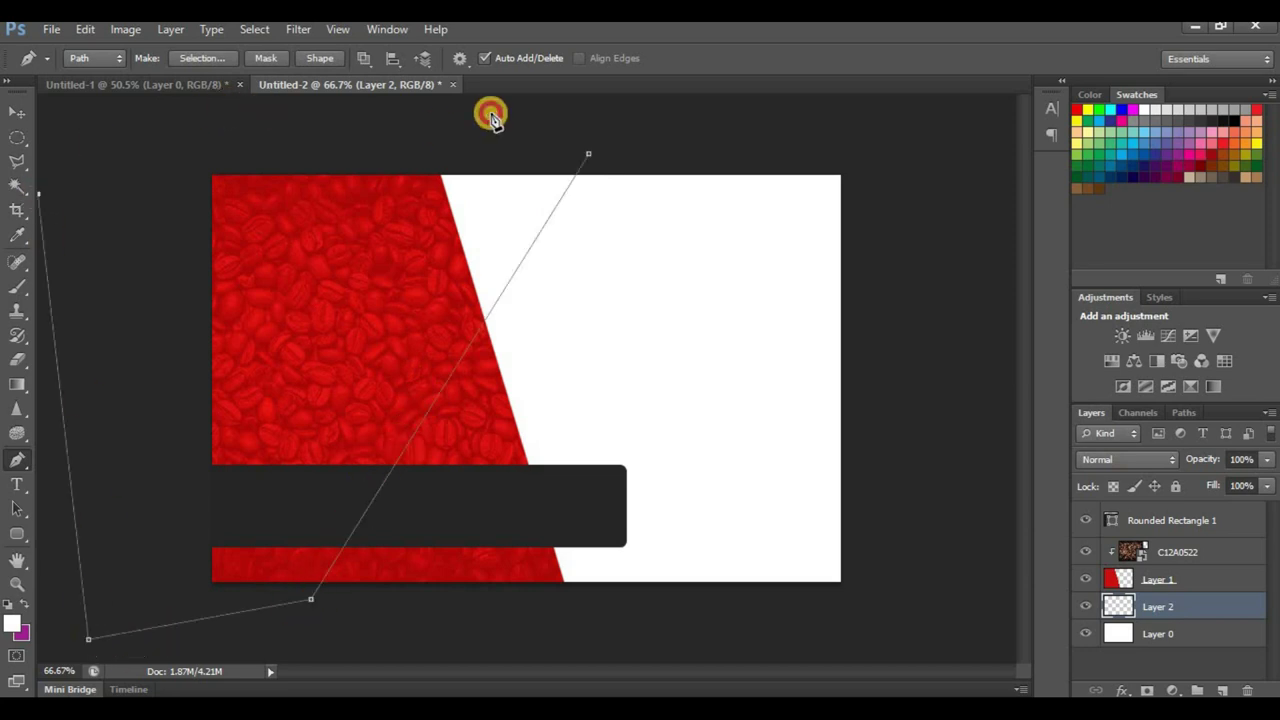
click(590, 158)
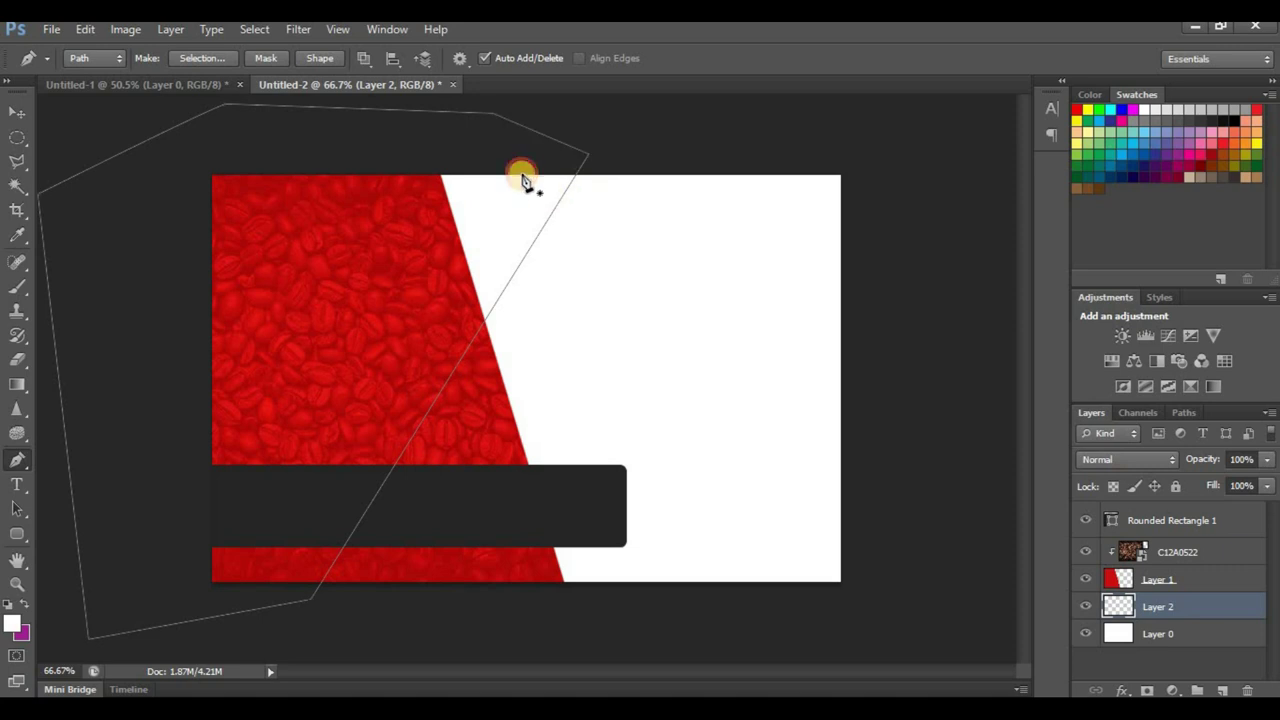
Step: Fill the path with the dark bar's grey 252525, then delete the path
right_click(414, 144)
key(Escape)
right_click(420, 267)
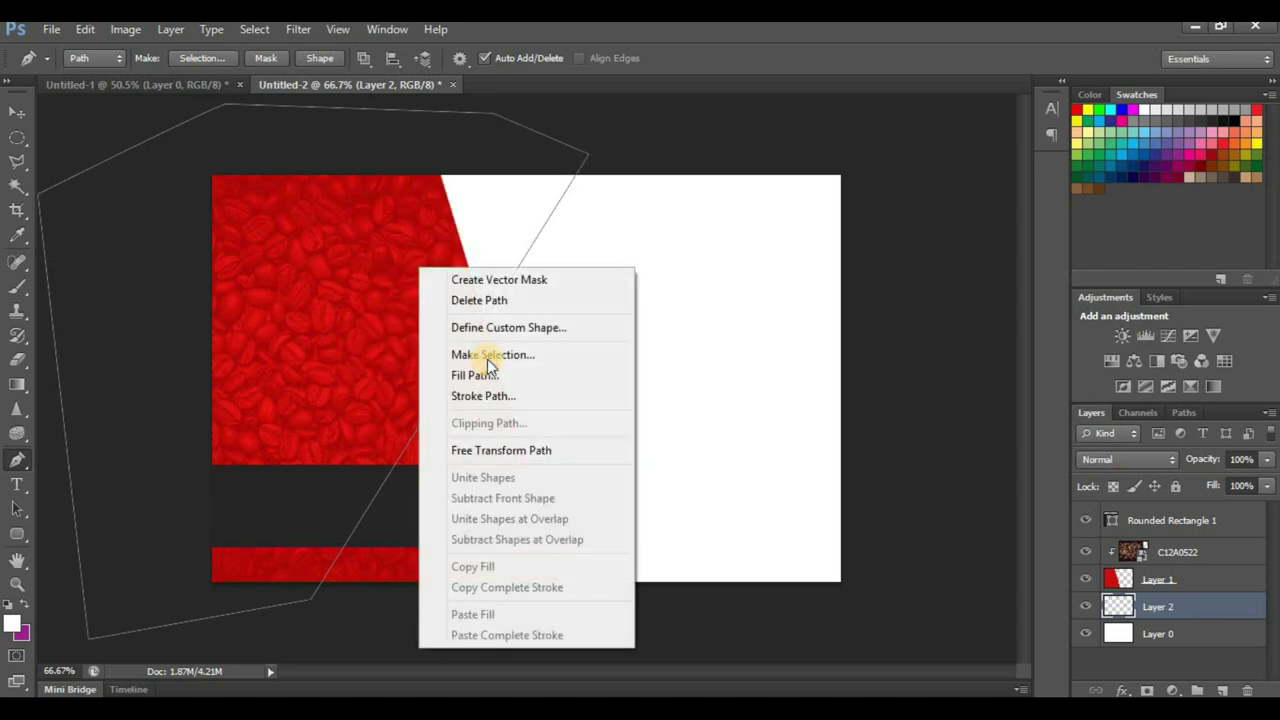
click(487, 375)
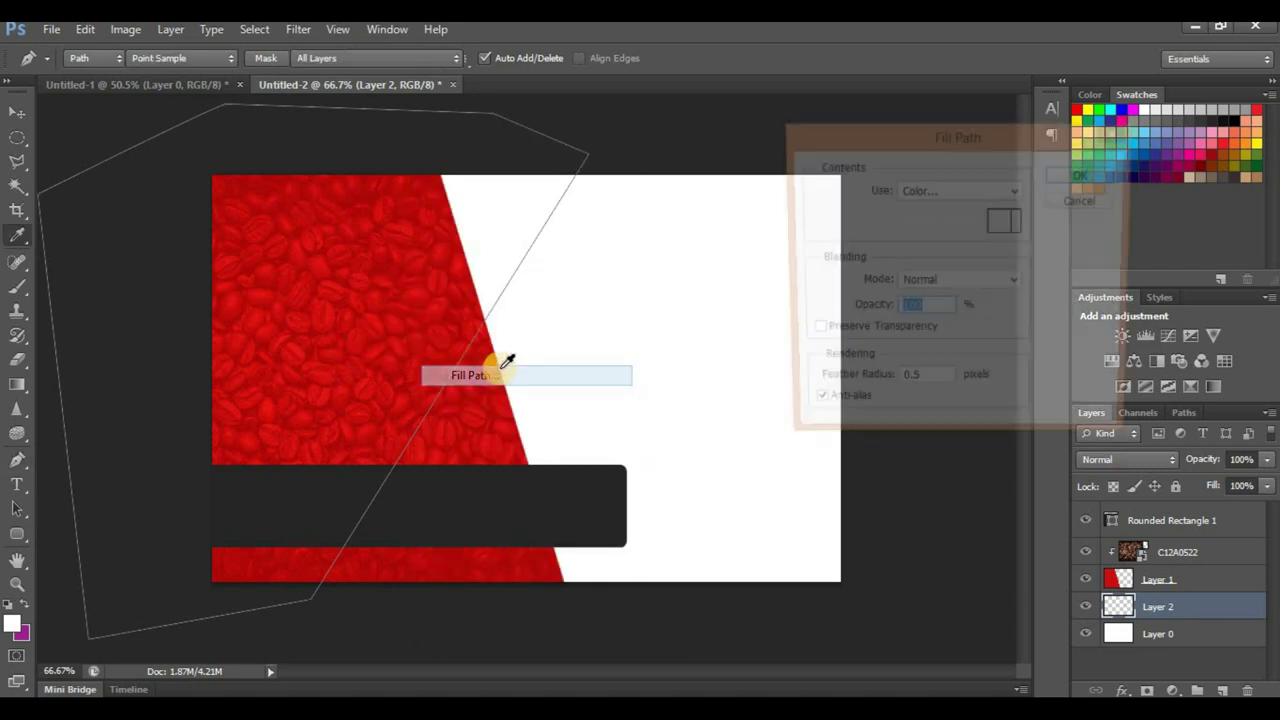
click(949, 193)
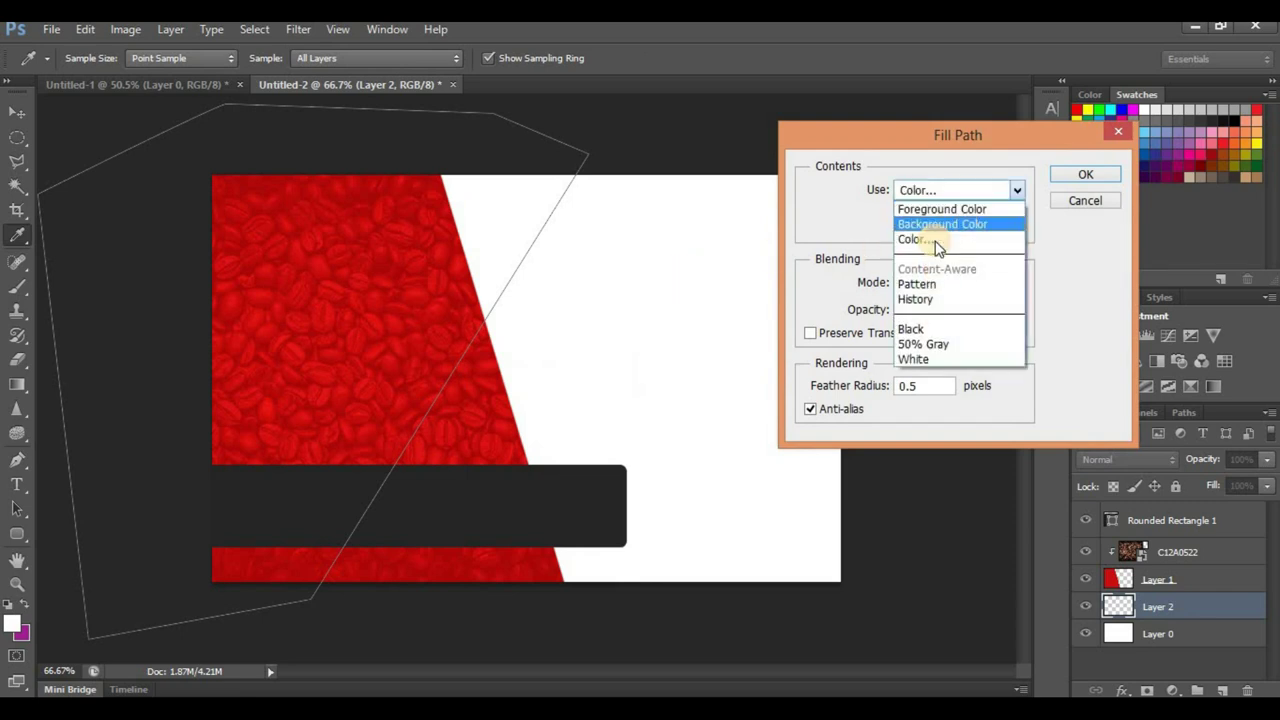
click(934, 240)
mouse_move(795, 272)
mouse_down()
mouse_move(792, 294)
mouse_move(785, 270)
mouse_up()
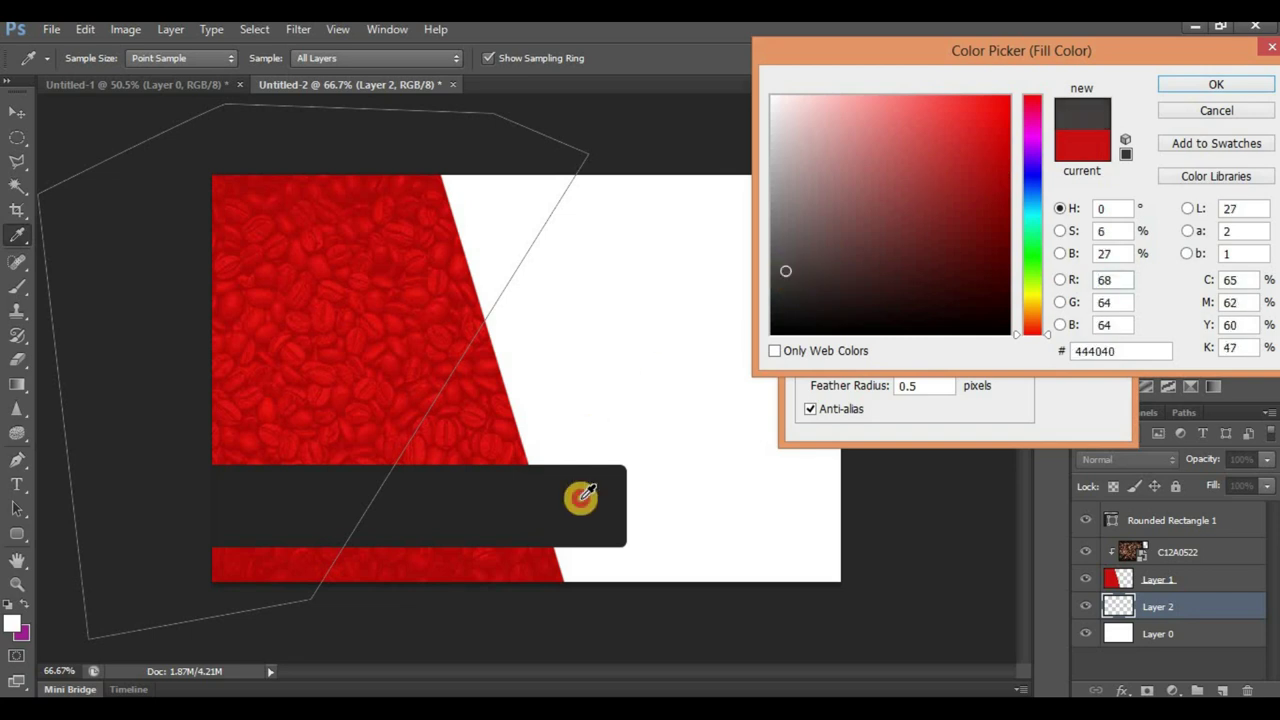
click(581, 498)
click(1194, 86)
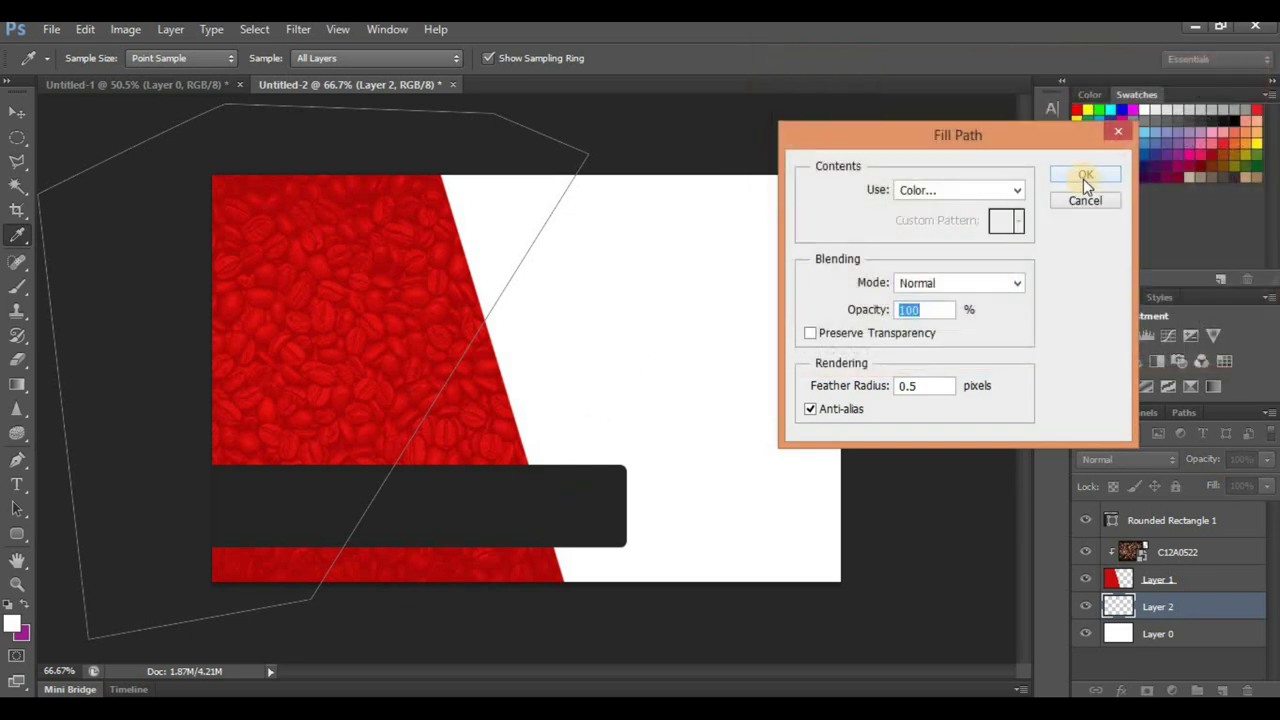
click(1085, 176)
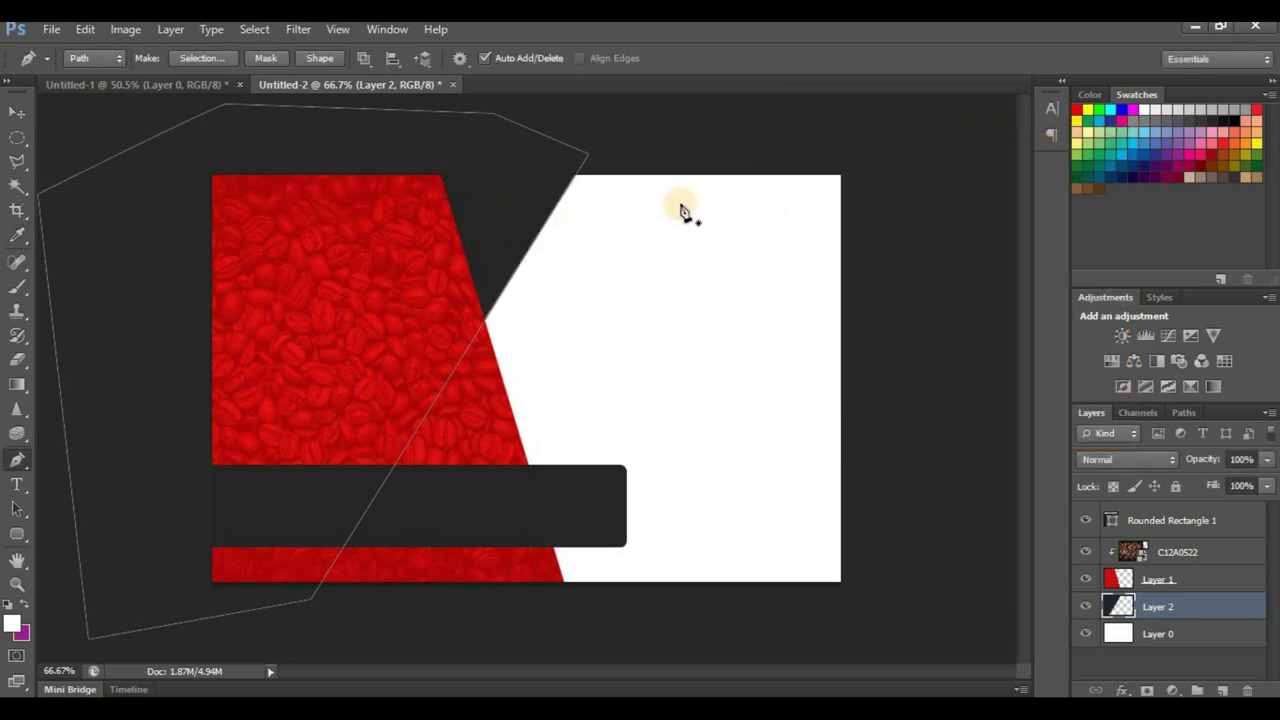
right_click(473, 233)
click(564, 264)
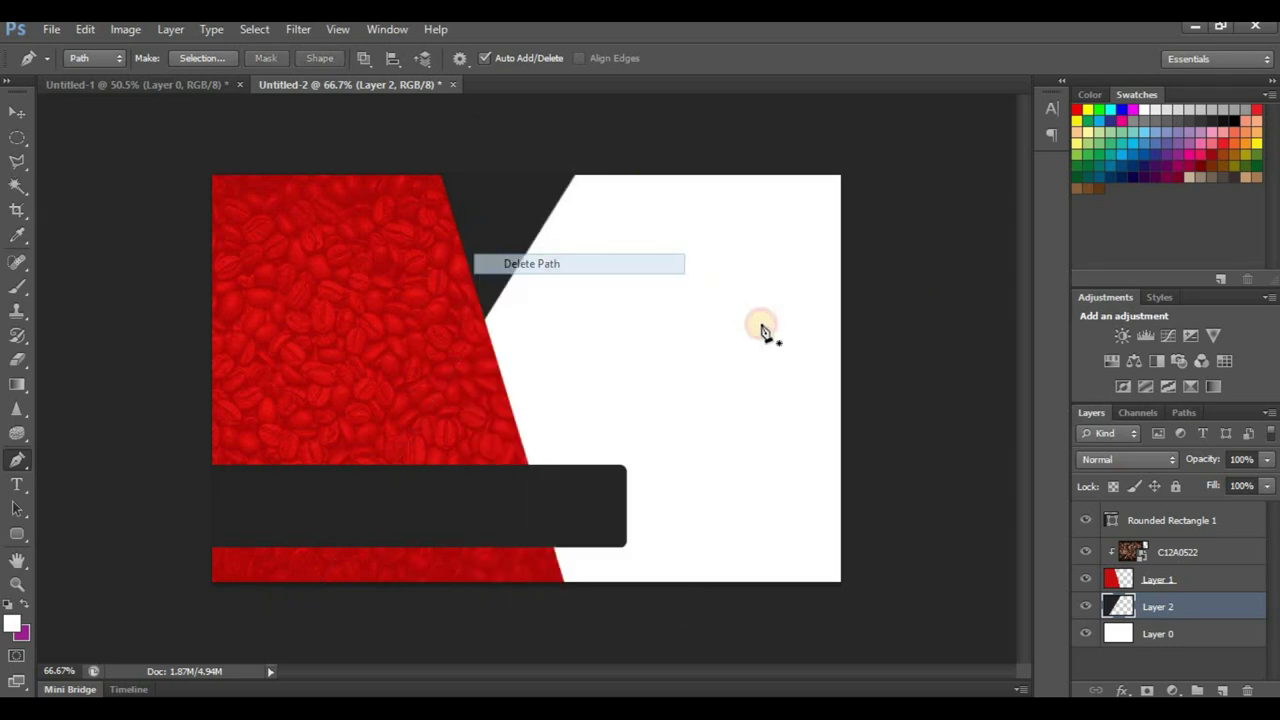
Step: Nudge the dark angled wedge up into place
click(12, 116)
drag(497, 249, 501, 227)
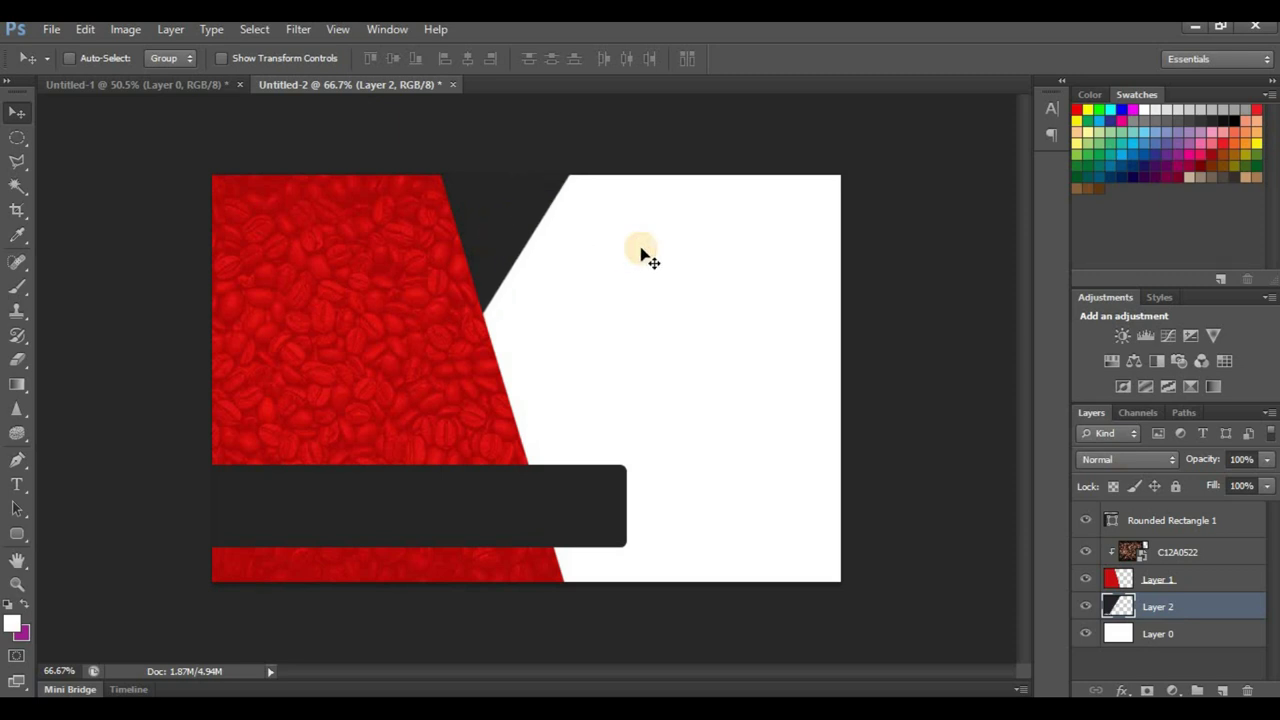
scroll(633, 375, down, 3)
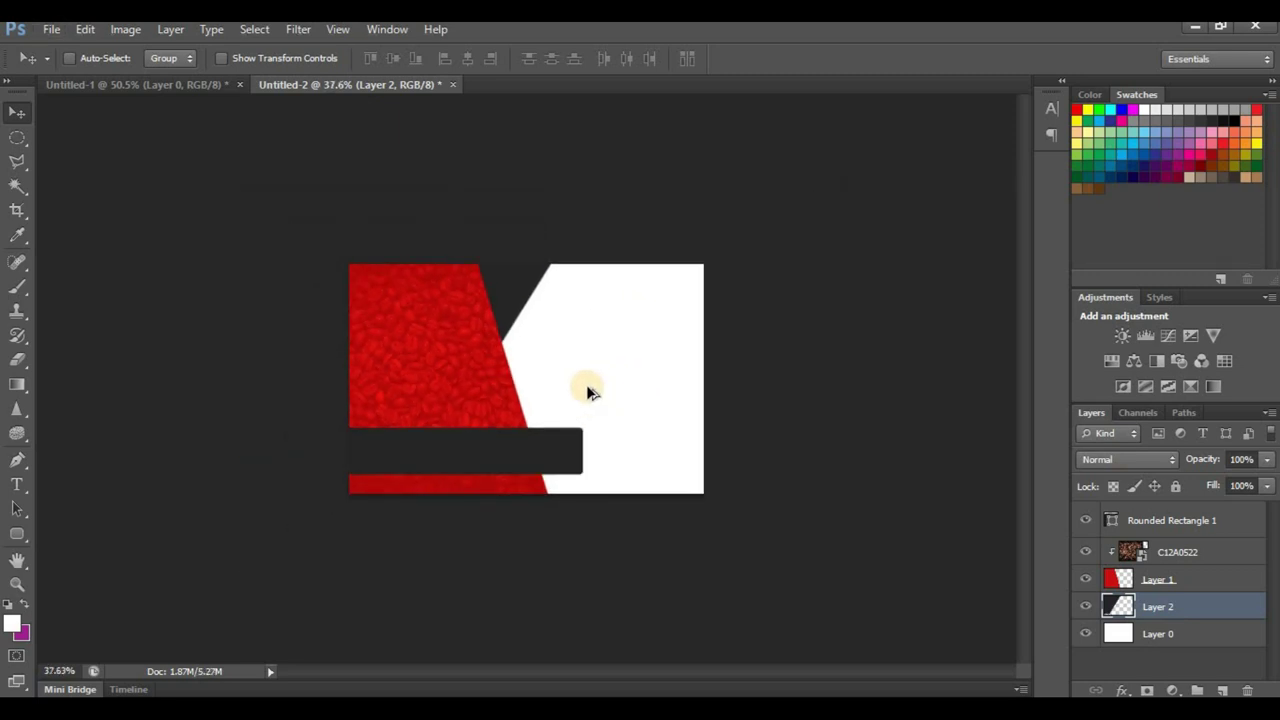
scroll(591, 376, up, 2)
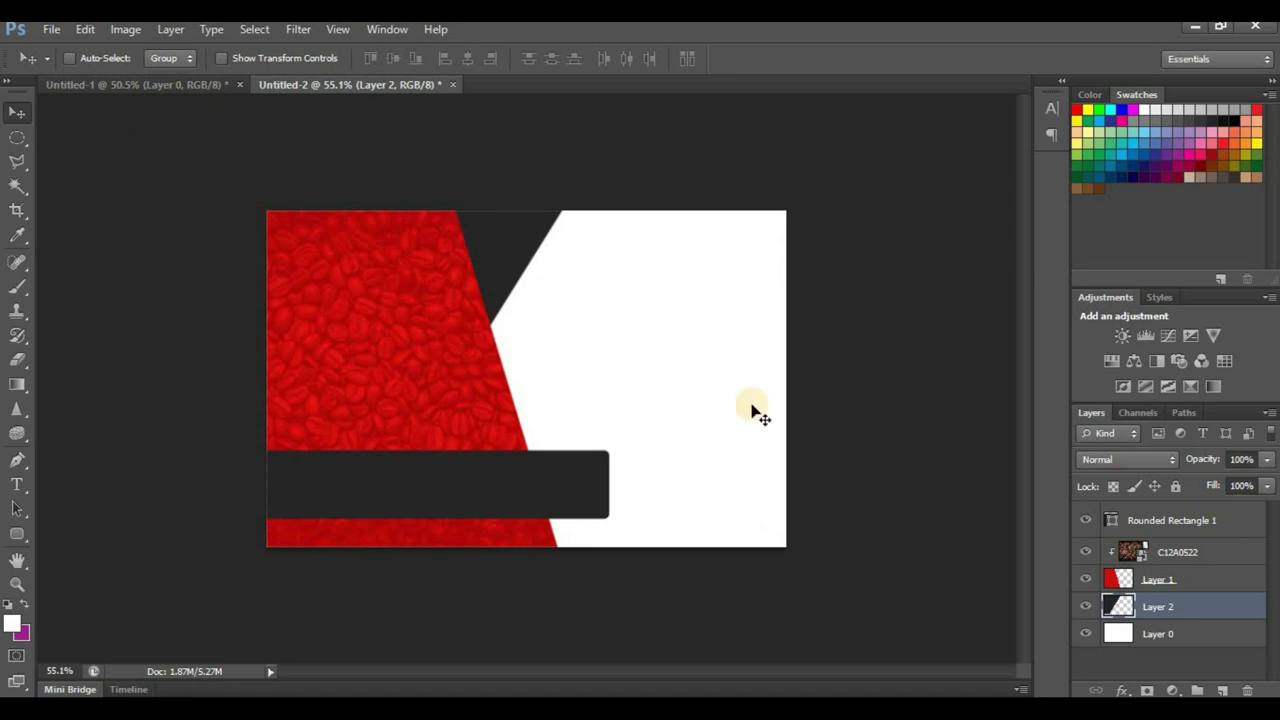
Step: Select the Coffee Shop logo on Untitled-1's Layer 1 with an elliptical marquee, then return to Untitled-2
click(145, 104)
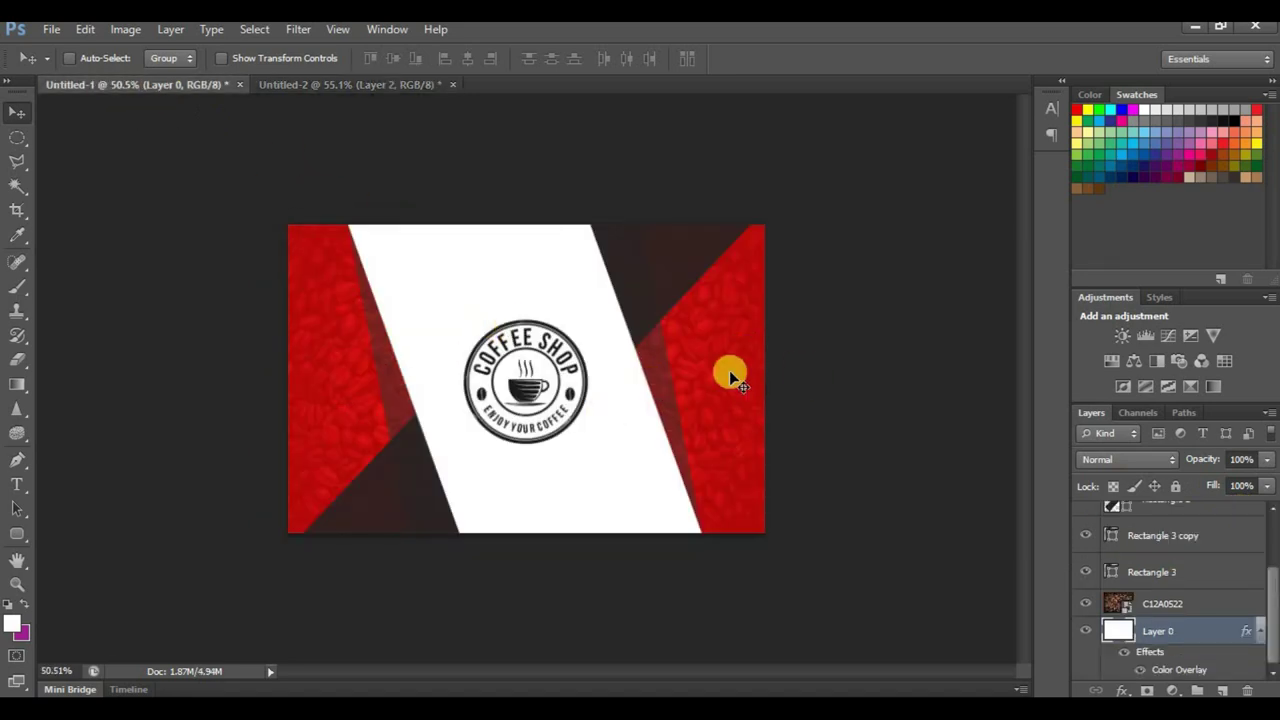
click(13, 140)
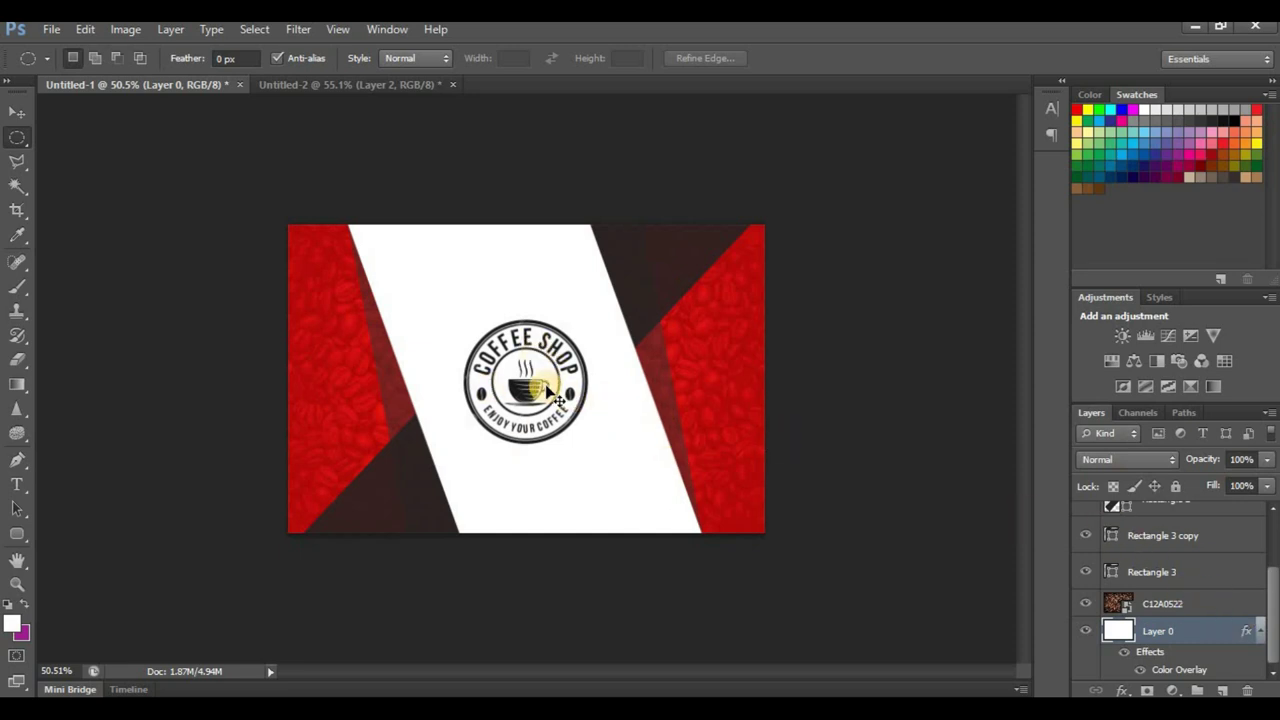
click(1270, 542)
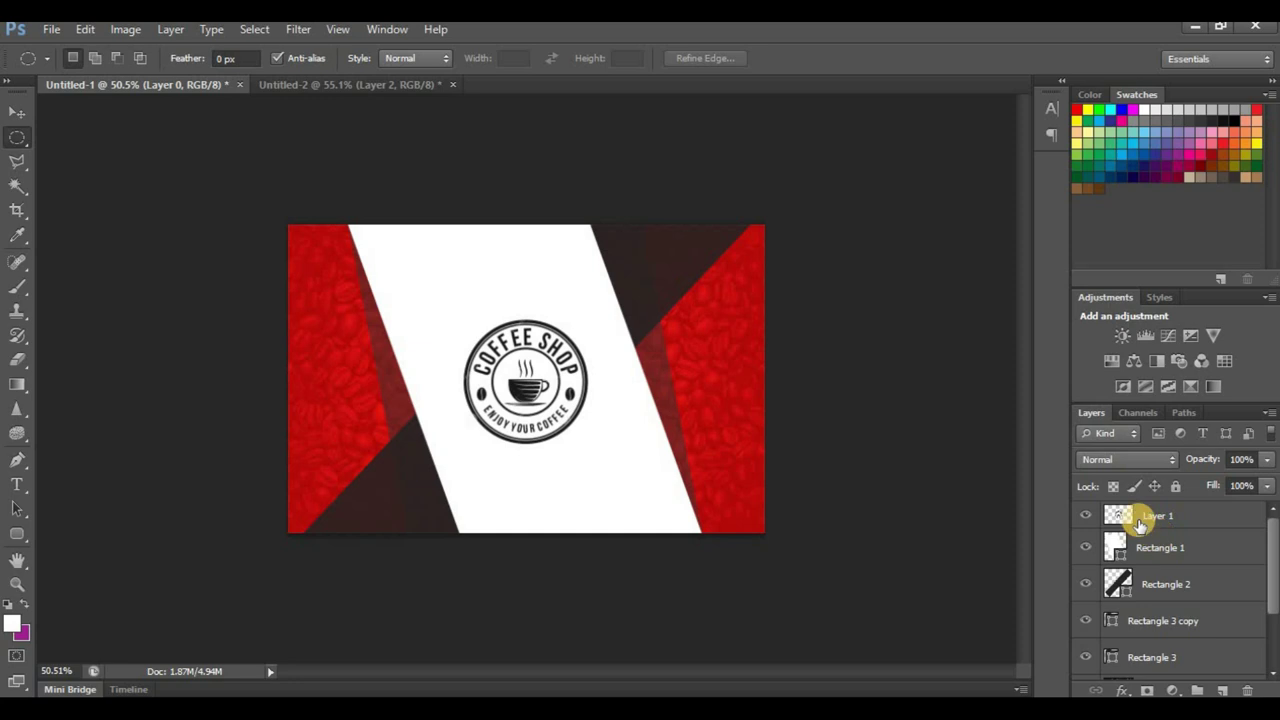
click(1150, 516)
drag(439, 297, 725, 394)
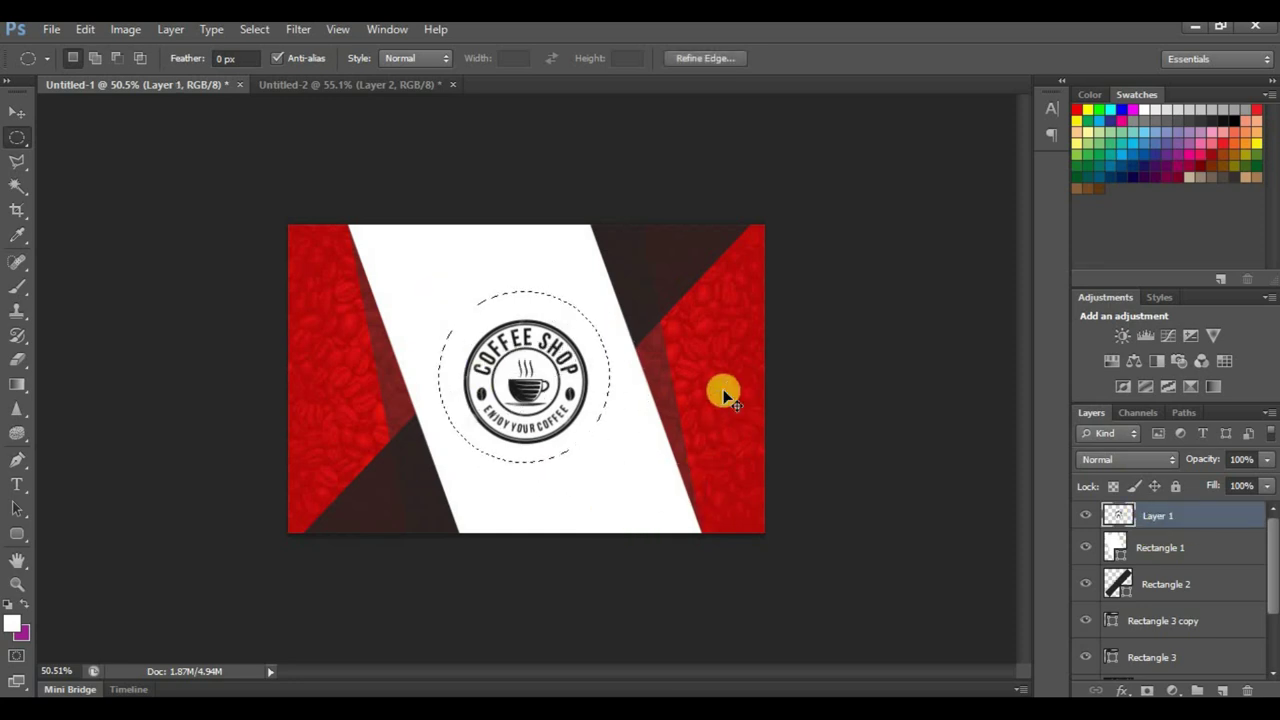
click(290, 84)
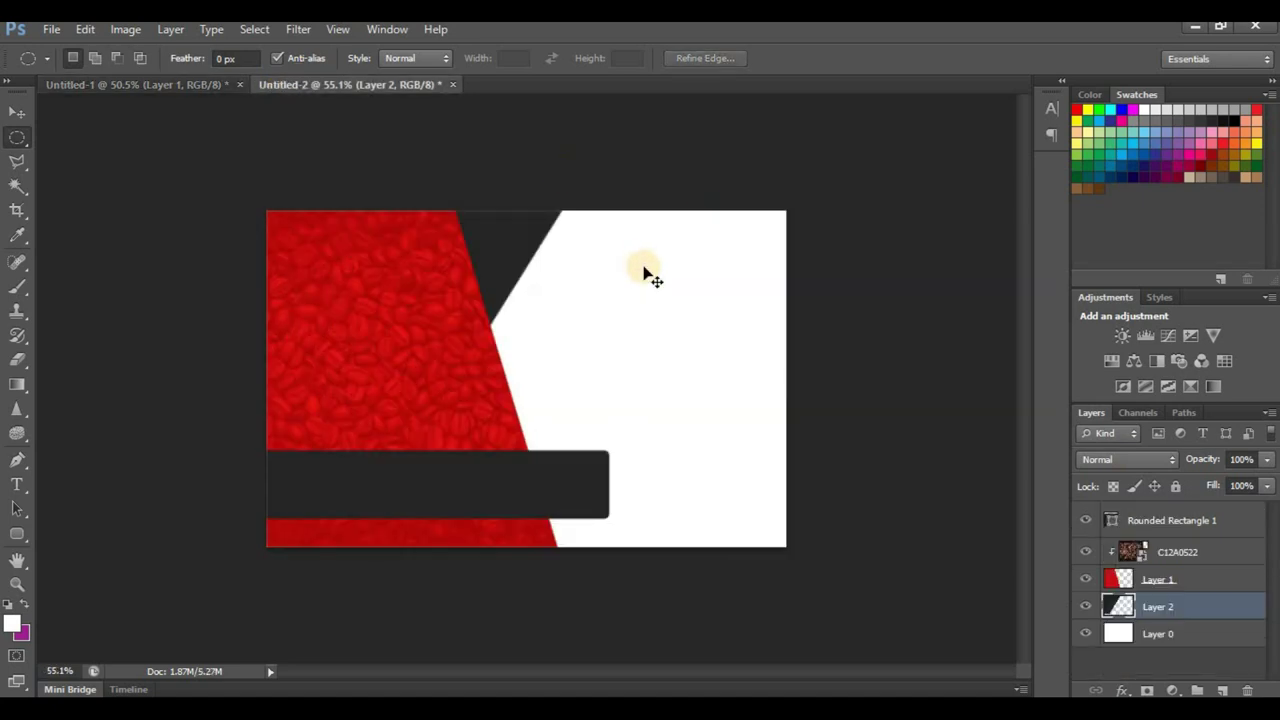
Step: Paste the logo, move it to the upper right, and shrink it
key(ctrl+v)
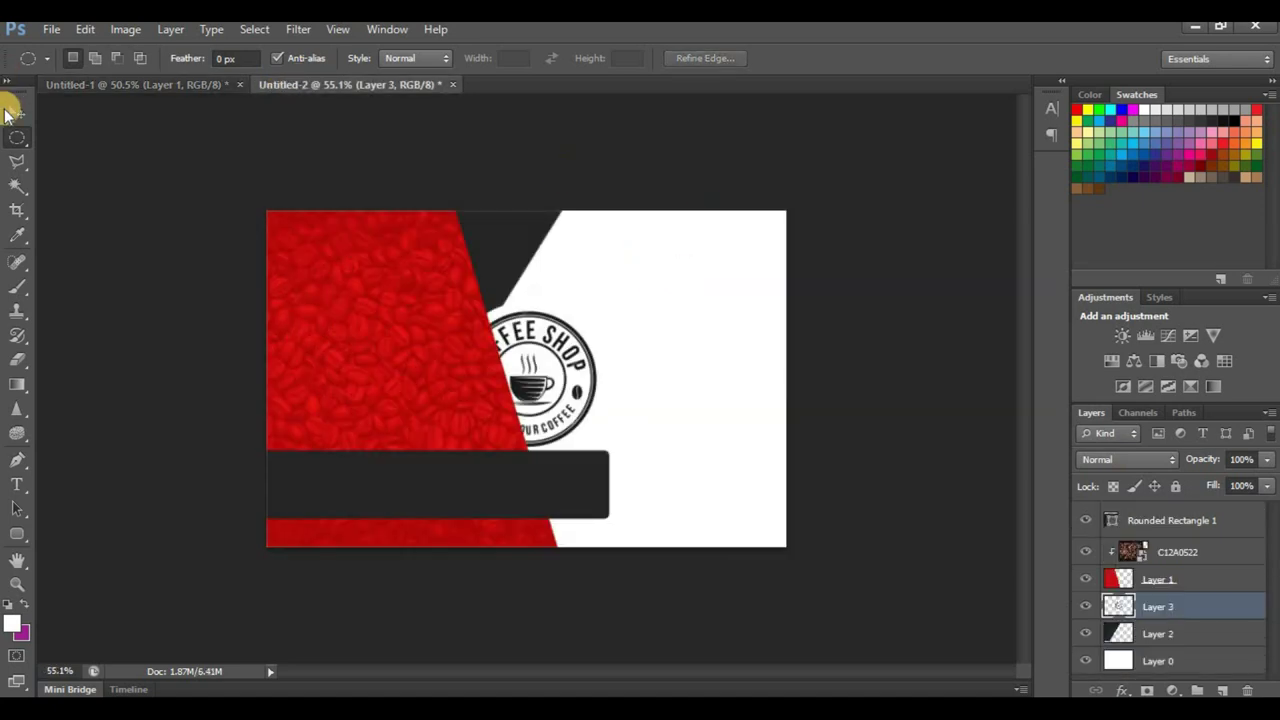
click(12, 112)
drag(568, 381, 703, 303)
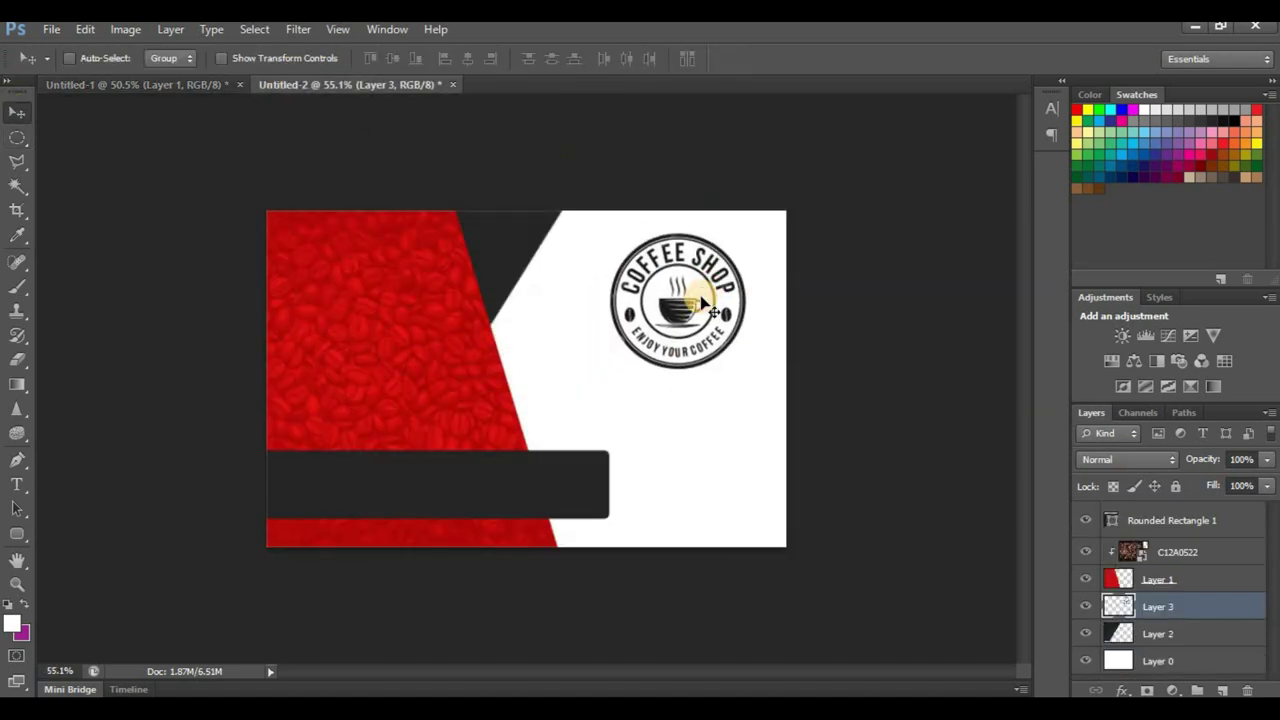
key(ctrl+t)
drag(597, 379, 680, 304)
click(941, 57)
Step: Fine-tune the logo's size and position in the upper-right white area
drag(737, 245, 675, 278)
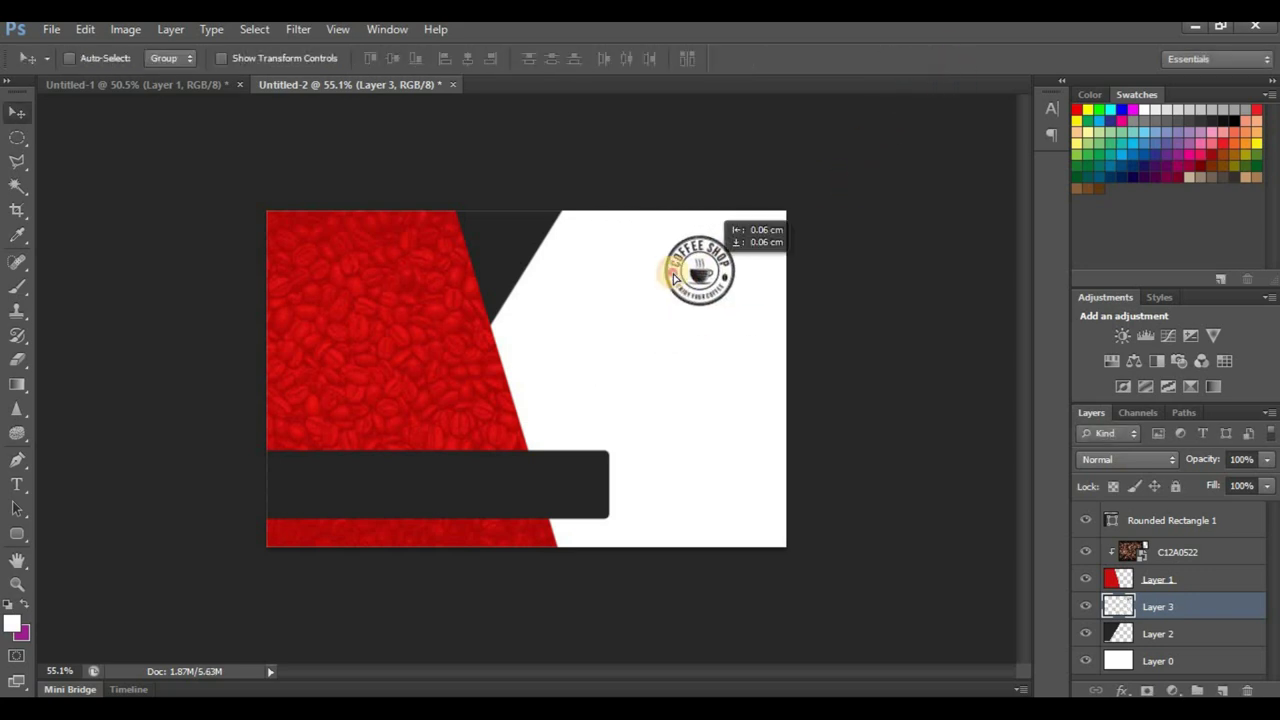
key(ctrl+t)
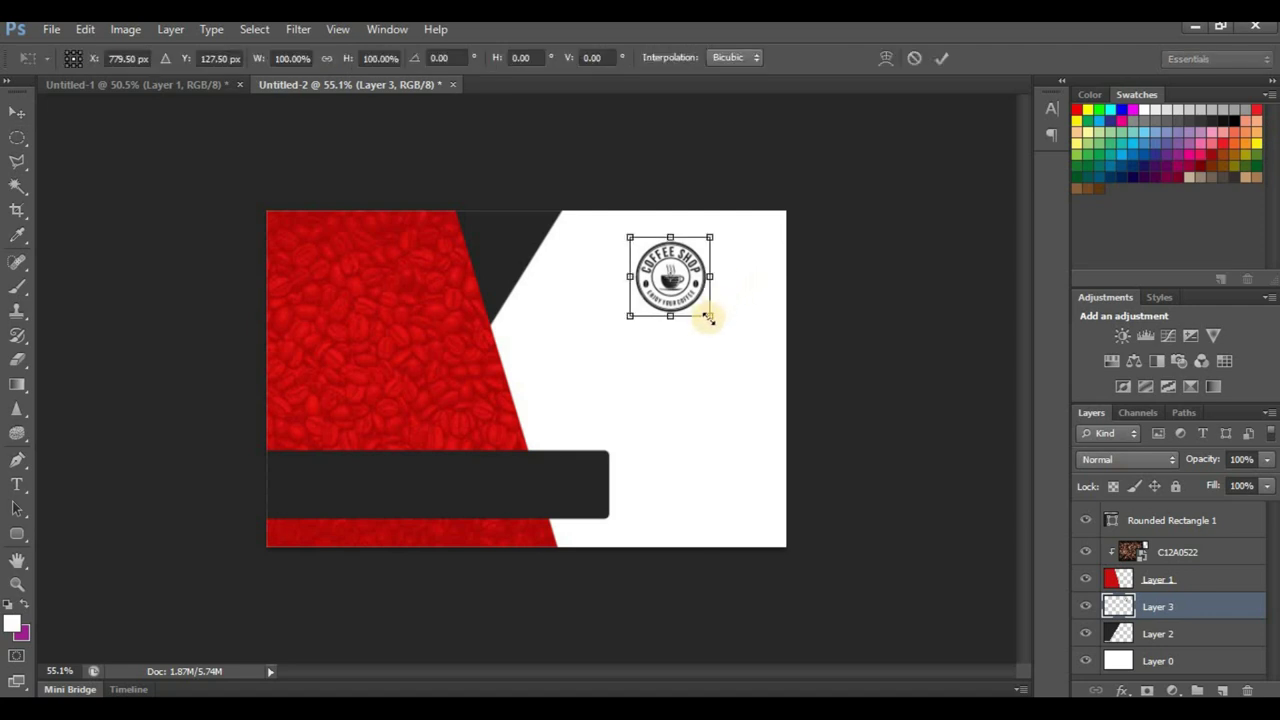
drag(718, 335, 720, 251)
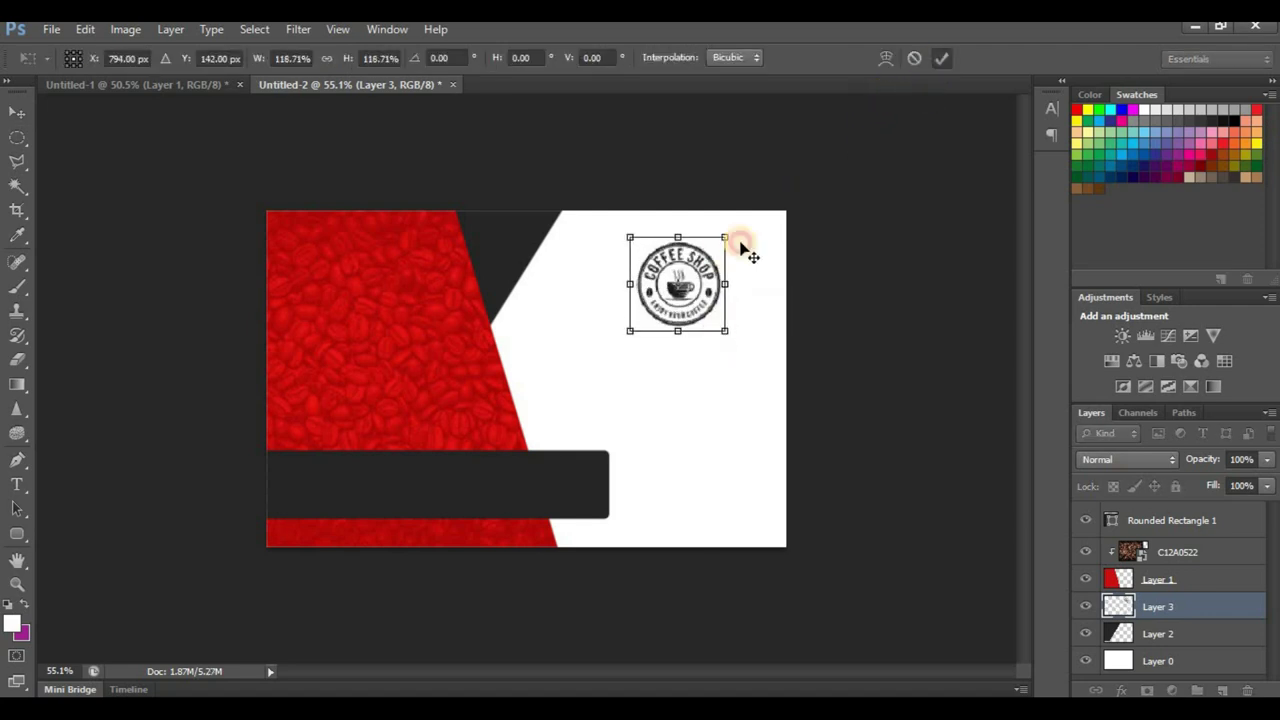
key(Return)
drag(689, 298, 690, 295)
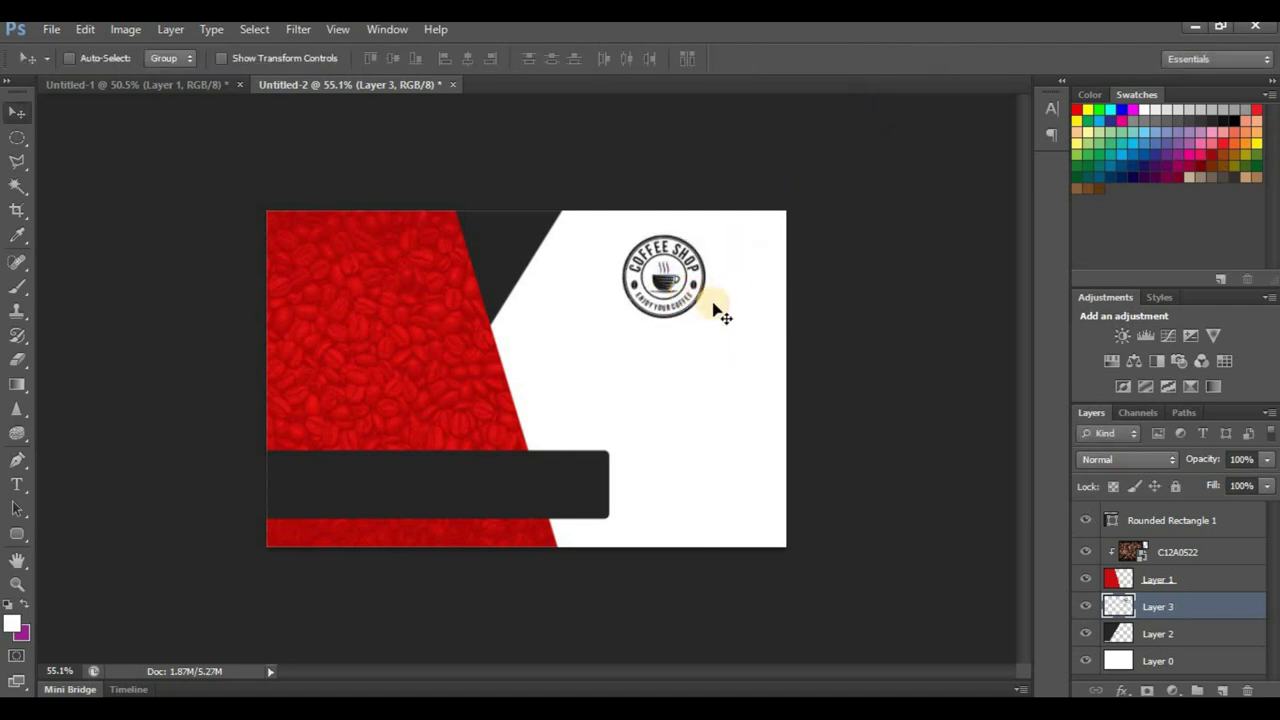
drag(460, 343, 446, 394)
click(1165, 579)
Step: Stretch the red panel and the dark bar out to the card's left edge
key(ctrl+t)
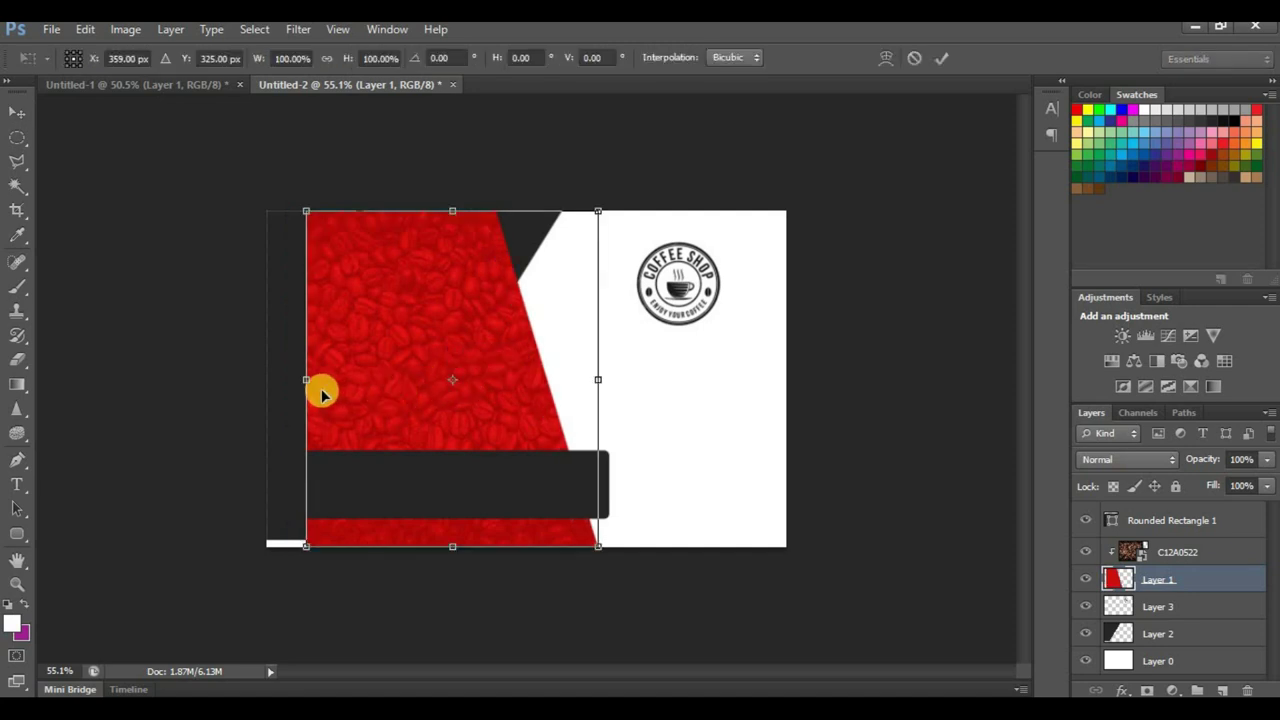
drag(309, 379, 249, 379)
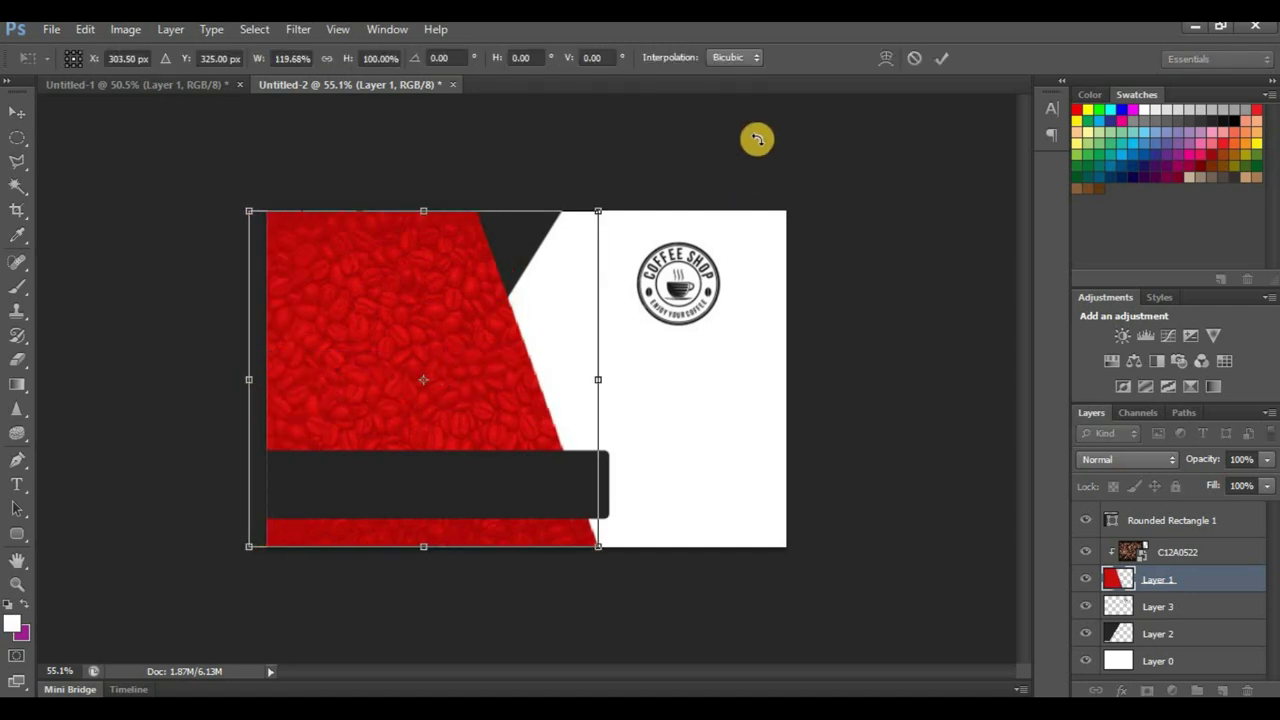
key(Return)
drag(514, 234, 569, 229)
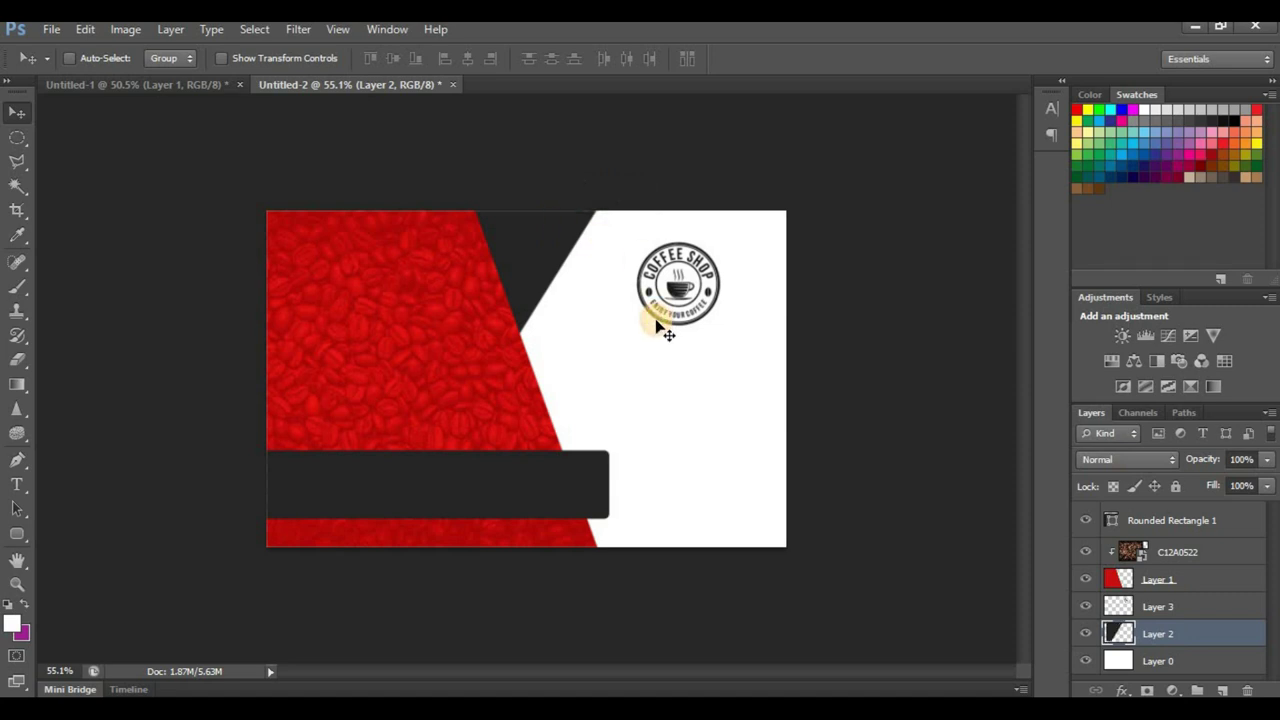
ctrl+click(588, 479)
key(ctrl+t)
drag(612, 448, 647, 444)
click(943, 57)
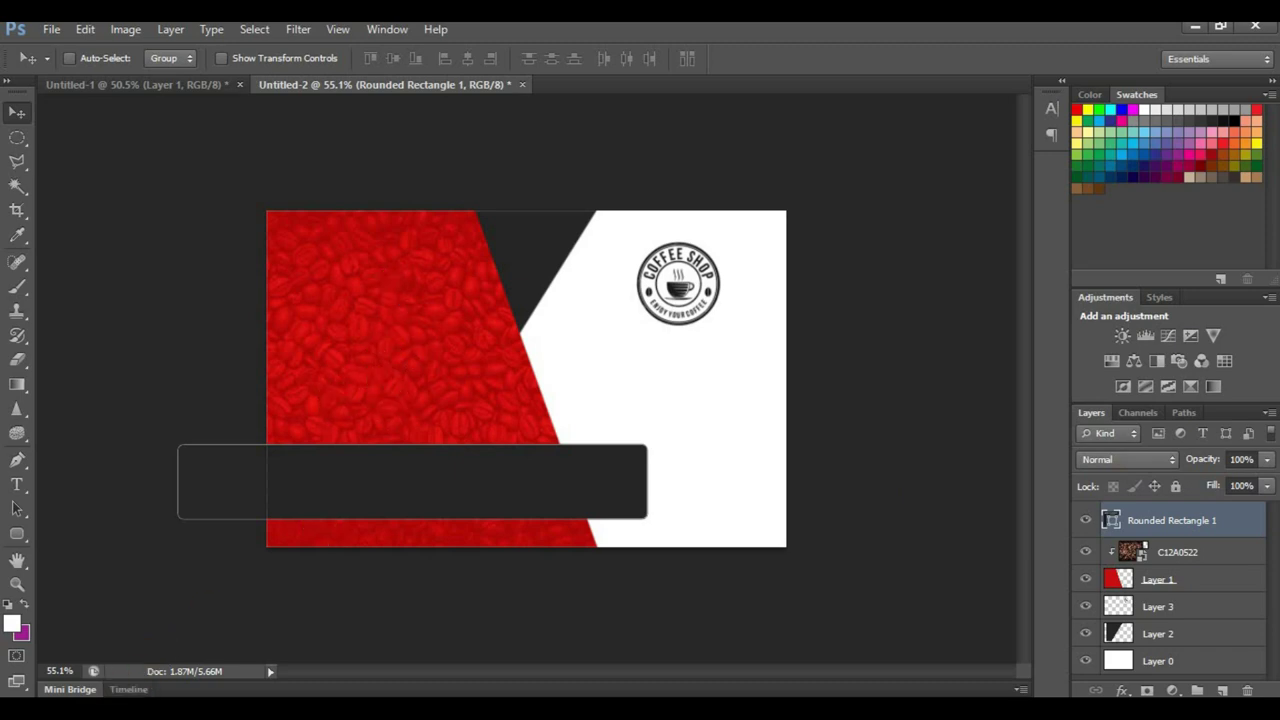
Step: Select the envelope, phone, pin and globe icon files in Explorer and drag them into the card
key(alt+Tab)
click(352, 262)
ctrl+click(294, 318)
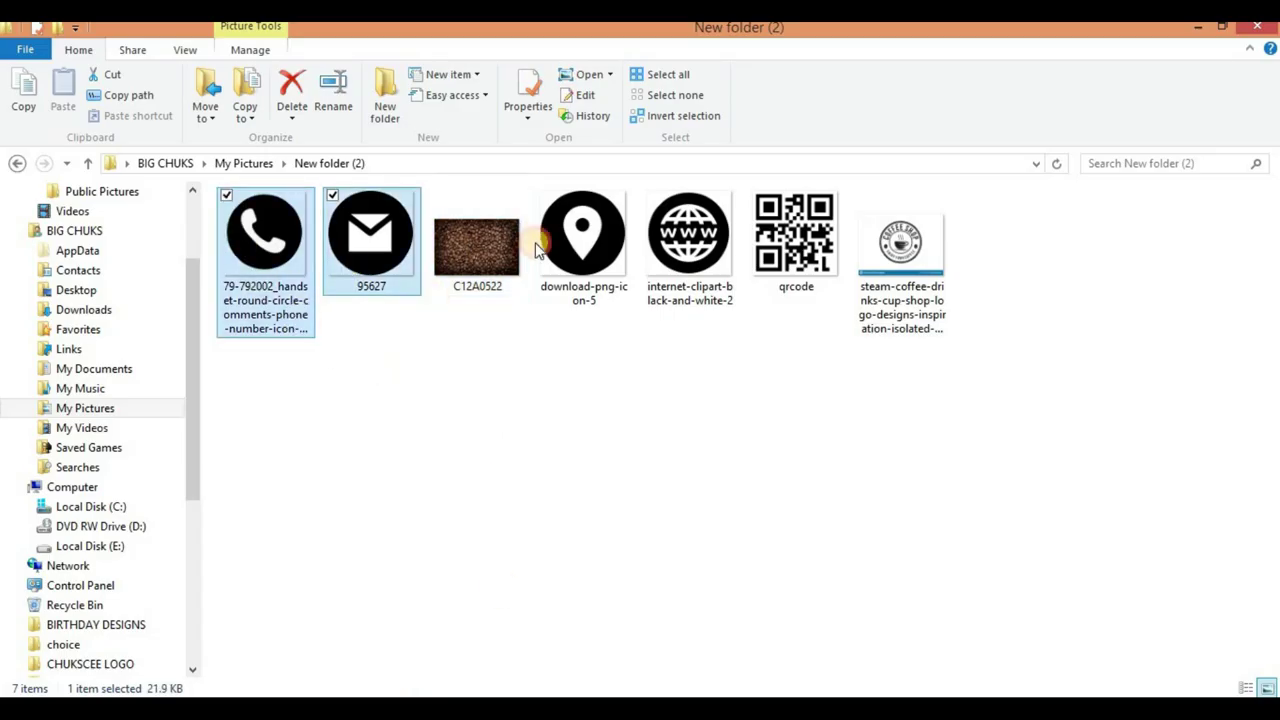
ctrl+click(600, 288)
ctrl+click(700, 295)
drag(723, 297, 517, 376)
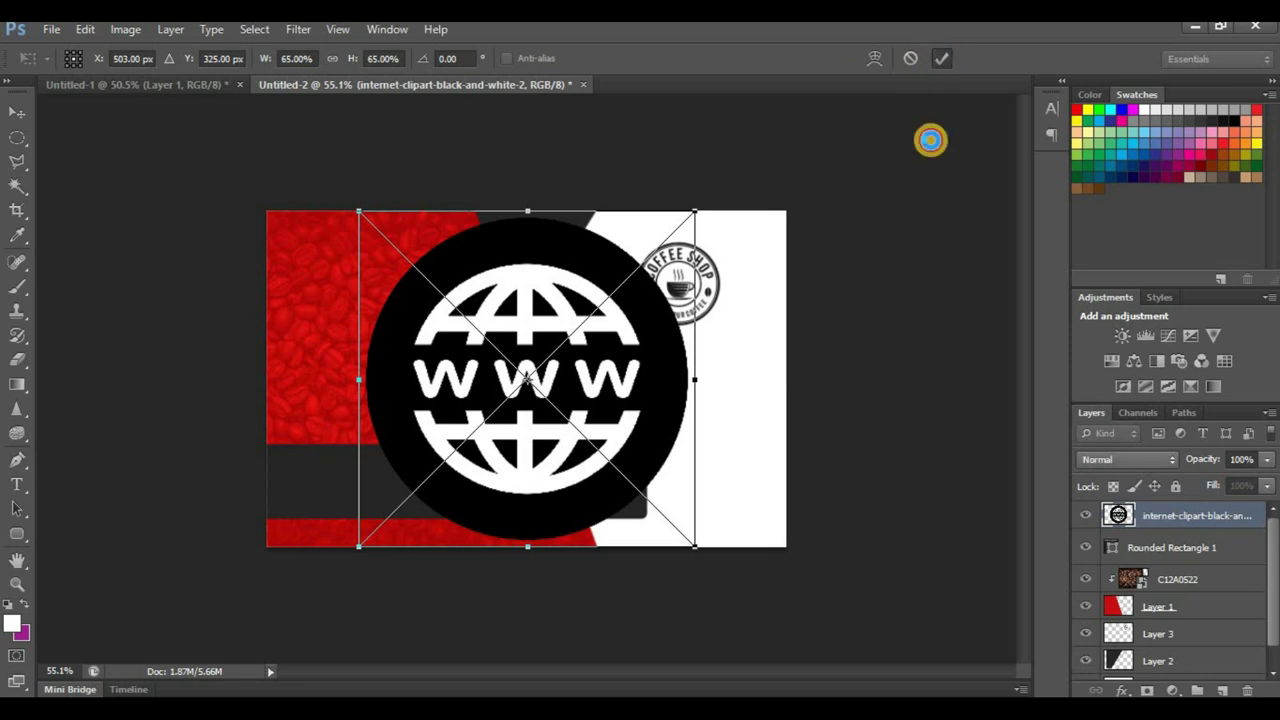
Step: Commit the placement of the globe, phone, envelope and pin icons
click(941, 58)
click(941, 60)
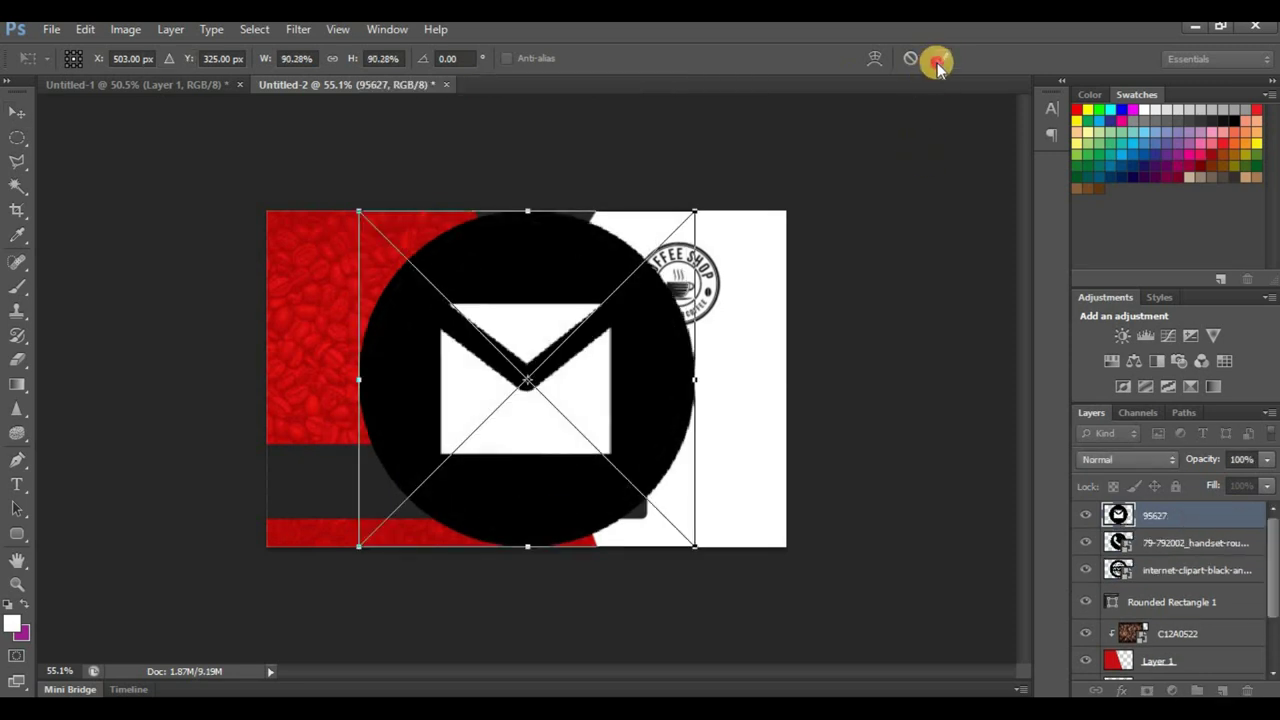
click(938, 60)
click(940, 87)
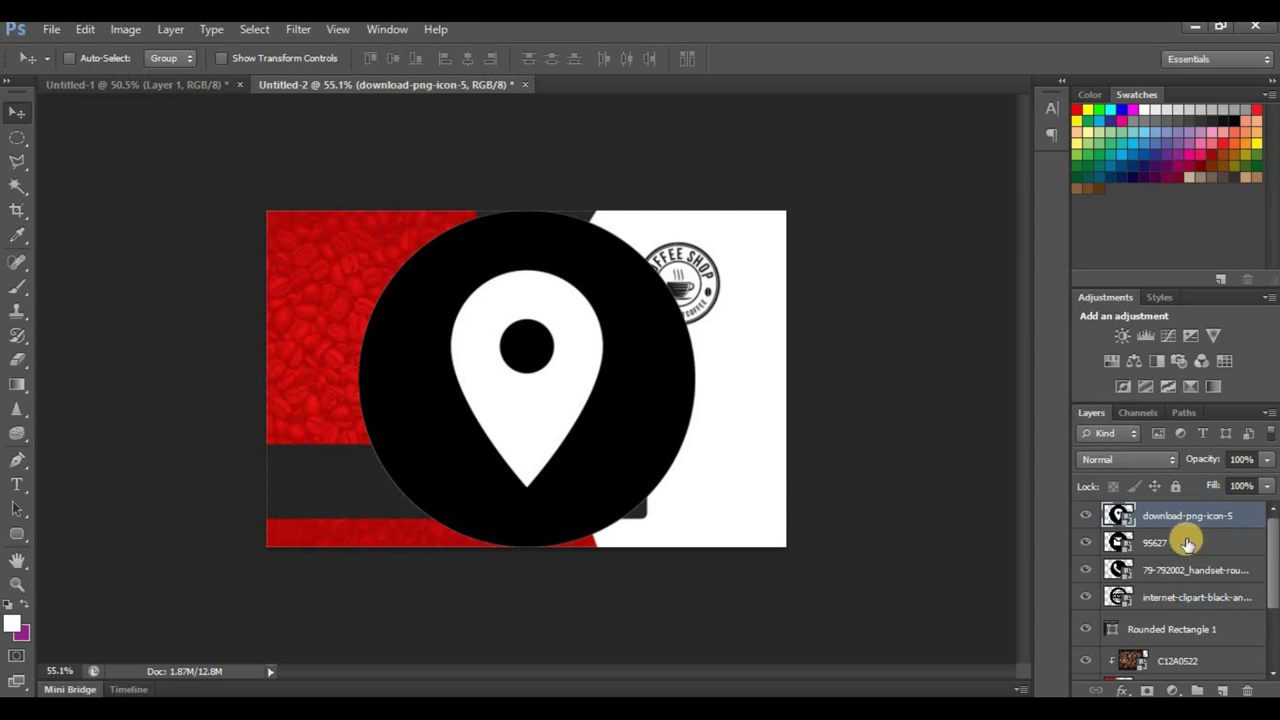
Step: Scale the four selected icon layers together down to about 11%
shift+click(1180, 568)
shift+click(1180, 594)
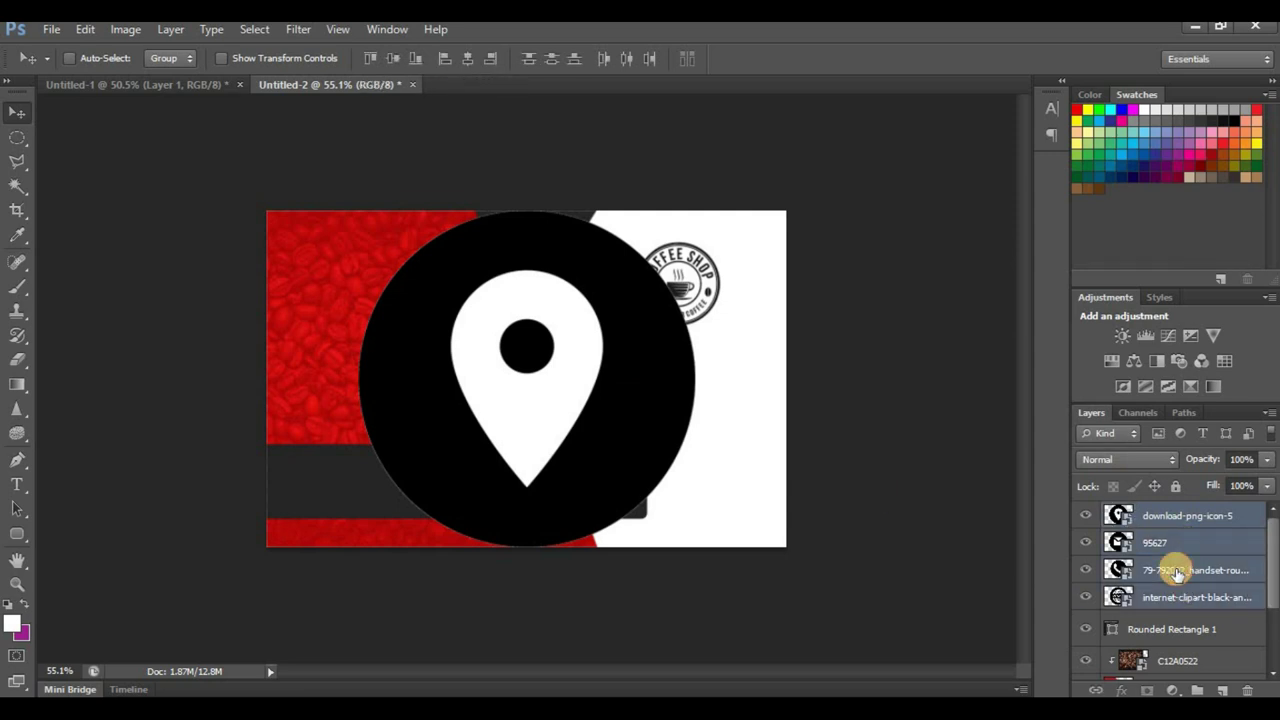
key(ctrl+t)
drag(694, 207, 346, 406)
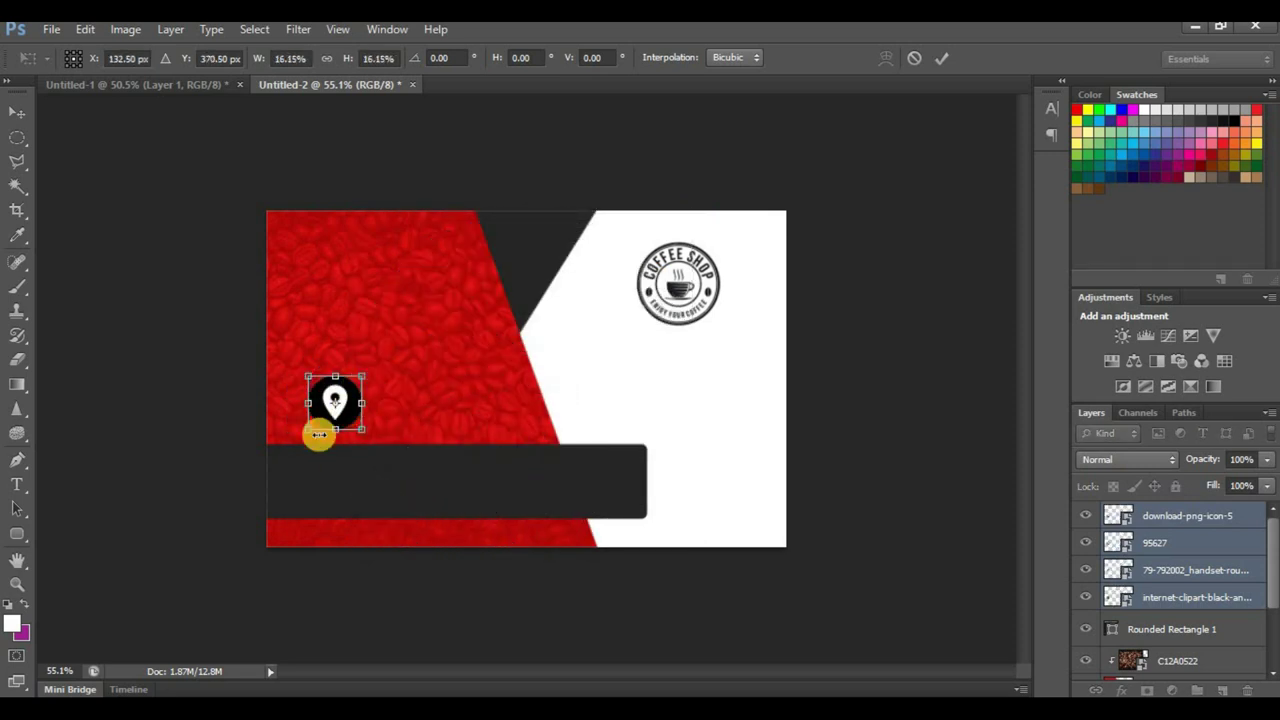
key(ctrl+plus)
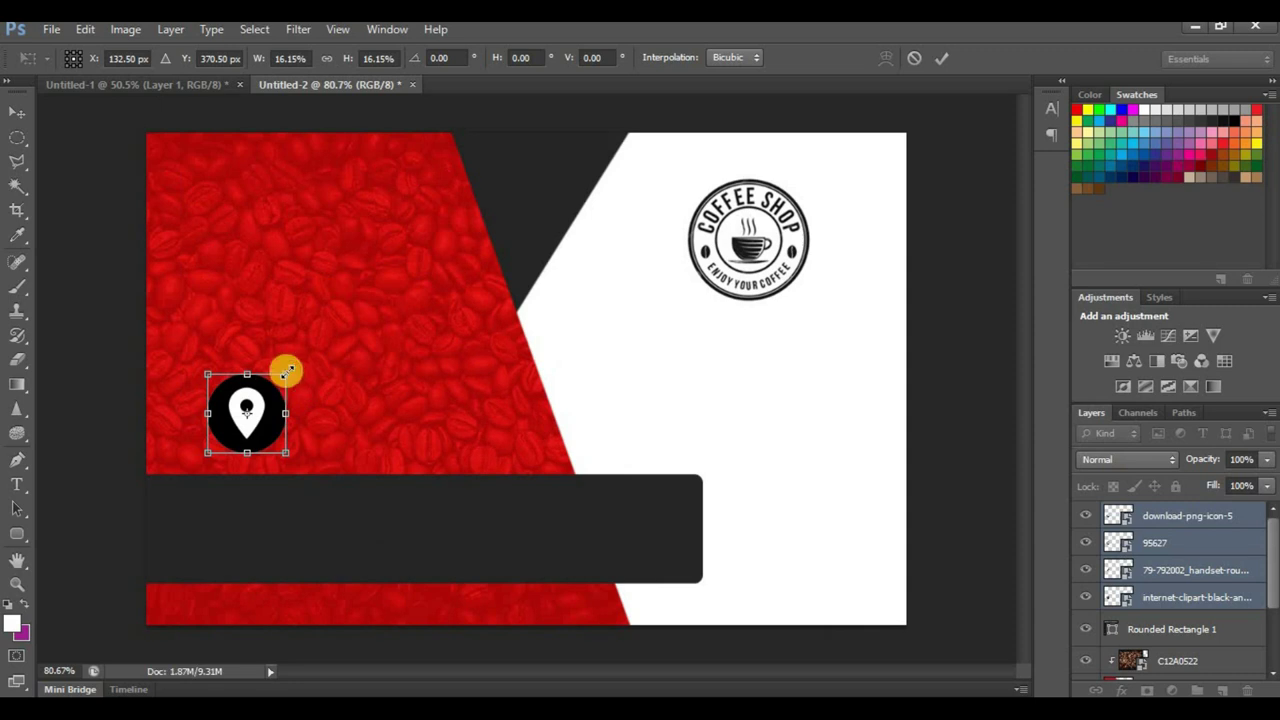
drag(286, 376, 261, 400)
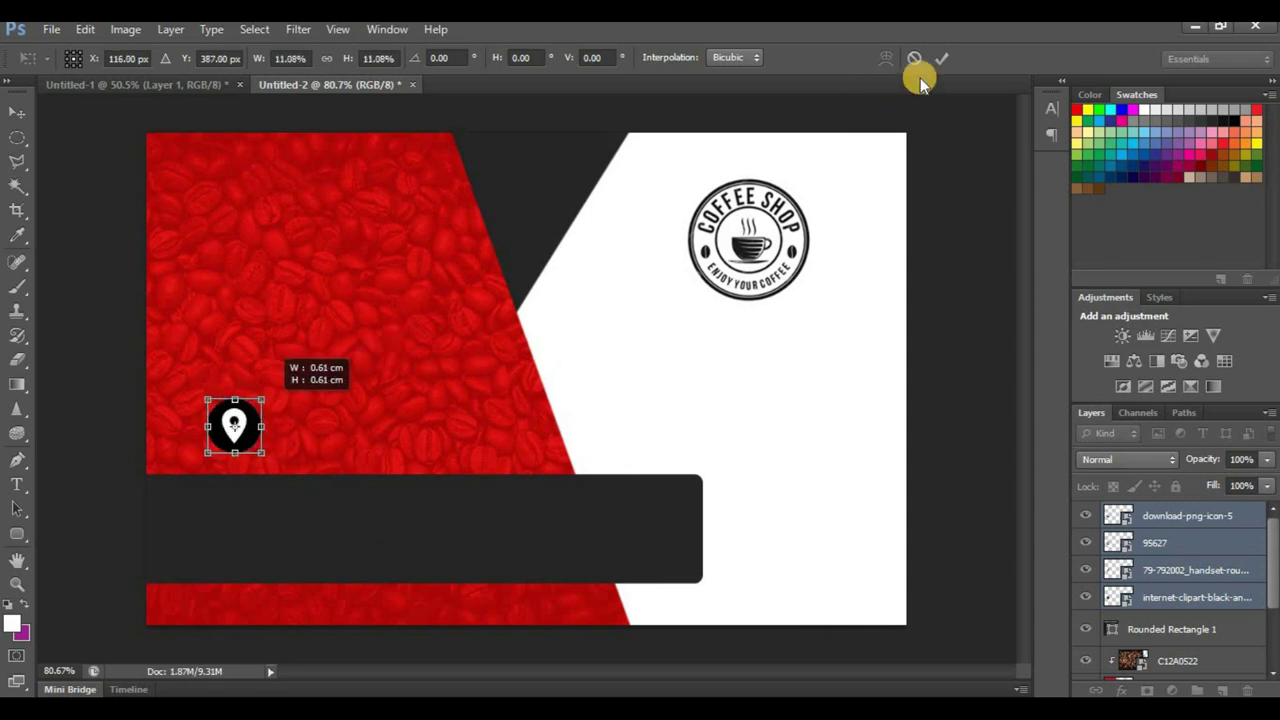
click(941, 58)
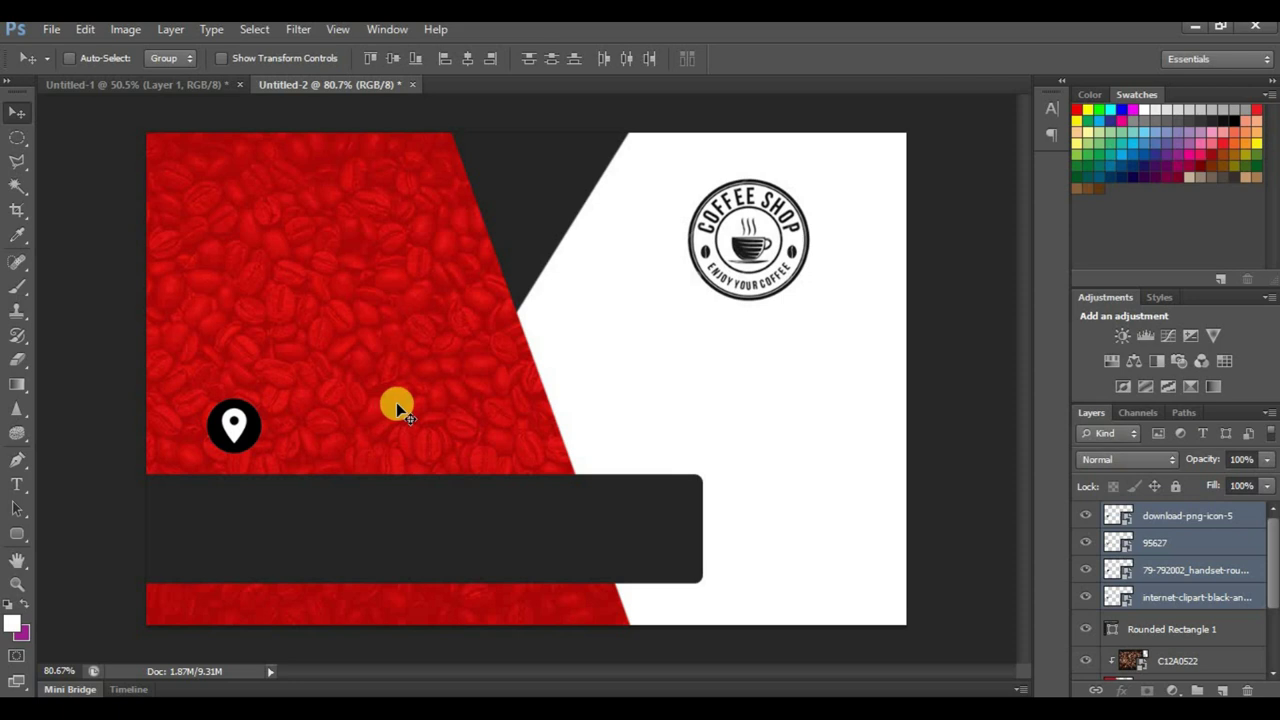
Step: Move the pin, envelope and phone icons up into a column: phone, envelope, pin, globe
click(1160, 518)
click(1084, 514)
click(1084, 514)
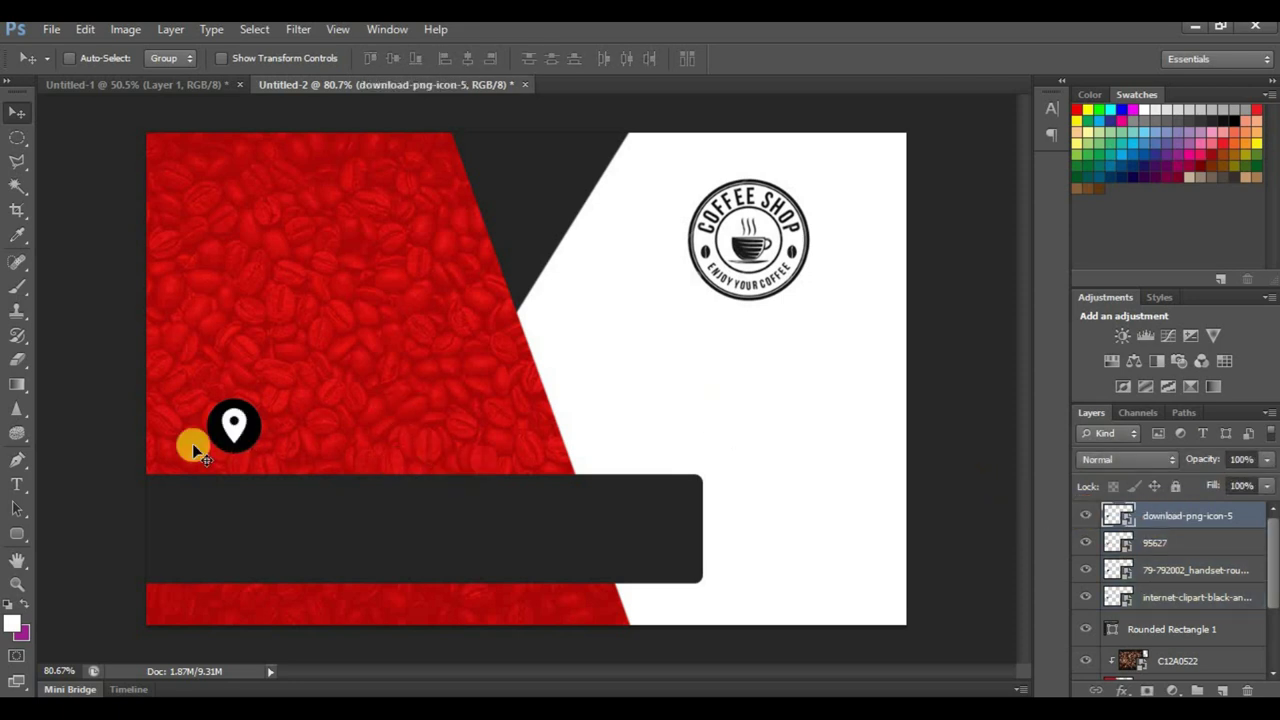
drag(242, 408, 242, 333)
drag(240, 440, 247, 295)
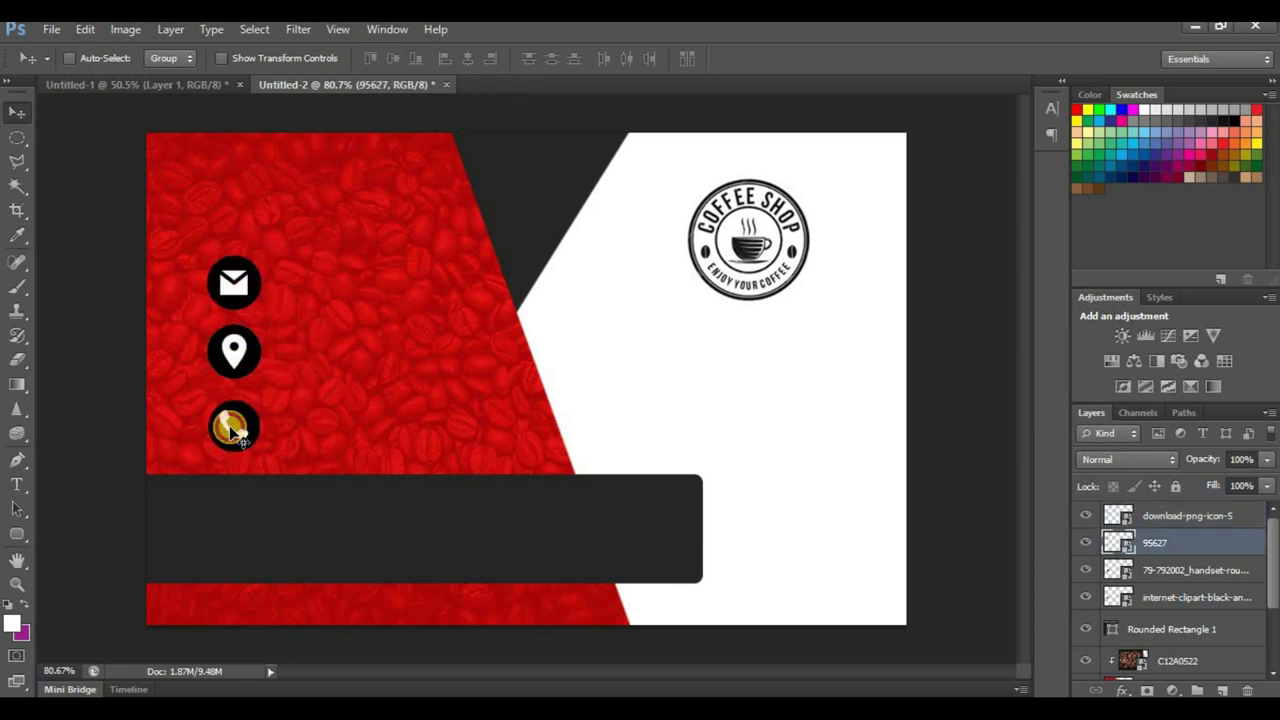
ctrl+click(232, 428)
drag(240, 288, 244, 216)
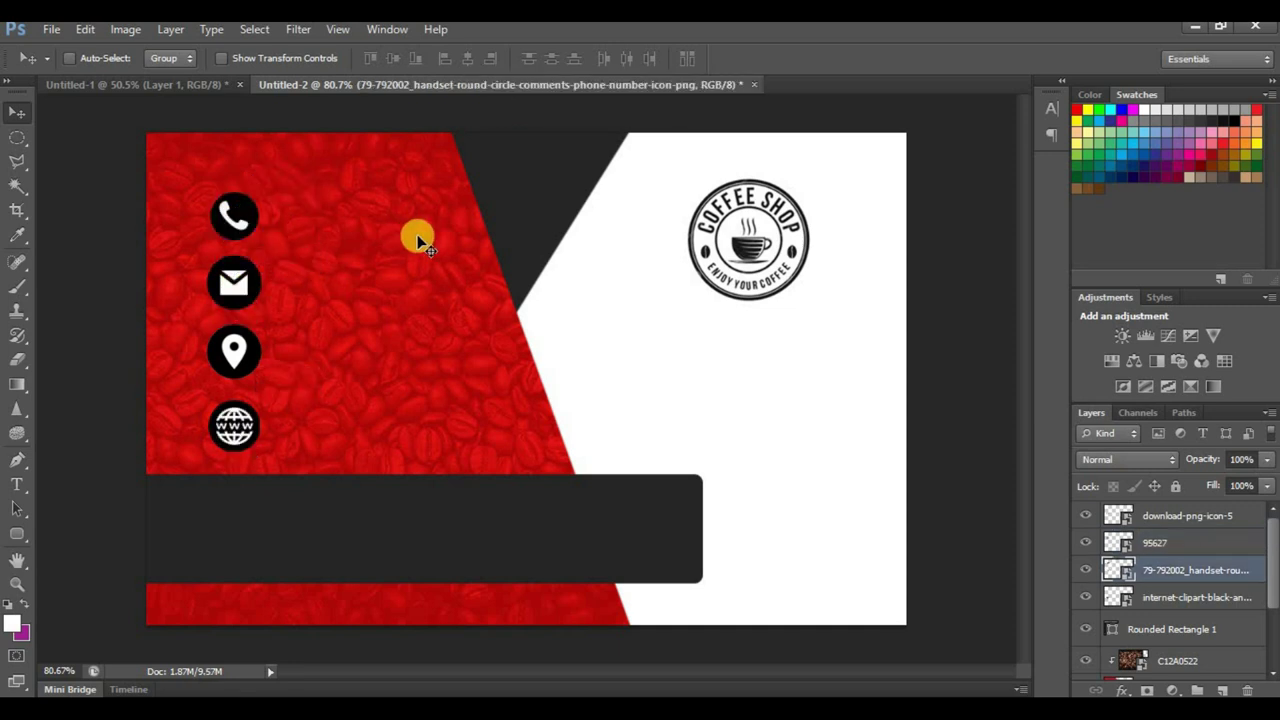
key(ctrl+minus)
key(ctrl+minus)
key(ctrl+plus)
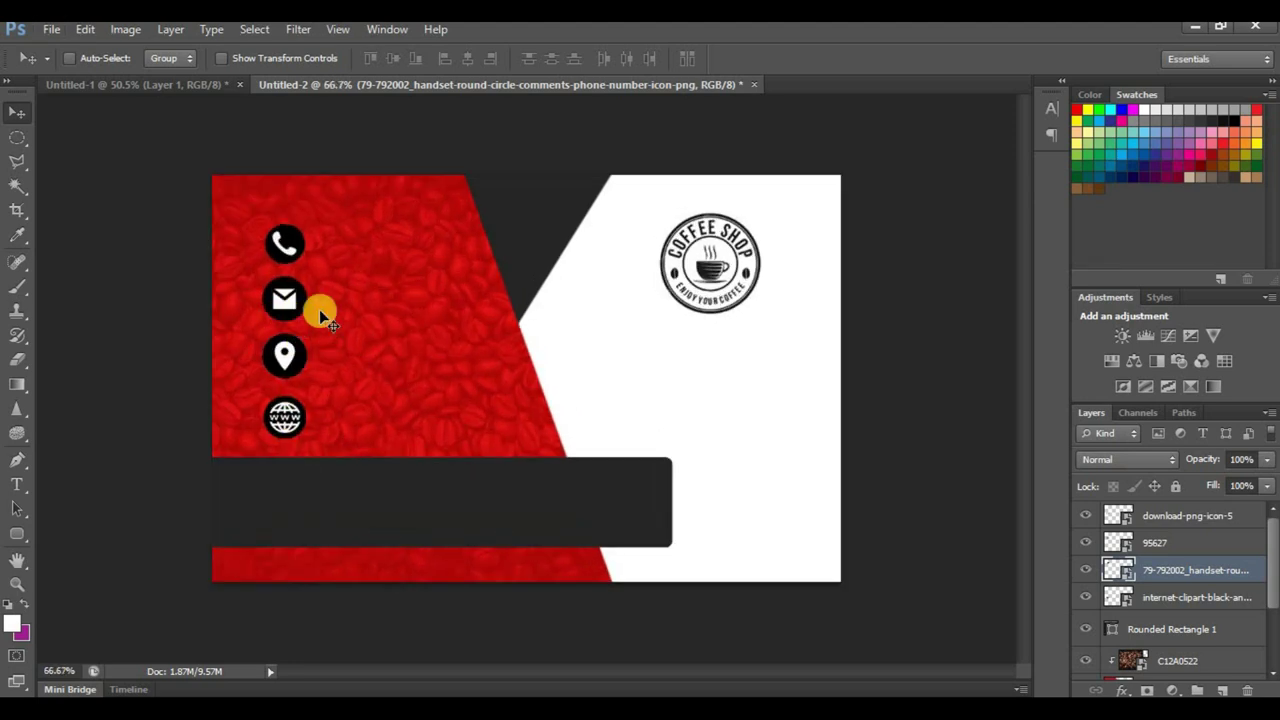
key(ctrl+minus)
key(ctrl+plus)
key(ctrl+plus)
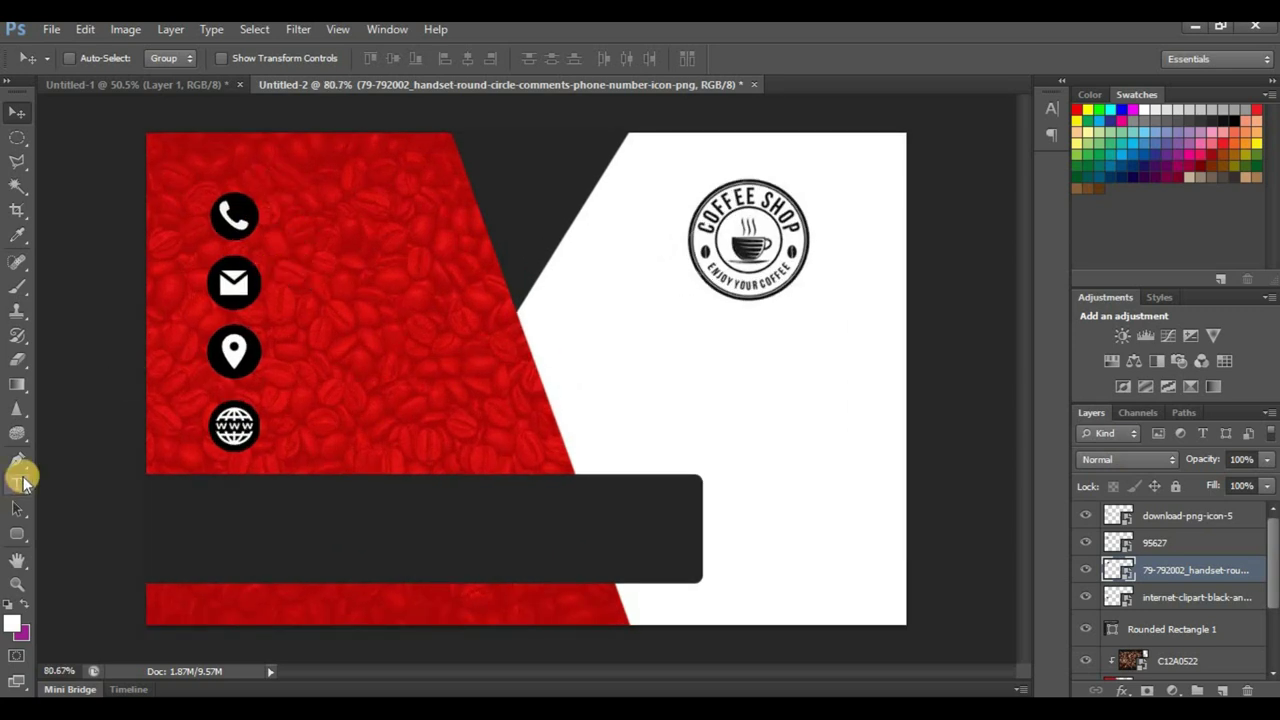
click(18, 484)
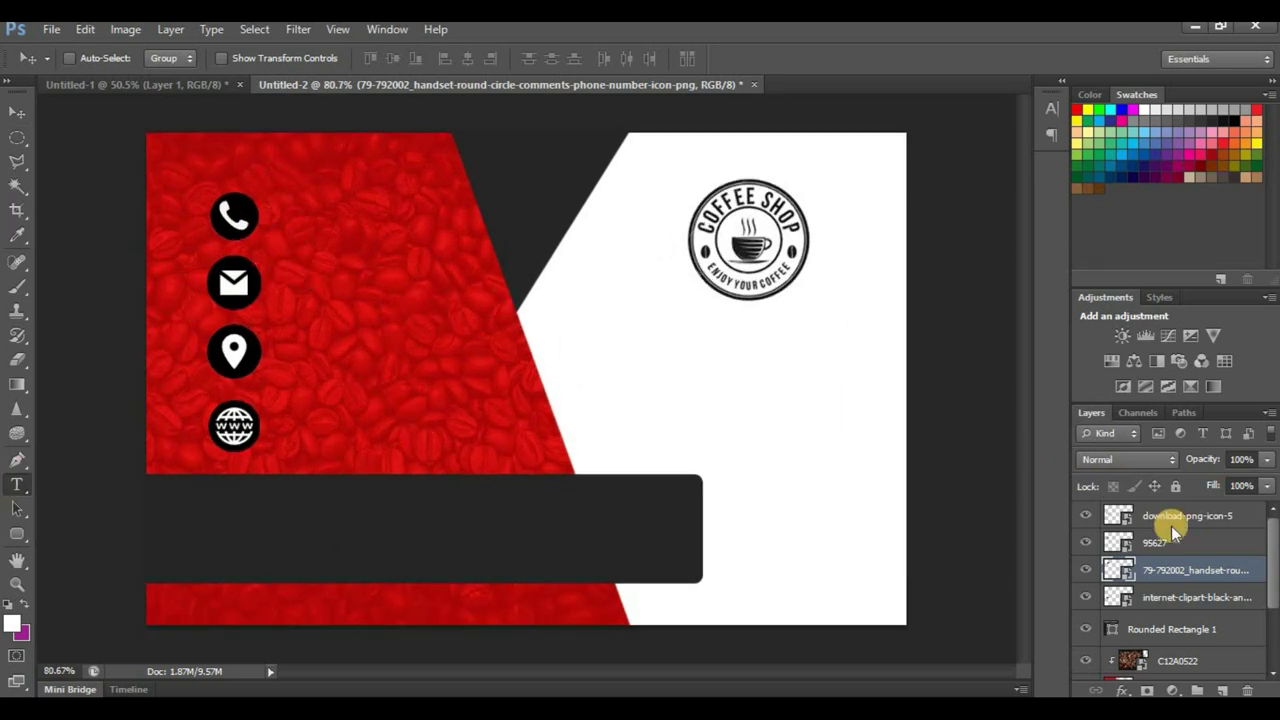
Step: Above the top icon layer, start a new text layer on the red panel with a '+' sign
click(18, 137)
click(18, 112)
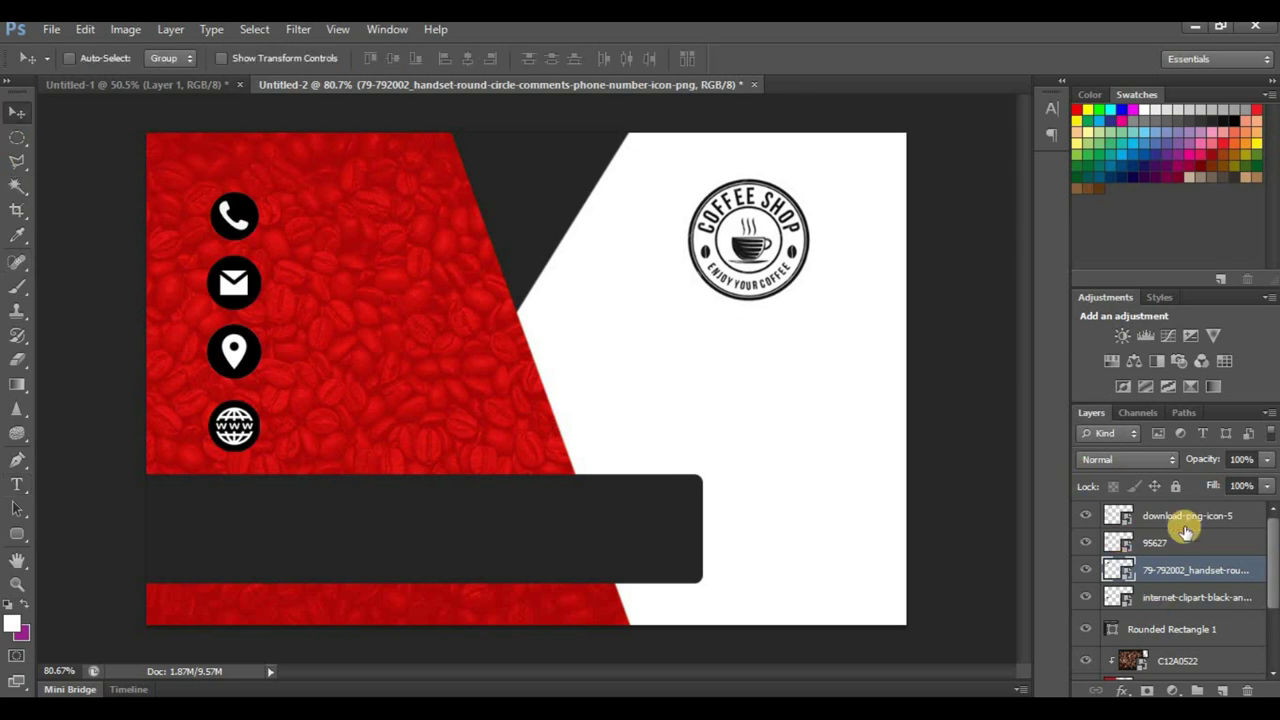
click(1186, 515)
click(18, 484)
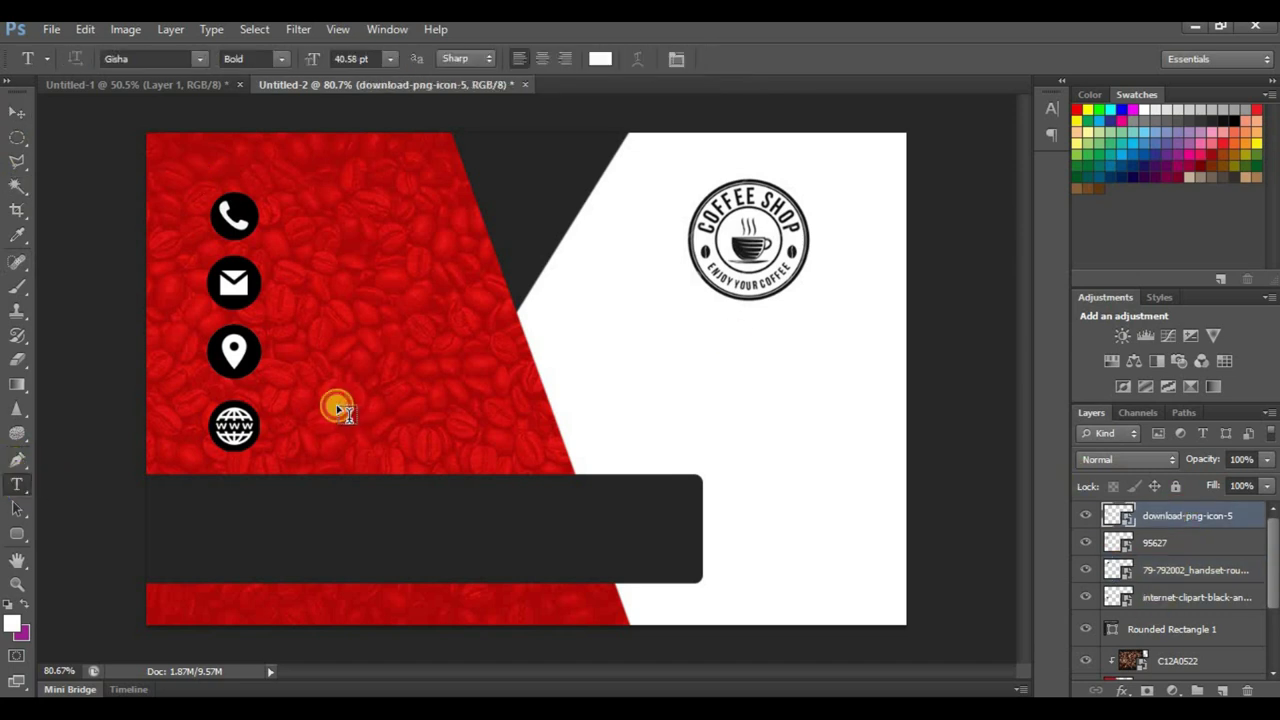
click(337, 403)
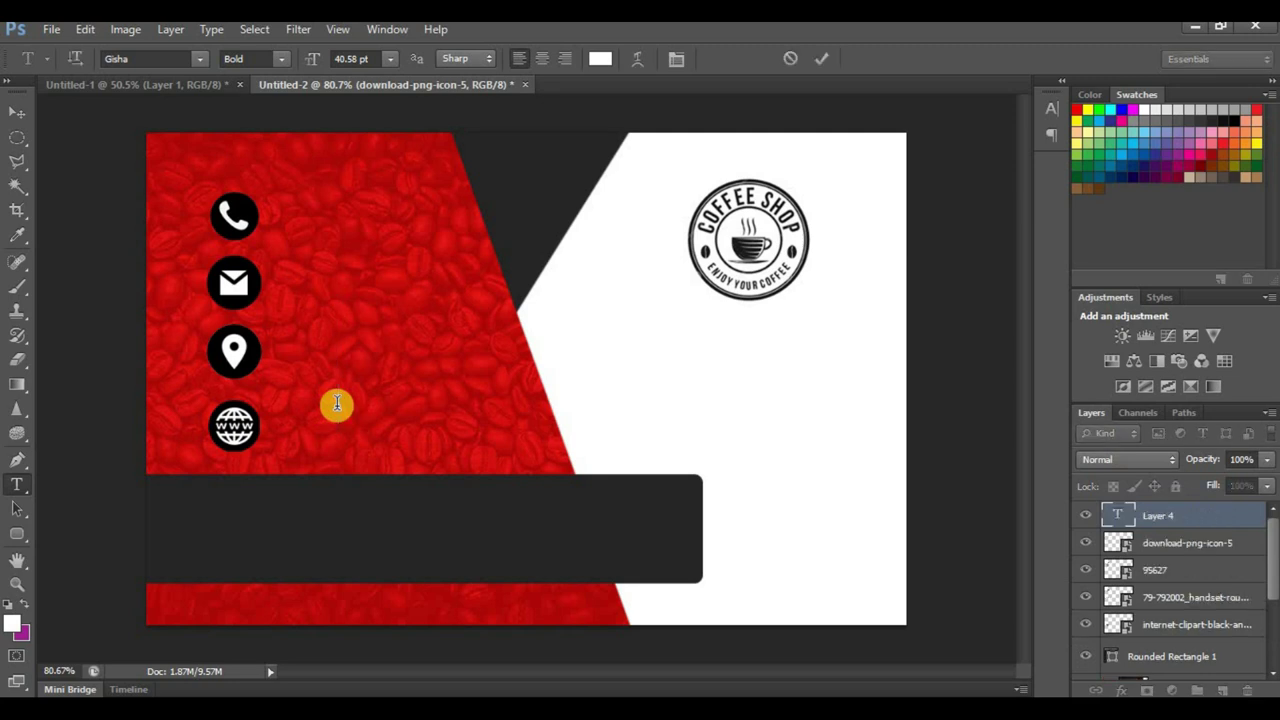
text(+)
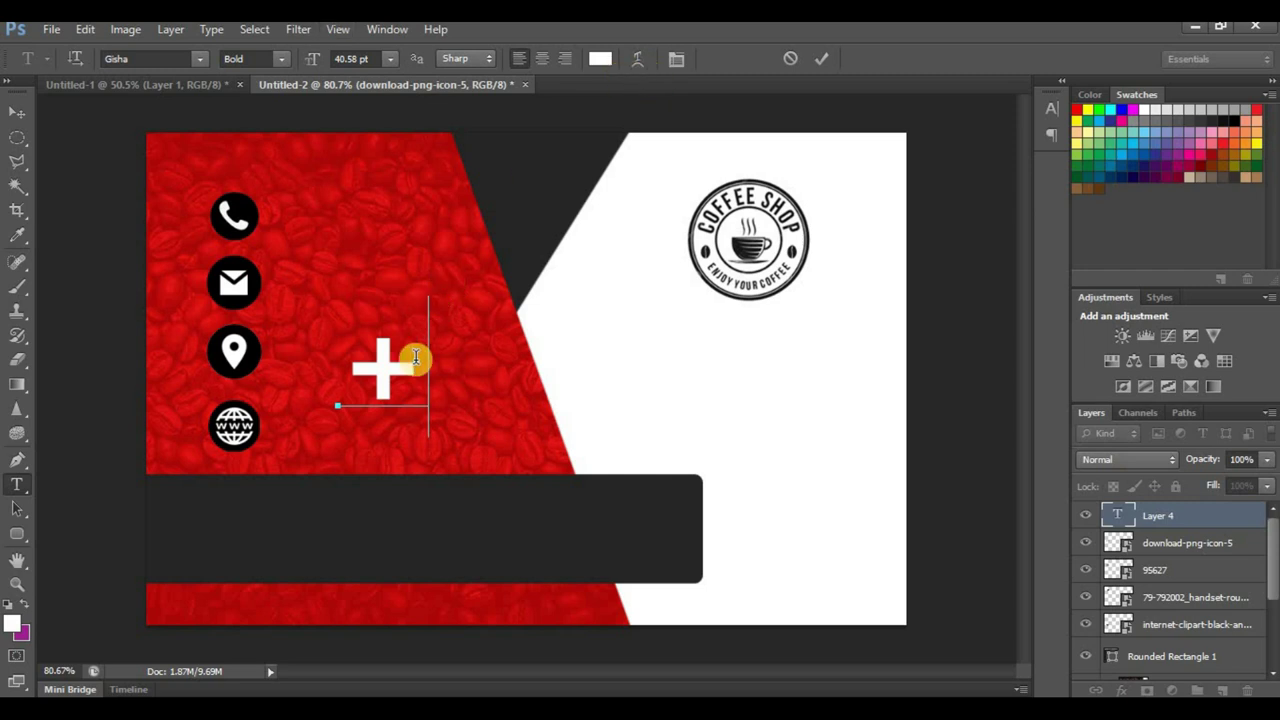
key(ctrl+a)
Step: Make the text near-white, Regular style, at 14 pt
click(604, 58)
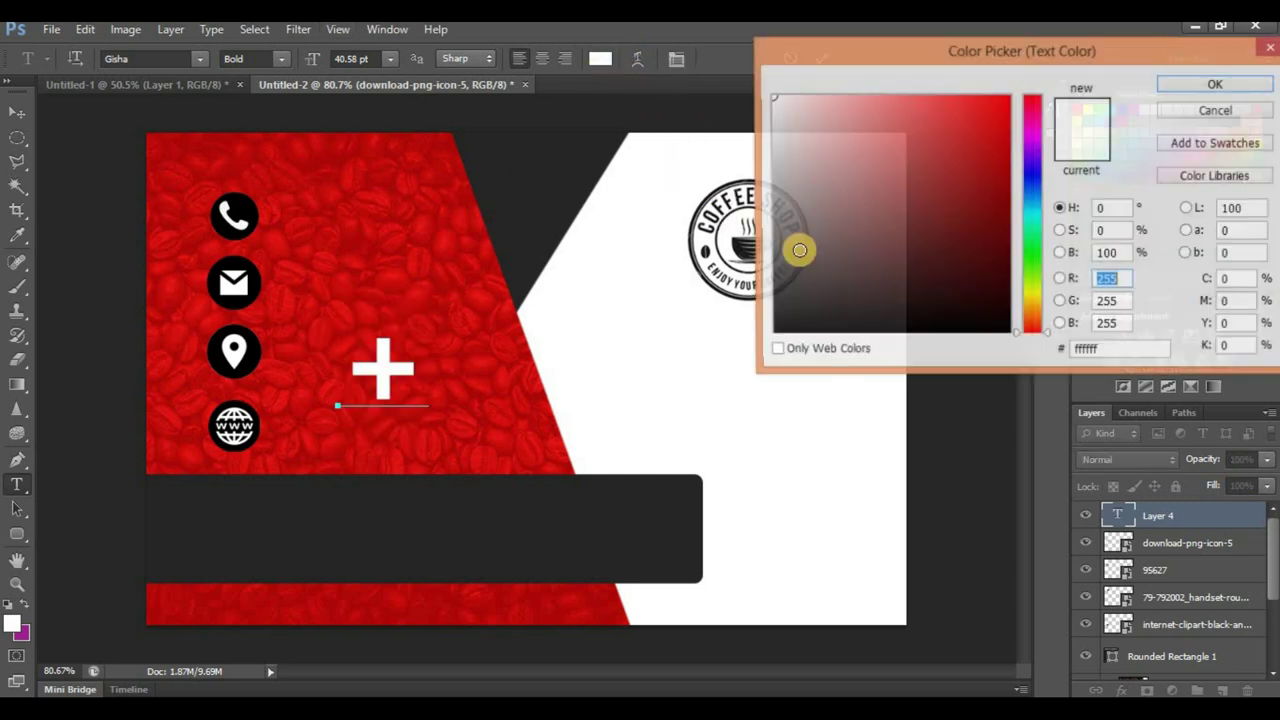
click(772, 329)
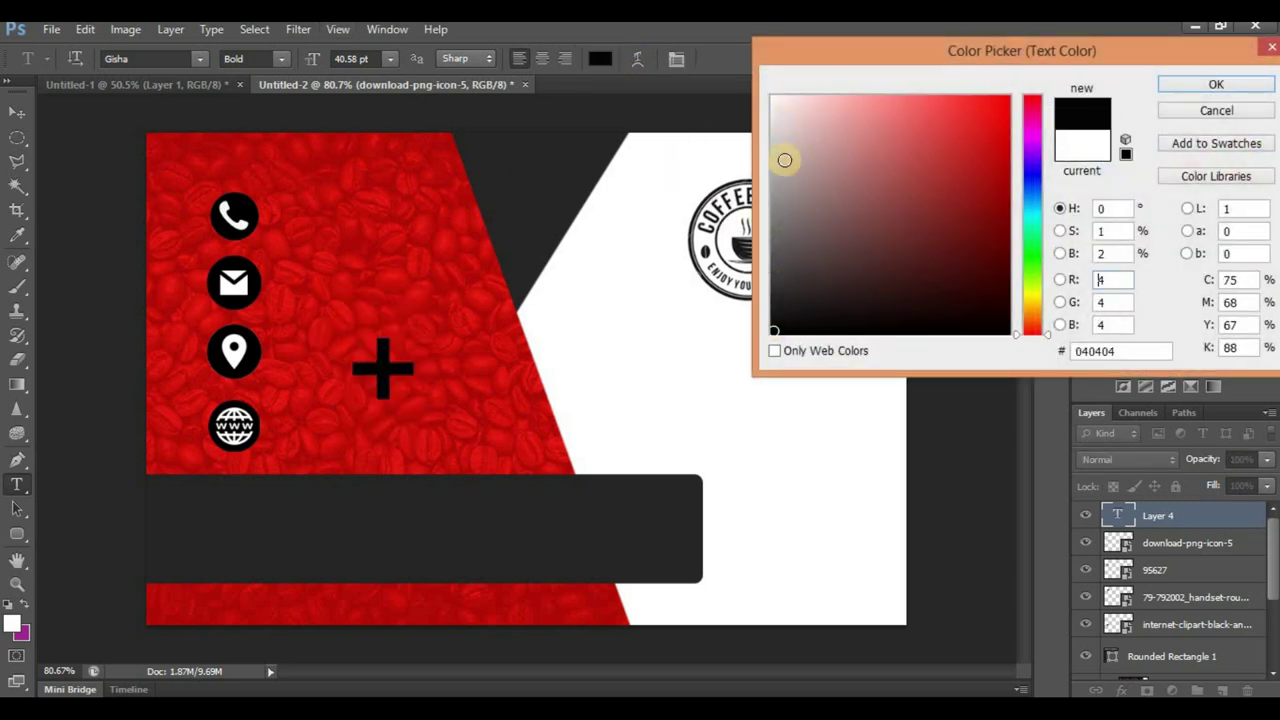
click(772, 99)
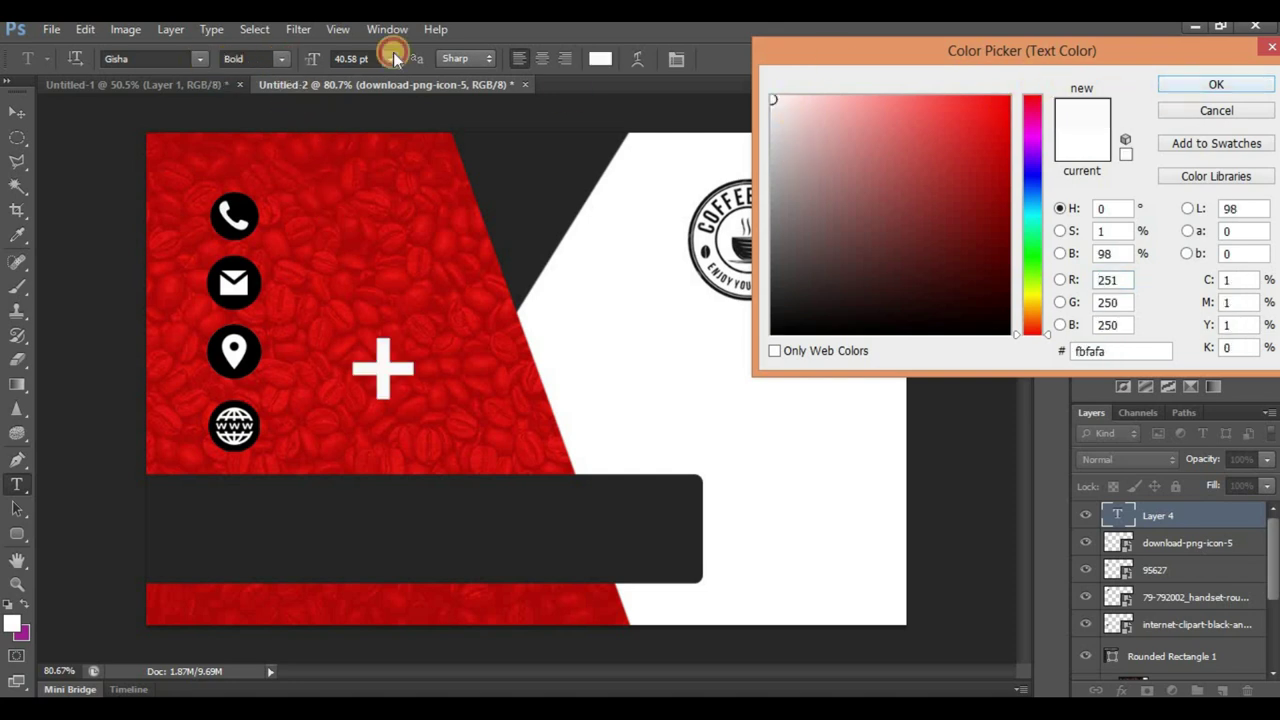
key(Return)
click(279, 58)
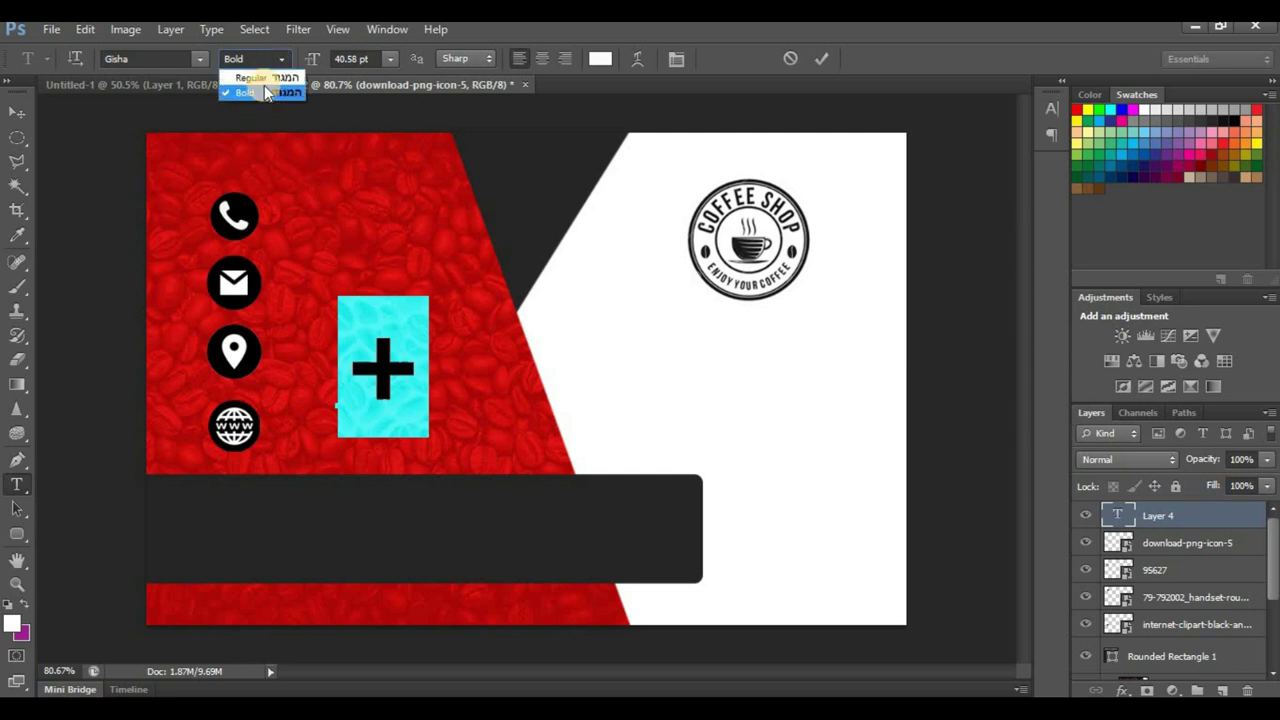
click(252, 77)
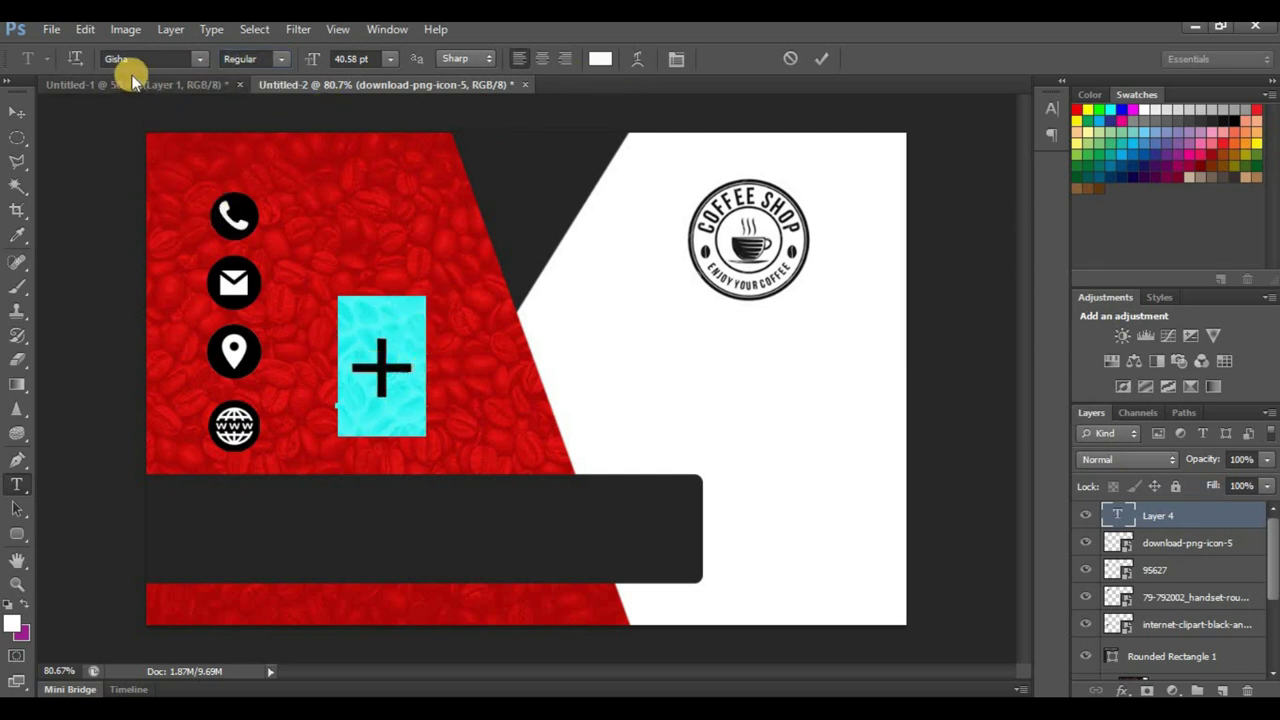
click(390, 60)
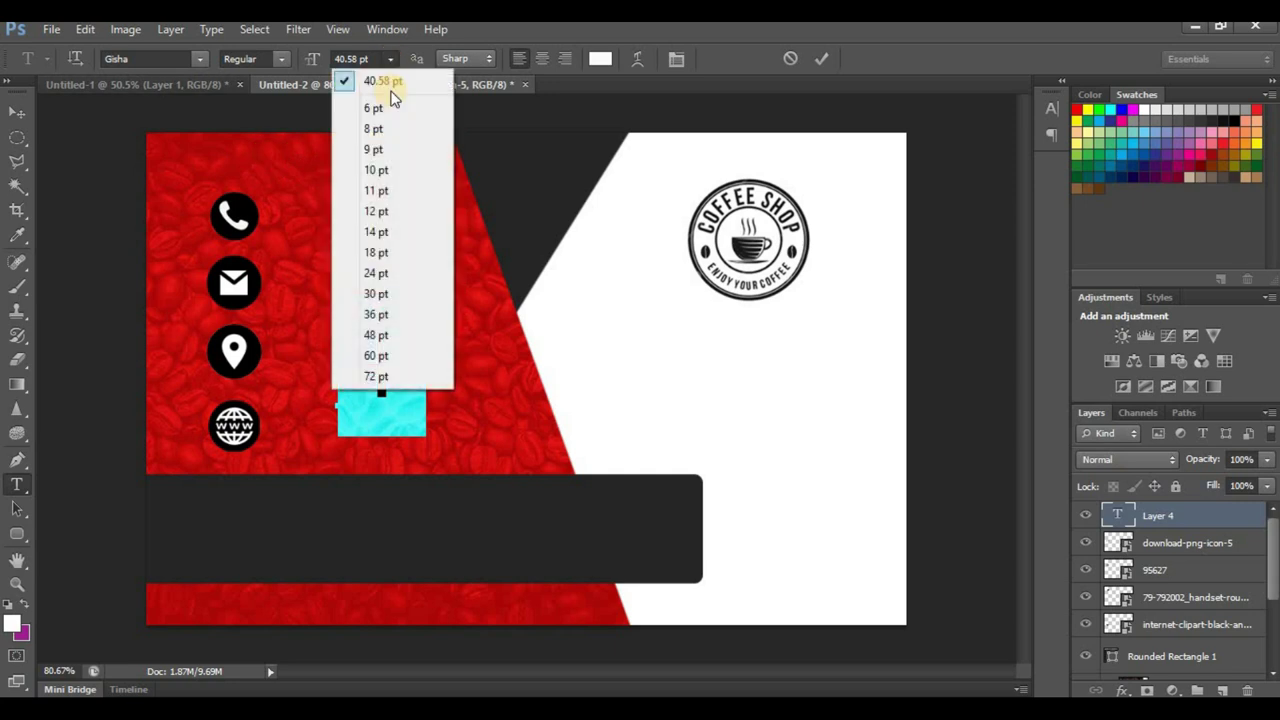
click(381, 231)
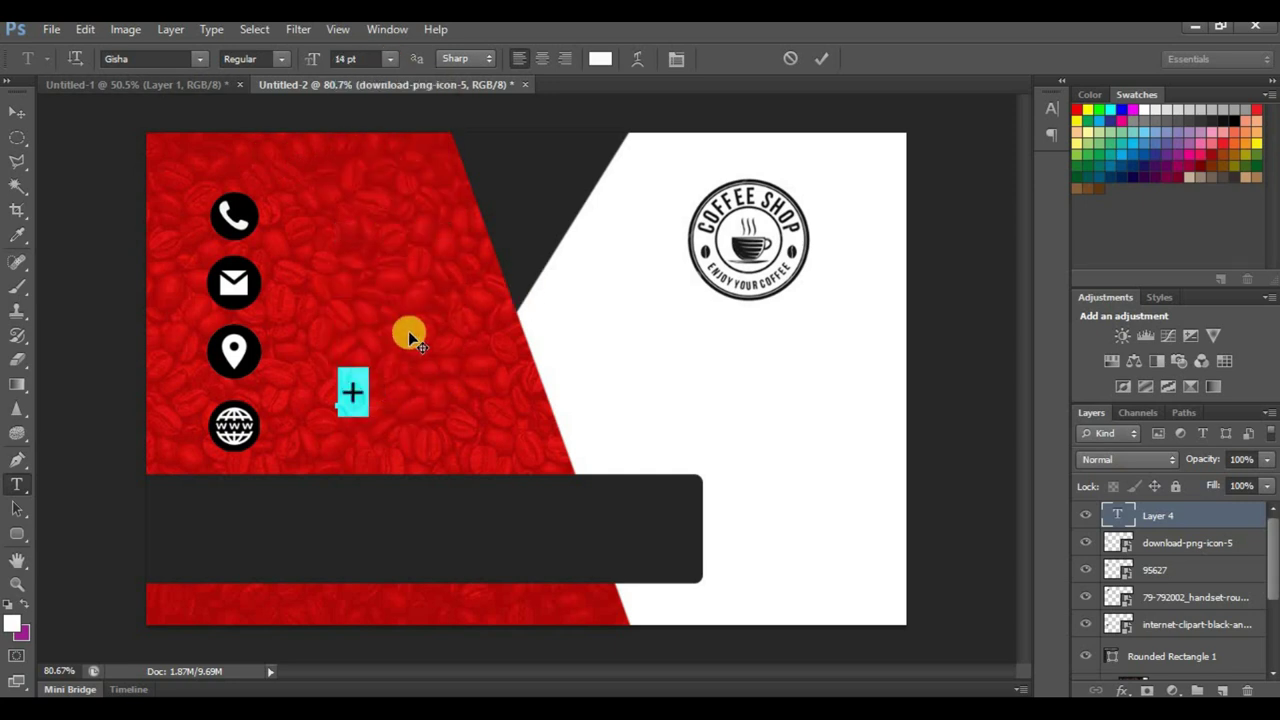
Step: Type the rest of the phone number after the plus sign and commit it
click(366, 391)
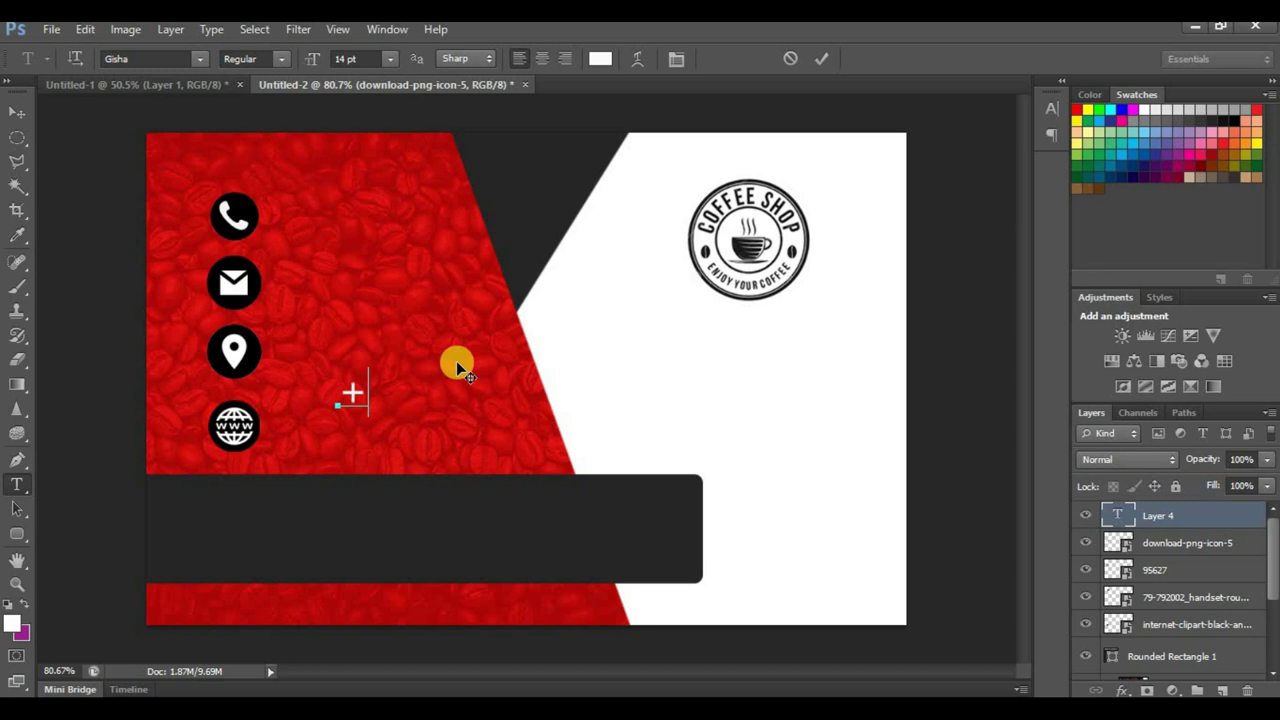
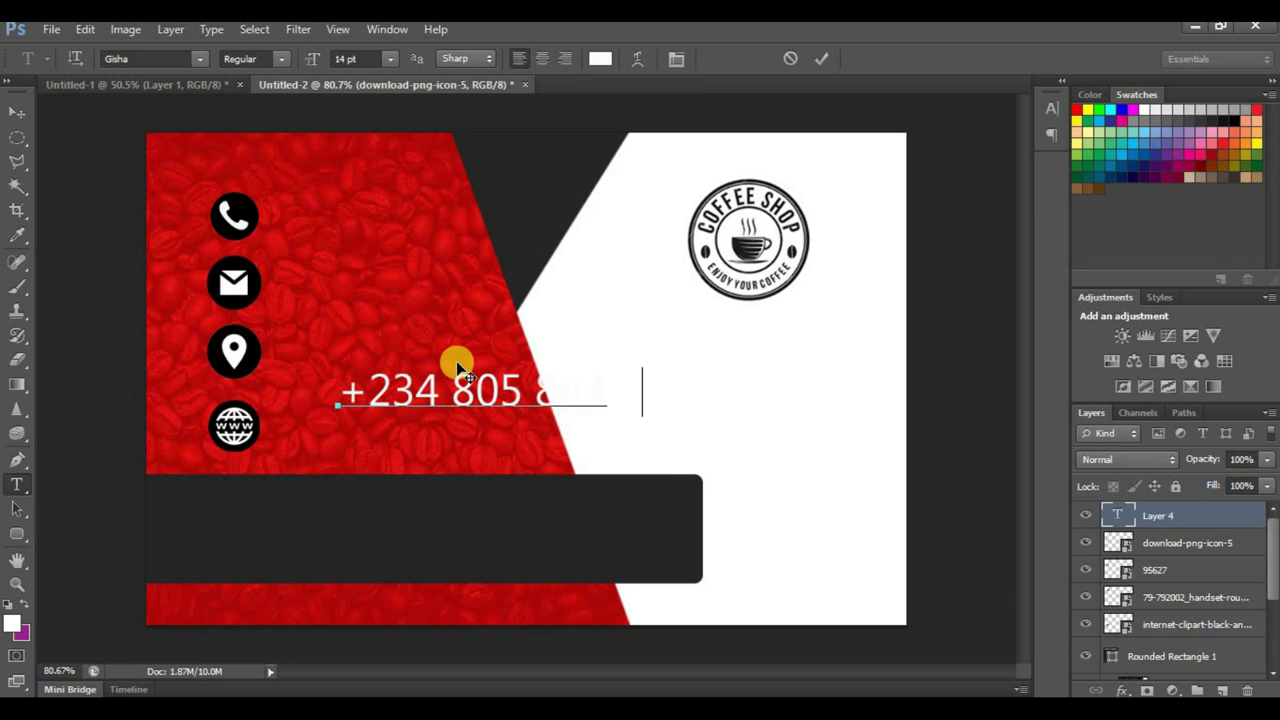
click(17, 112)
Step: Move the phone number beside the phone icon and shrink it to 9 pt
drag(440, 398, 356, 228)
click(17, 485)
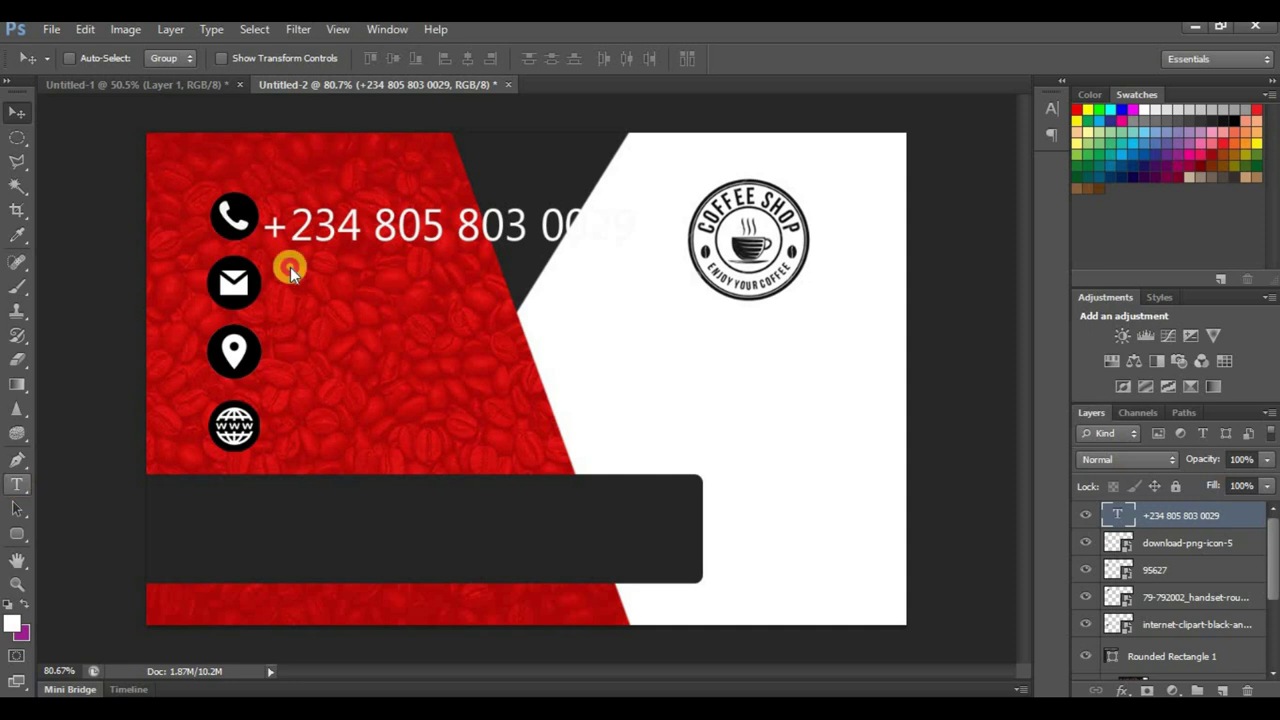
click(387, 215)
key(ctrl+a)
click(393, 60)
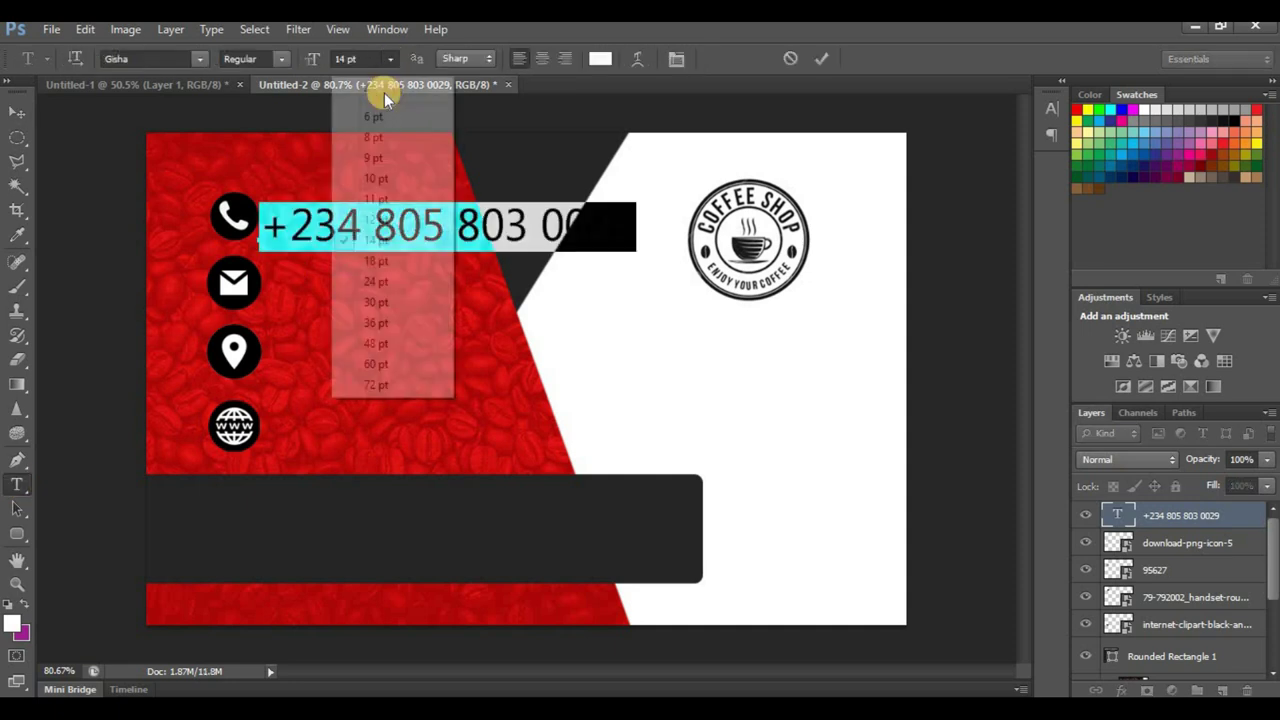
click(380, 163)
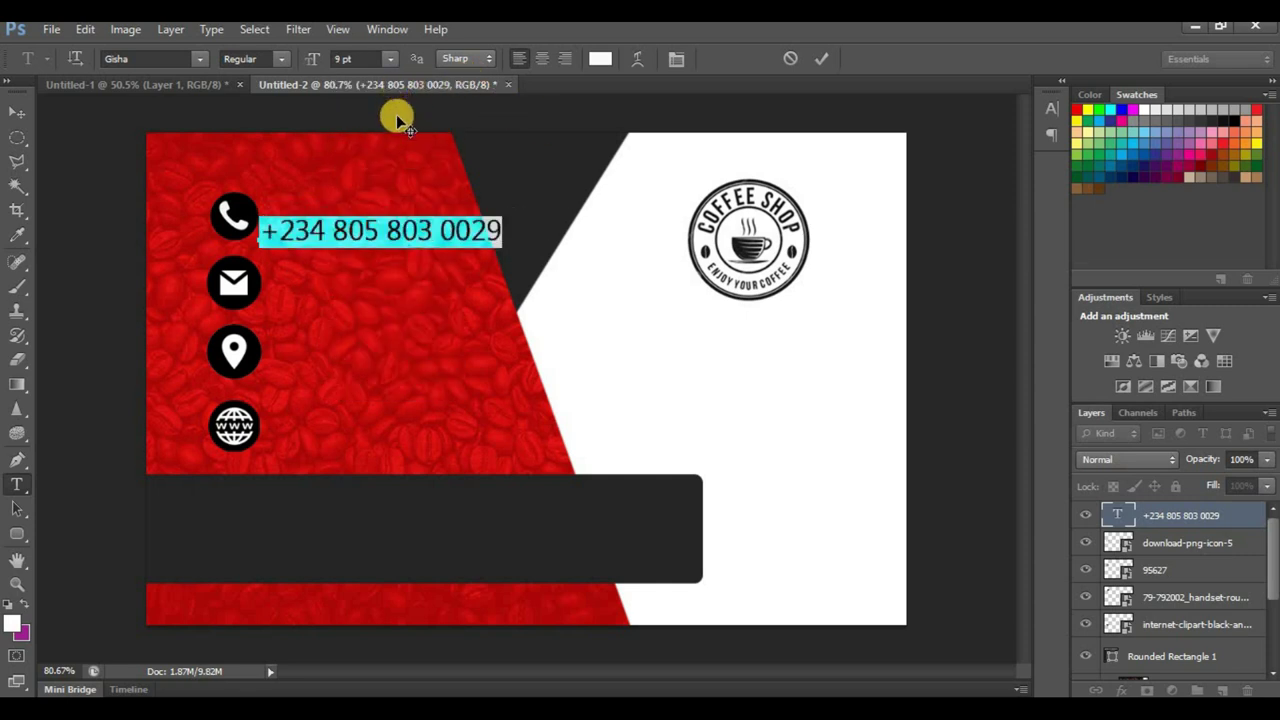
click(16, 113)
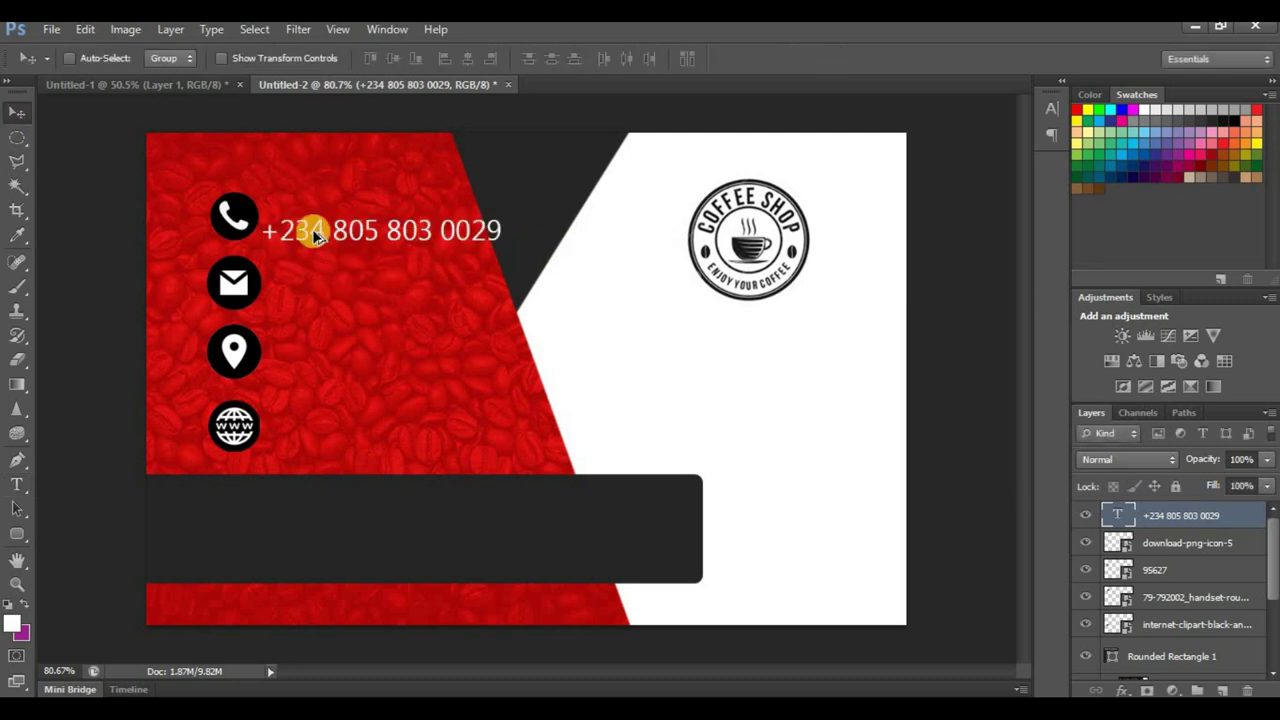
Step: Nudge the phone number slightly upward so it lines up beside the icon
scroll(314, 230, up, 3)
drag(336, 220, 353, 203)
scroll(400, 297, down, 4)
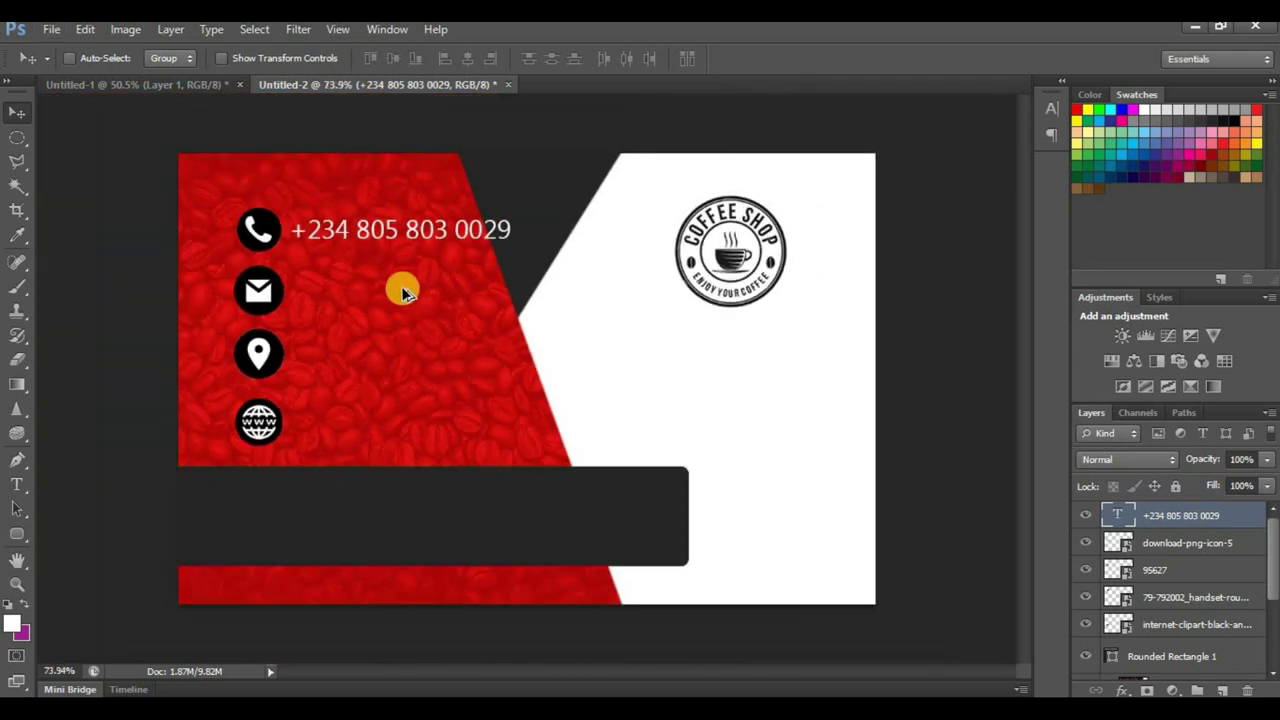
scroll(466, 208, up, 1)
scroll(455, 218, up, 1)
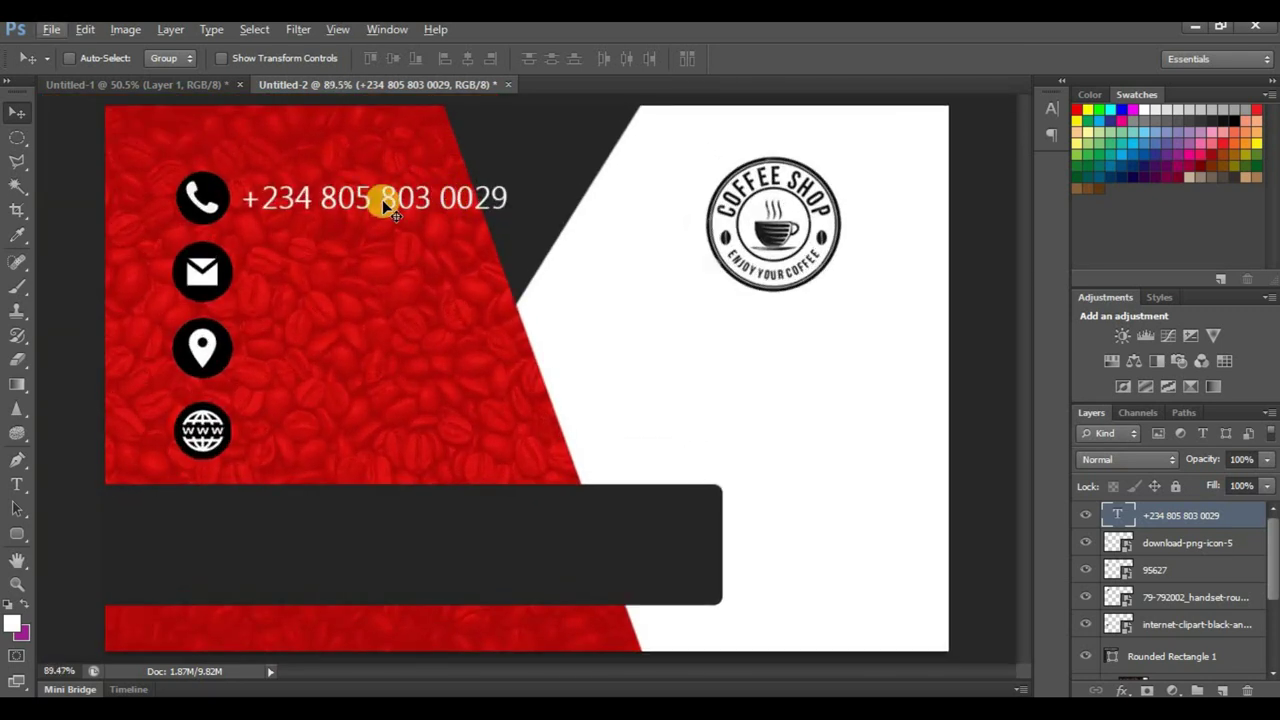
Step: Reduce the whole phone number to 8 pt, commit, and return to the Move tool
click(16, 485)
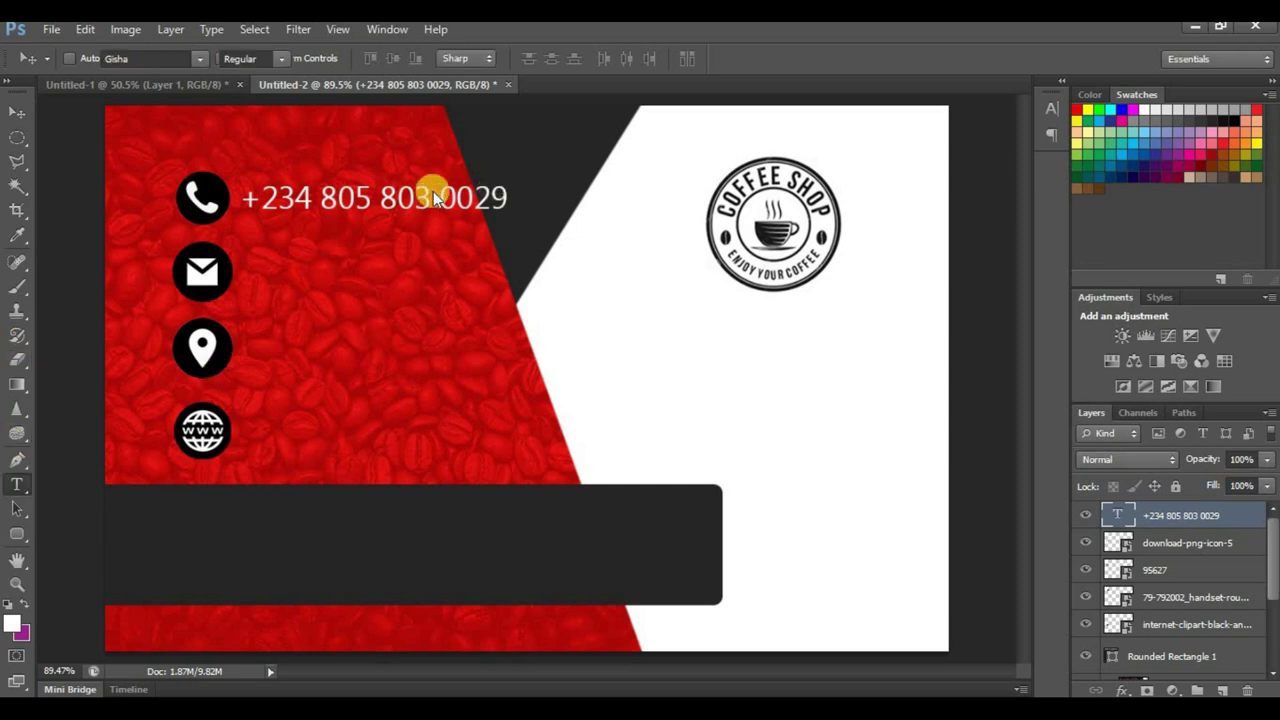
click(433, 195)
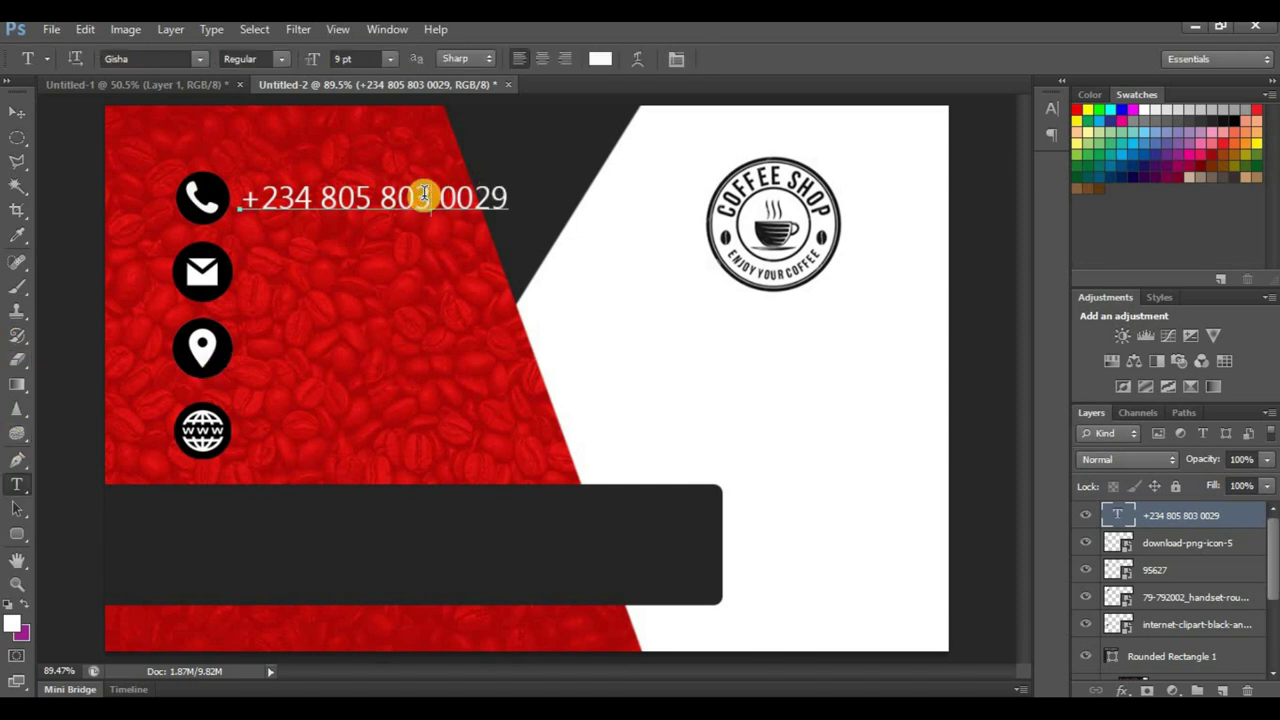
key(ctrl+a)
click(391, 59)
click(392, 150)
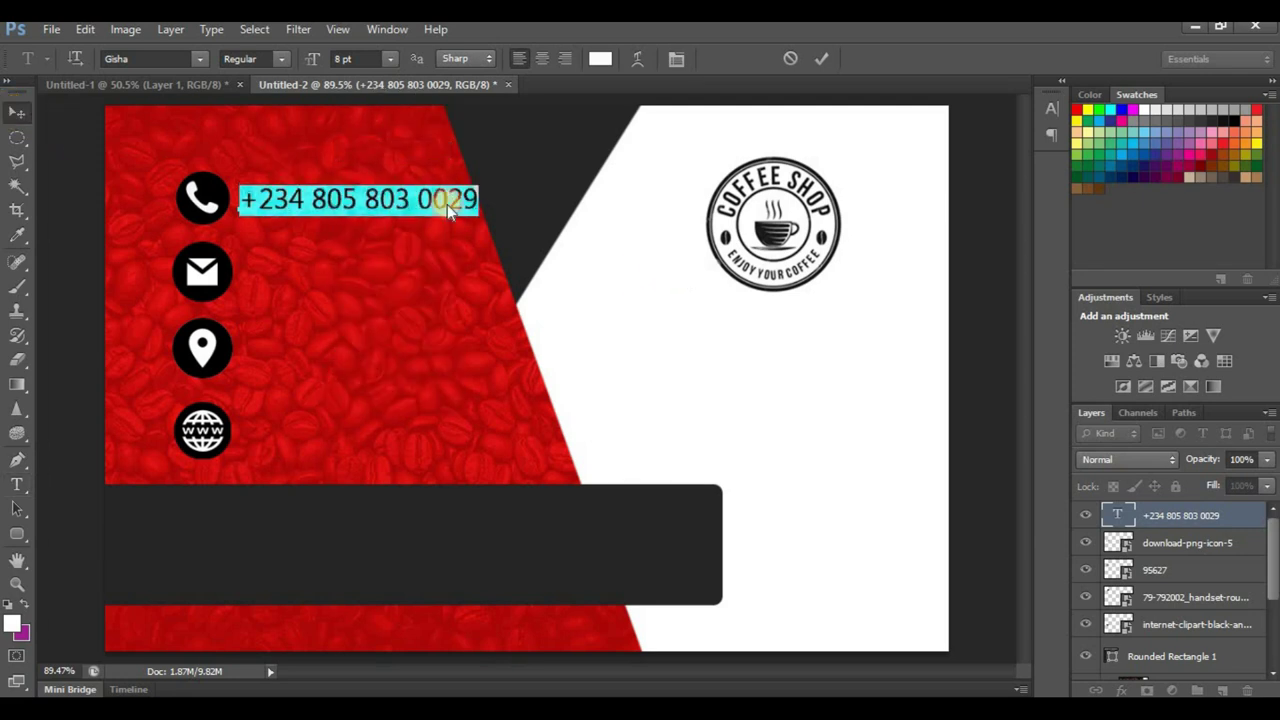
key(ctrl+Return)
key(v)
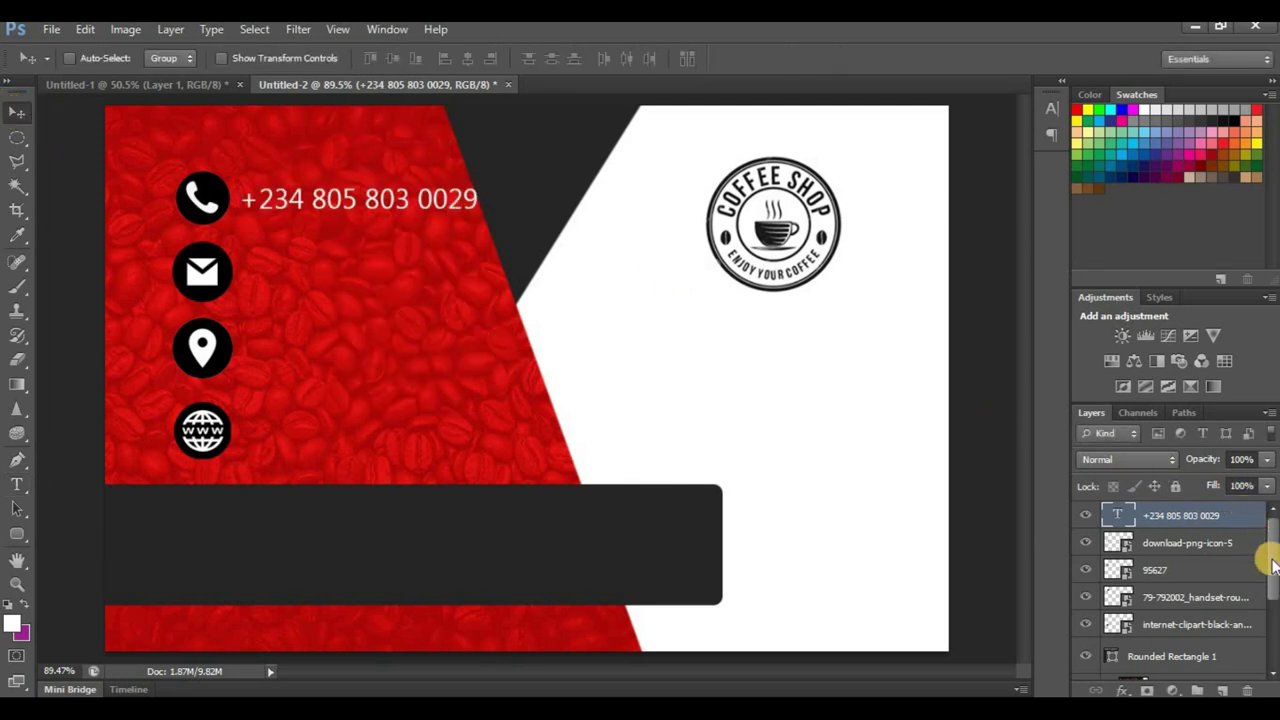
scroll(1272, 565, down, 3)
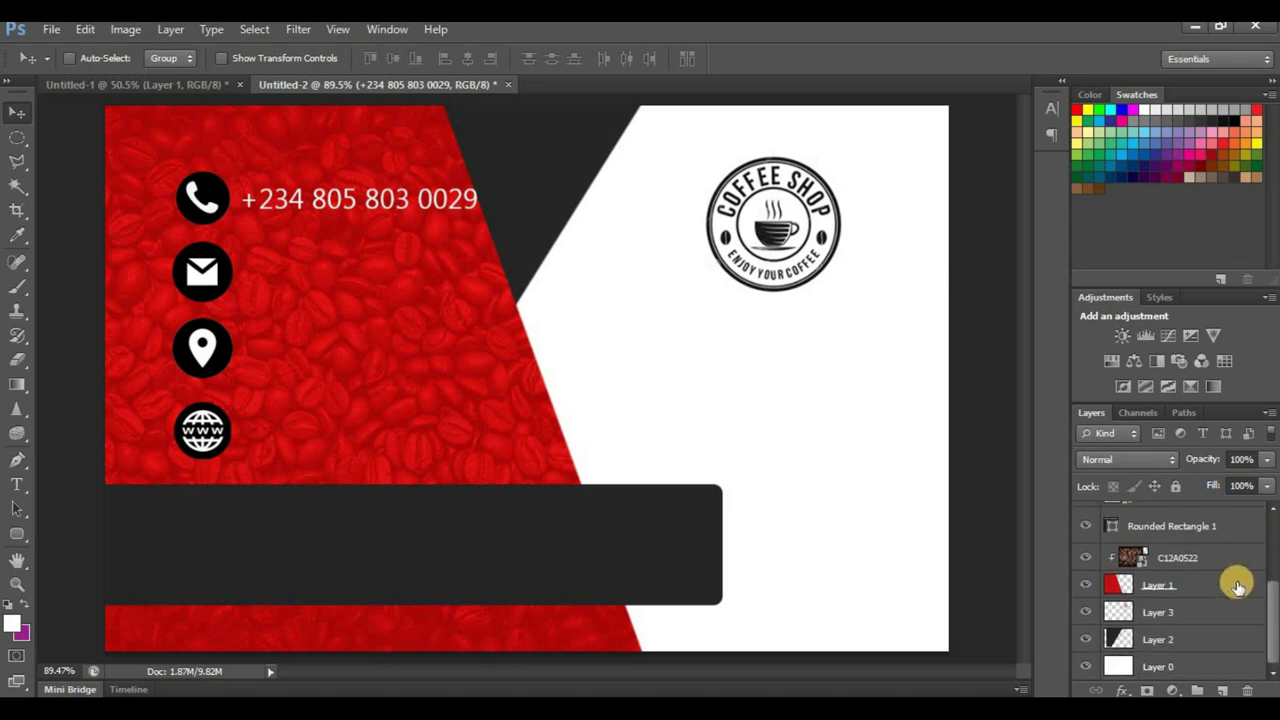
Step: Free-transform the red panel layer, stretching it wider to the right
click(1205, 585)
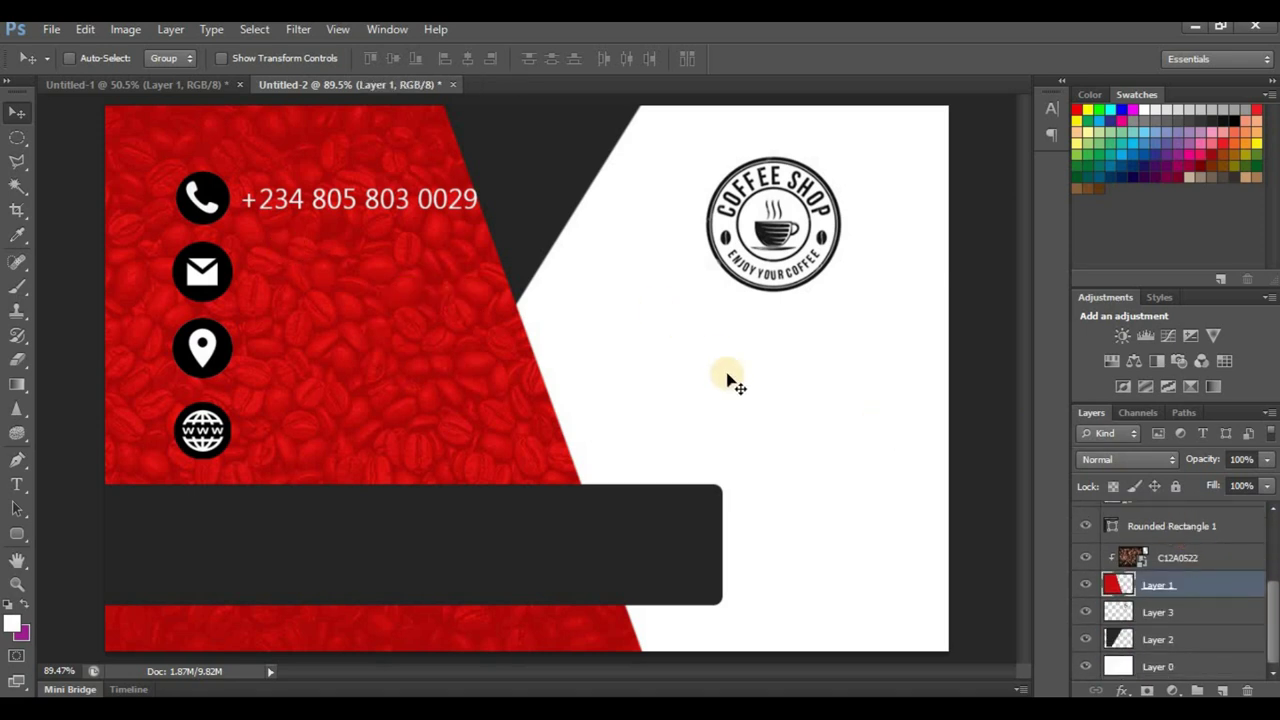
key(ctrl+t)
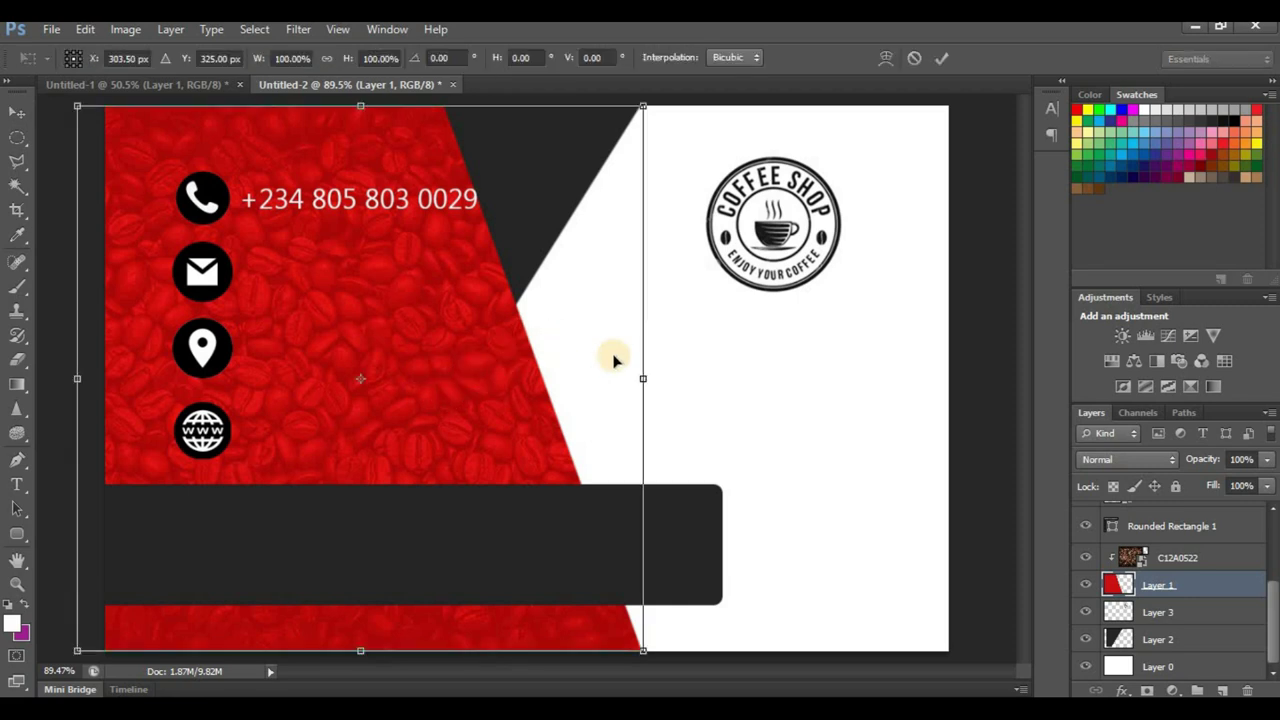
drag(658, 381, 669, 371)
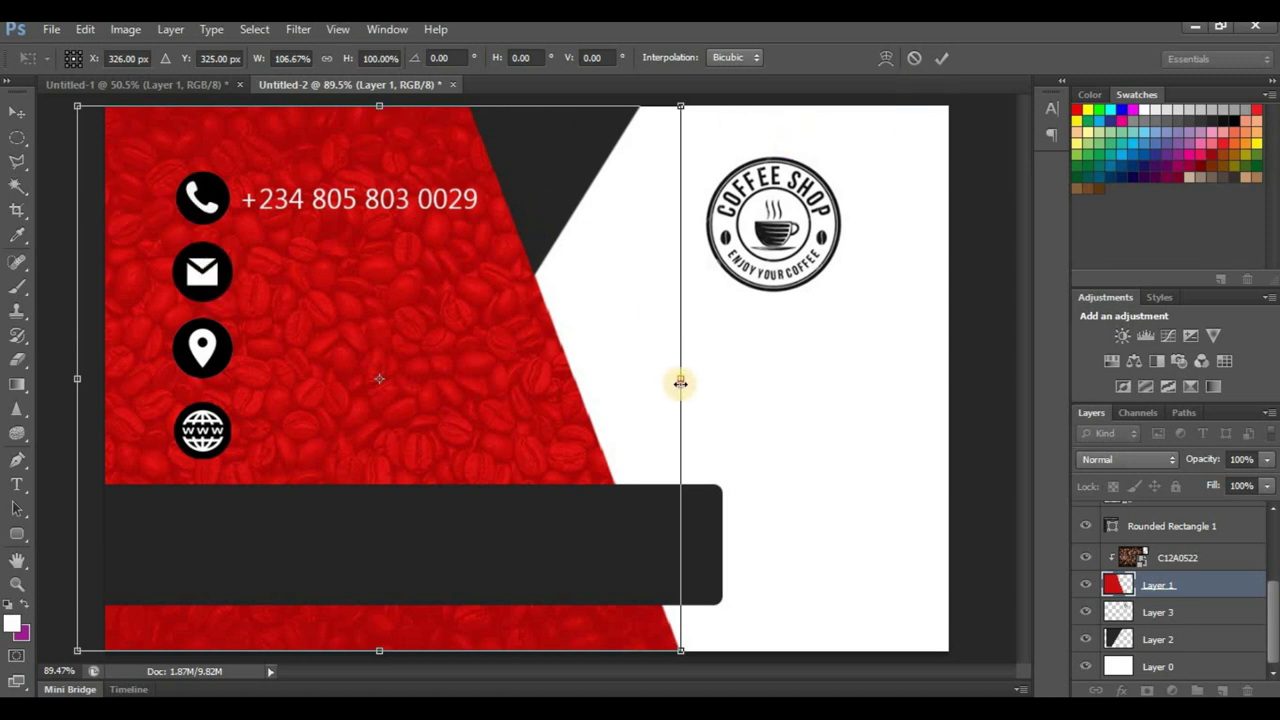
drag(680, 380, 694, 379)
click(941, 58)
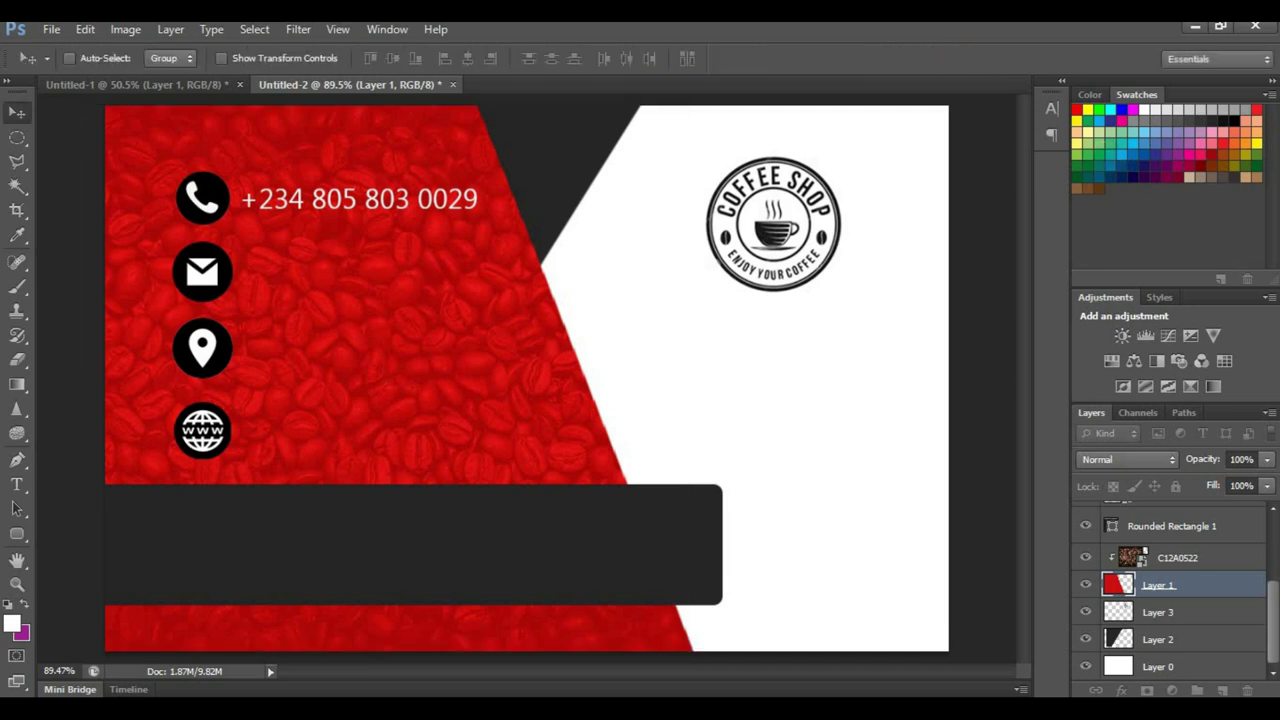
Step: Free-transform the dark angled shape, stretching it slightly wider to the right
click(1108, 555)
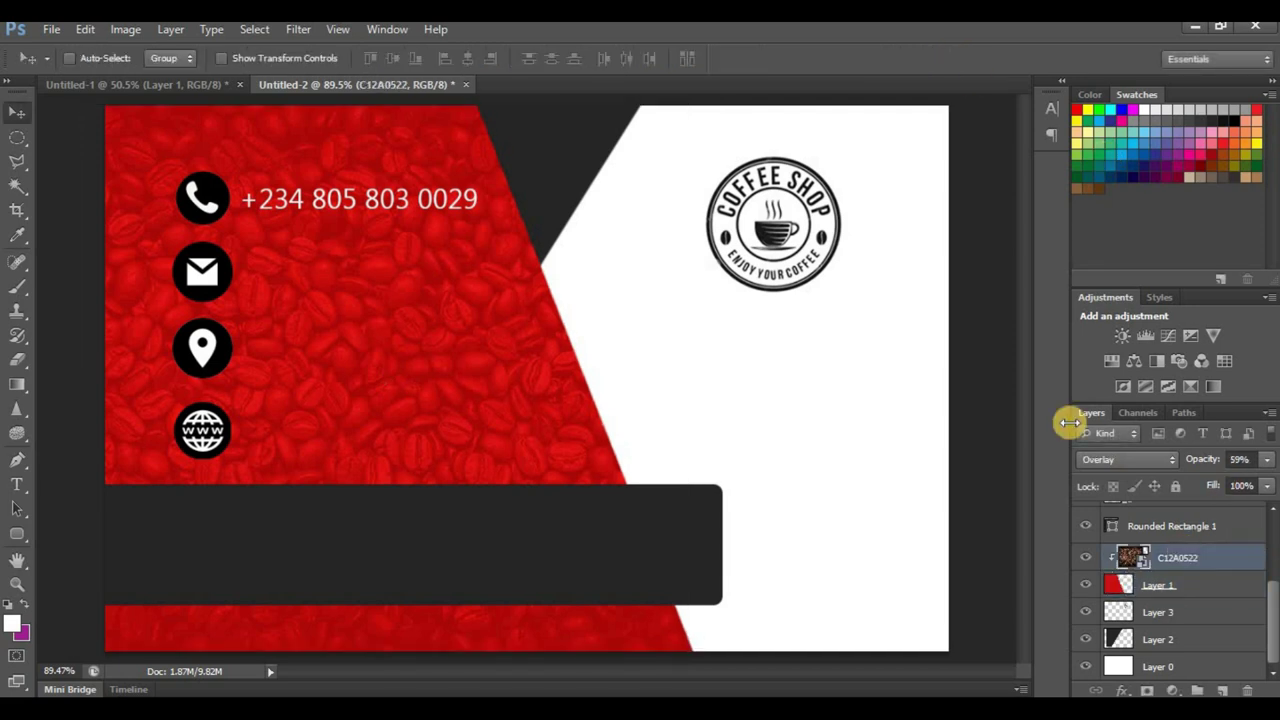
ctrl+click(573, 162)
key(ctrl+t)
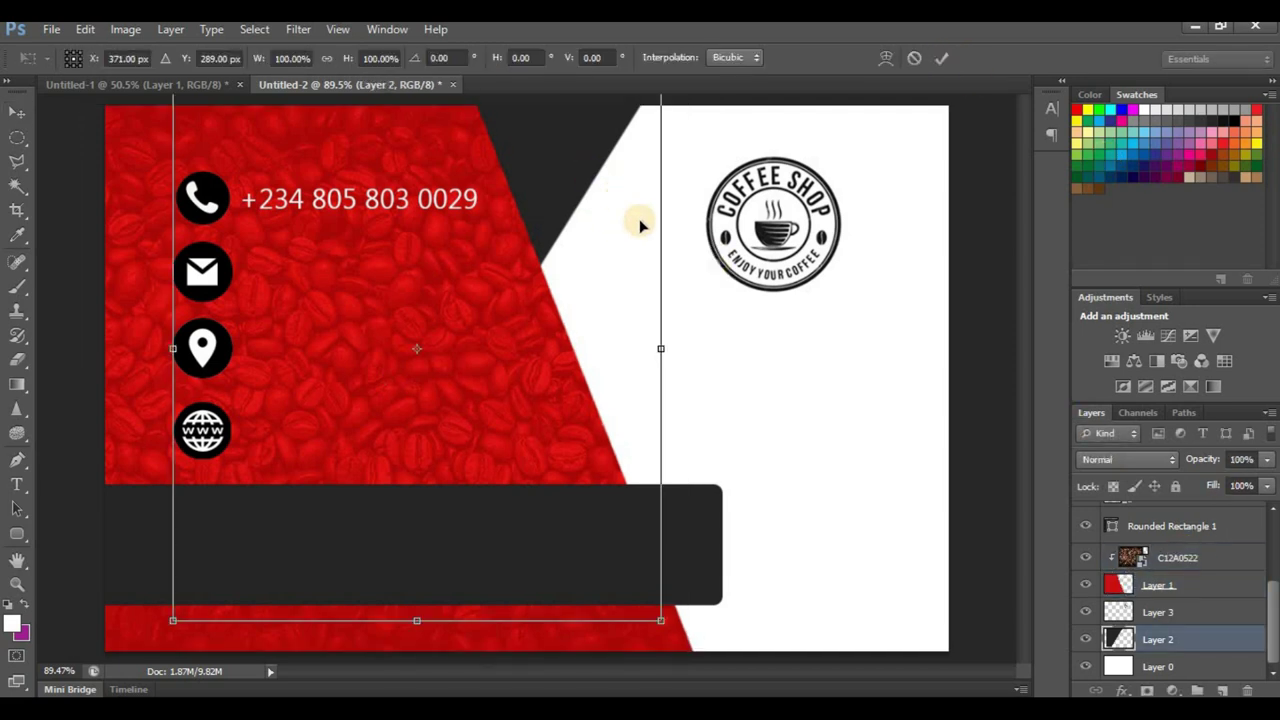
drag(669, 349, 678, 349)
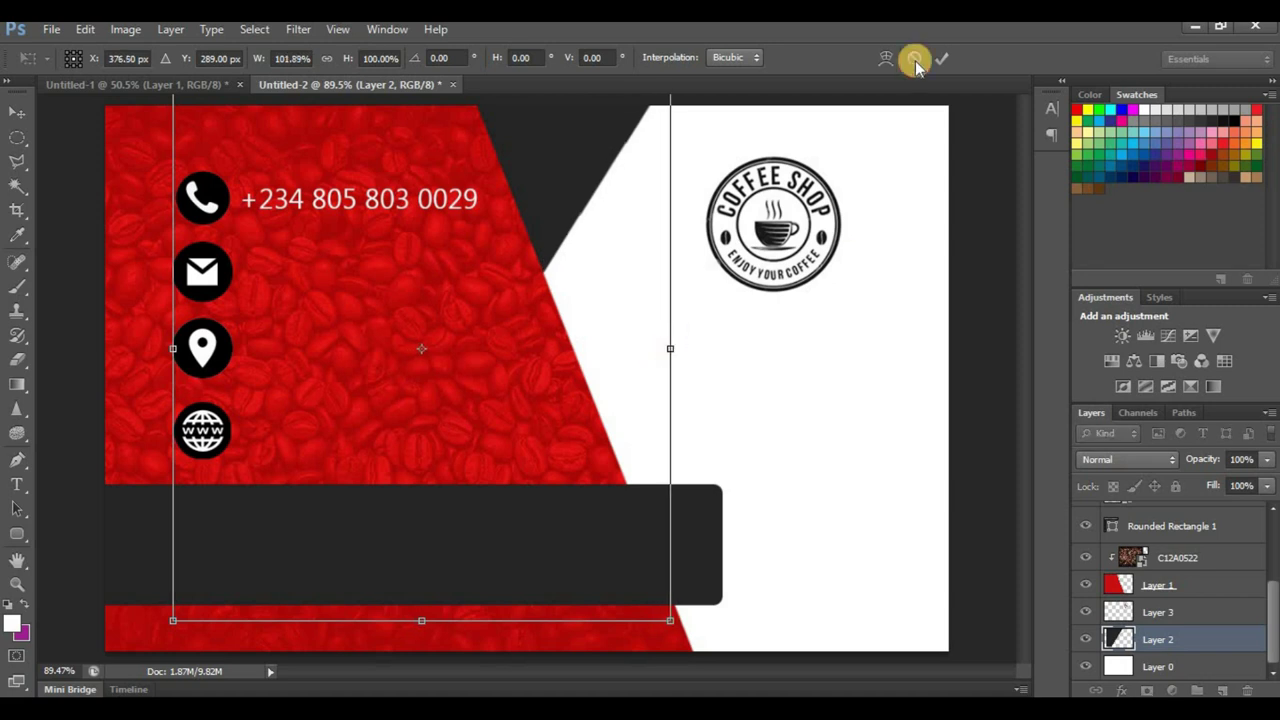
click(941, 58)
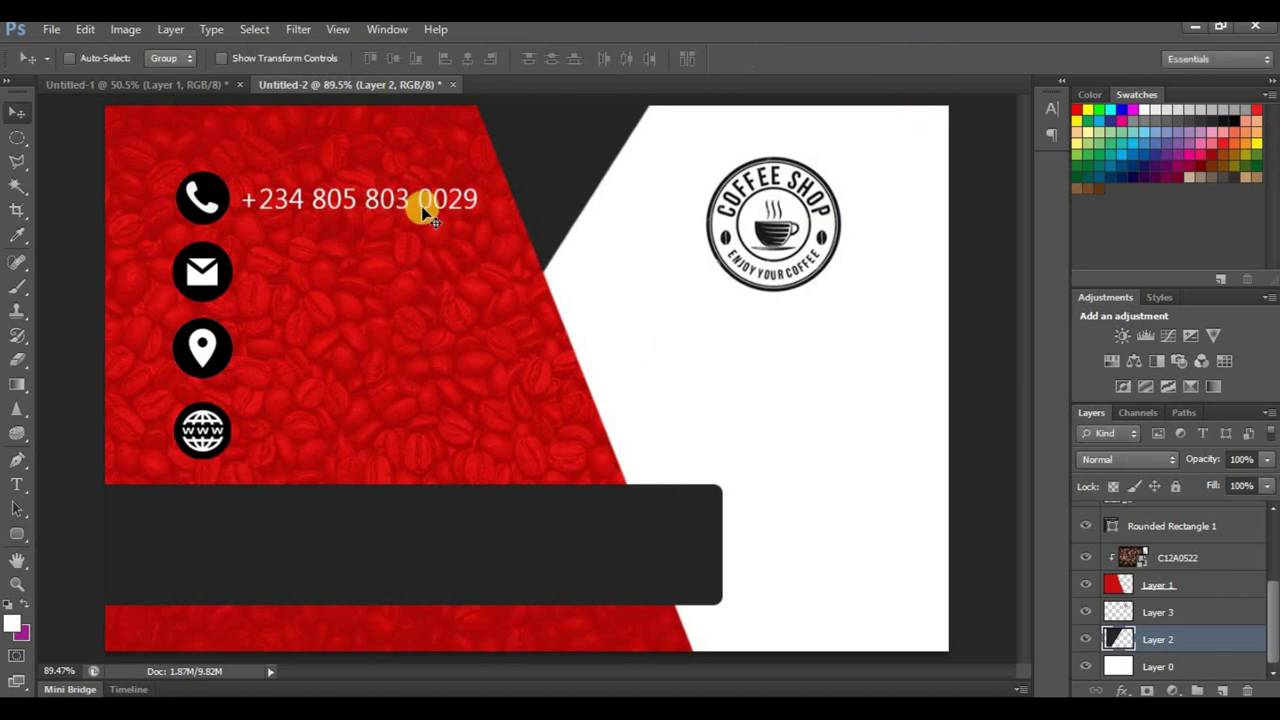
Step: Add a second line under the phone number with the shop's Gmail address, then select all the contact text
scroll(287, 210, up, 1)
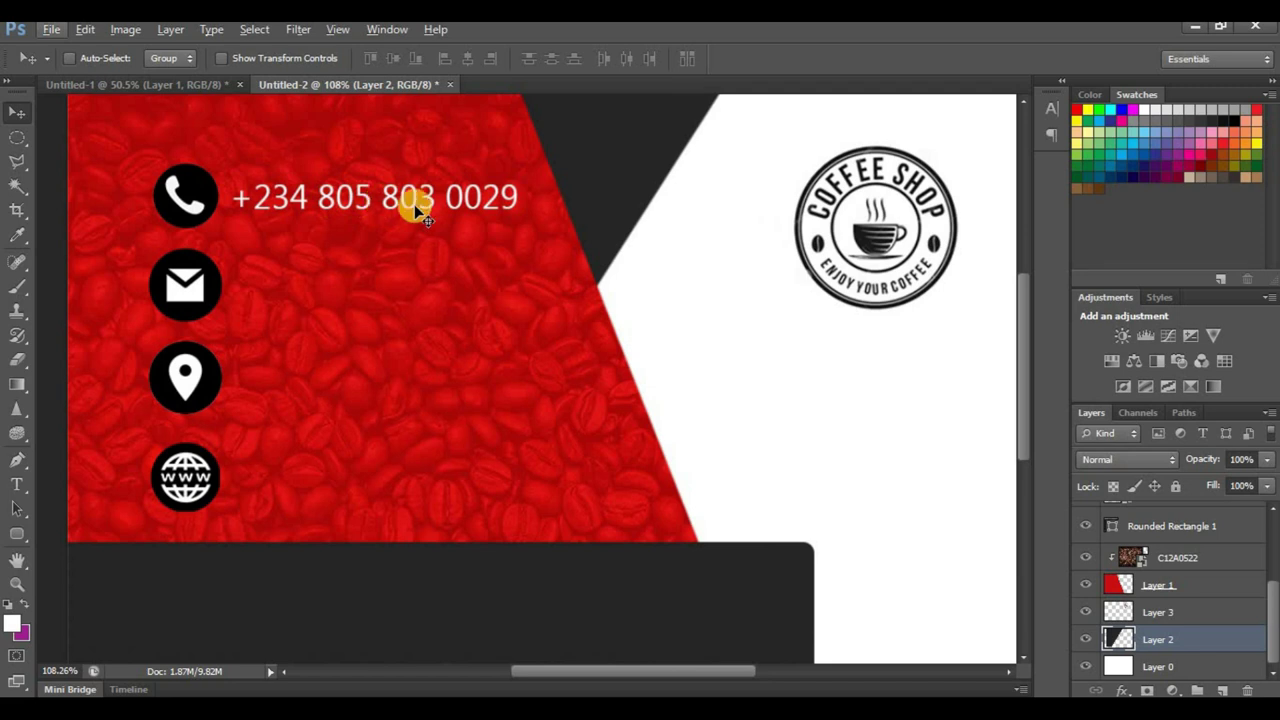
scroll(454, 266, down, 3)
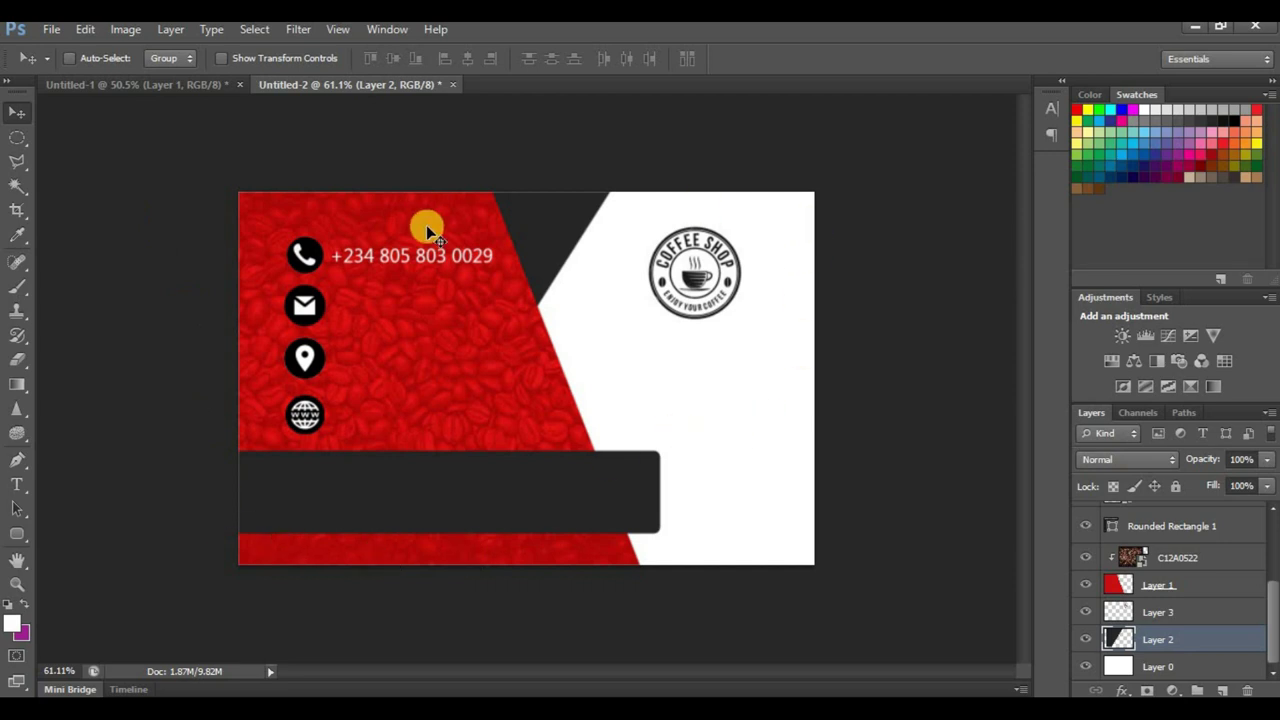
scroll(337, 286, up, 1)
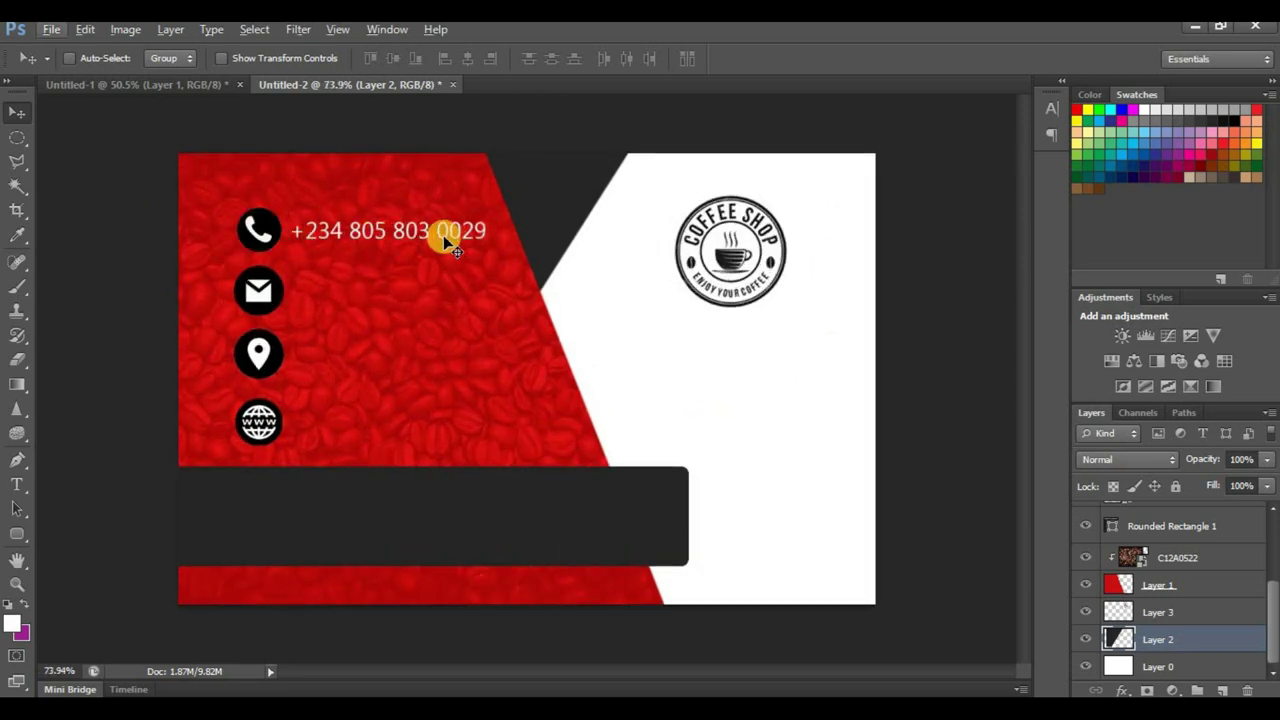
click(1220, 588)
scroll(354, 226, up, 1)
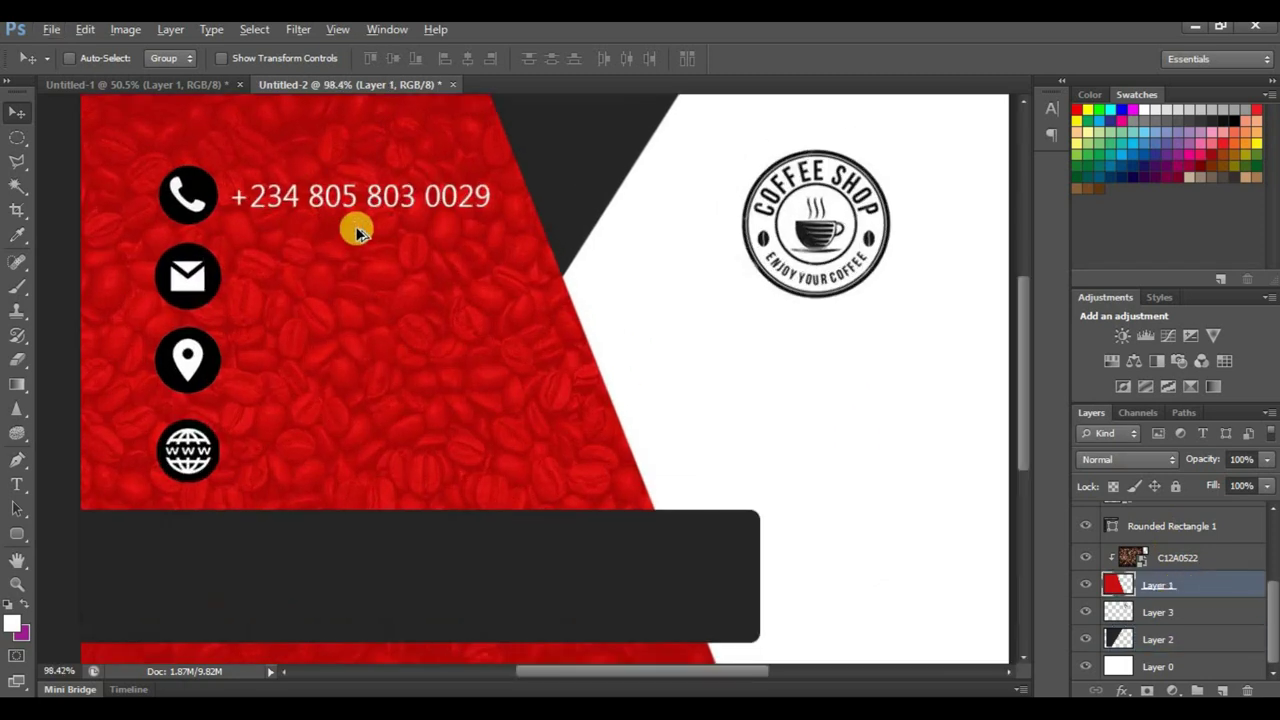
key(t)
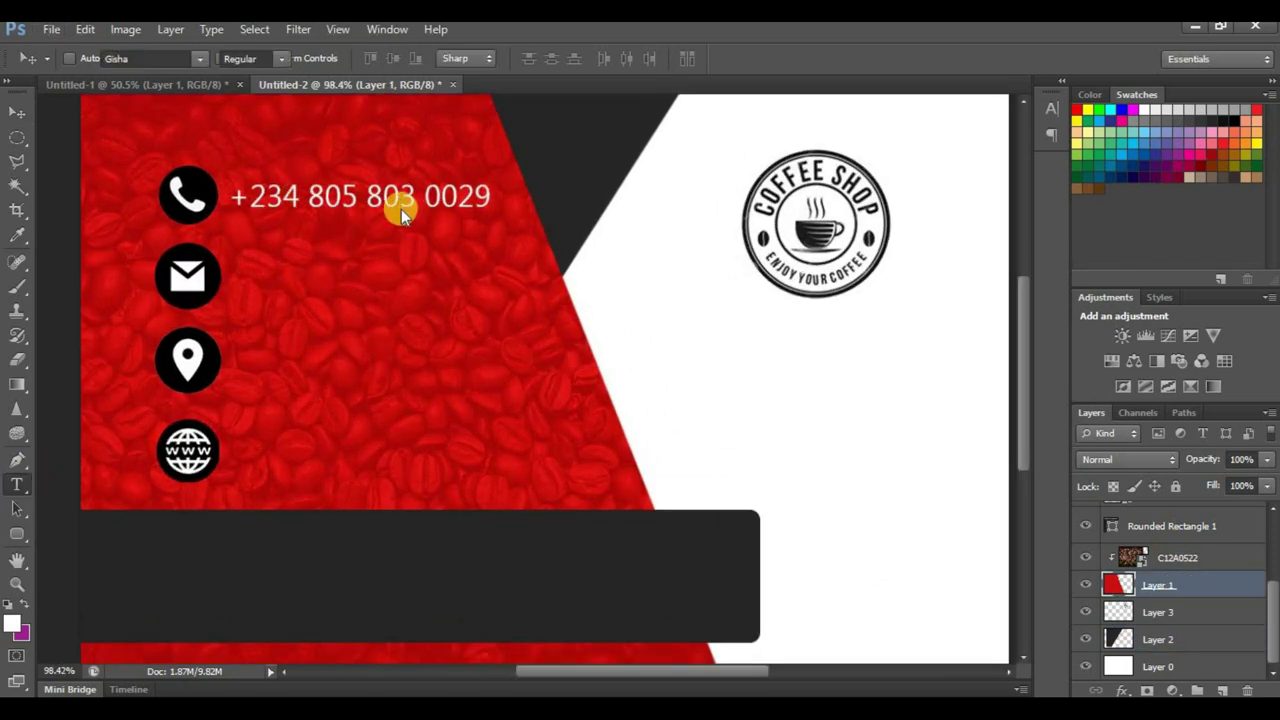
click(404, 192)
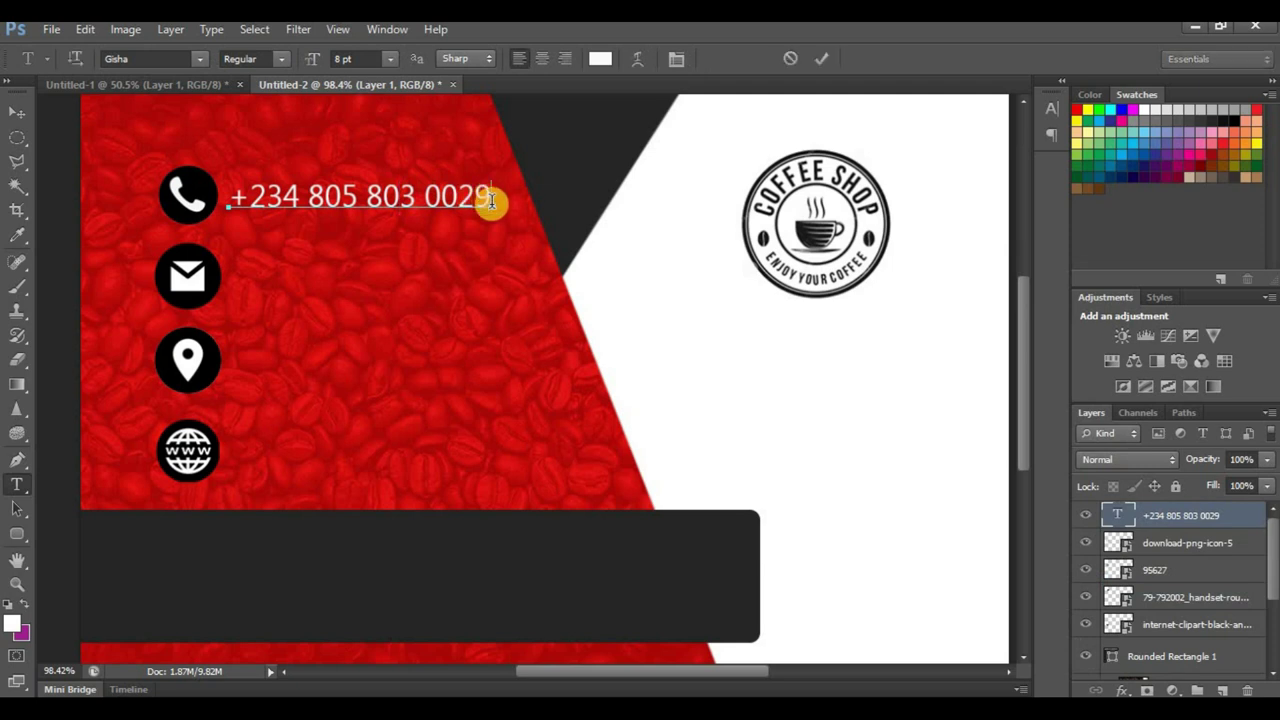
key(Return)
key(Return)
key(Return)
key(Return)
key(Return)
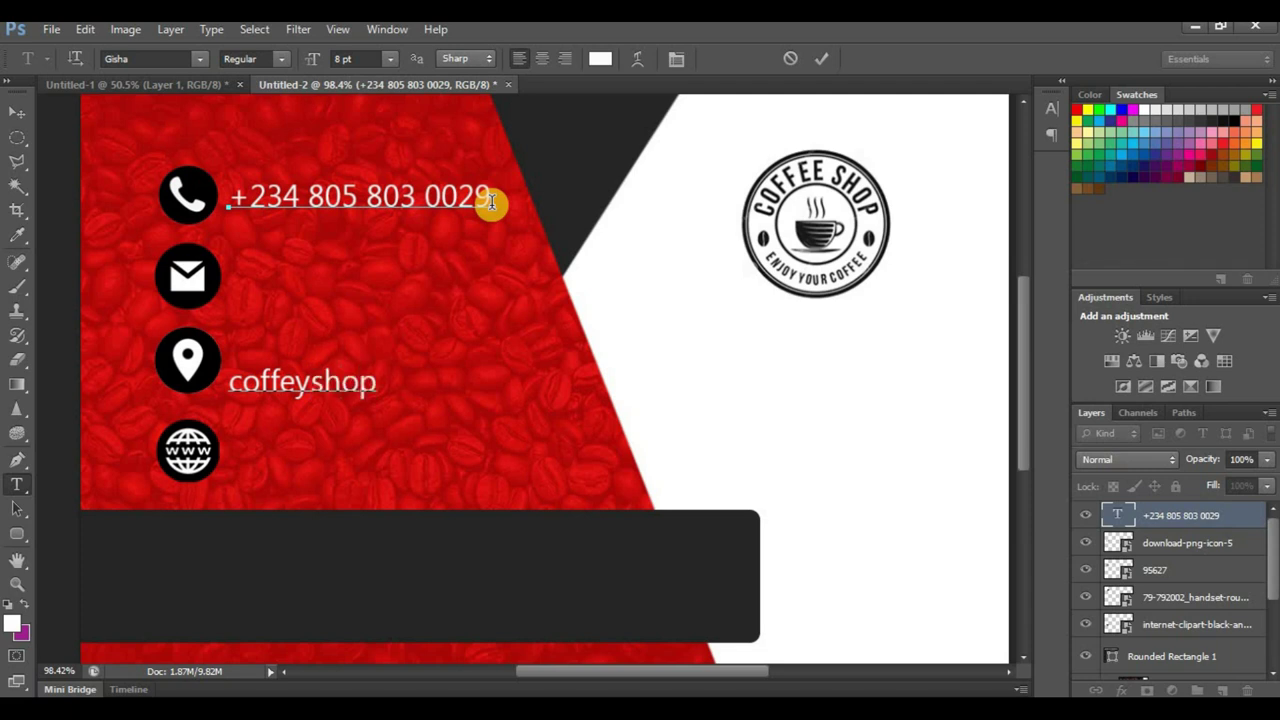
text(@)
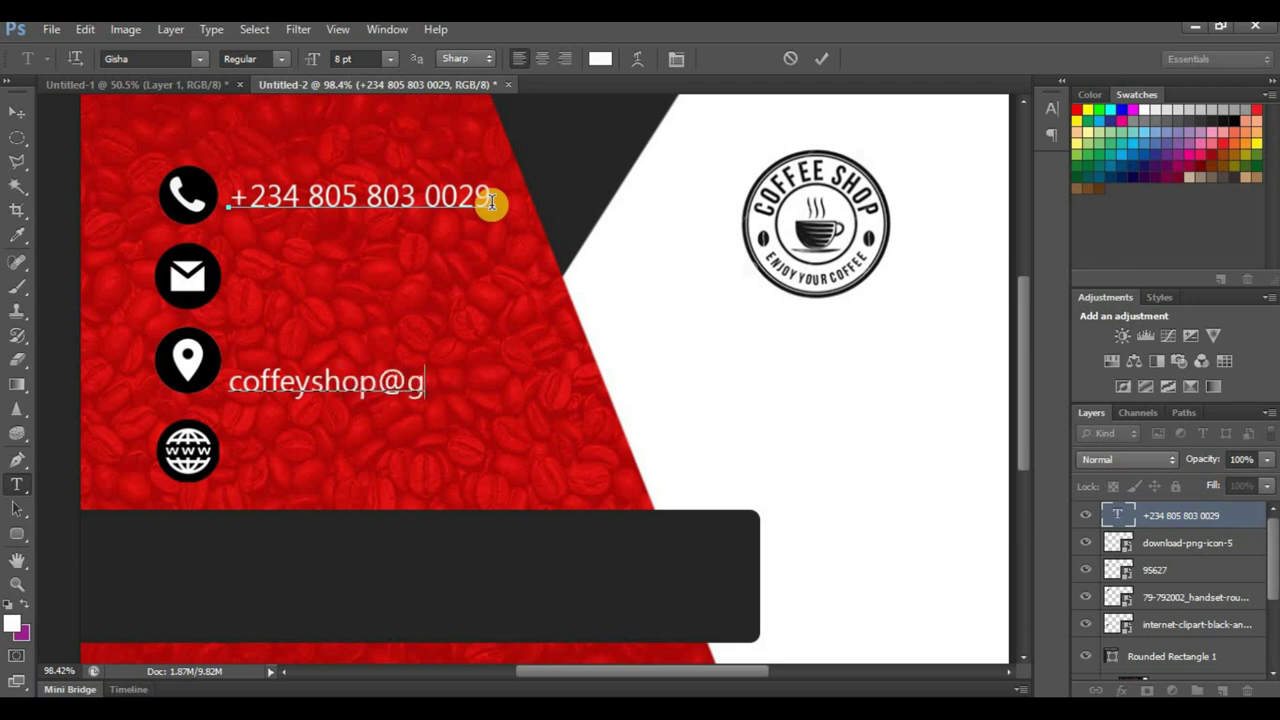
text(gmail.com)
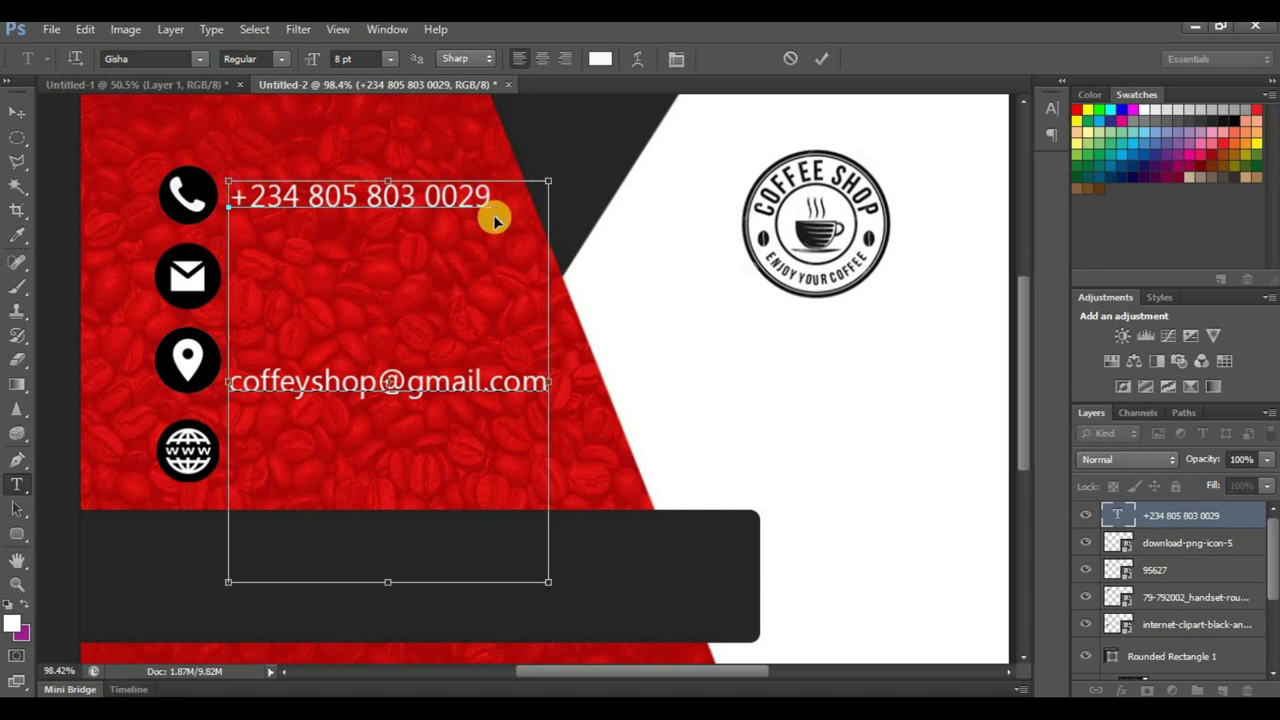
key(ctrl+a)
Step: Set the contact text leading to 14 pt in the Character panel
click(676, 59)
click(1015, 147)
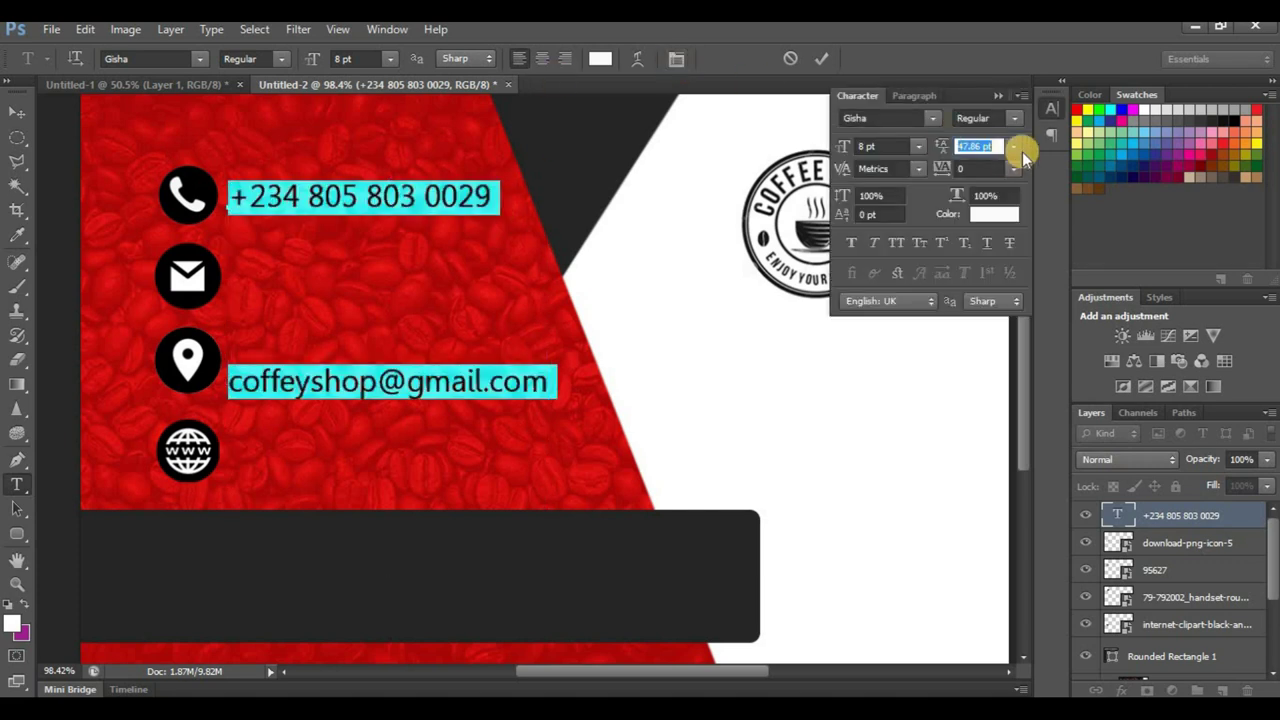
click(1013, 150)
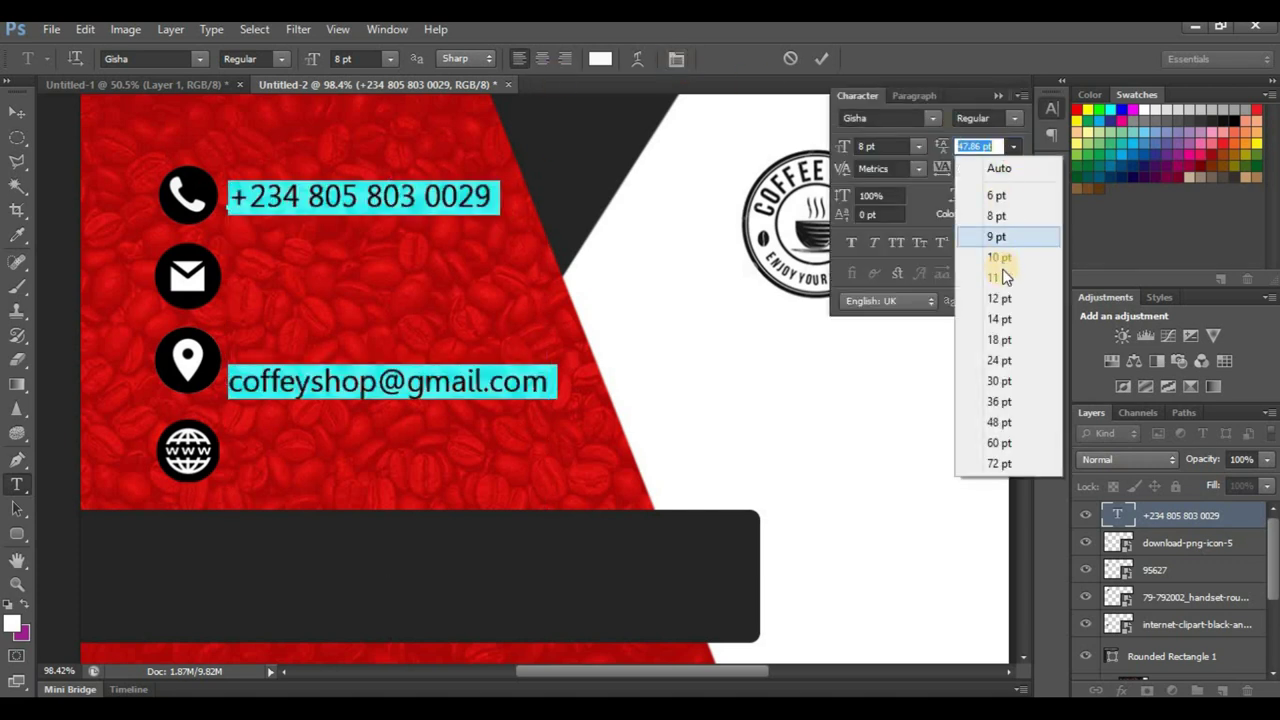
click(1008, 320)
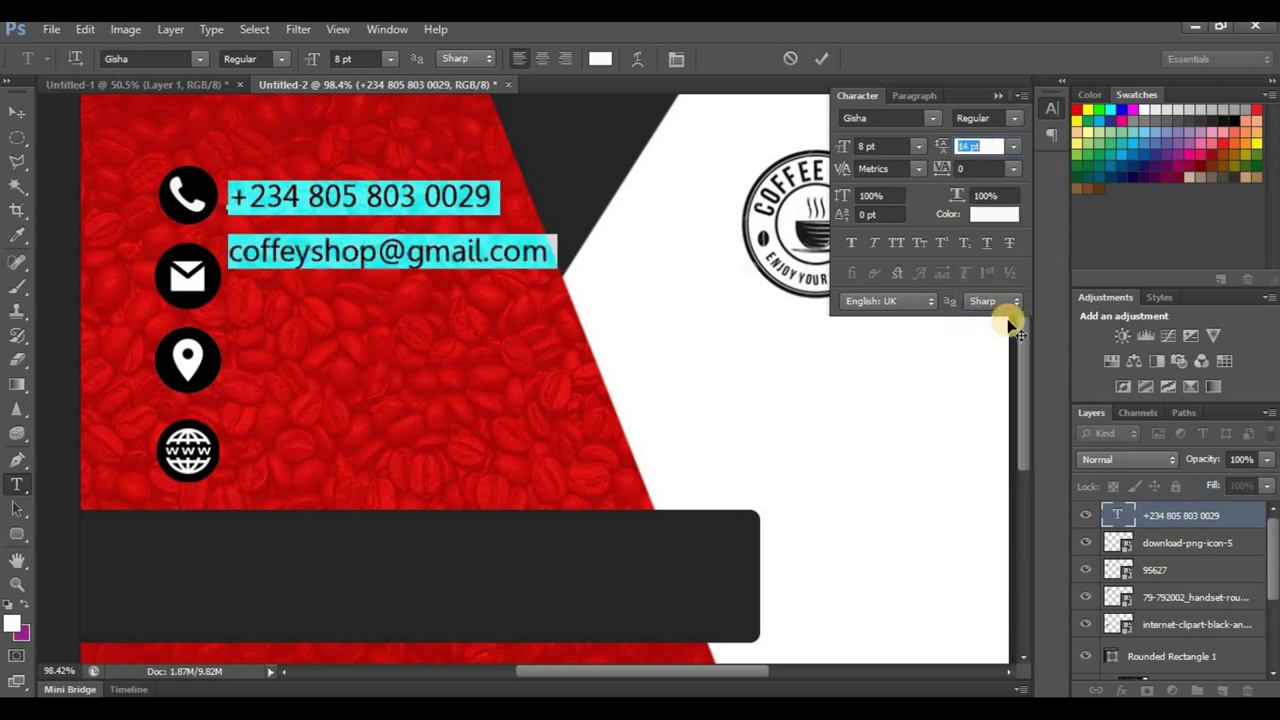
Step: Type the shop's street address as a third line, correcting the street name to a capital K
click(497, 251)
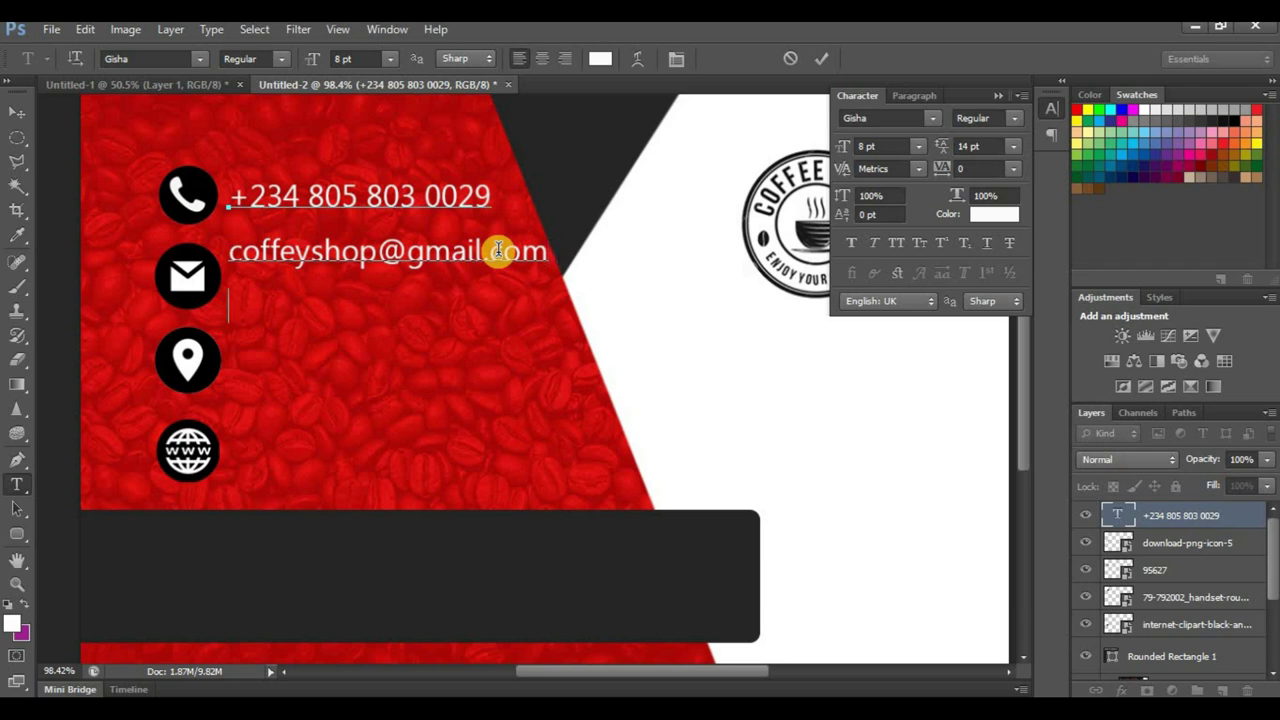
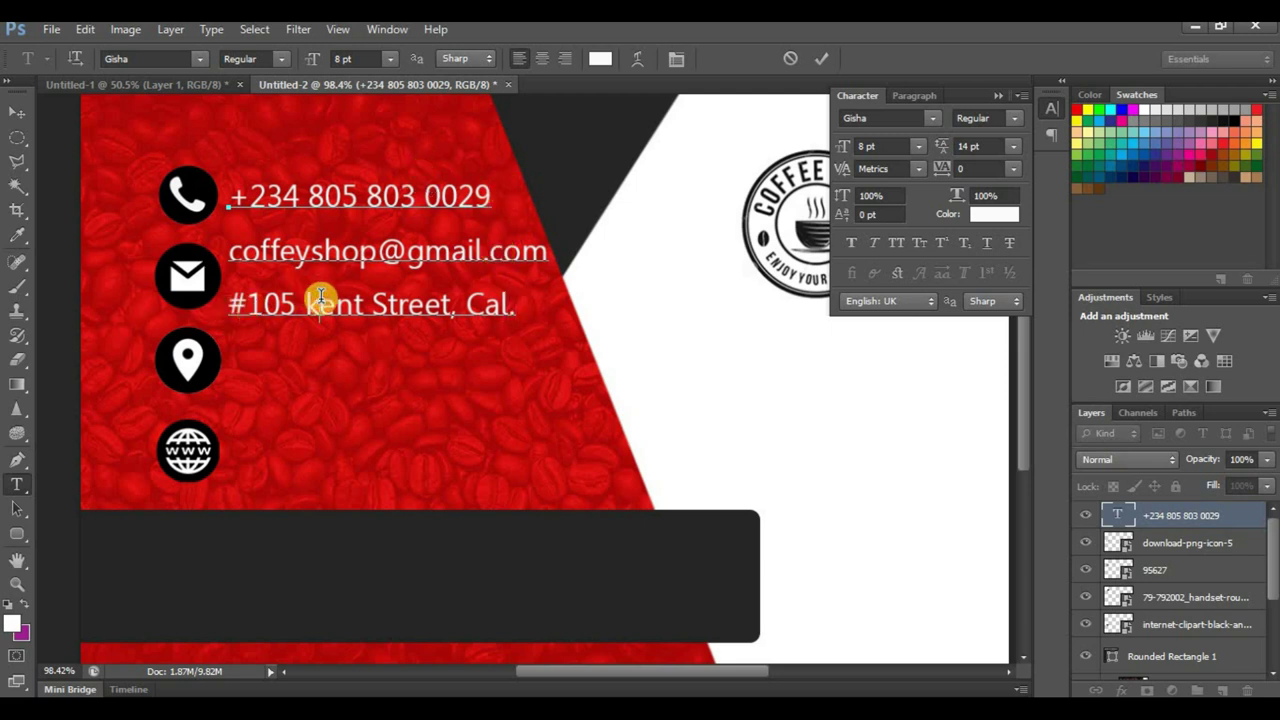
click(320, 296)
key(BackSpace)
text(K)
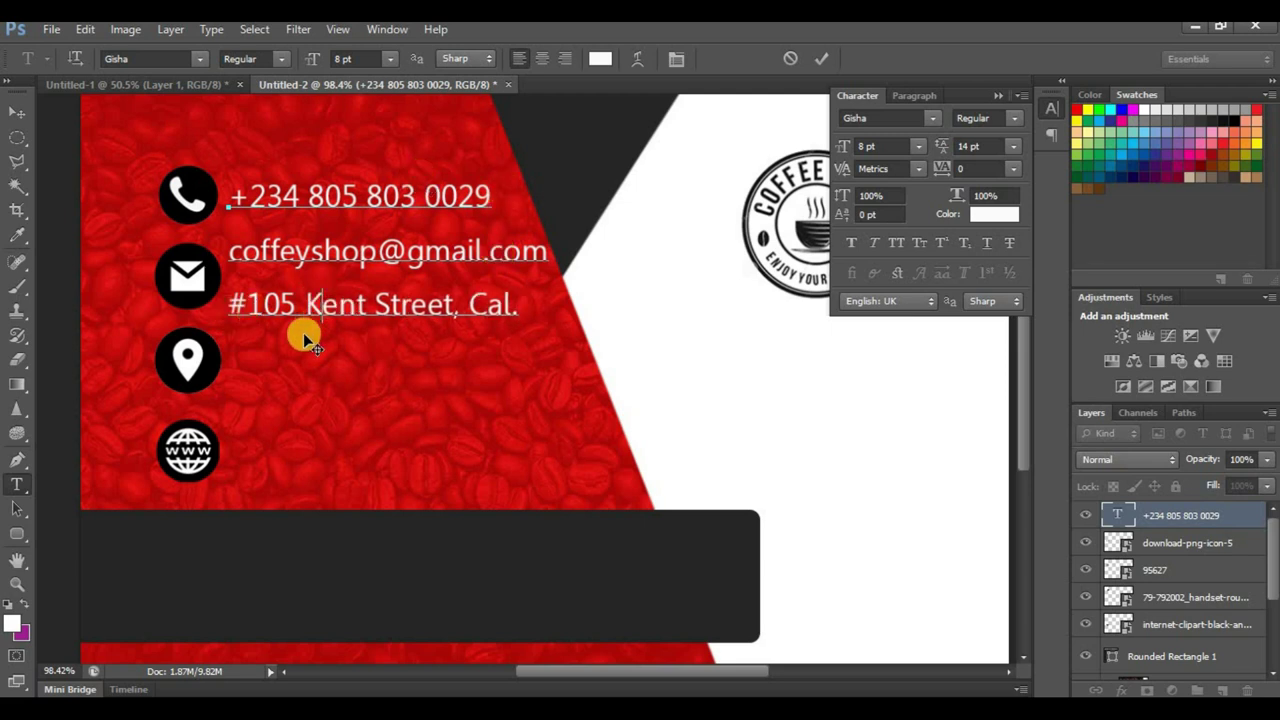
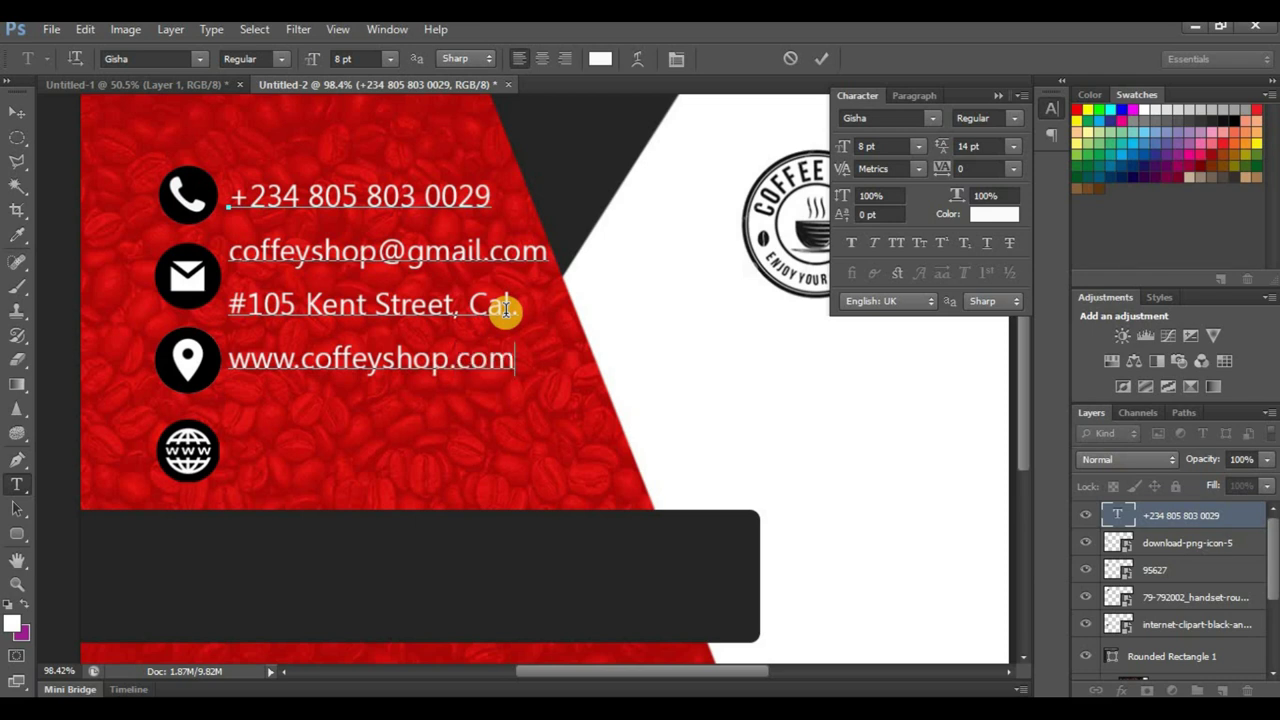
Step: Set the leading of all four contact lines to 21 pt and commit the edit
key(ctrl+a)
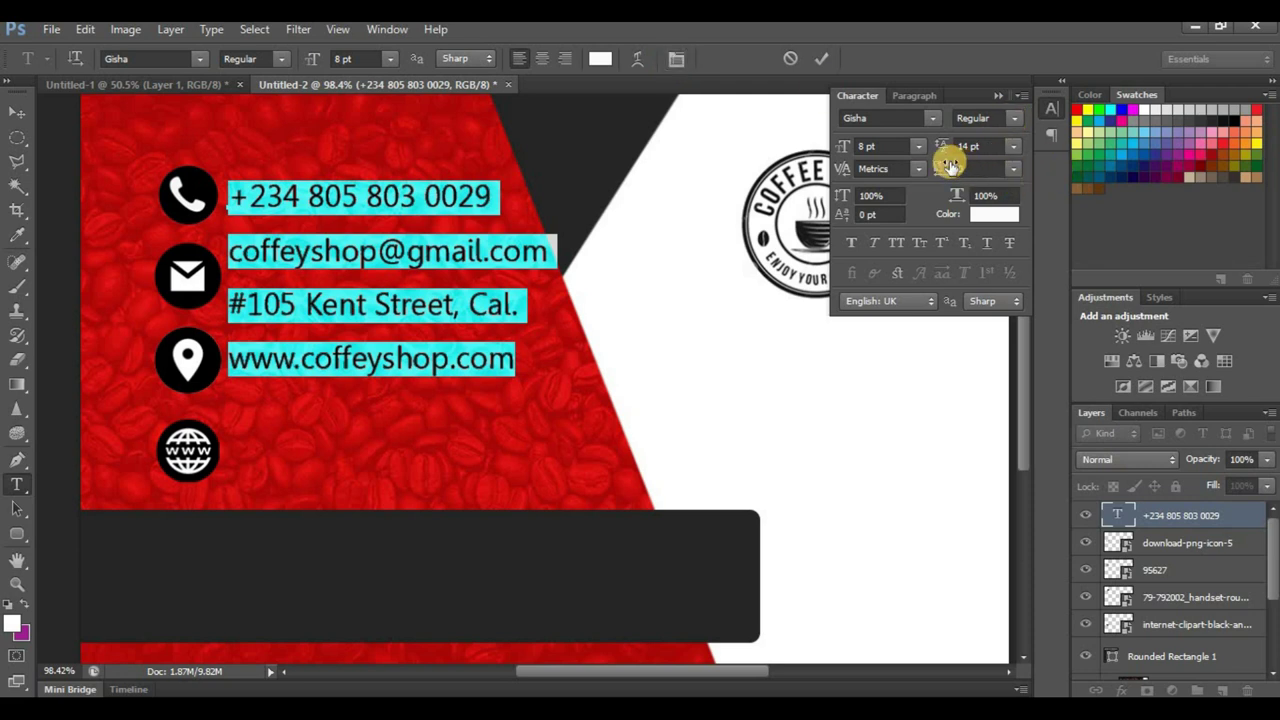
drag(948, 148, 950, 150)
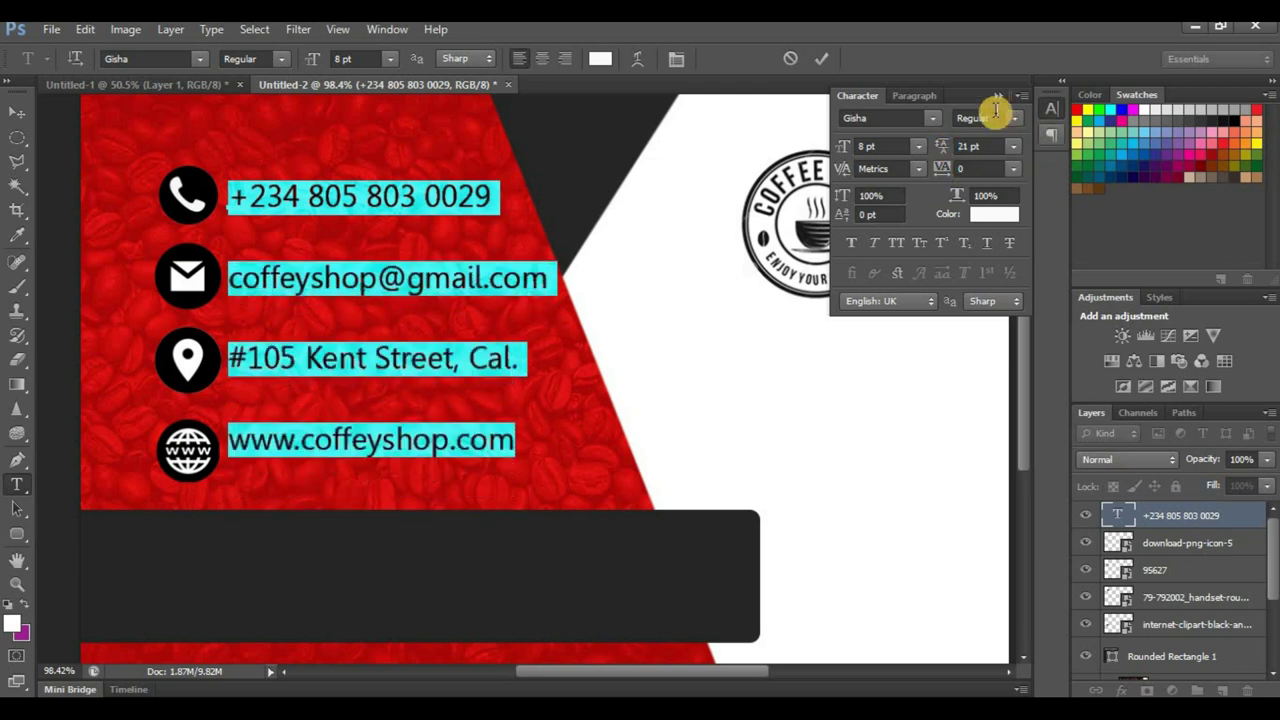
click(1009, 133)
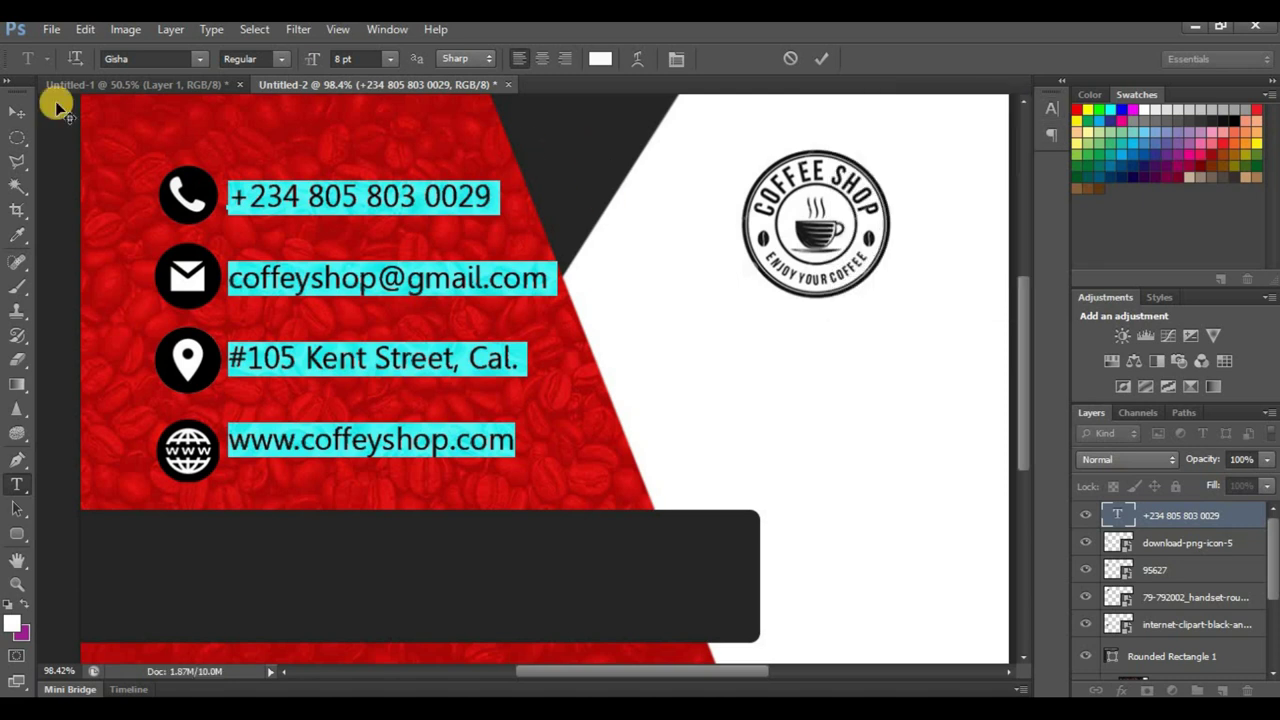
click(821, 62)
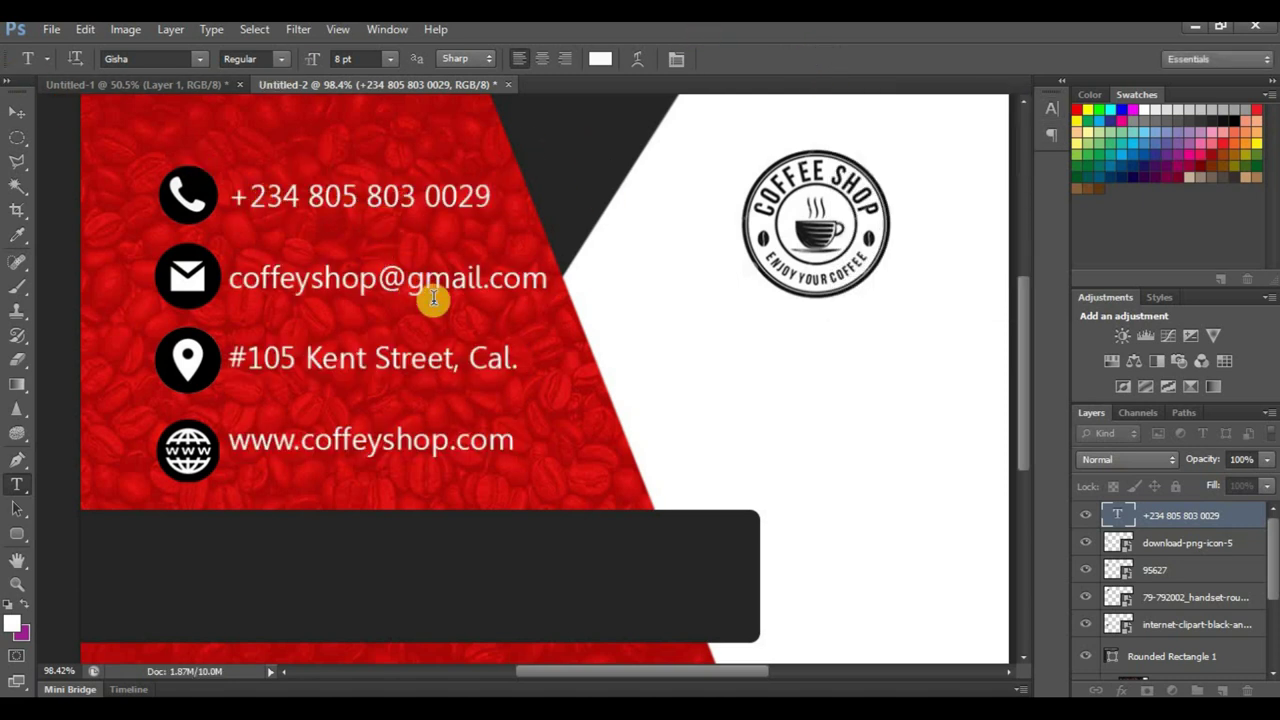
click(15, 116)
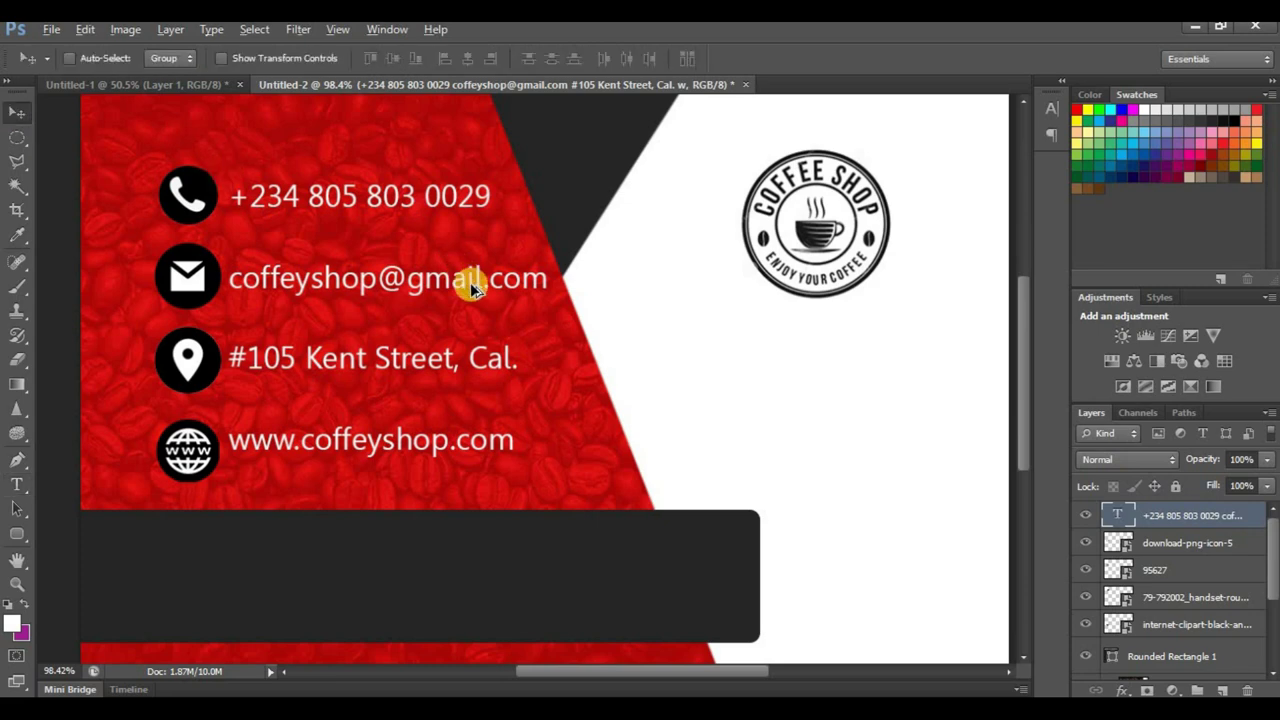
Step: Reduce the contact text leading to 13 pt so the four lines stack closely
scroll(463, 276, down, 5)
scroll(400, 308, up, 3)
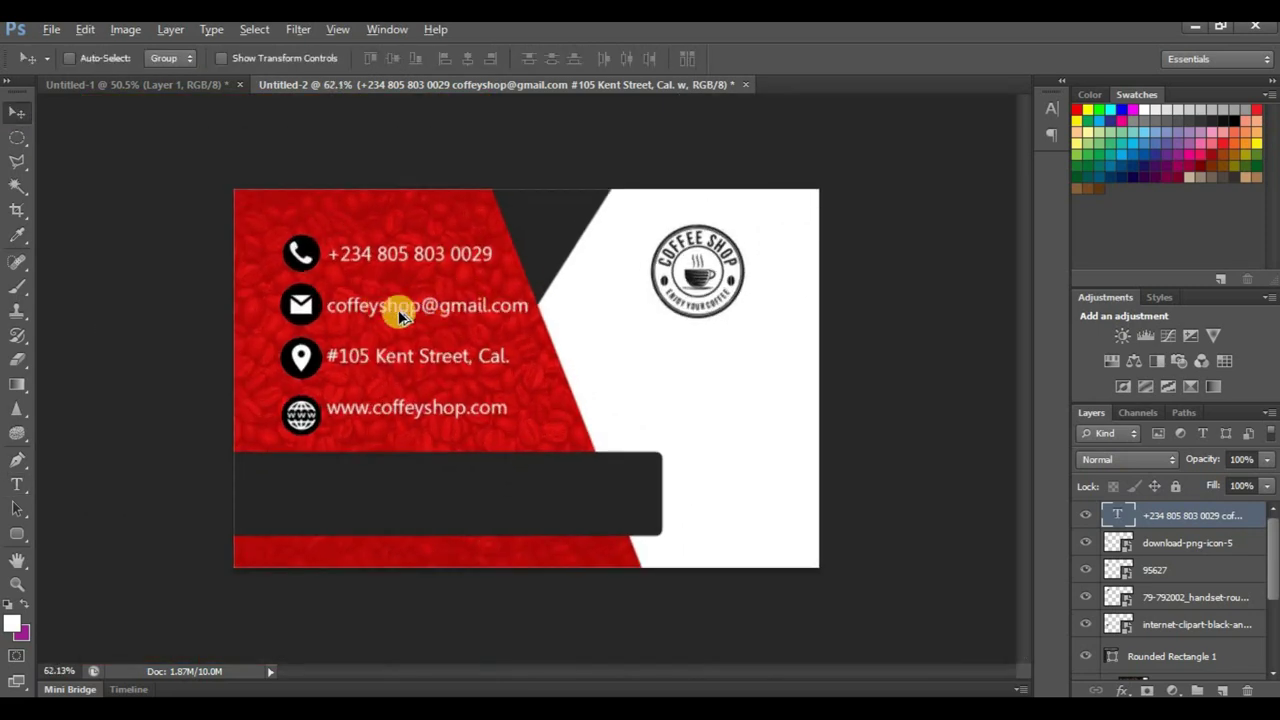
scroll(460, 250, up, 1)
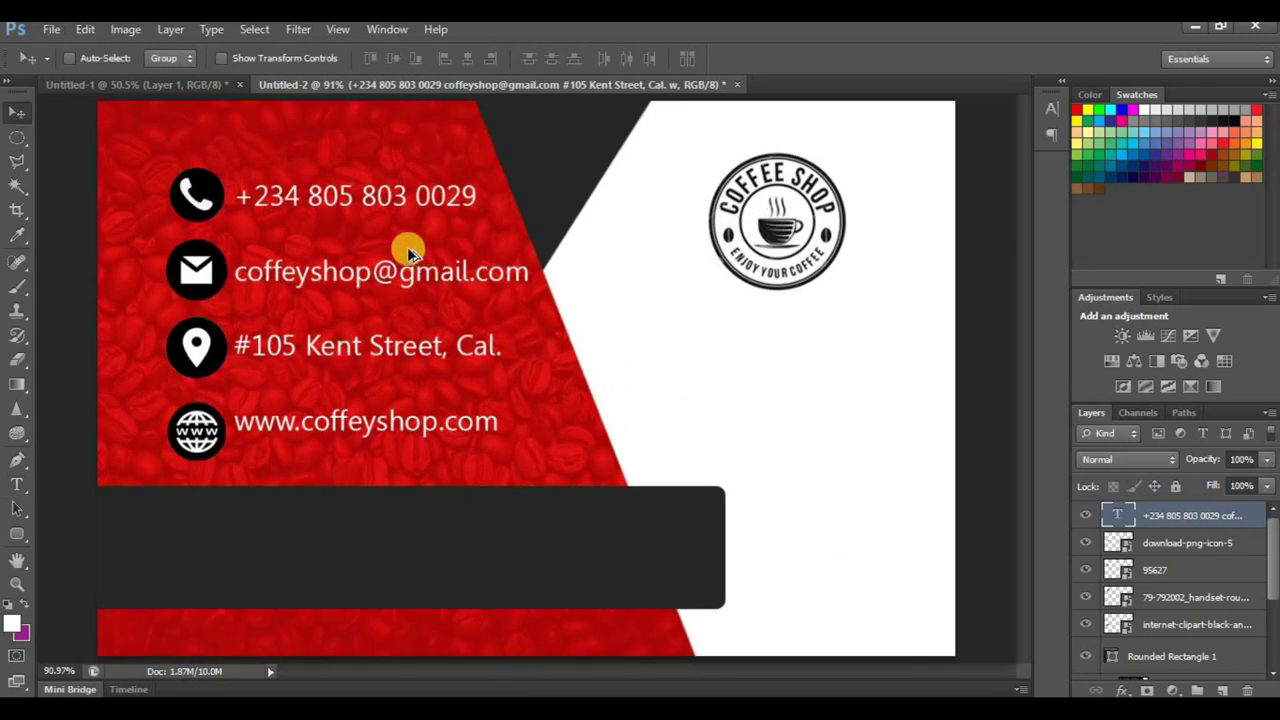
click(16, 485)
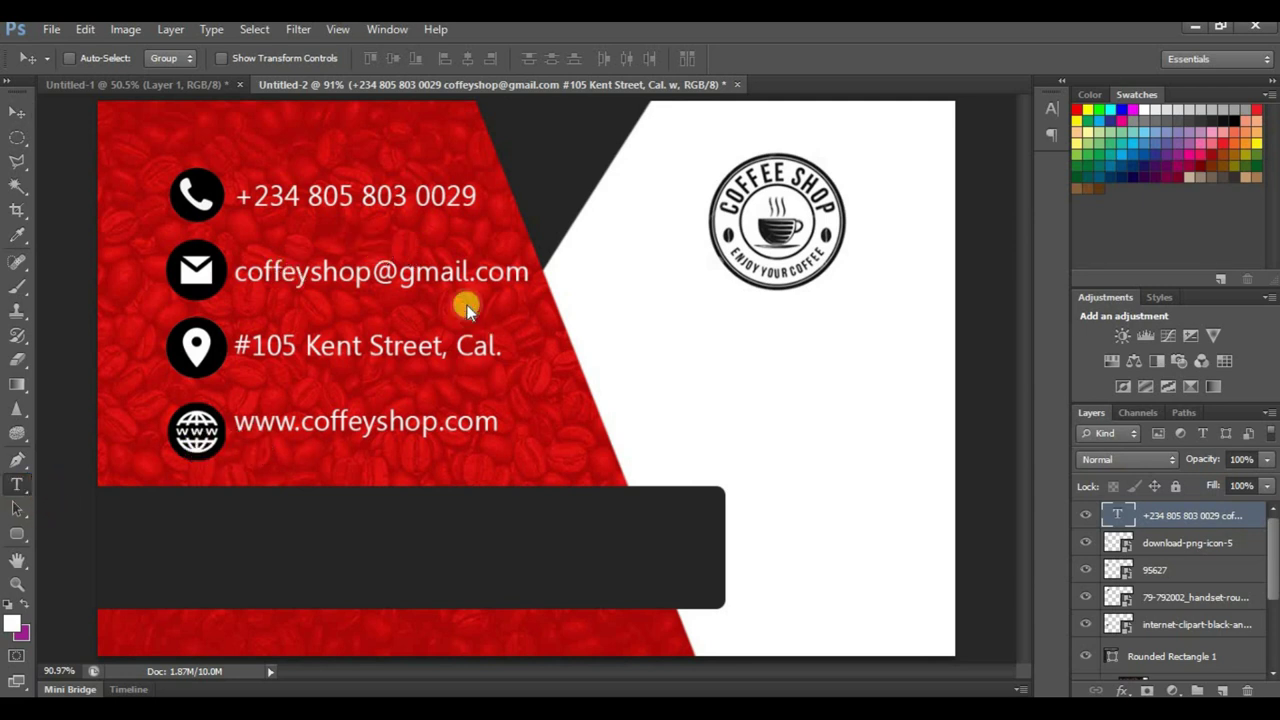
click(399, 273)
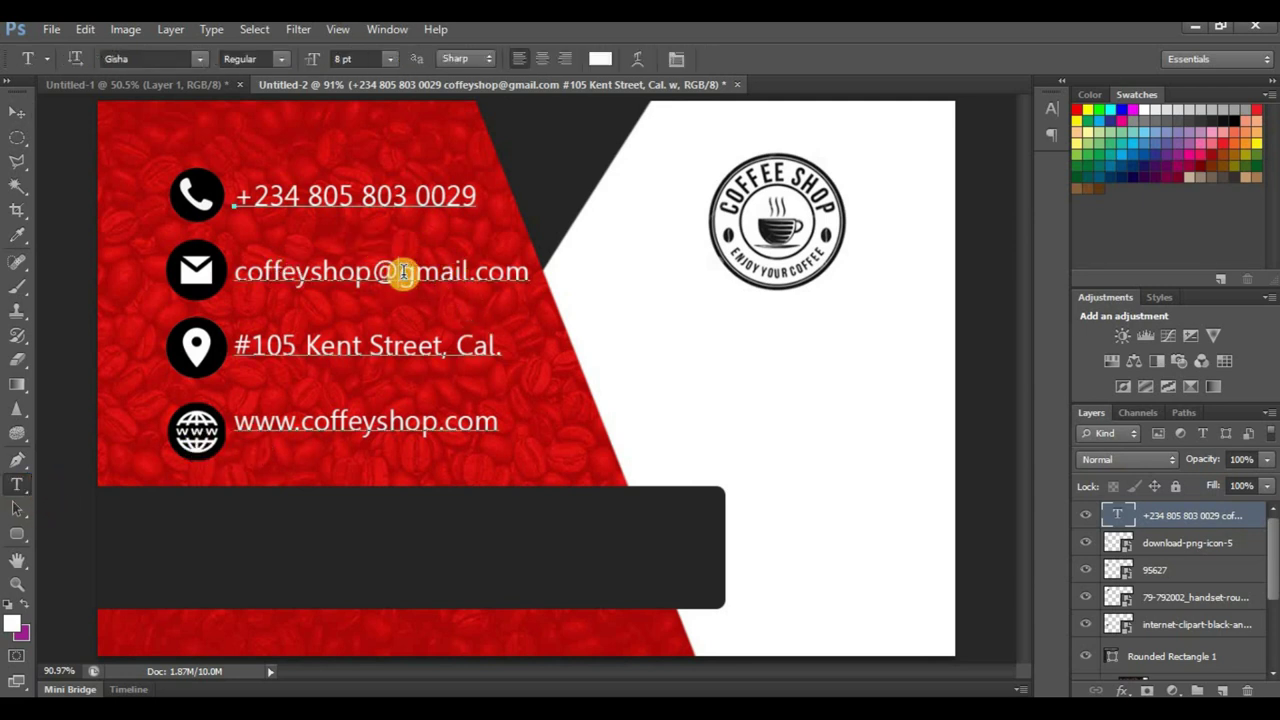
key(ctrl+a)
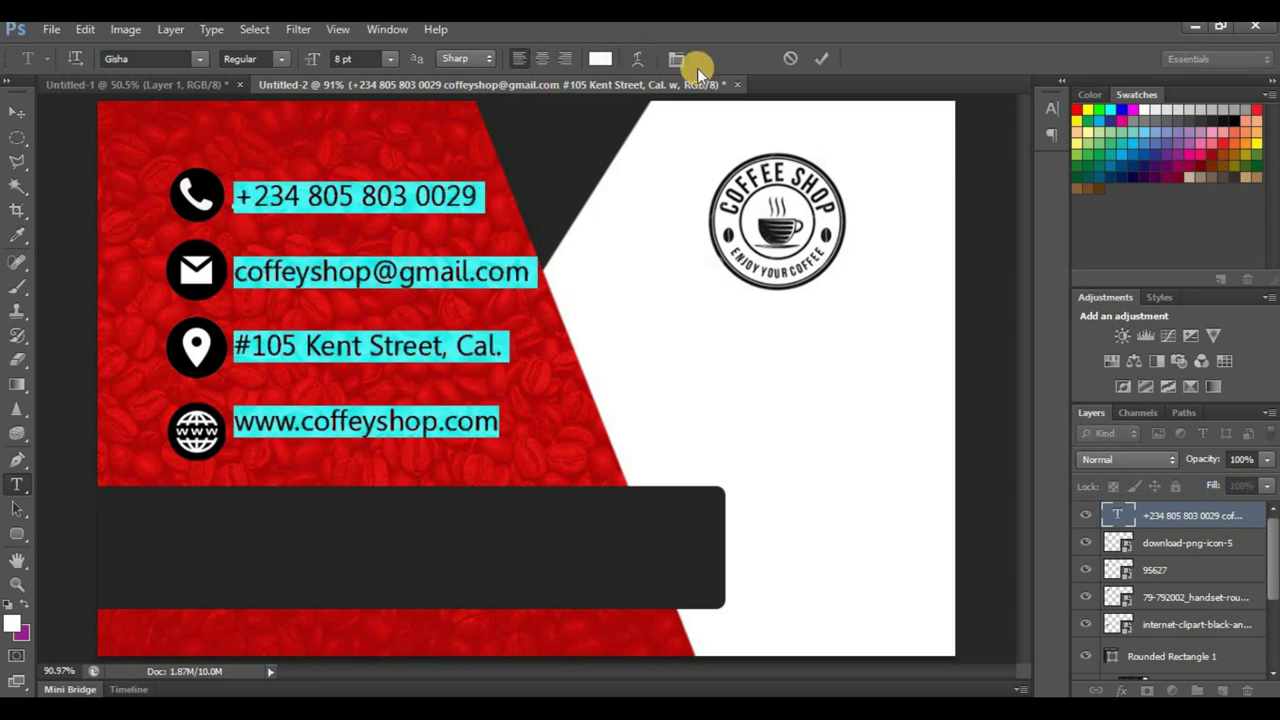
click(675, 59)
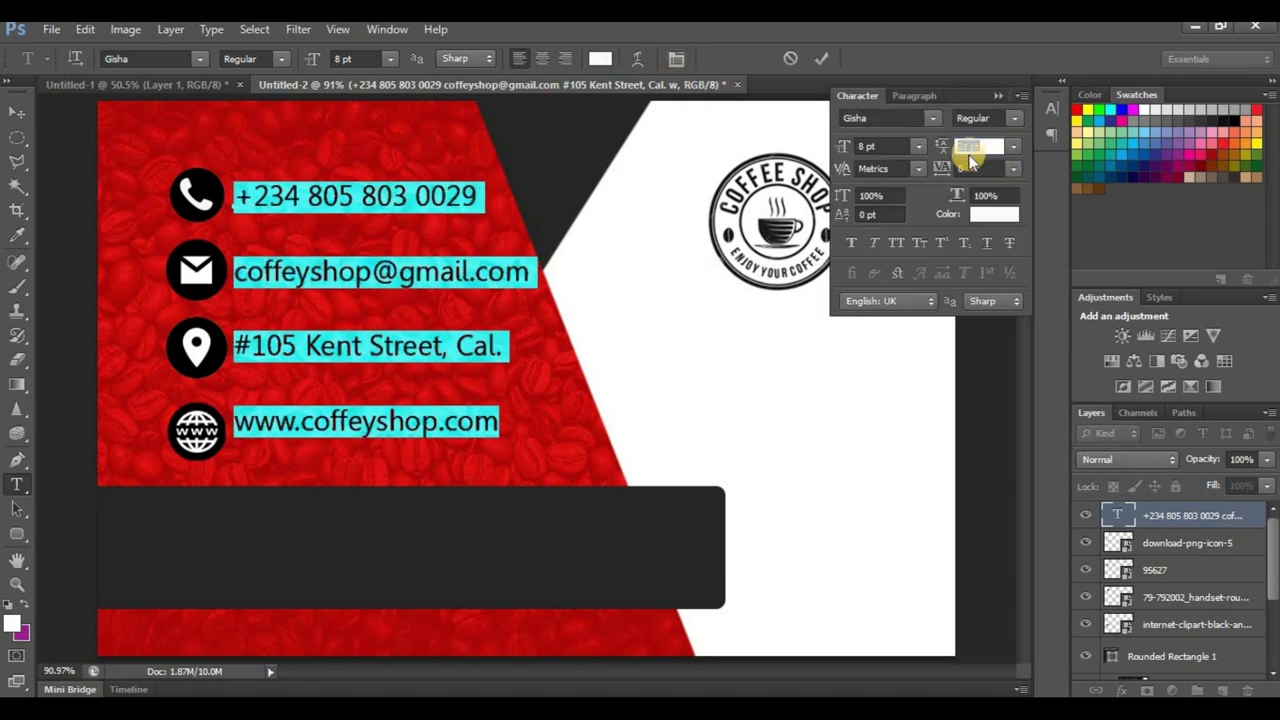
click(945, 148)
drag(957, 148, 937, 148)
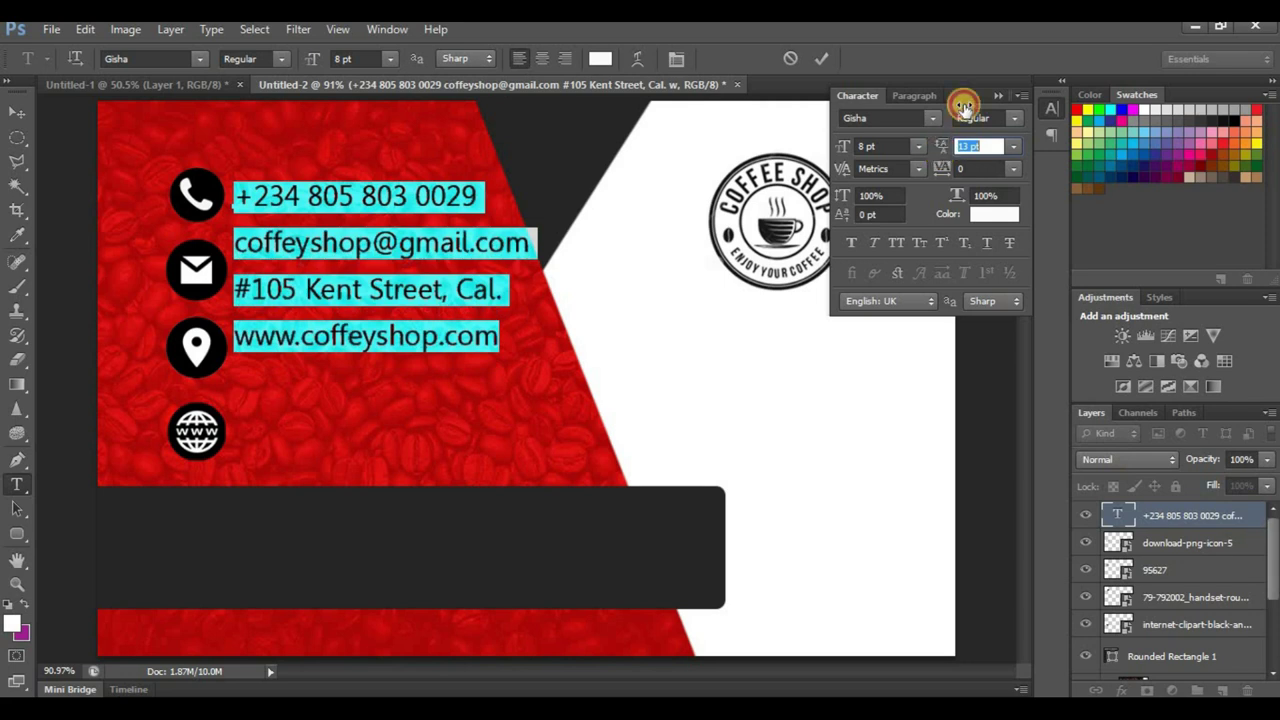
click(857, 95)
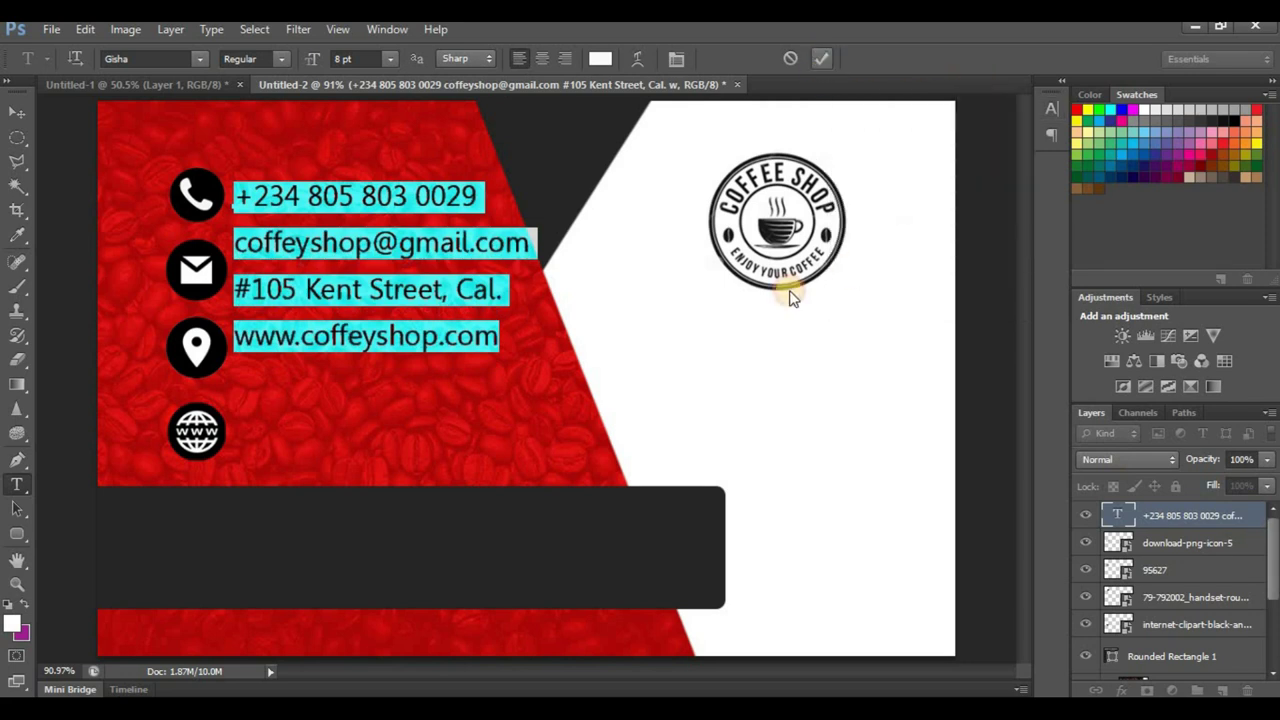
click(403, 257)
Step: Commit the text edit and move the contact text block down
drag(390, 283, 394, 288)
click(18, 118)
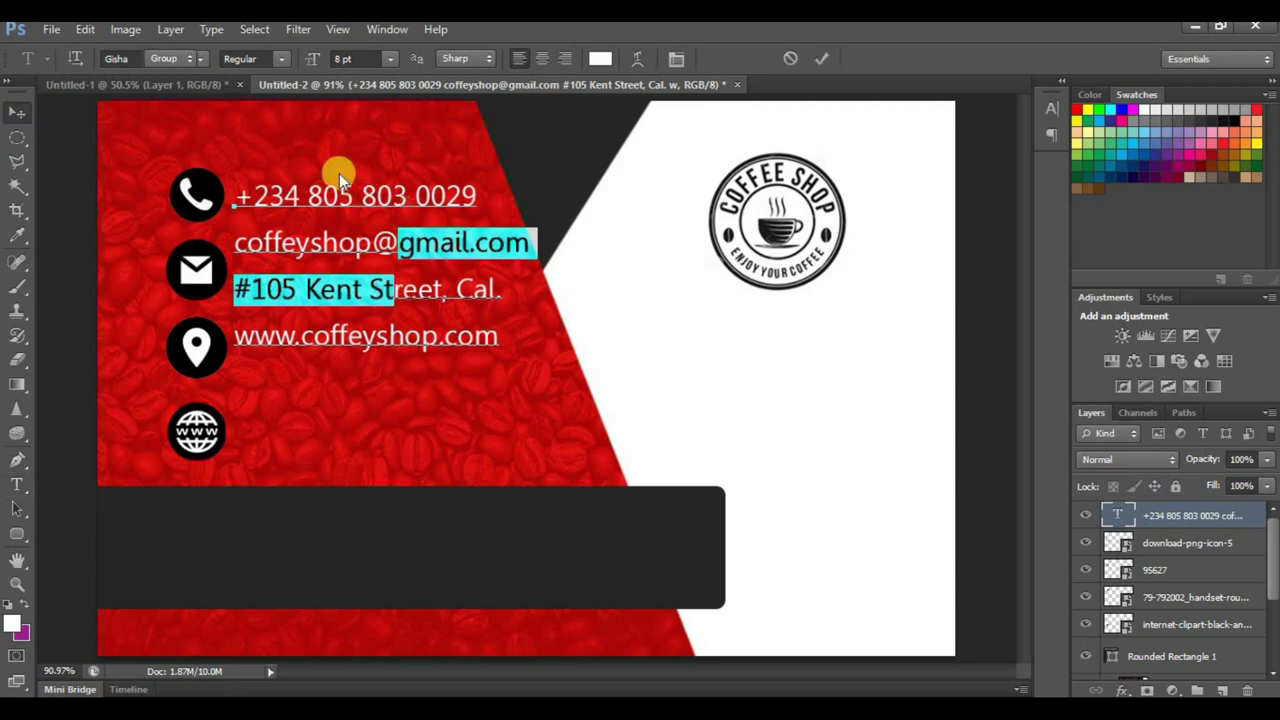
click(828, 58)
drag(280, 248, 284, 291)
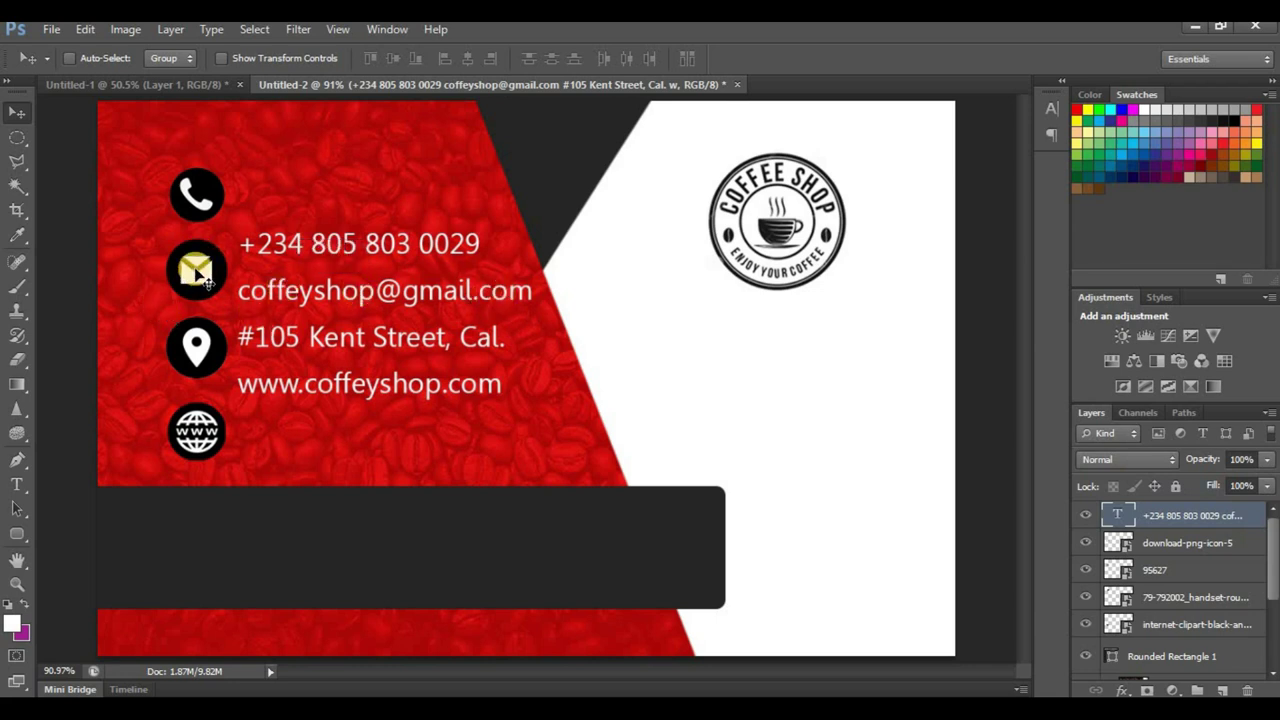
Step: Scale the four icon layers to about 65% and move the contact text up beside them
click(1160, 543)
shift+click(1160, 570)
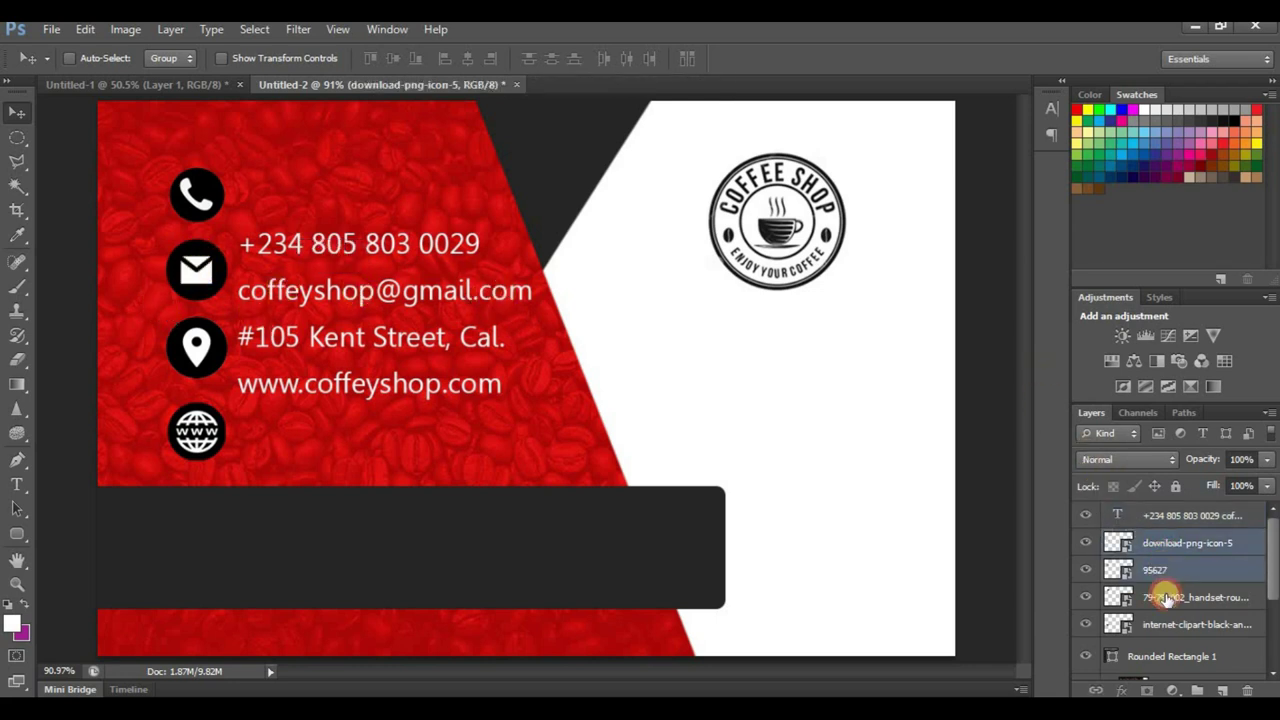
shift+click(1165, 624)
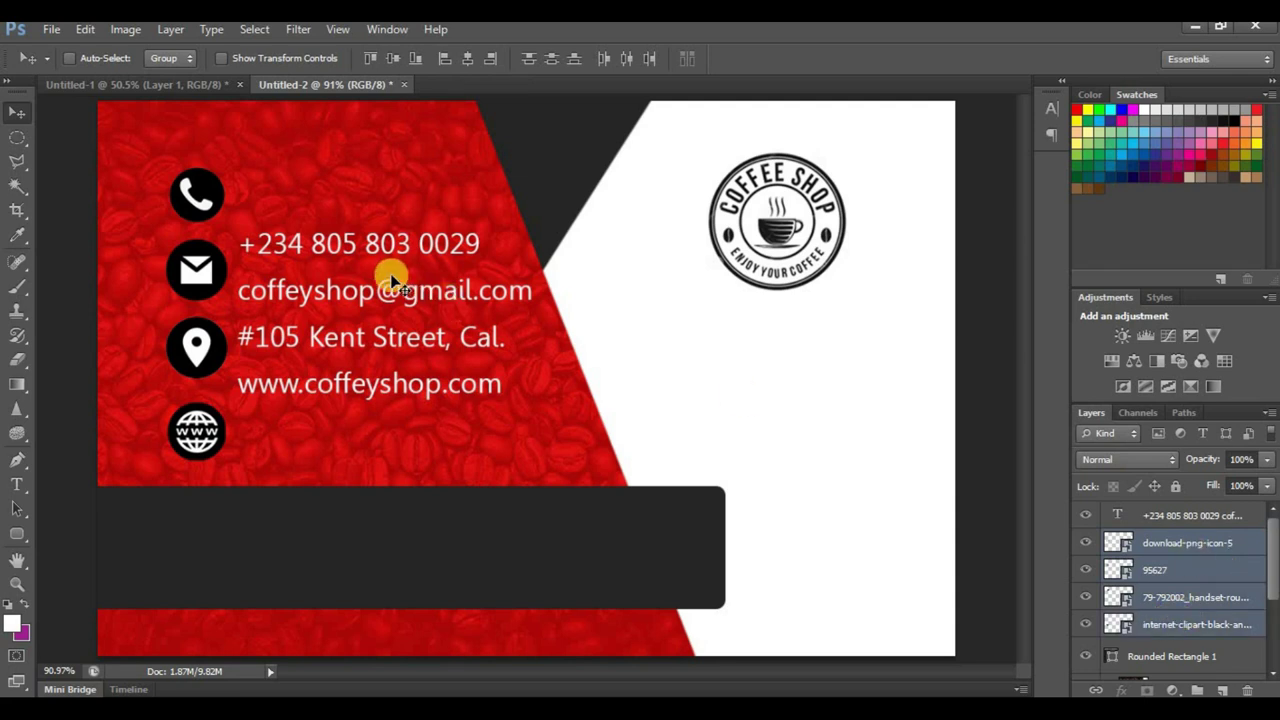
key(ctrl+t)
drag(222, 163, 196, 241)
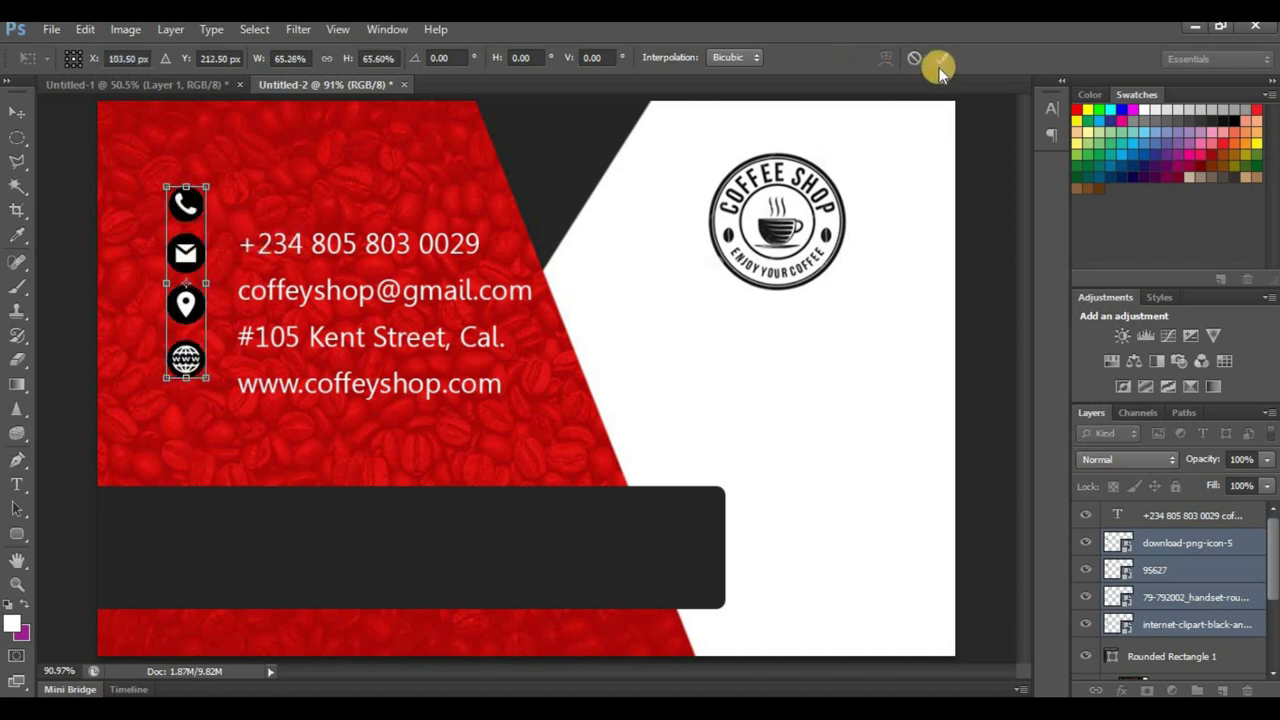
click(321, 245)
ctrl+click(321, 252)
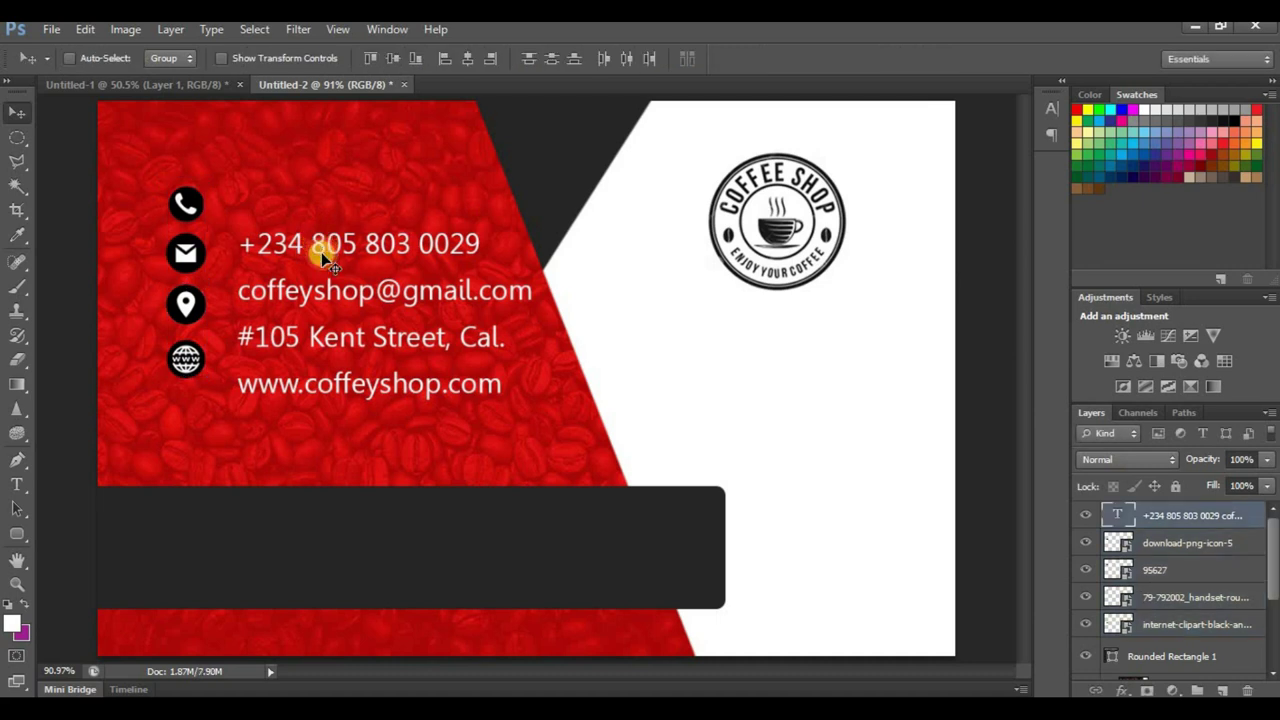
drag(320, 247, 298, 224)
Step: Scale the four selected icon layers down to about 89%
click(1150, 543)
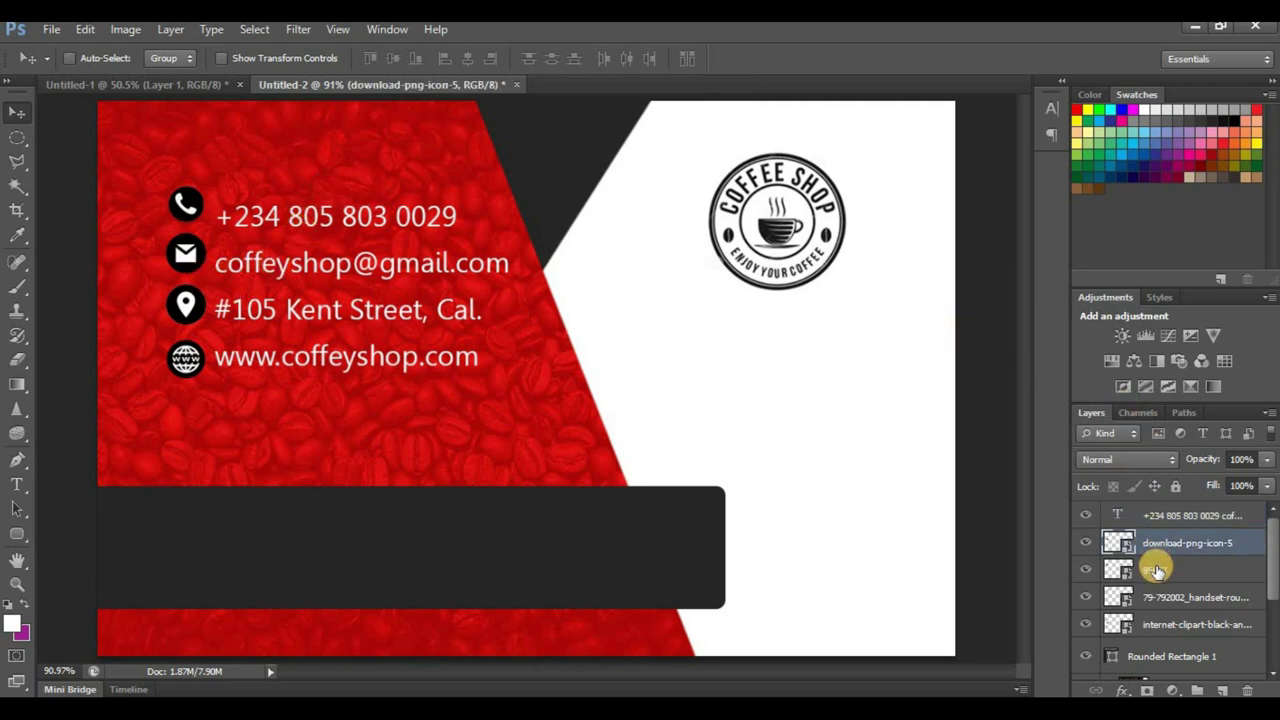
shift+click(1157, 600)
shift+click(1157, 624)
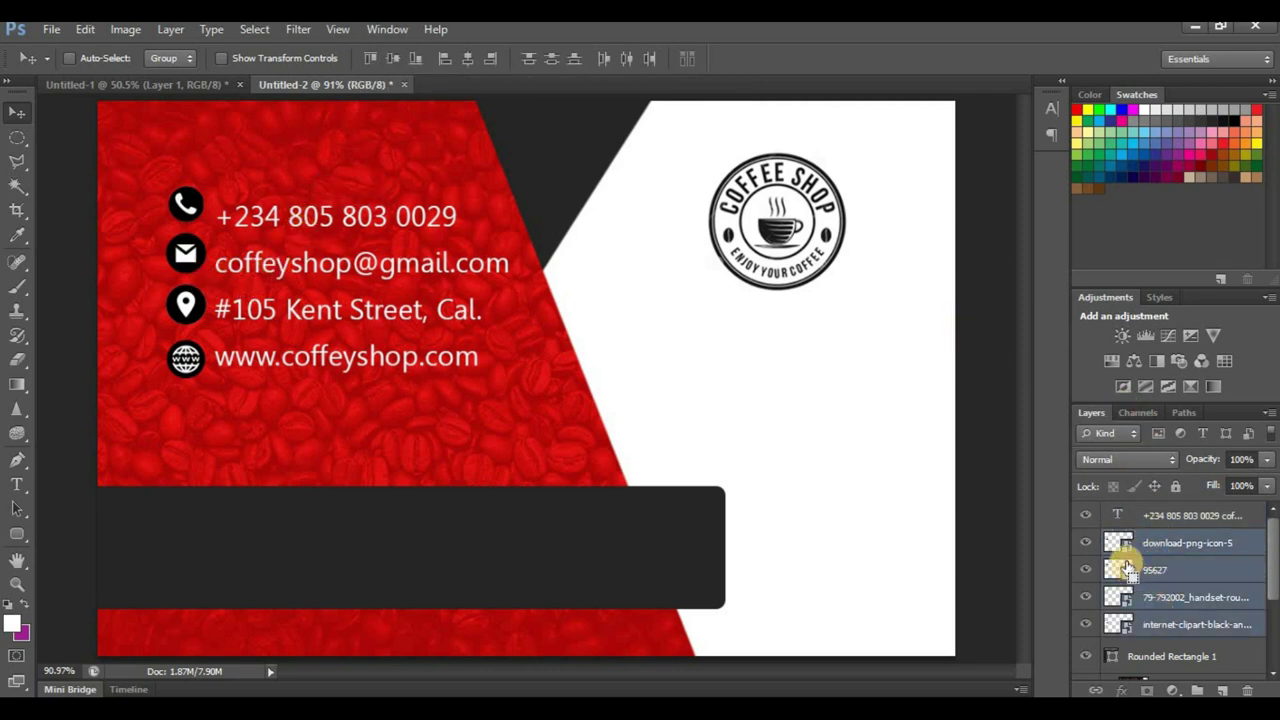
key(ctrl+t)
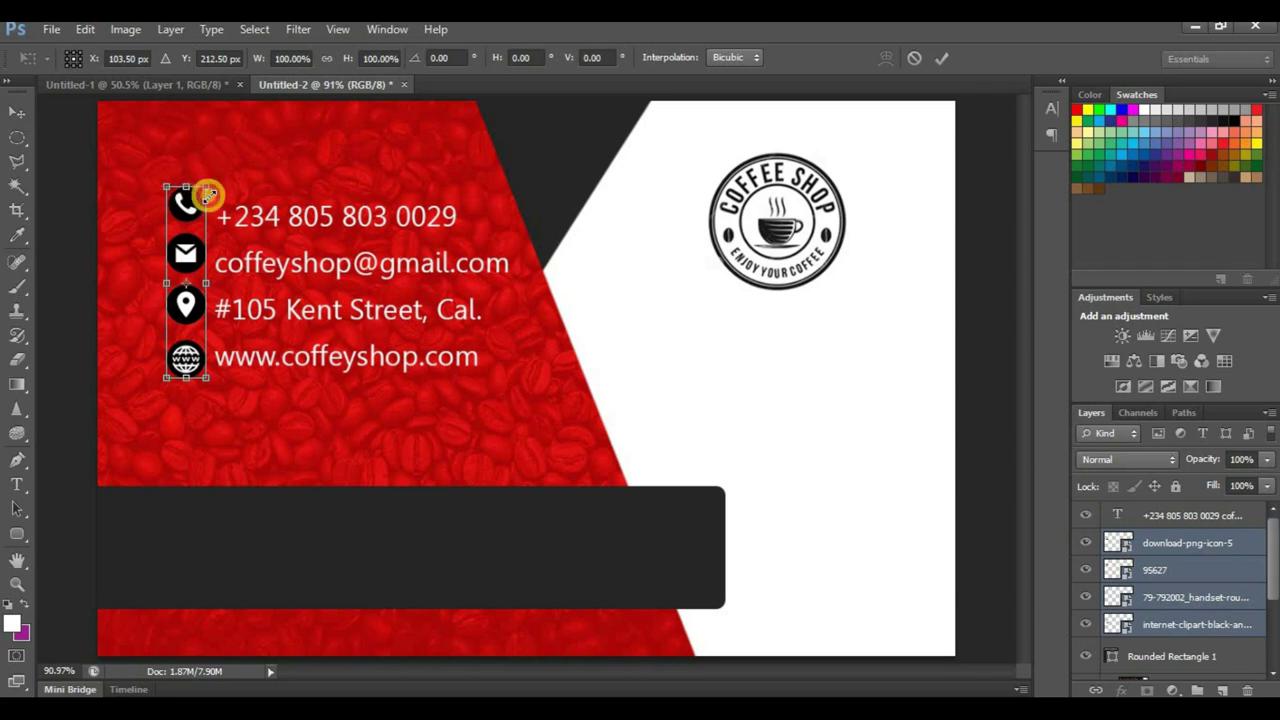
drag(206, 190, 205, 209)
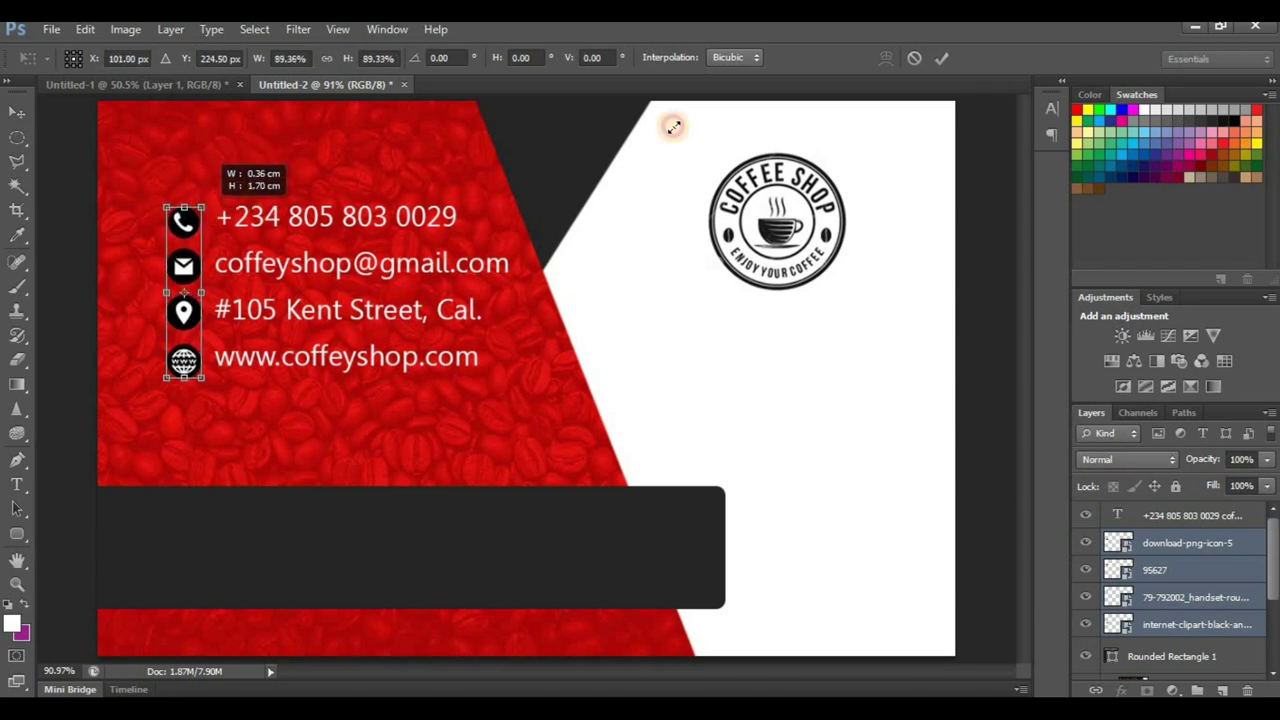
click(941, 58)
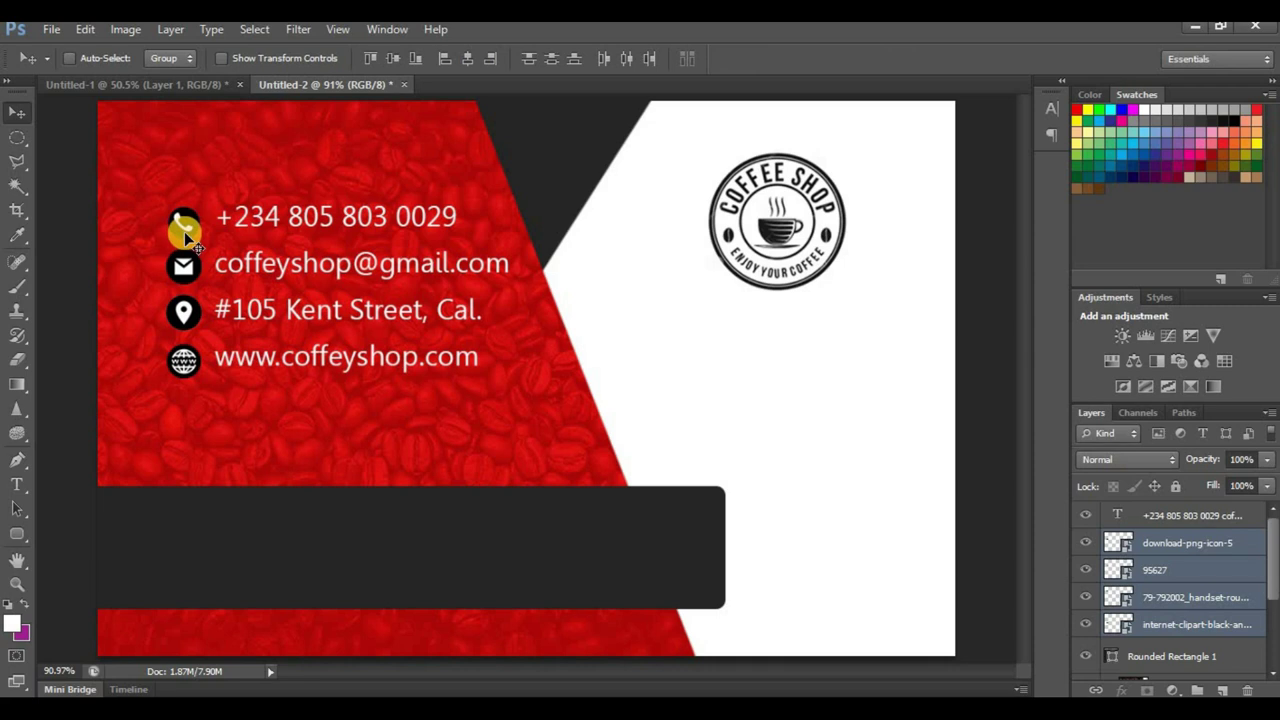
Step: Nudge the icon column a few pixels left into line with the contact text
scroll(145, 205, up, 3)
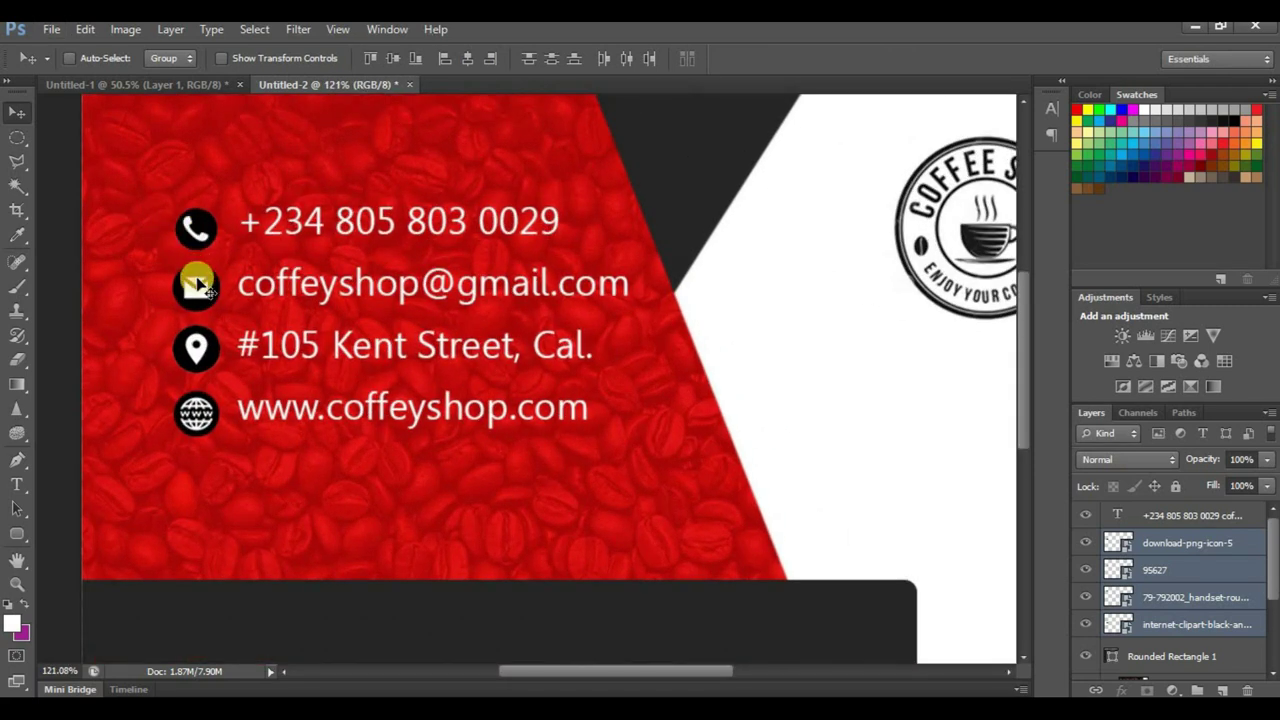
drag(194, 286, 202, 288)
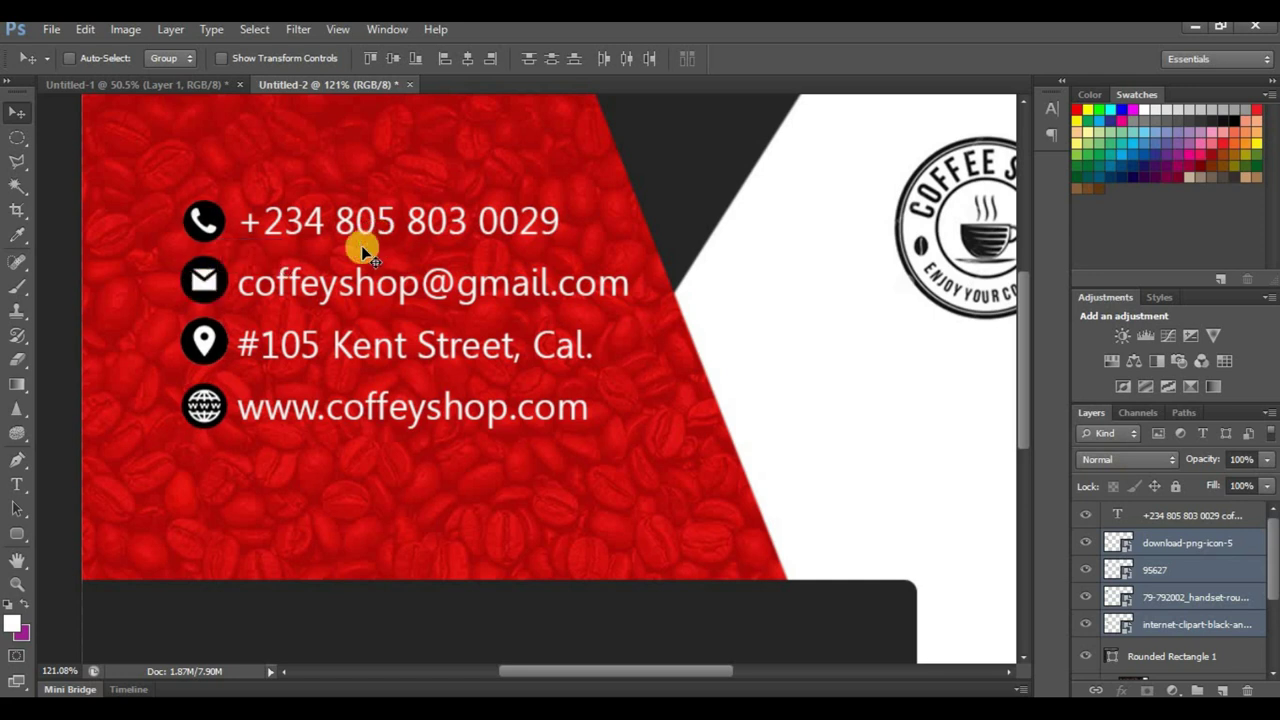
key(Left)
key(Left)
key(Left)
key(Left)
key(Left)
key(Left)
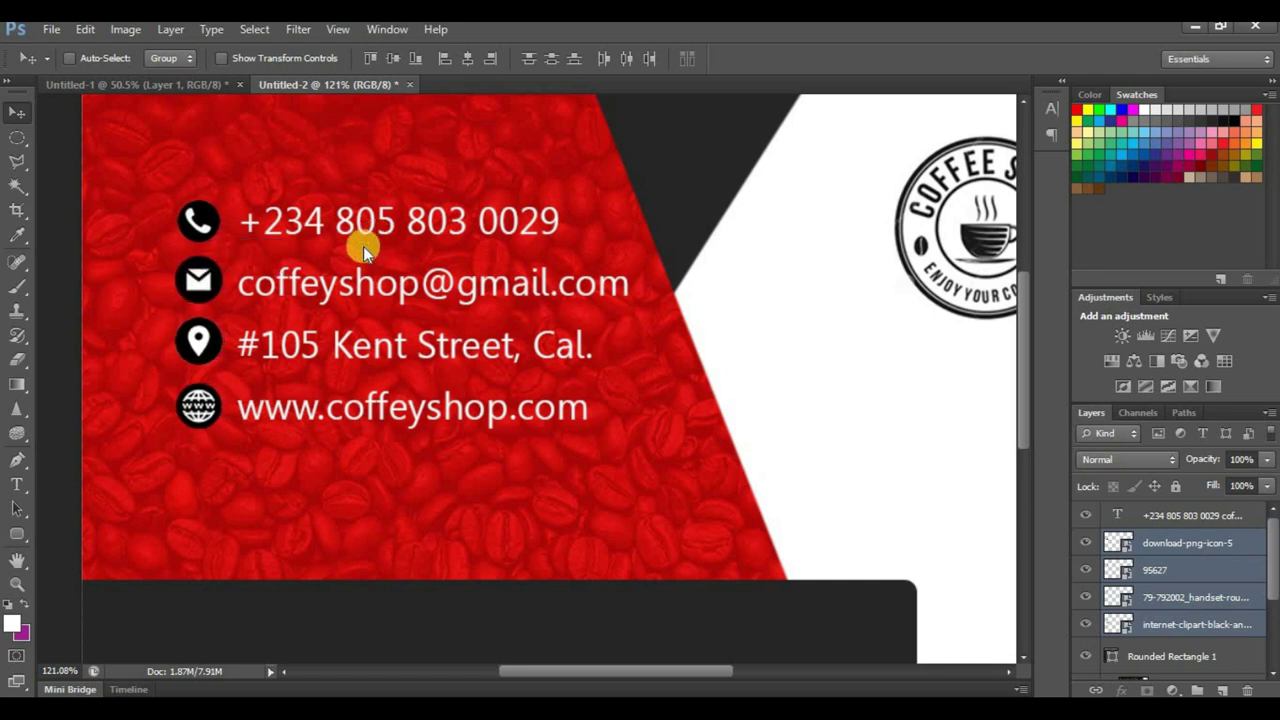
scroll(390, 285, down, 6)
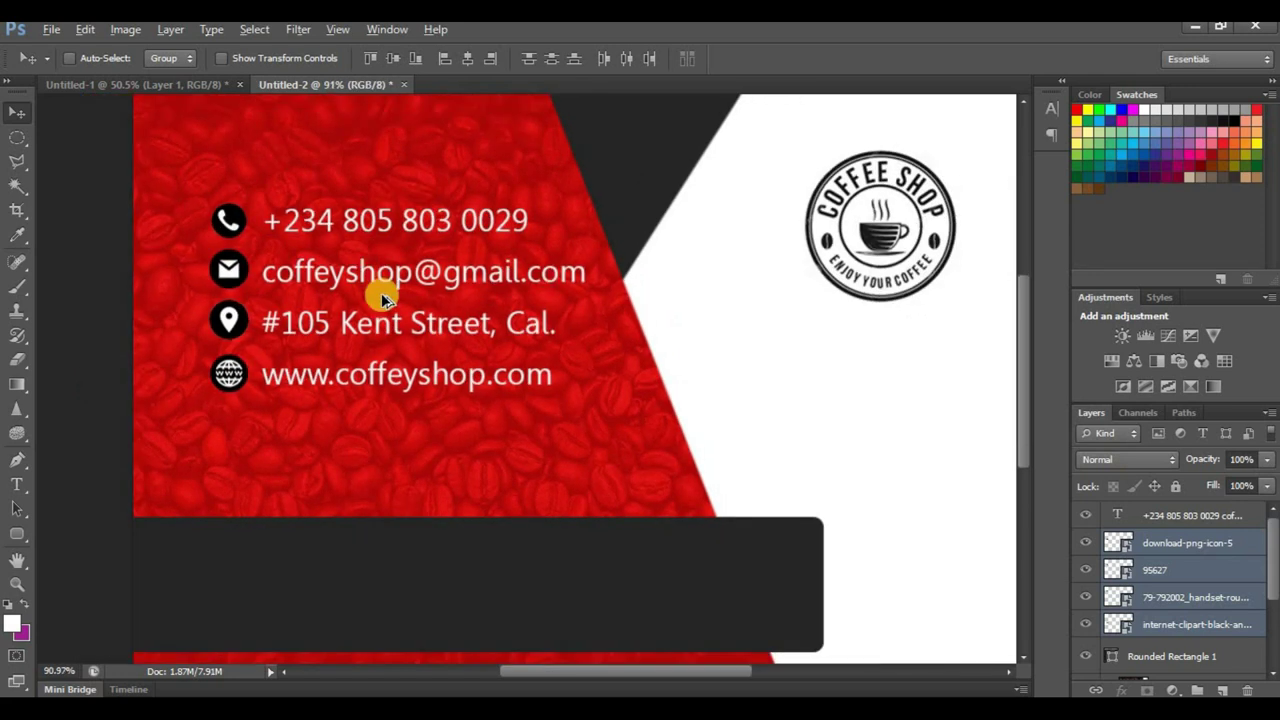
scroll(466, 329, down, 4)
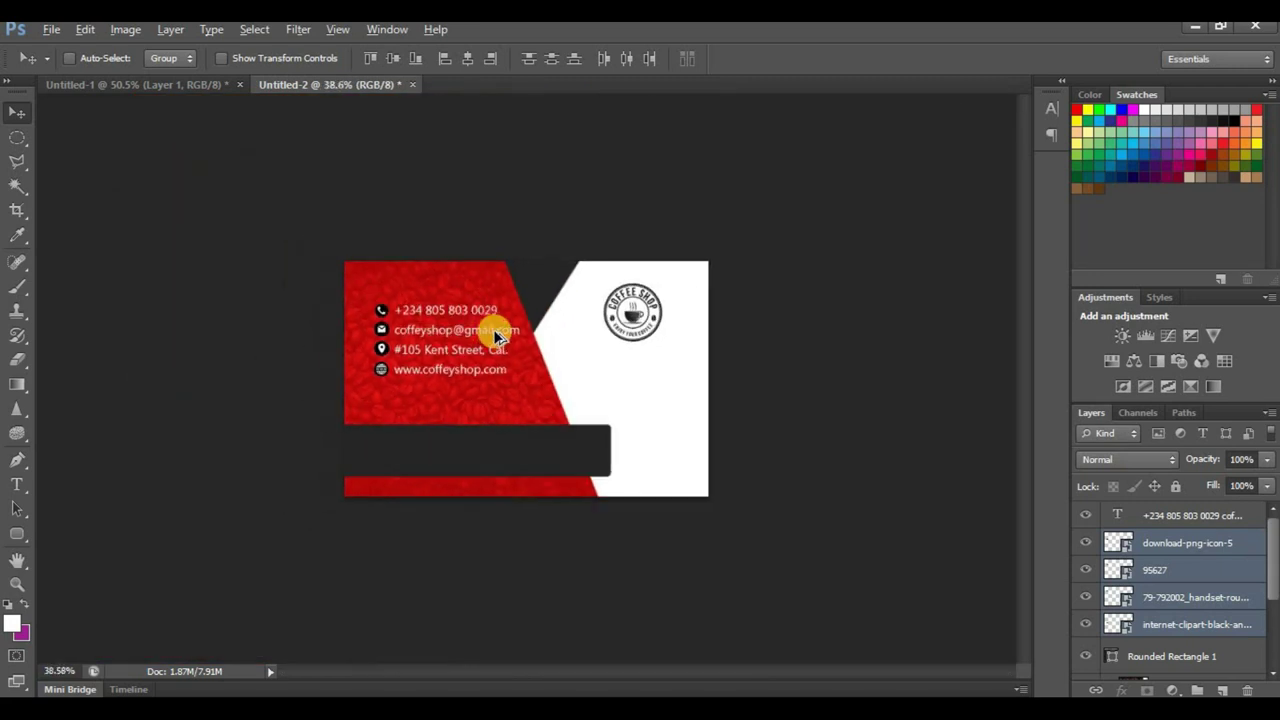
scroll(533, 400, up, 2)
drag(549, 449, 588, 446)
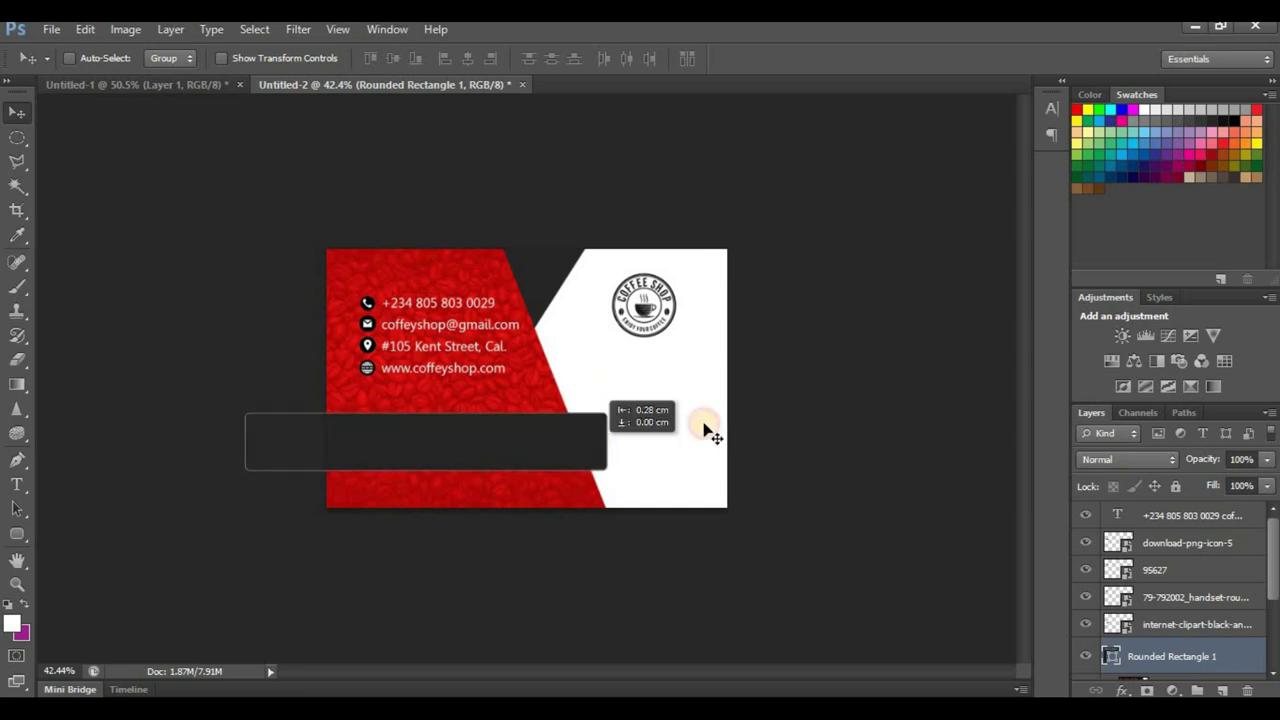
scroll(500, 465, up, 2)
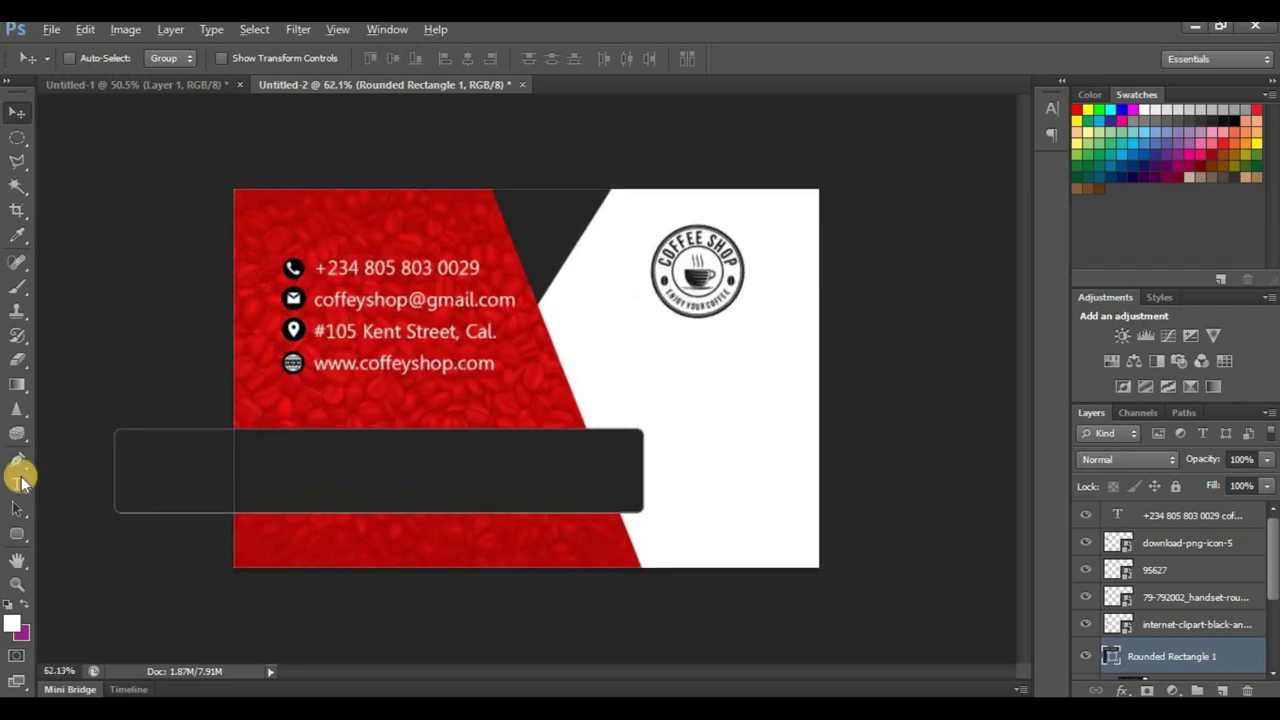
click(15, 482)
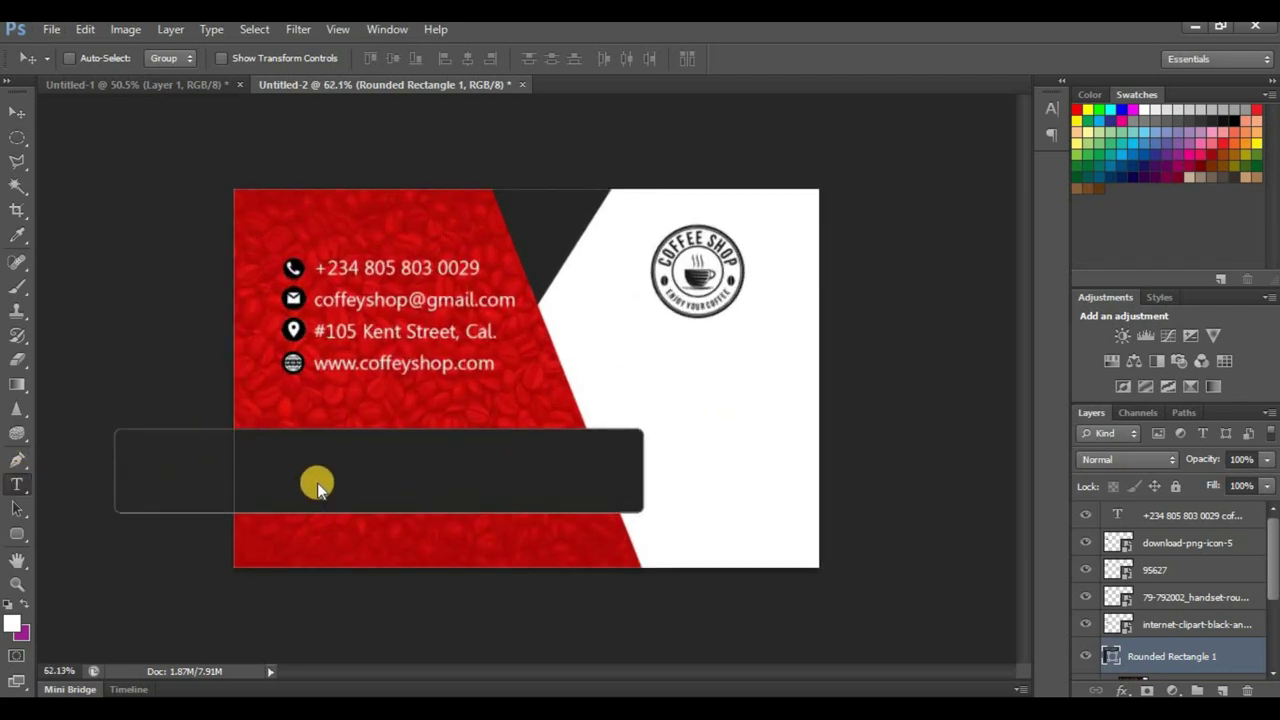
click(374, 459)
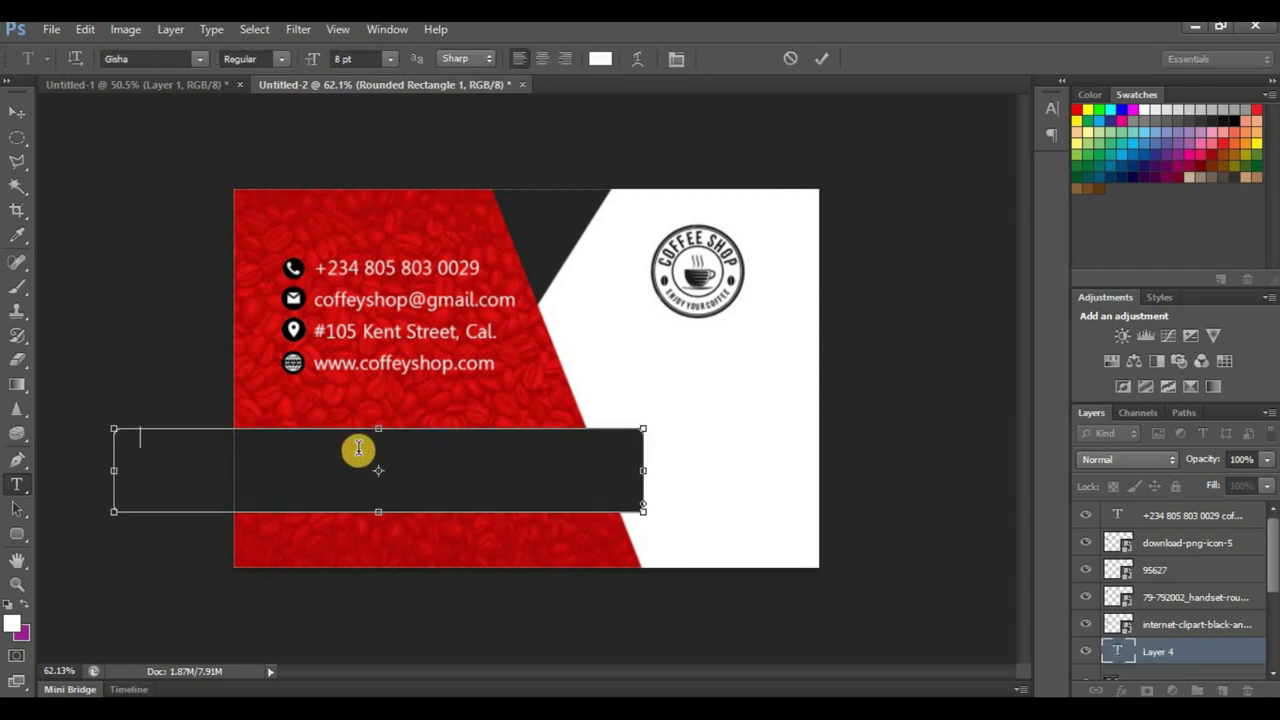
click(842, 130)
click(404, 435)
text(De)
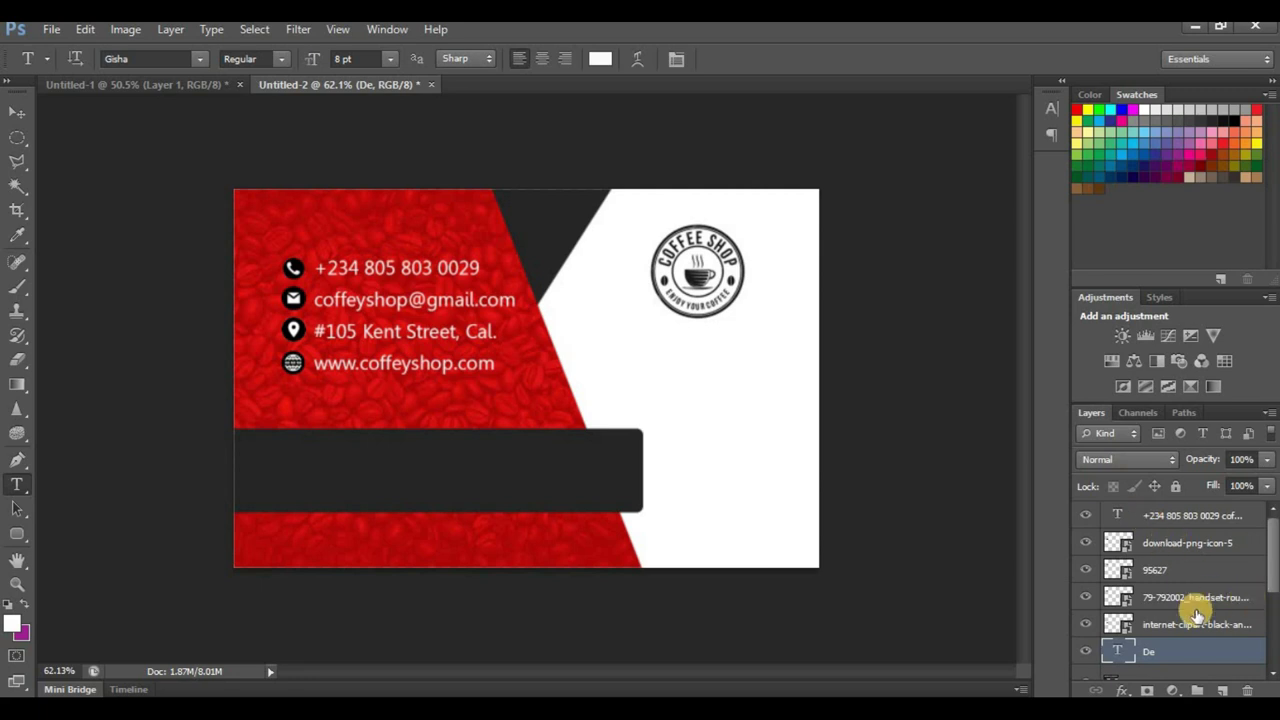
key(ctrl+z)
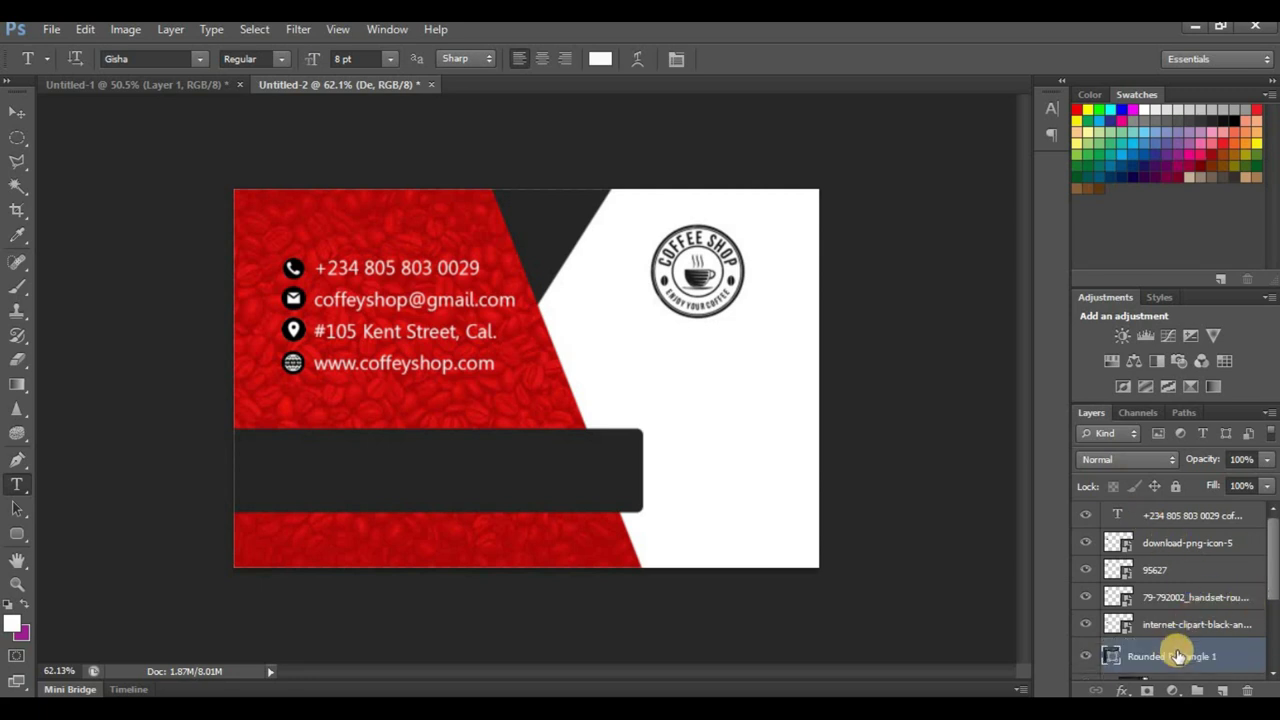
click(1232, 545)
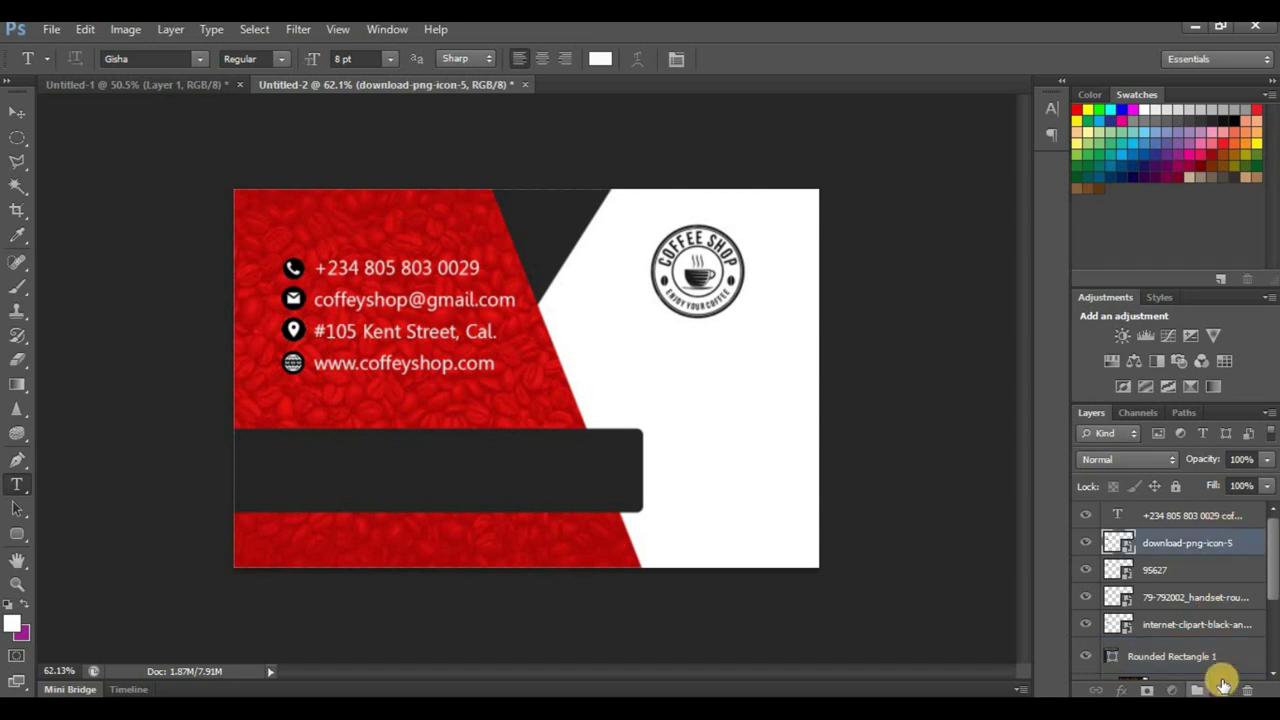
key(alt+bracketright)
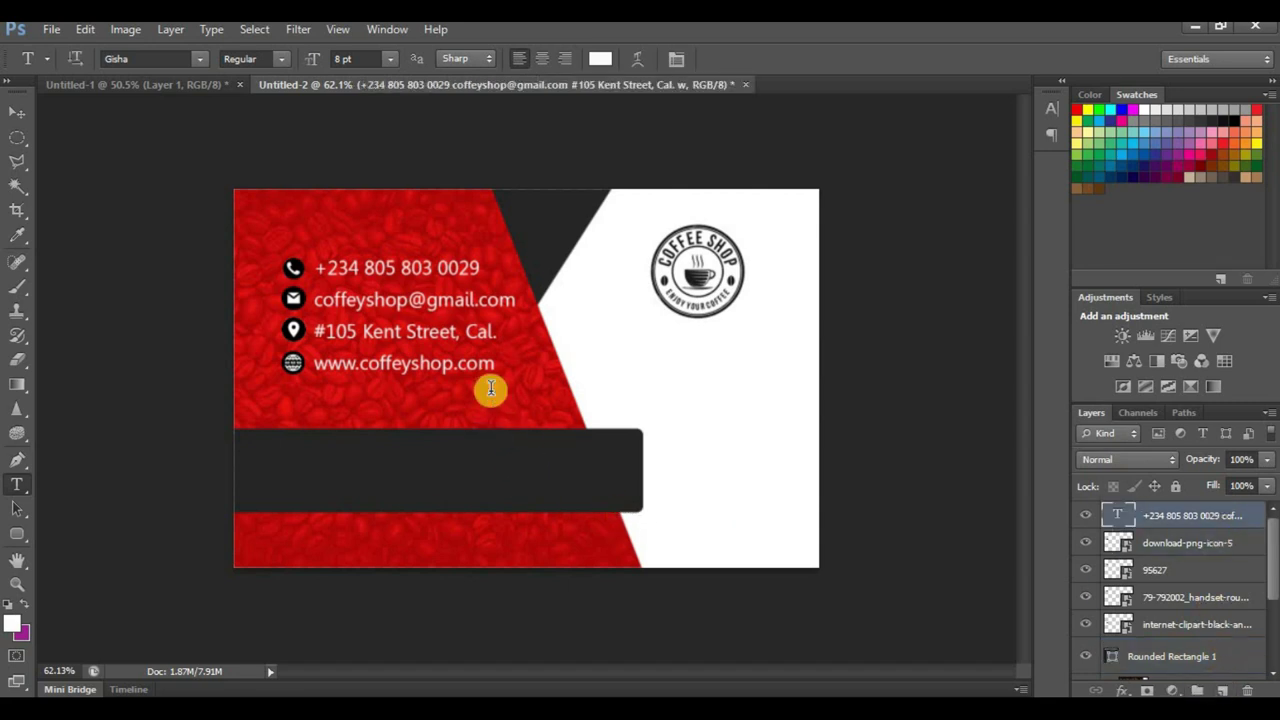
Step: Type the cardholder's name above 'Managing Director', bold the name and adjust the line spacing
click(490, 389)
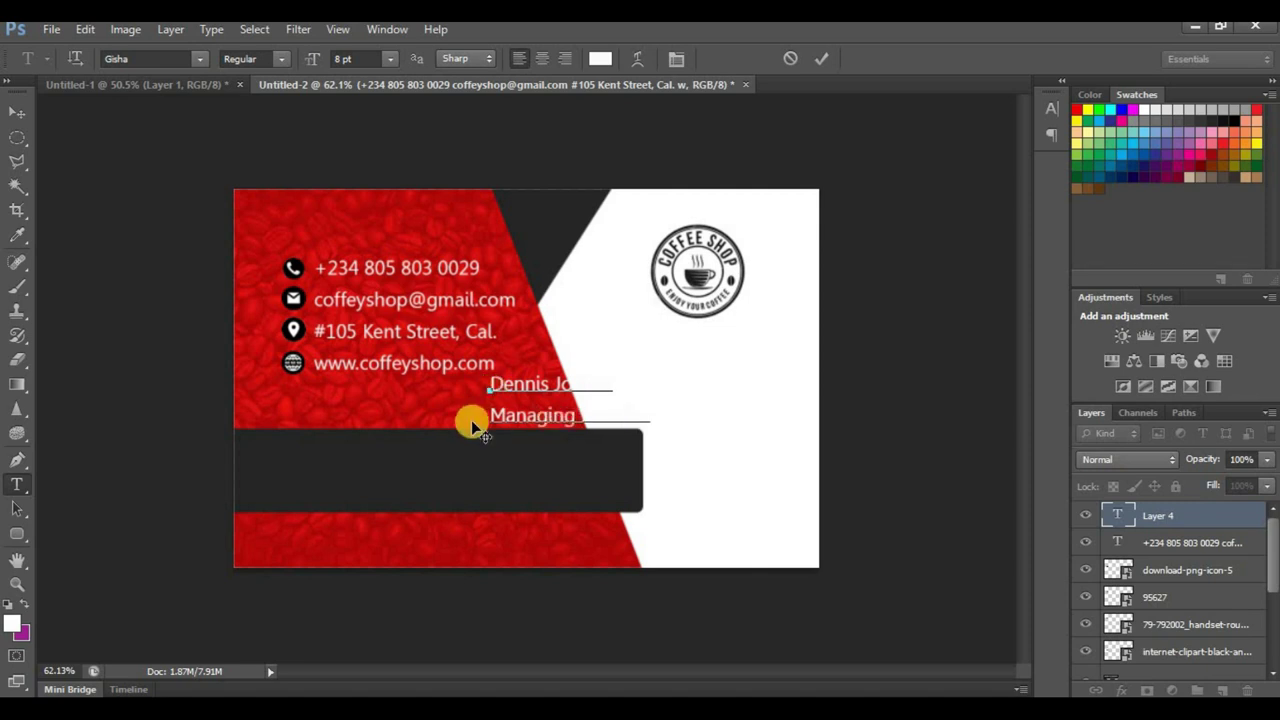
drag(574, 384, 722, 389)
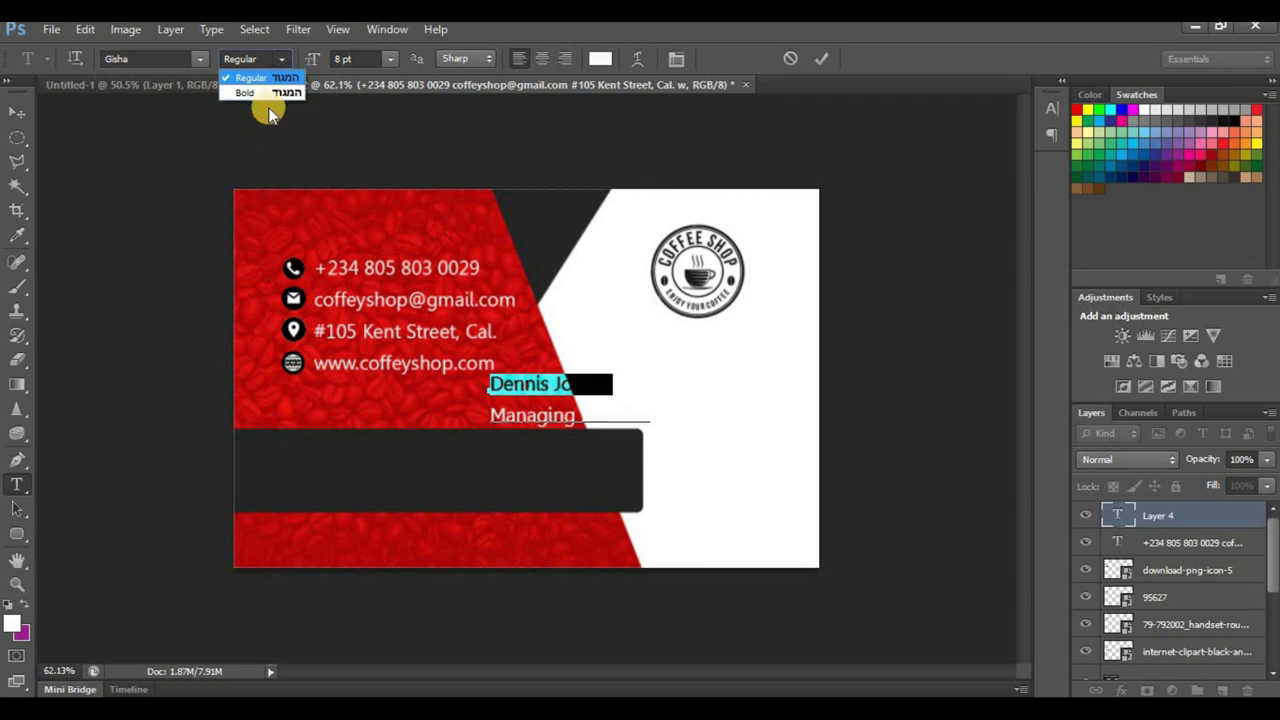
click(275, 93)
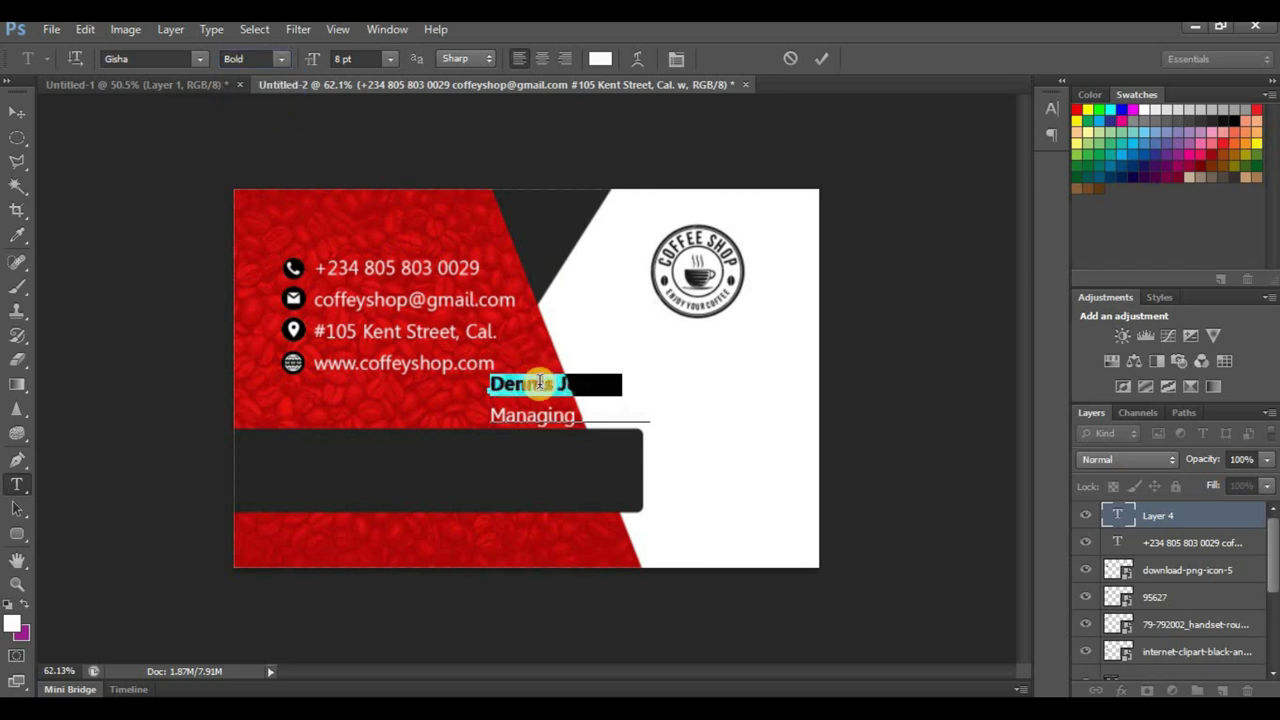
key(ctrl+a)
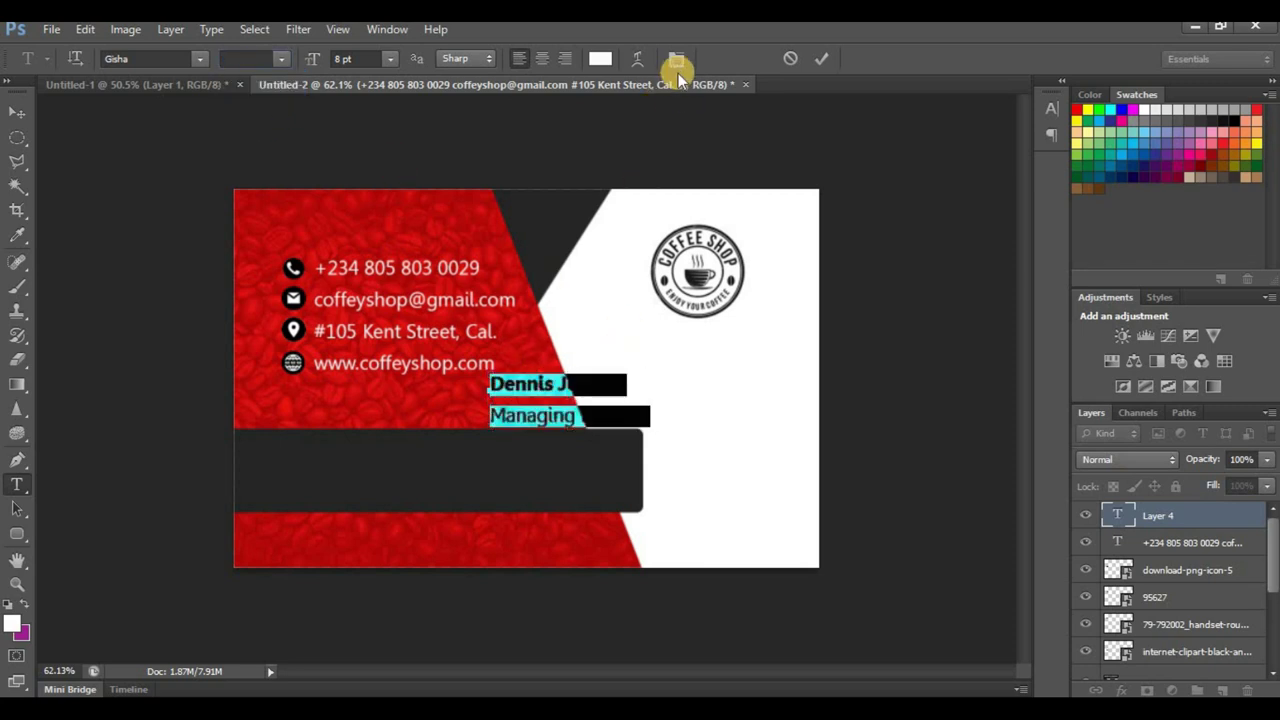
click(677, 62)
click(975, 148)
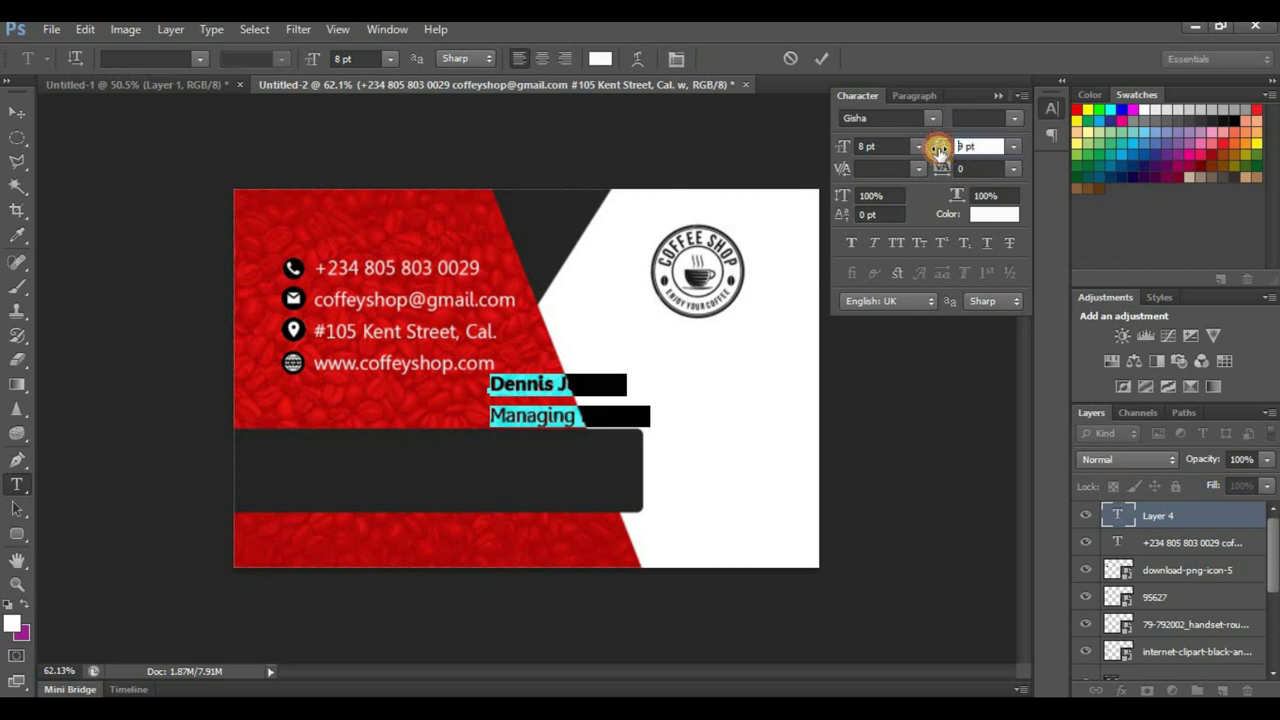
drag(938, 148, 940, 147)
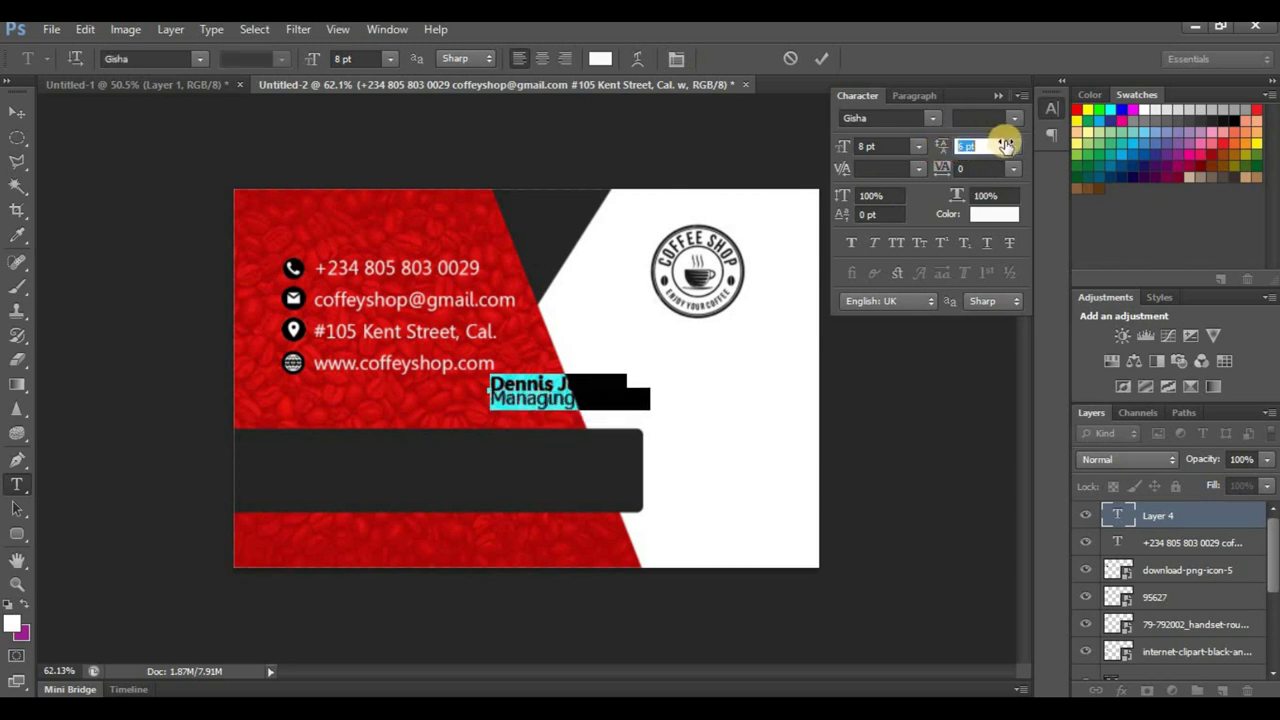
click(1013, 147)
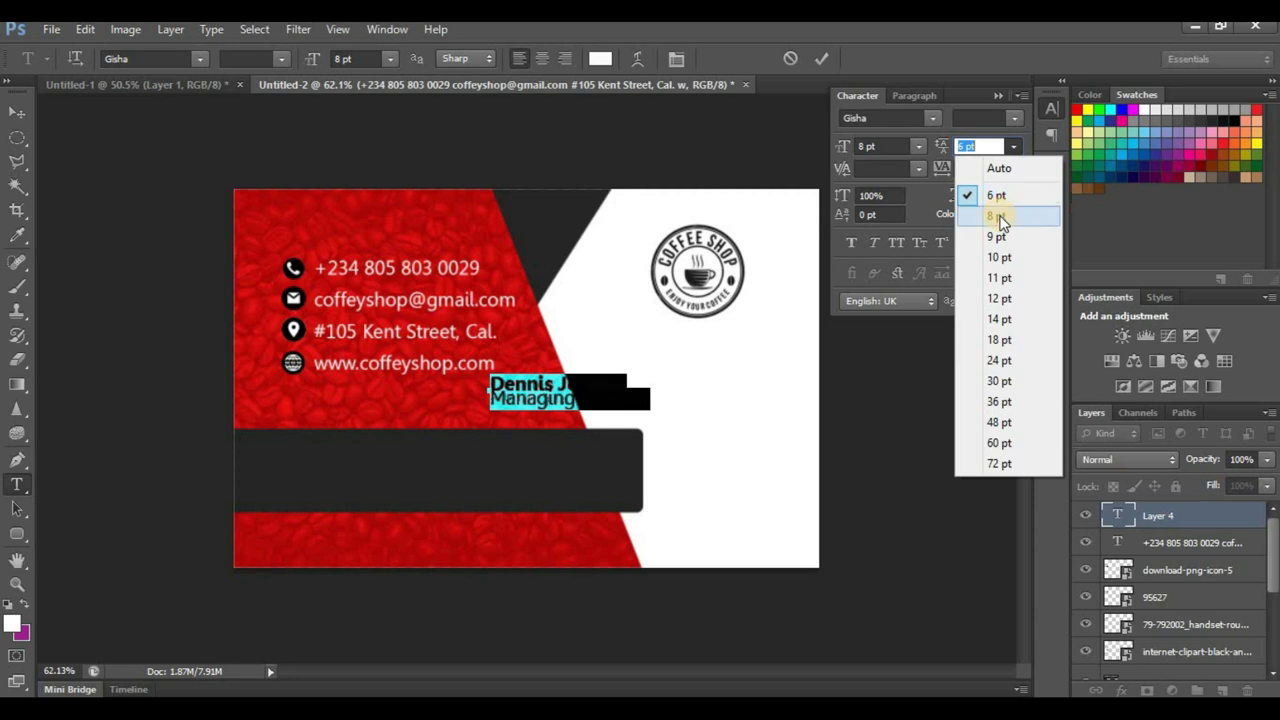
click(997, 214)
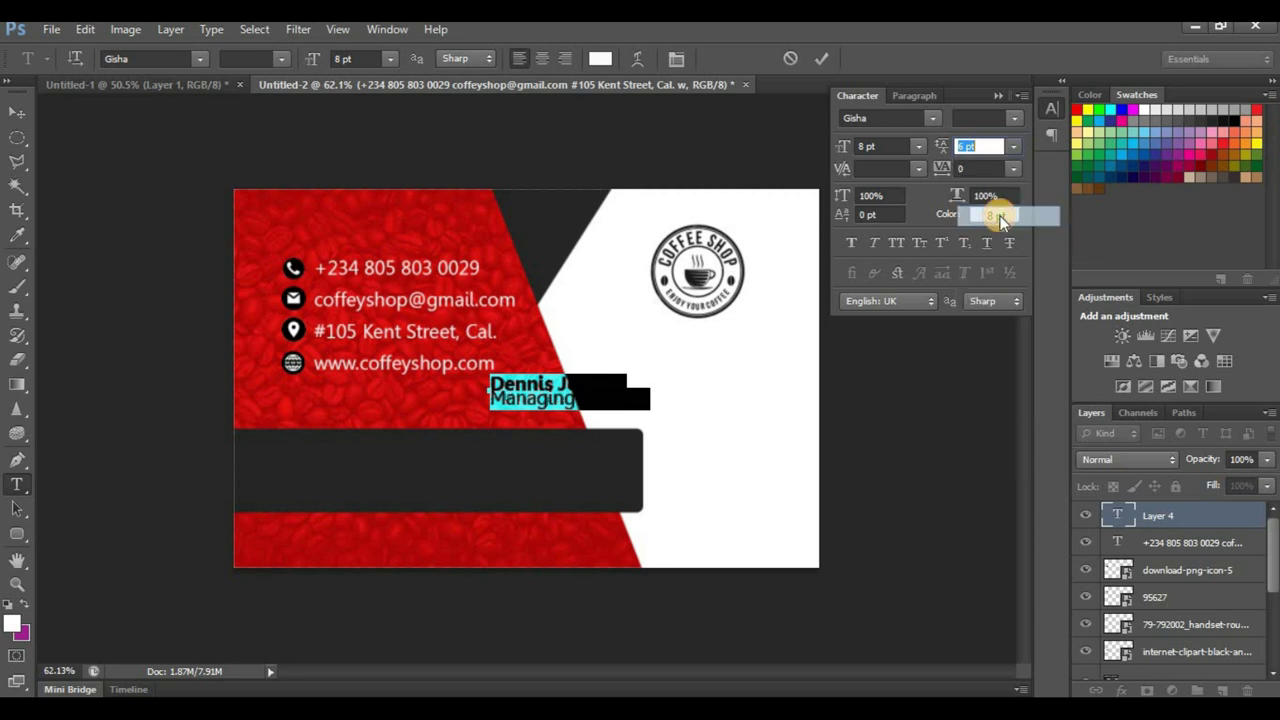
click(628, 196)
Step: Move the name and title onto the dark bar and enlarge them to about 113%
click(24, 112)
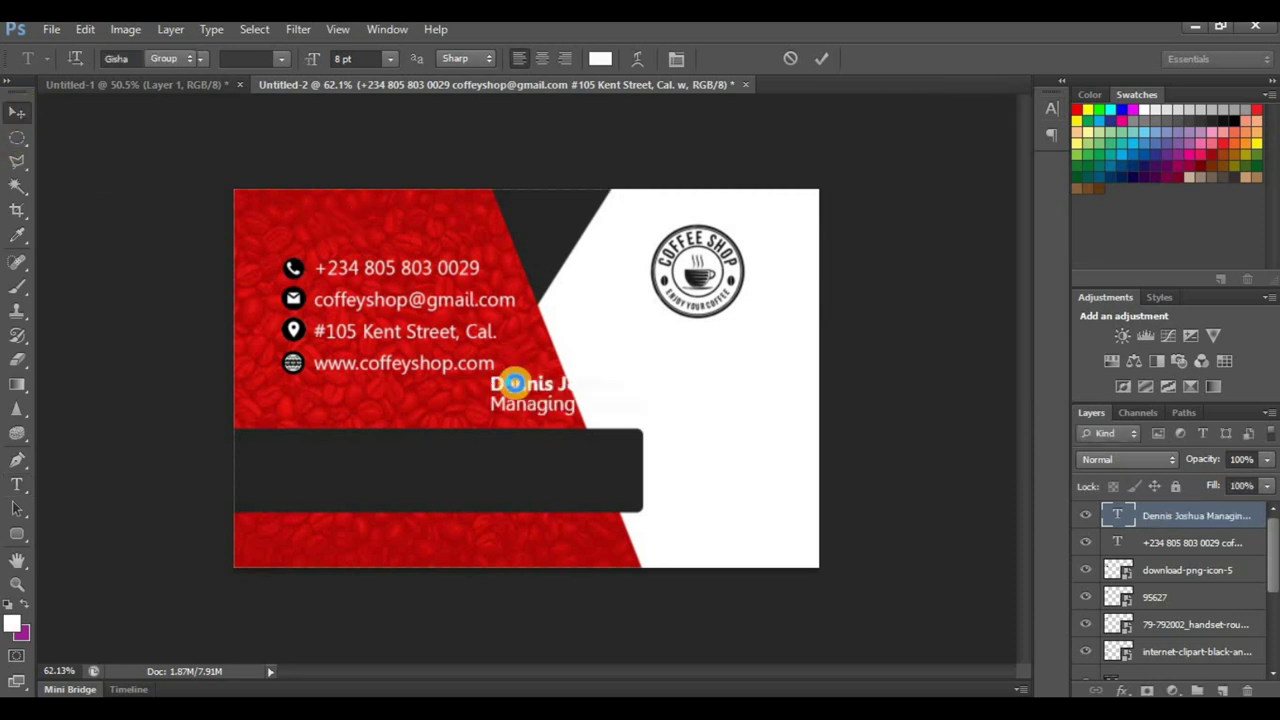
drag(548, 382, 395, 436)
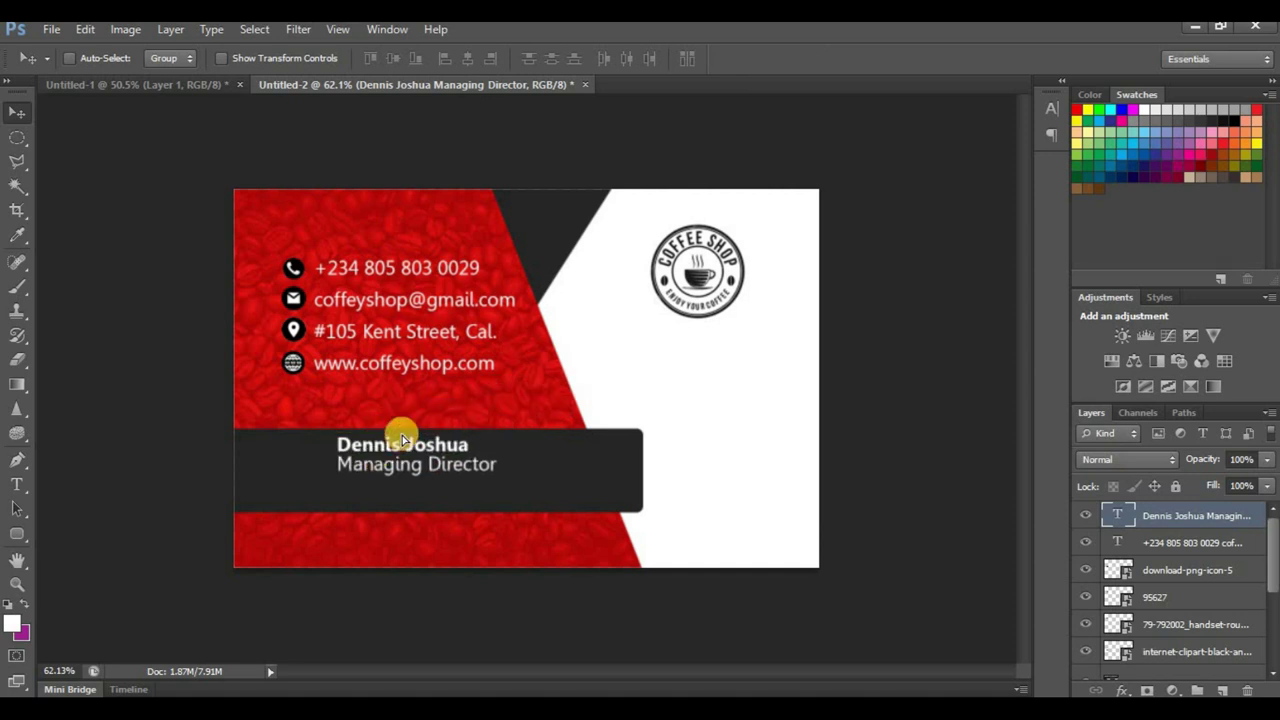
key(ctrl+t)
drag(495, 477, 512, 480)
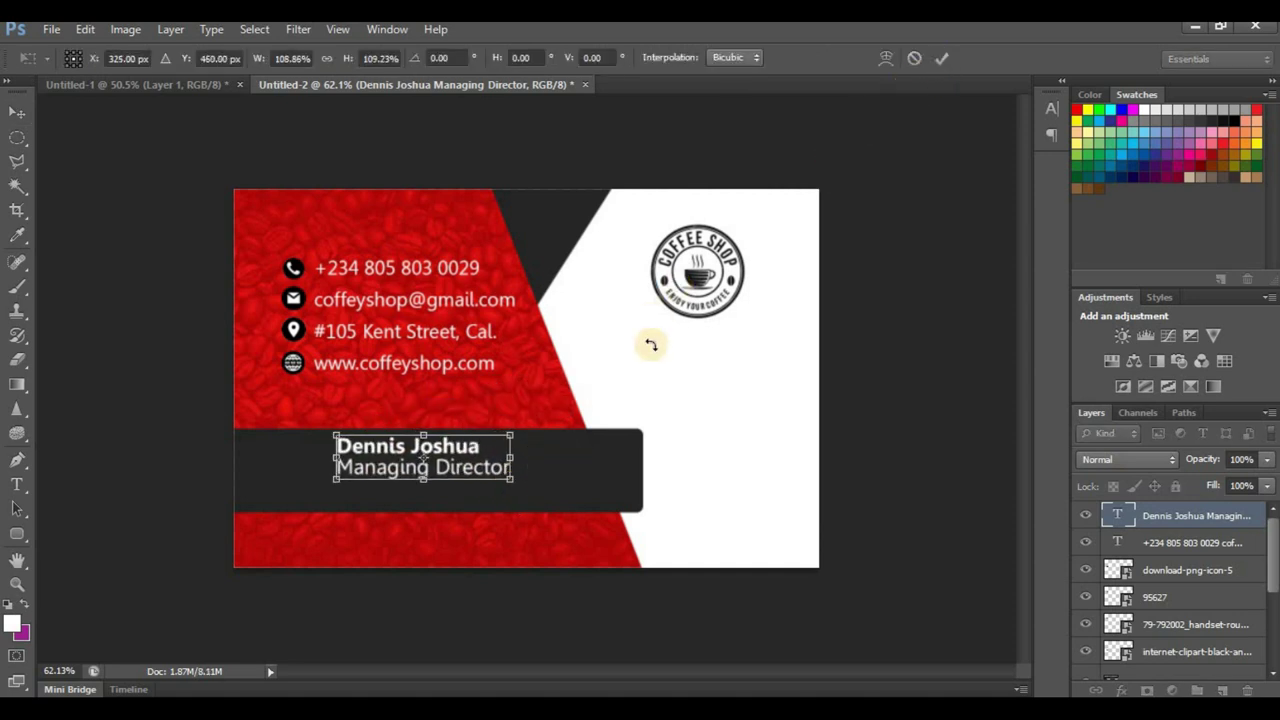
drag(514, 487, 522, 482)
key(Return)
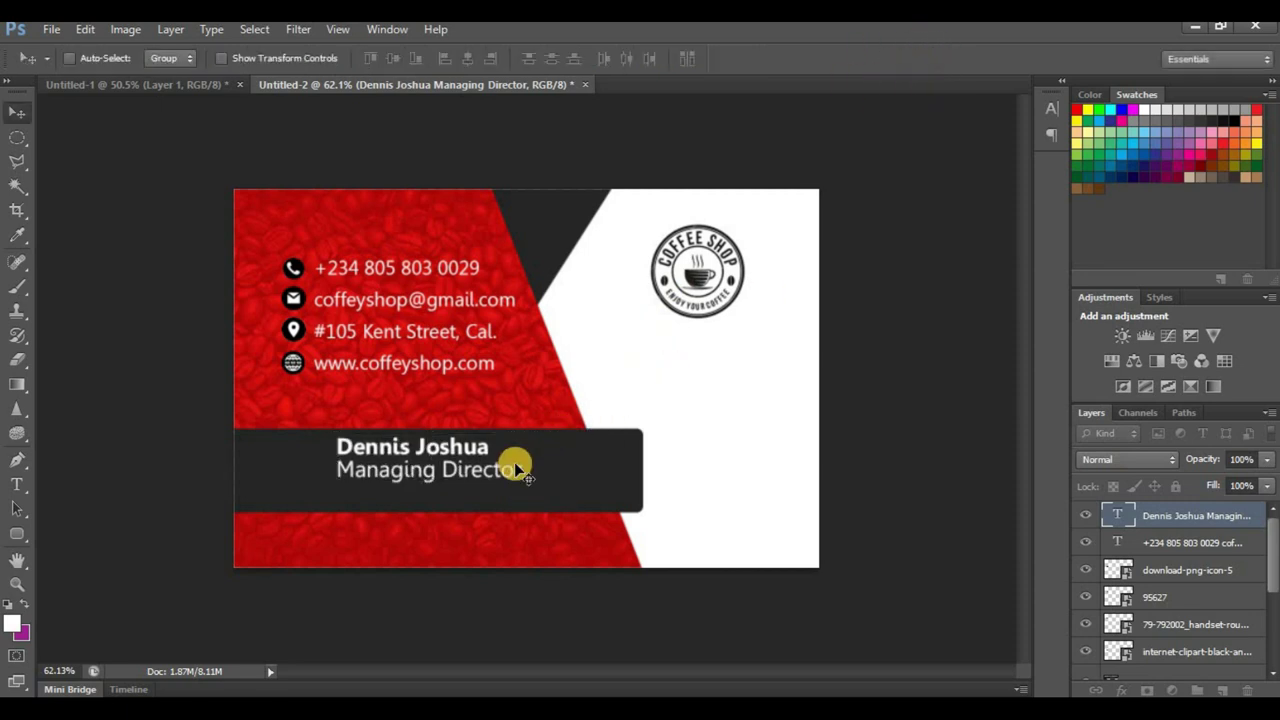
Step: Shorten the dark name bar and shift it further left
ctrl+click(547, 462)
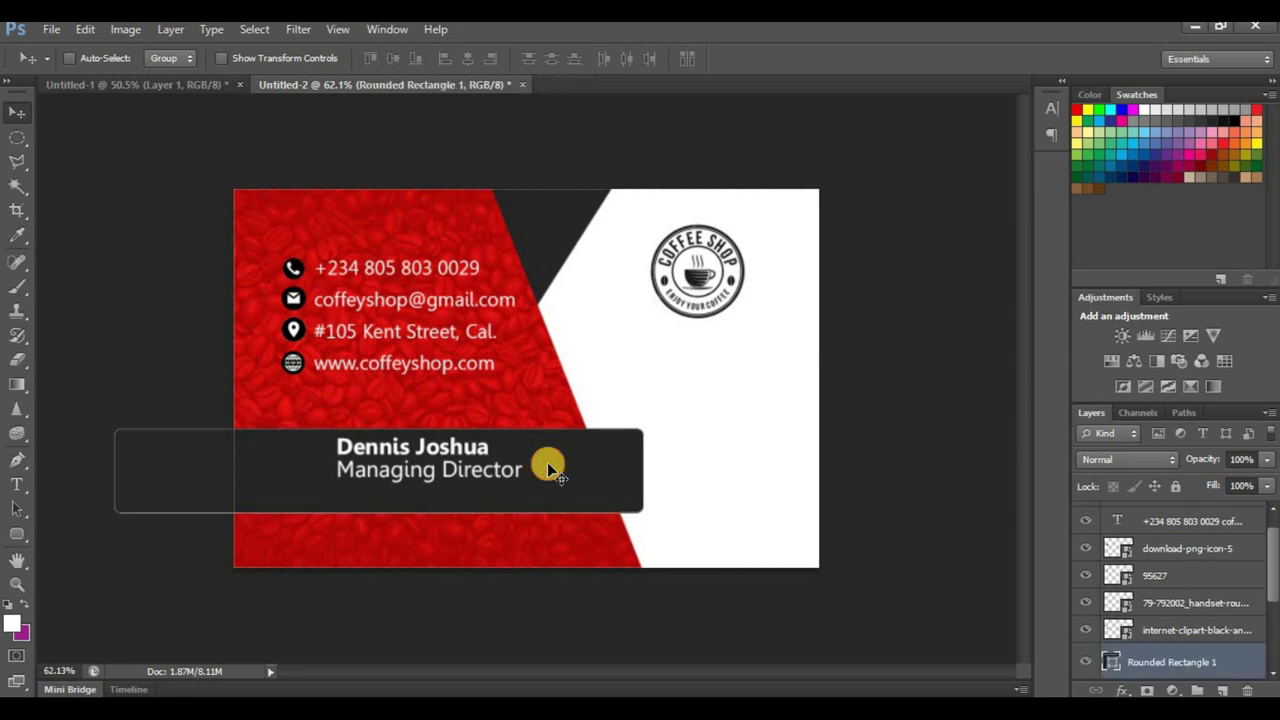
key(ctrl+t)
drag(377, 513, 380, 497)
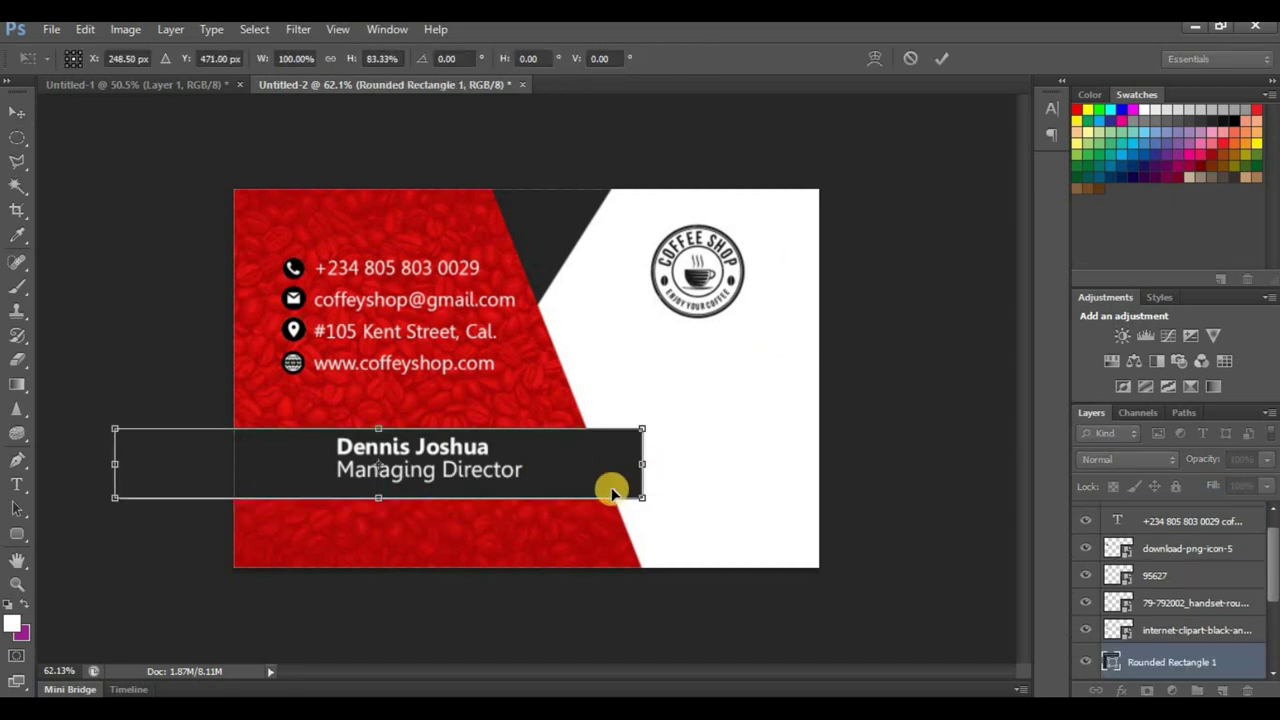
drag(609, 486, 584, 482)
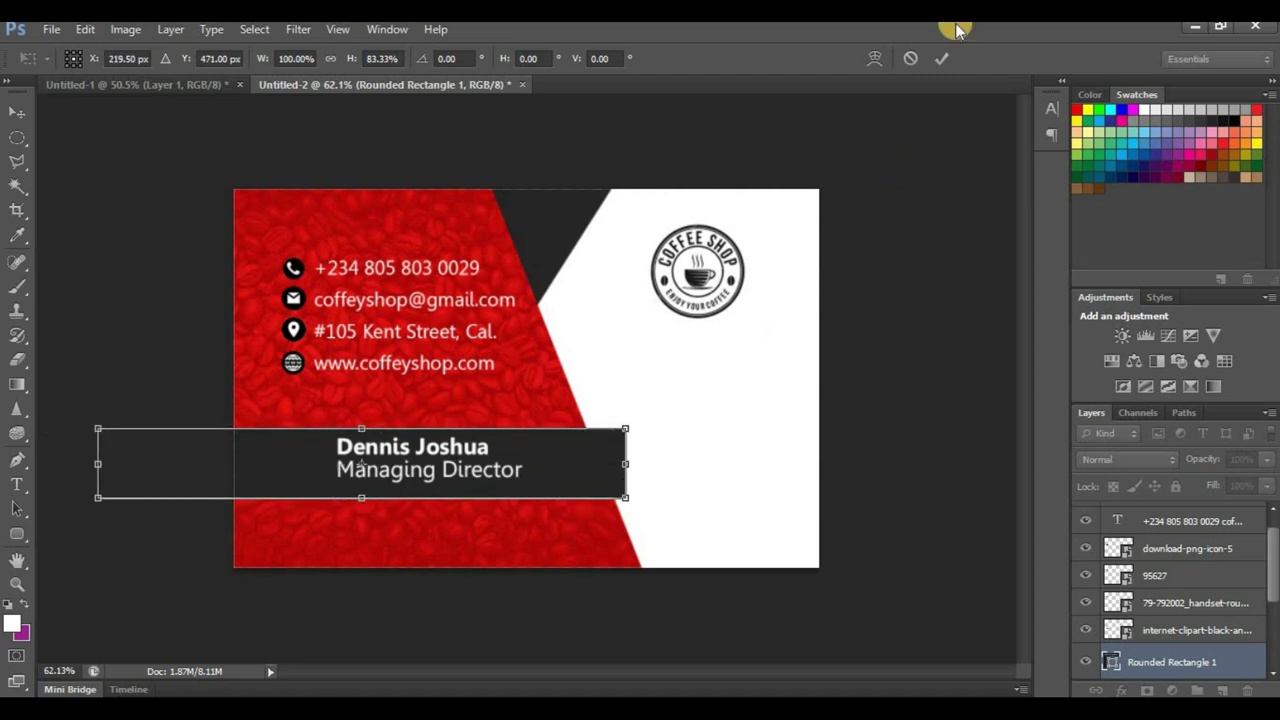
click(941, 58)
Step: Nudge the name and title text down slightly on the bar
scroll(628, 392, down, 1)
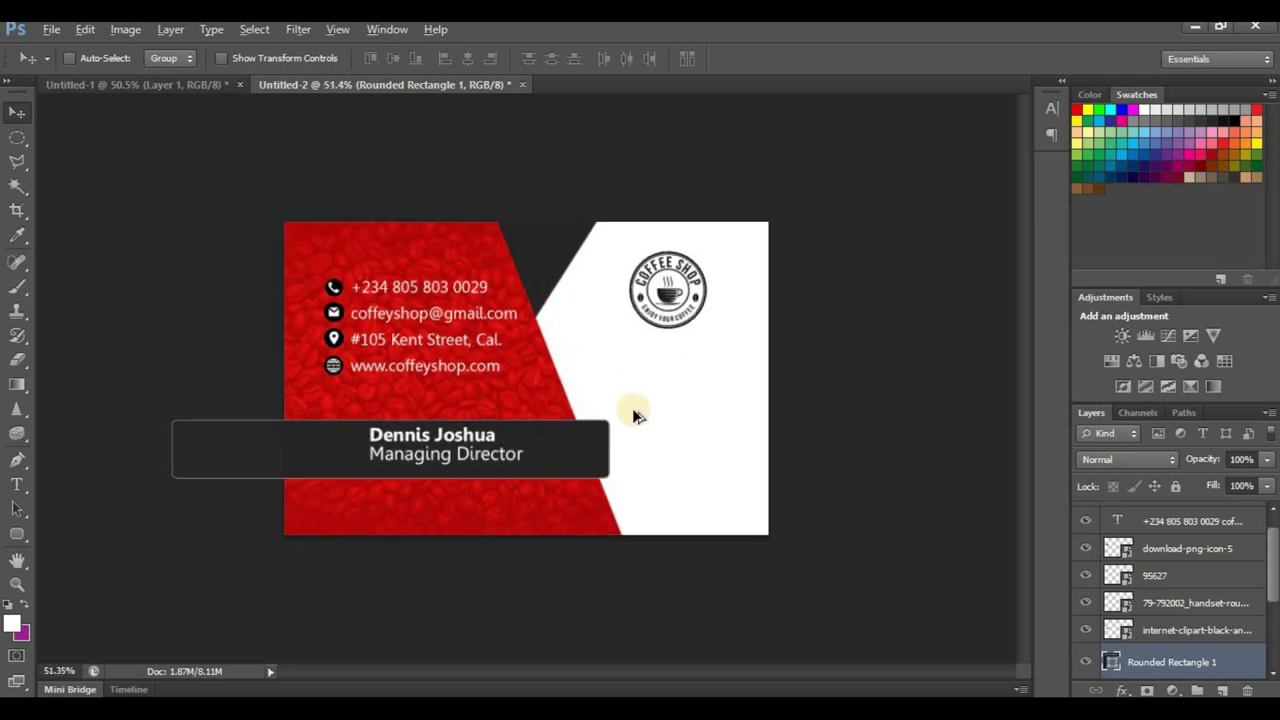
scroll(485, 478, up, 3)
scroll(485, 478, up, 1)
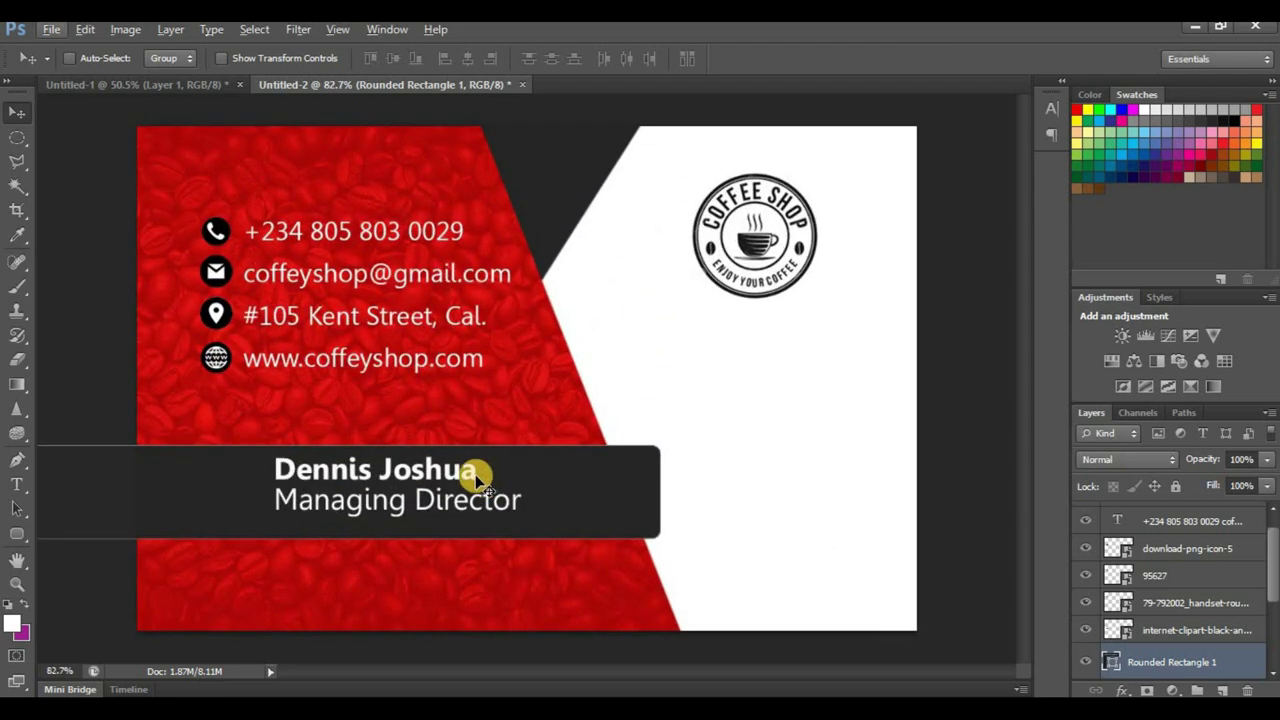
ctrl+click(478, 480)
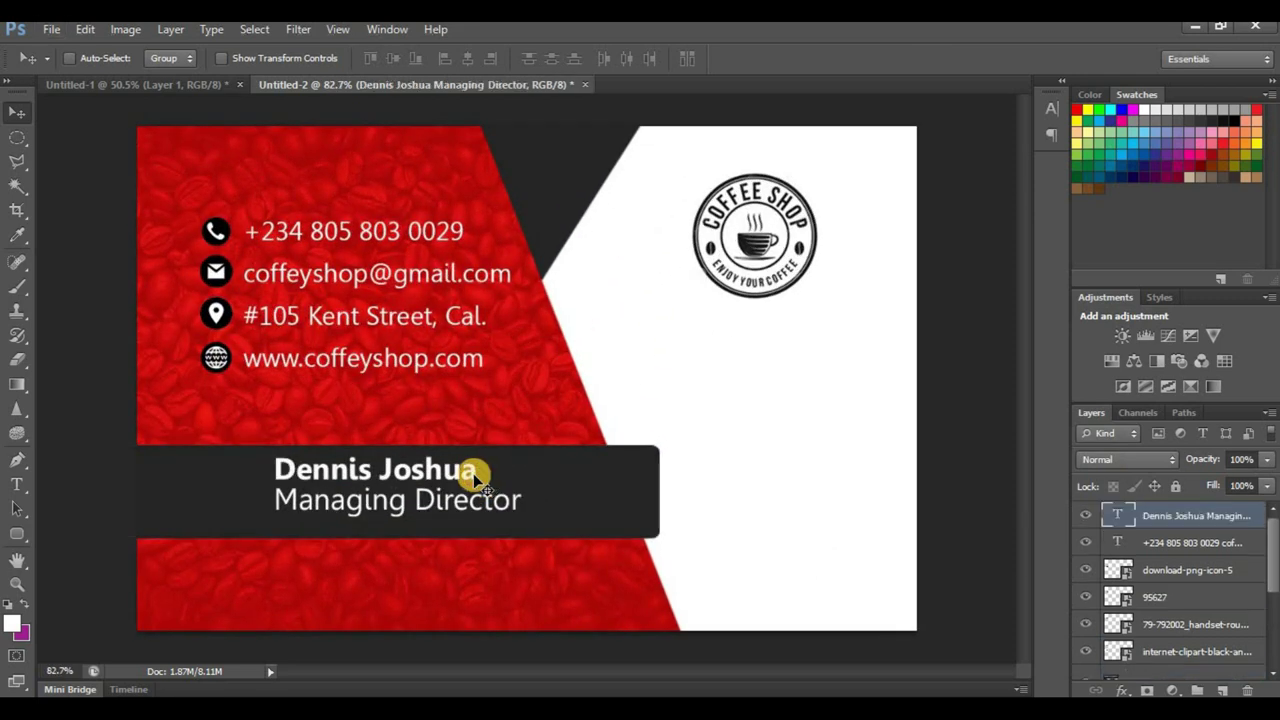
key(Down)
key(Down)
key(Down)
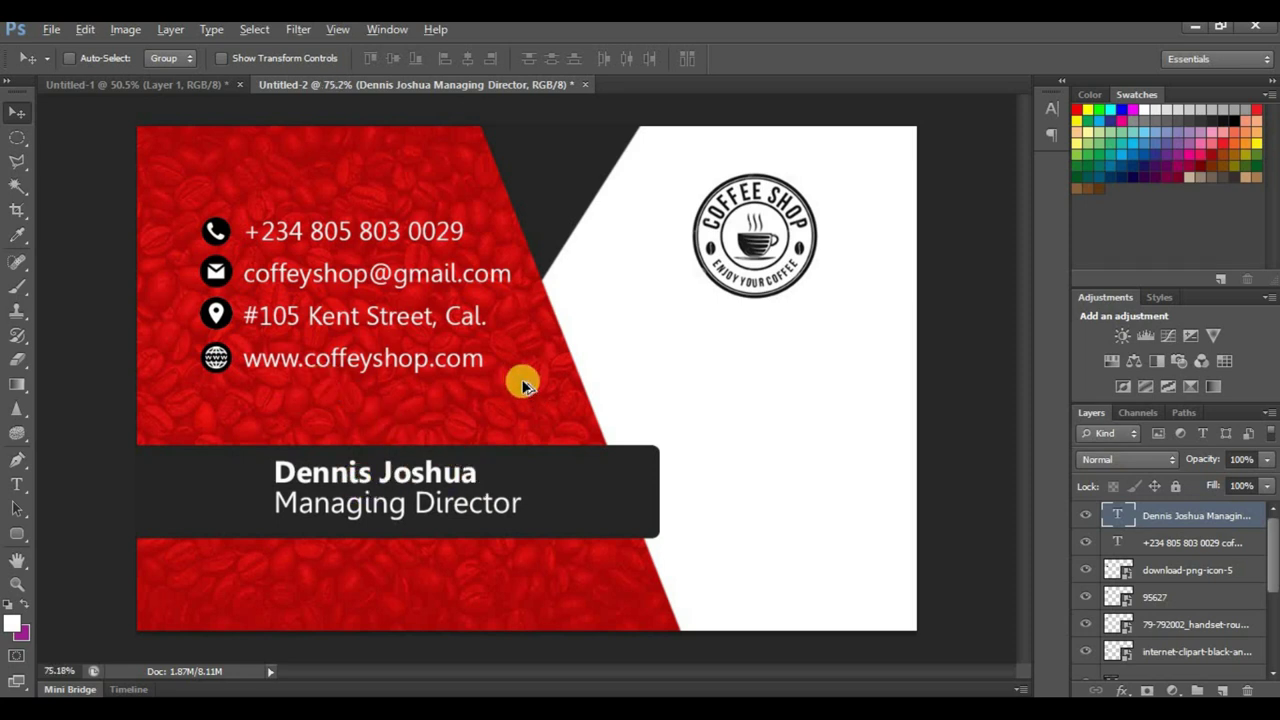
scroll(526, 385, down, 3)
scroll(573, 420, down, 1)
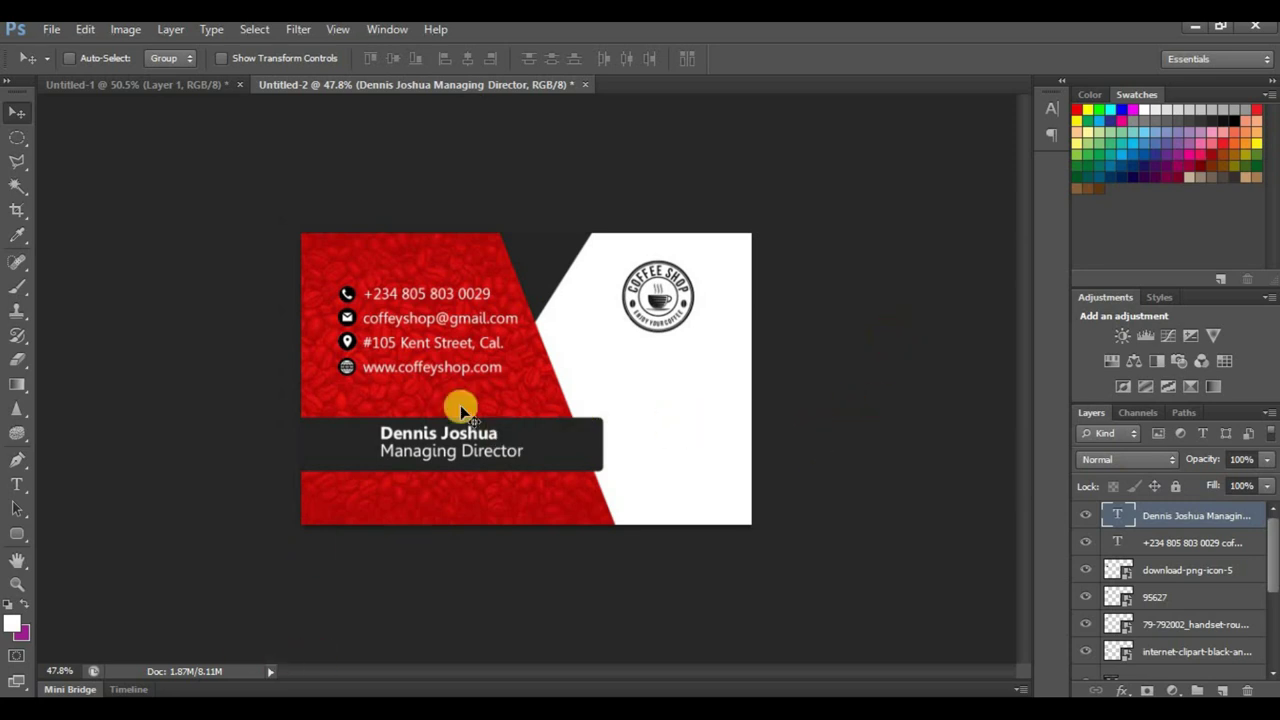
Step: Enlarge the coffee shop logo slightly
ctrl+click(662, 275)
key(ctrl+t)
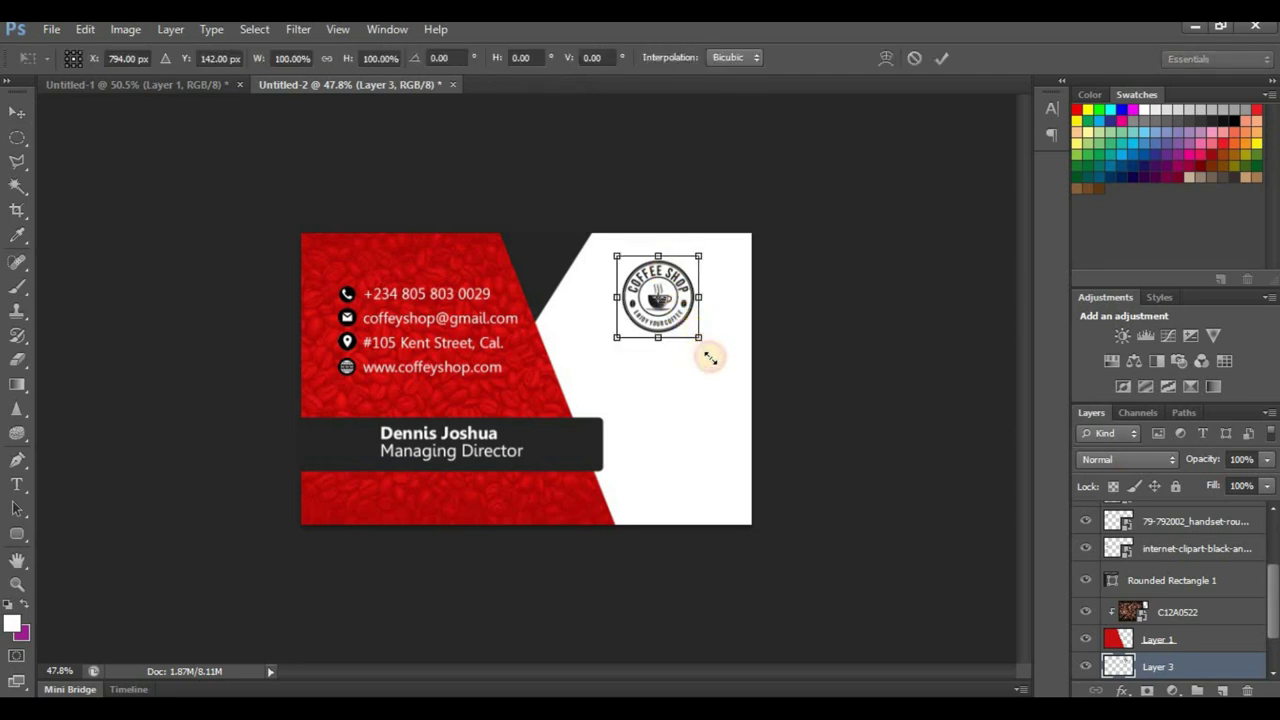
drag(709, 357, 710, 345)
key(Return)
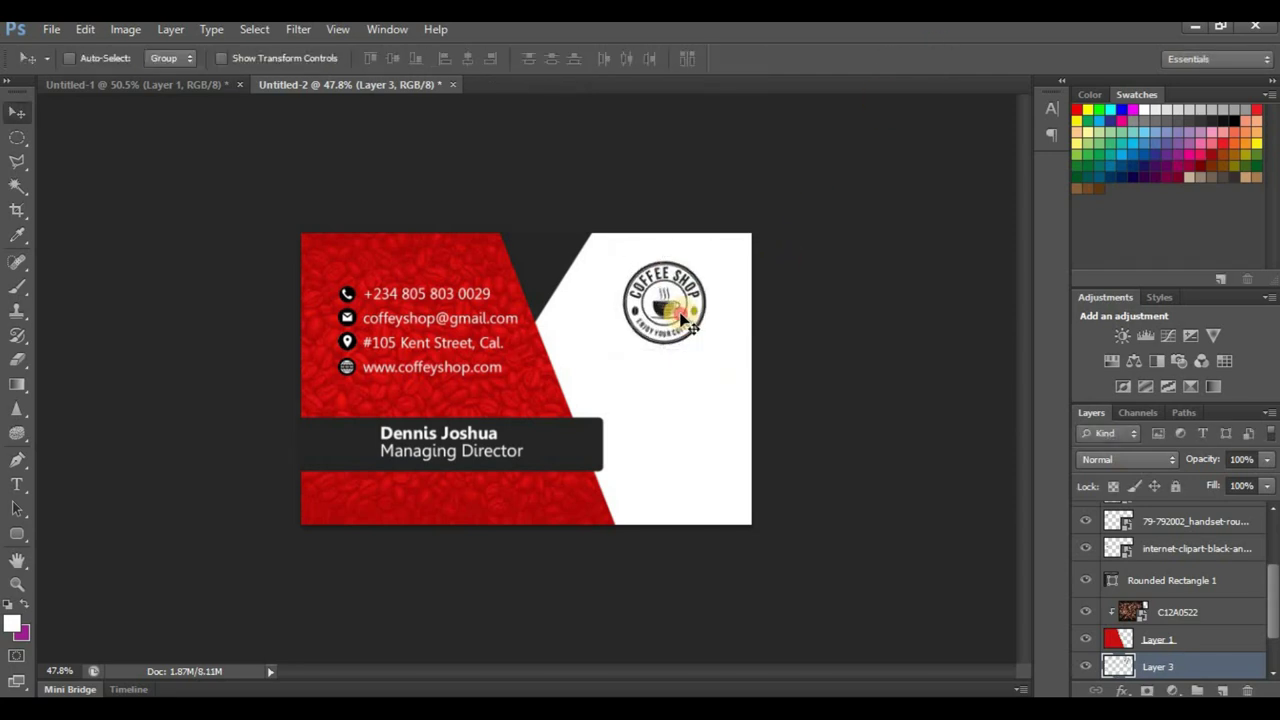
Step: Drag the qrcode image from the file folder onto the card
key(alt+Tab)
click(380, 531)
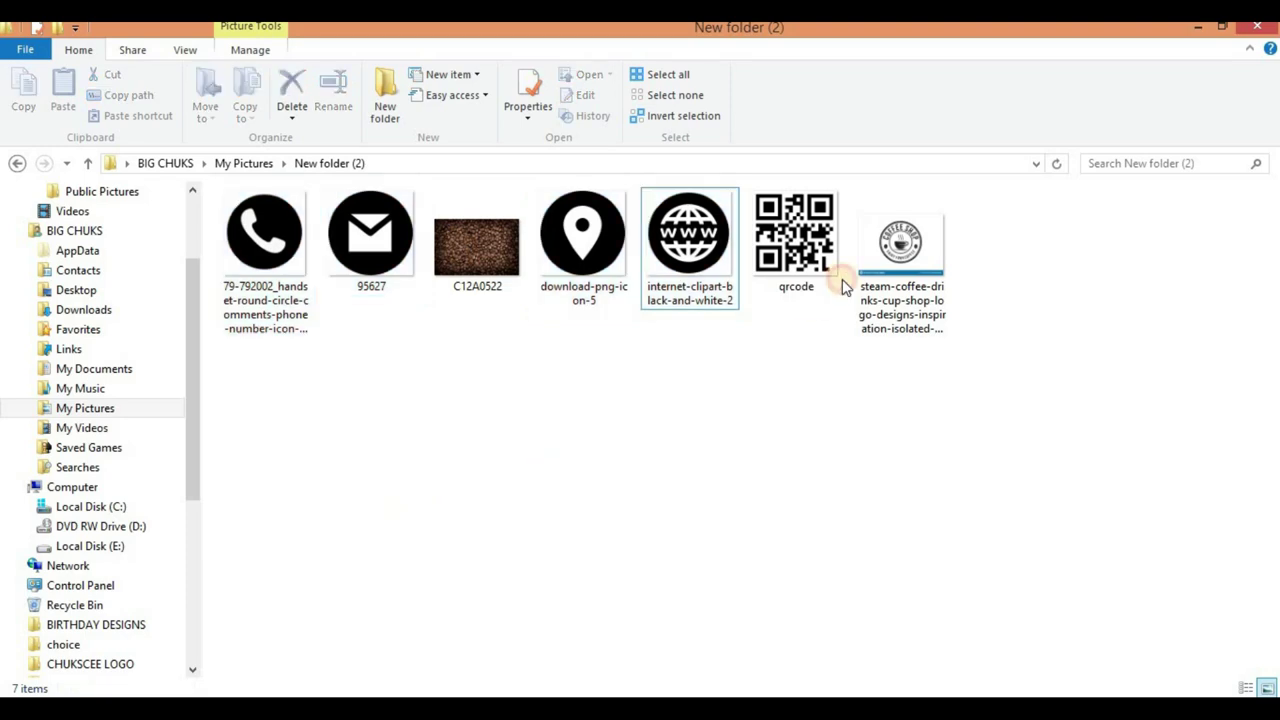
click(838, 286)
drag(830, 280, 805, 440)
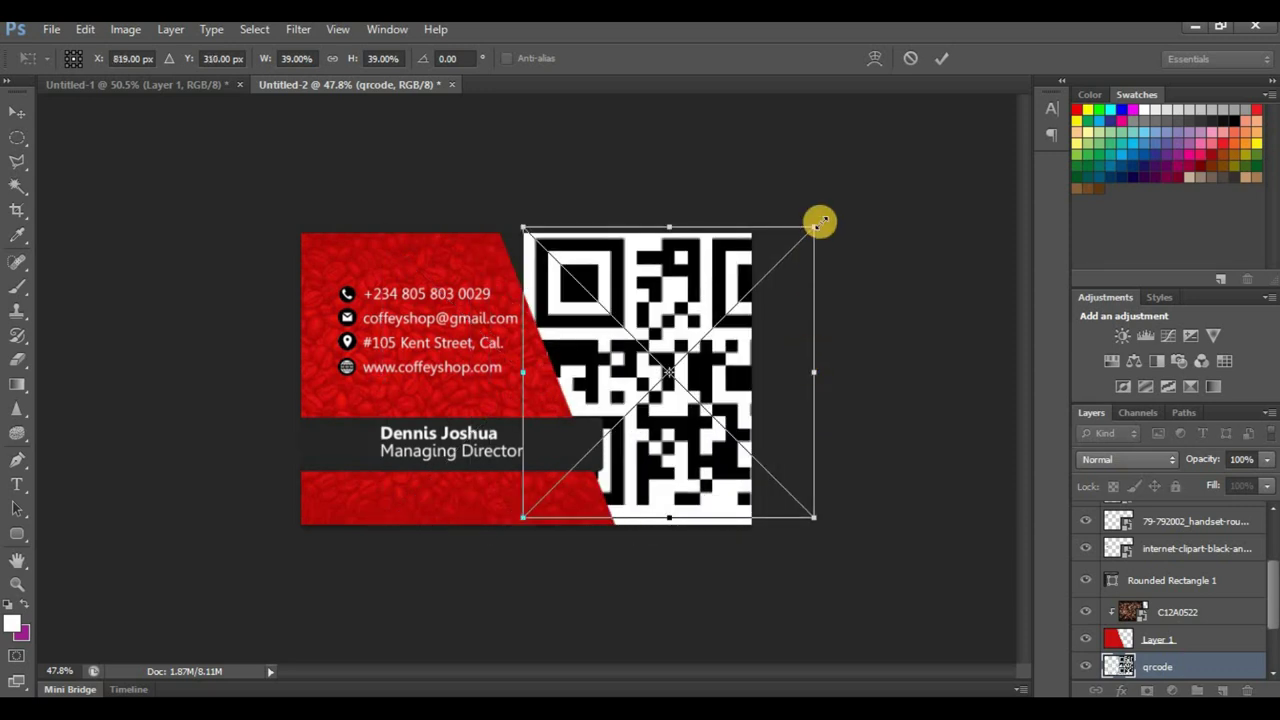
Step: Shrink the QR code and move it up into the lower-right white area
drag(766, 358, 651, 450)
click(941, 58)
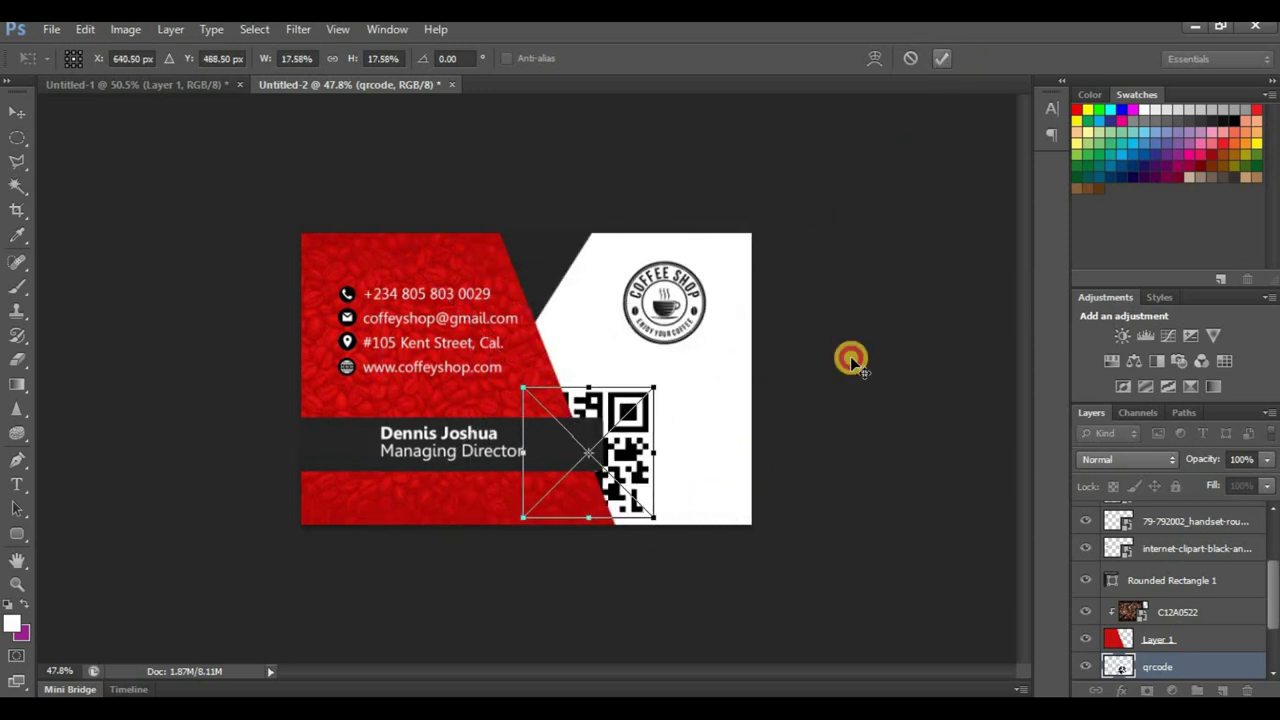
scroll(705, 497, up, 3)
drag(680, 502, 752, 465)
Step: Resize the QR code to about 17.6% and nudge it into place below the logo
key(ctrl+t)
click(941, 58)
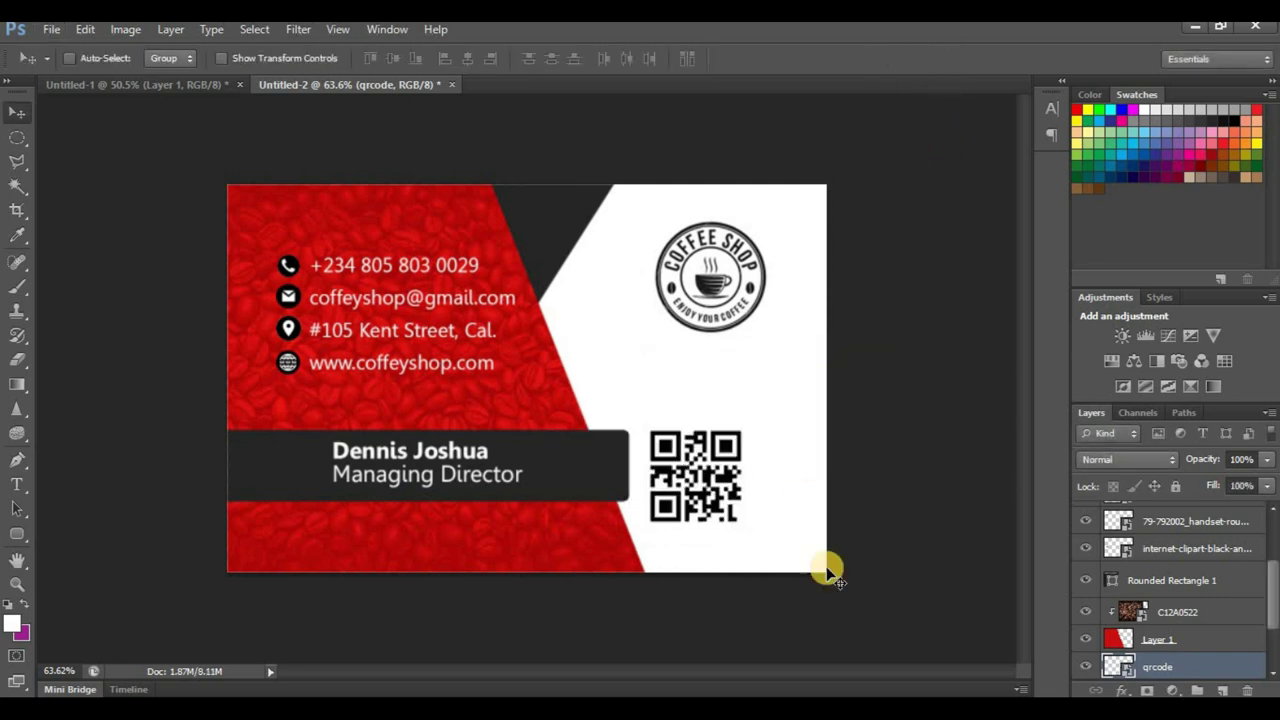
scroll(826, 585, up, 2)
drag(789, 531, 826, 516)
scroll(829, 514, down, 2)
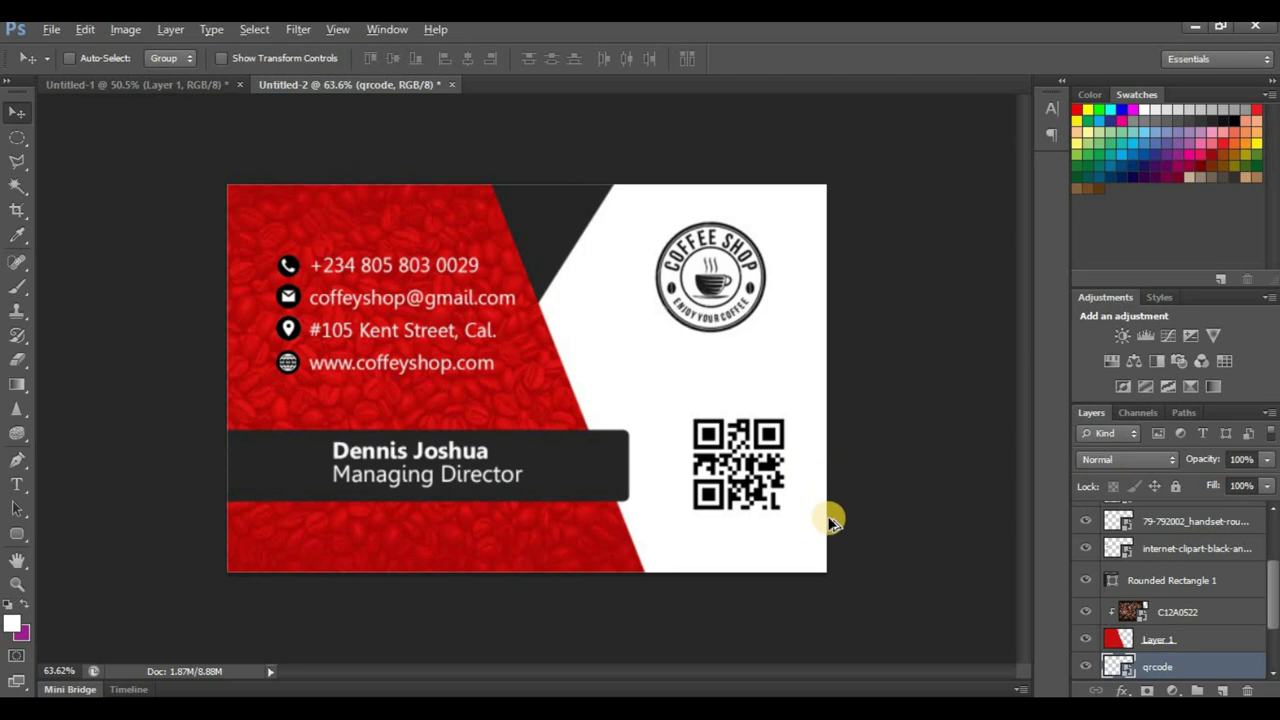
scroll(838, 552, up, 1)
scroll(838, 546, up, 2)
scroll(886, 565, up, 1)
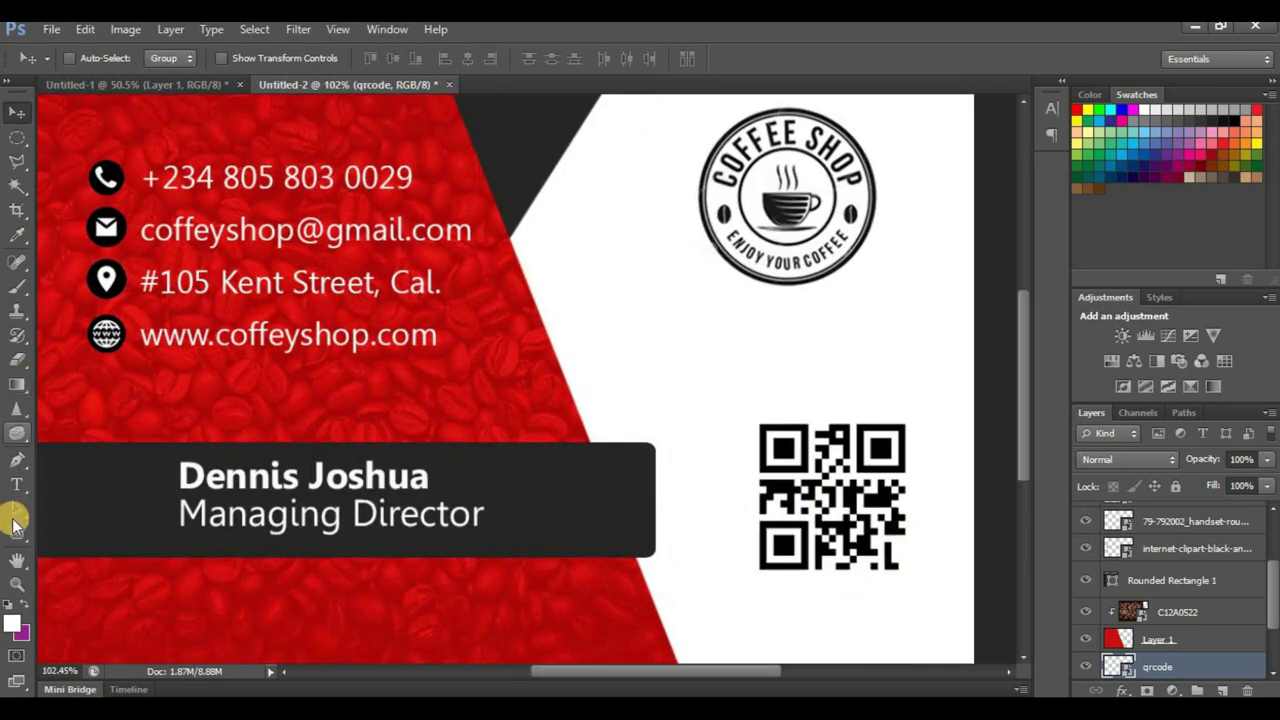
Step: Draw a rectangle around the QR code with no fill and a red 1.92 pt outline
drag(16, 537, 63, 523)
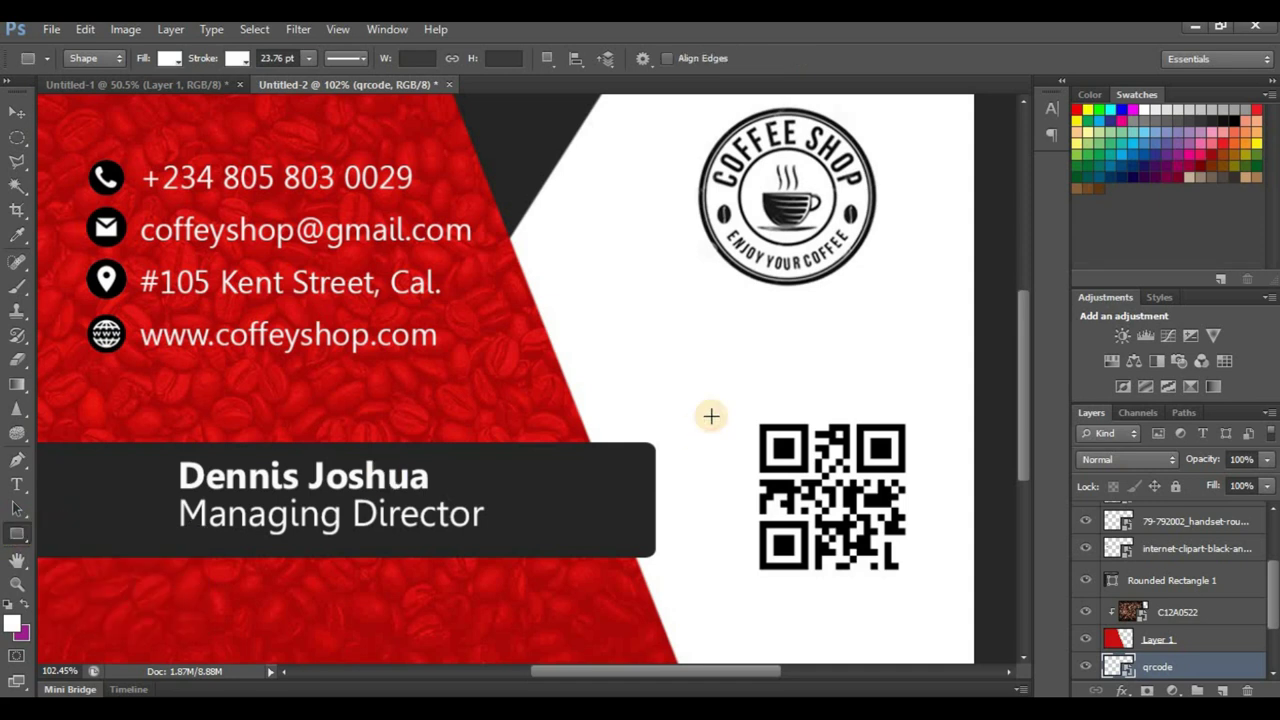
drag(732, 402, 925, 588)
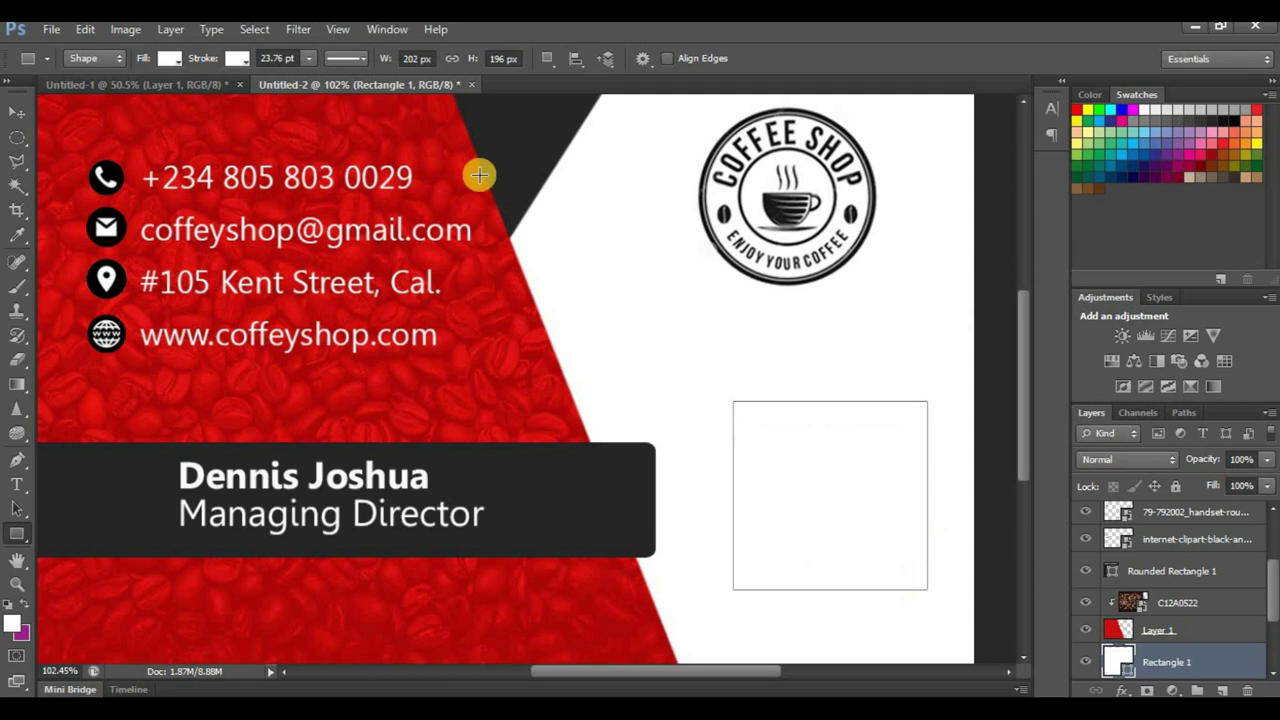
click(170, 59)
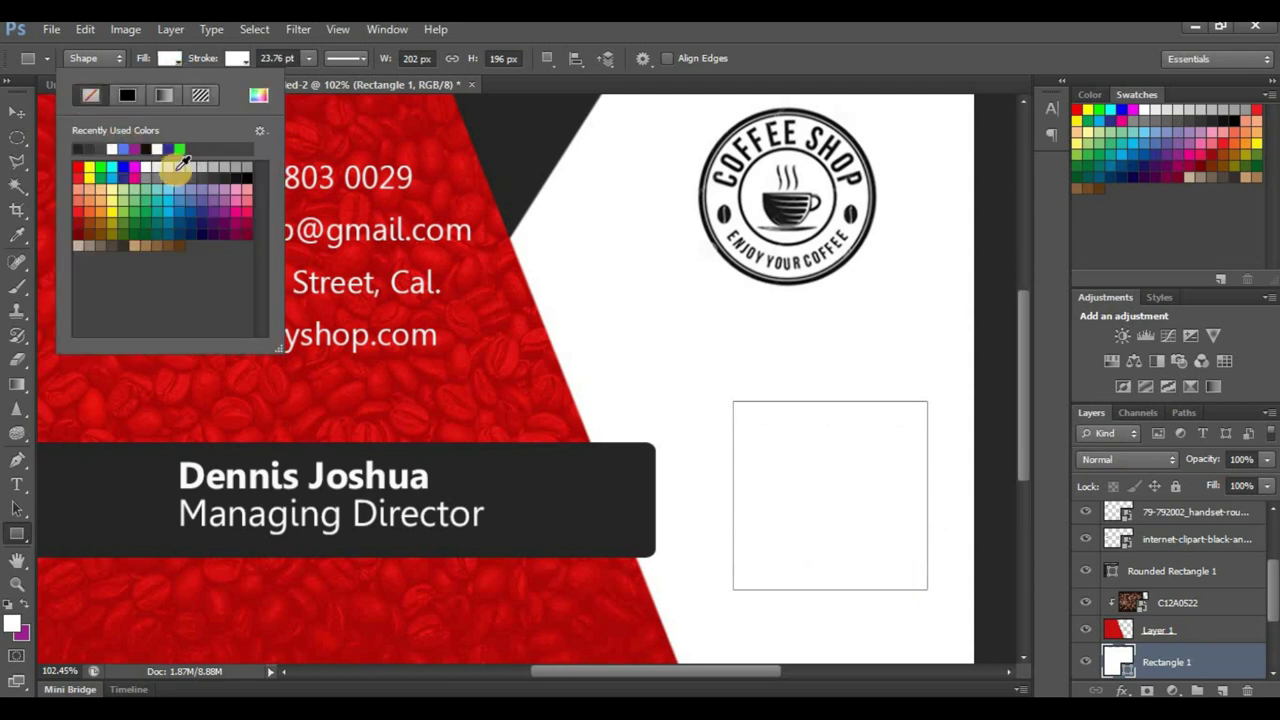
click(239, 61)
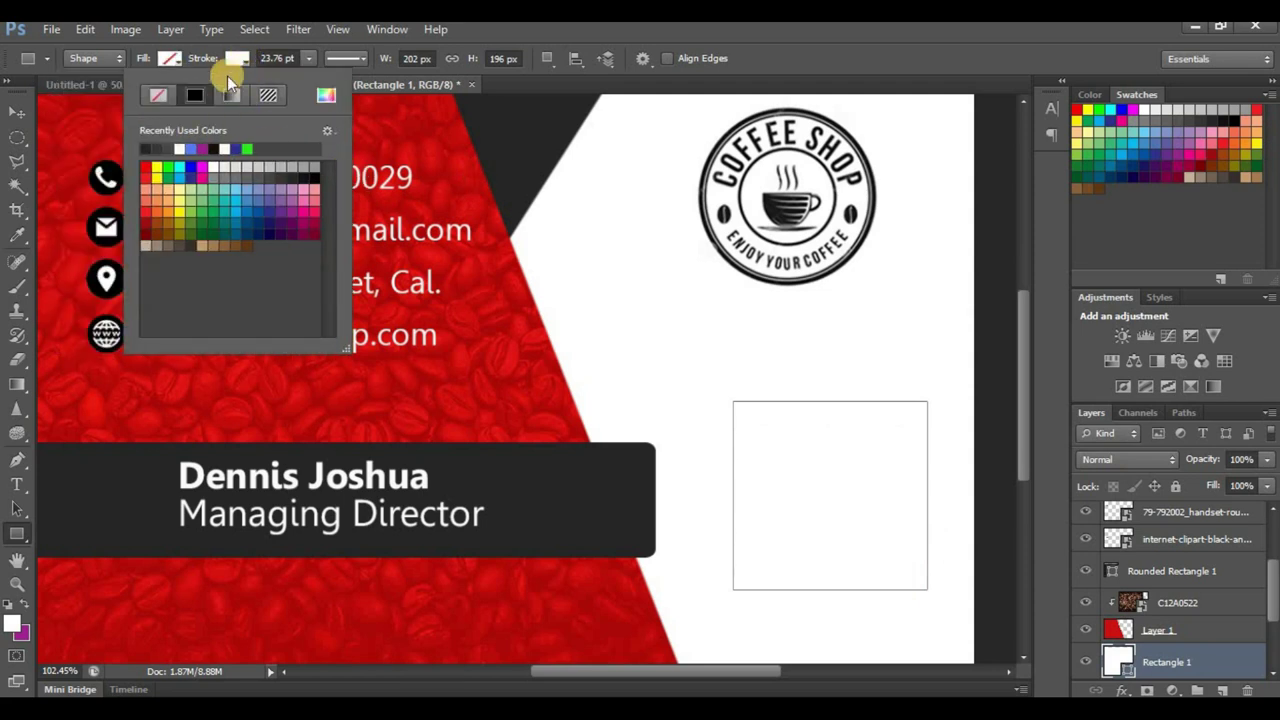
click(156, 179)
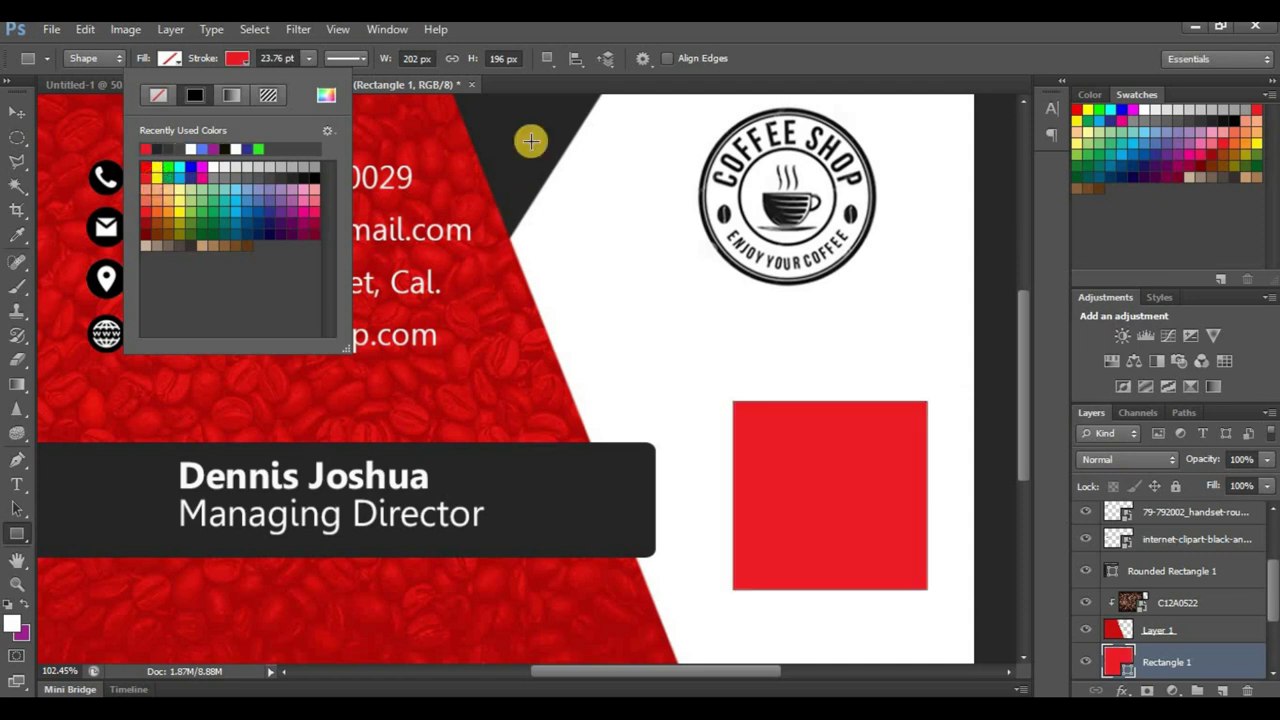
click(310, 60)
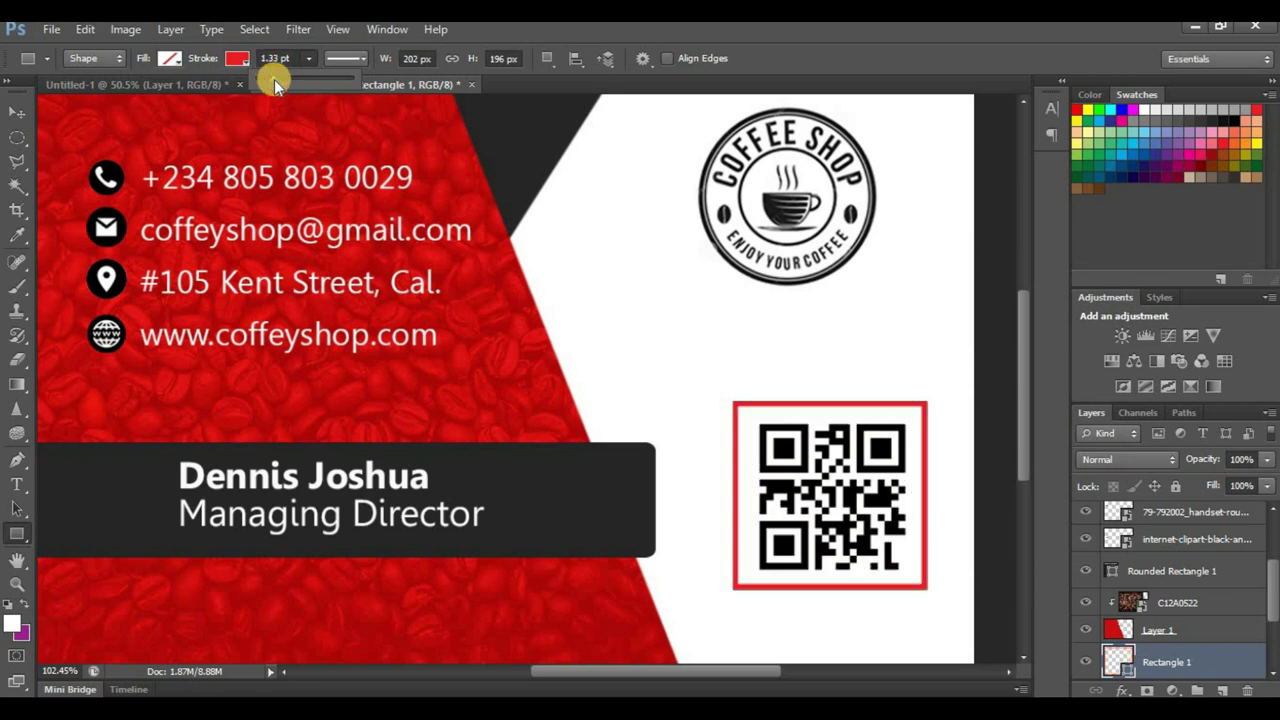
drag(280, 79, 274, 77)
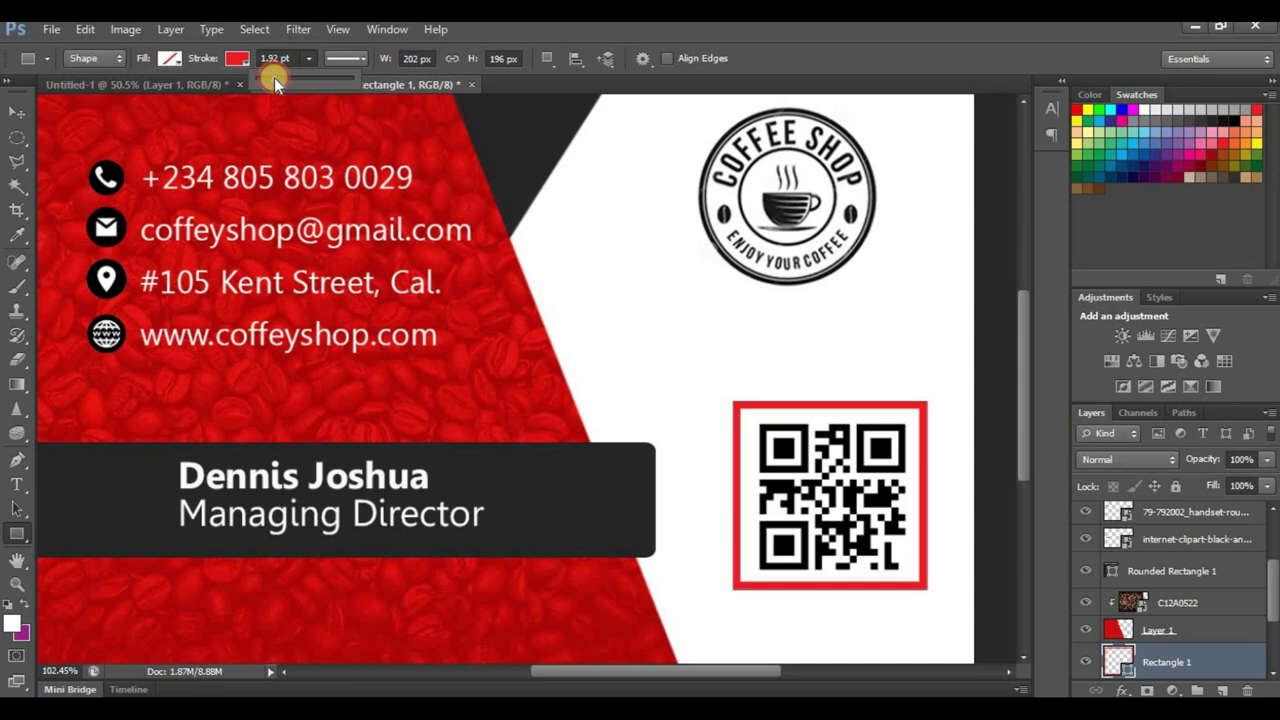
click(16, 114)
scroll(600, 315, down, 4)
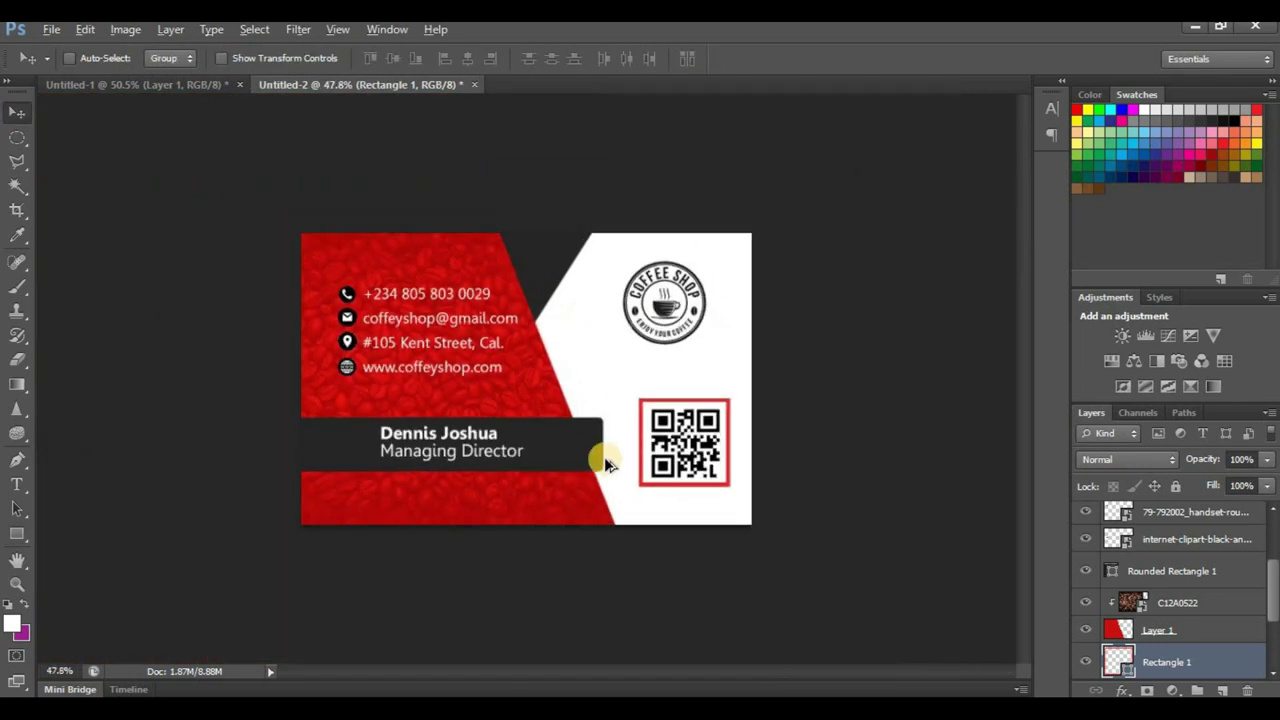
Step: Set all four contact lines to Gisha Bold and nudge them slightly left beside their icons
scroll(634, 485, up, 1)
scroll(686, 471, up, 1)
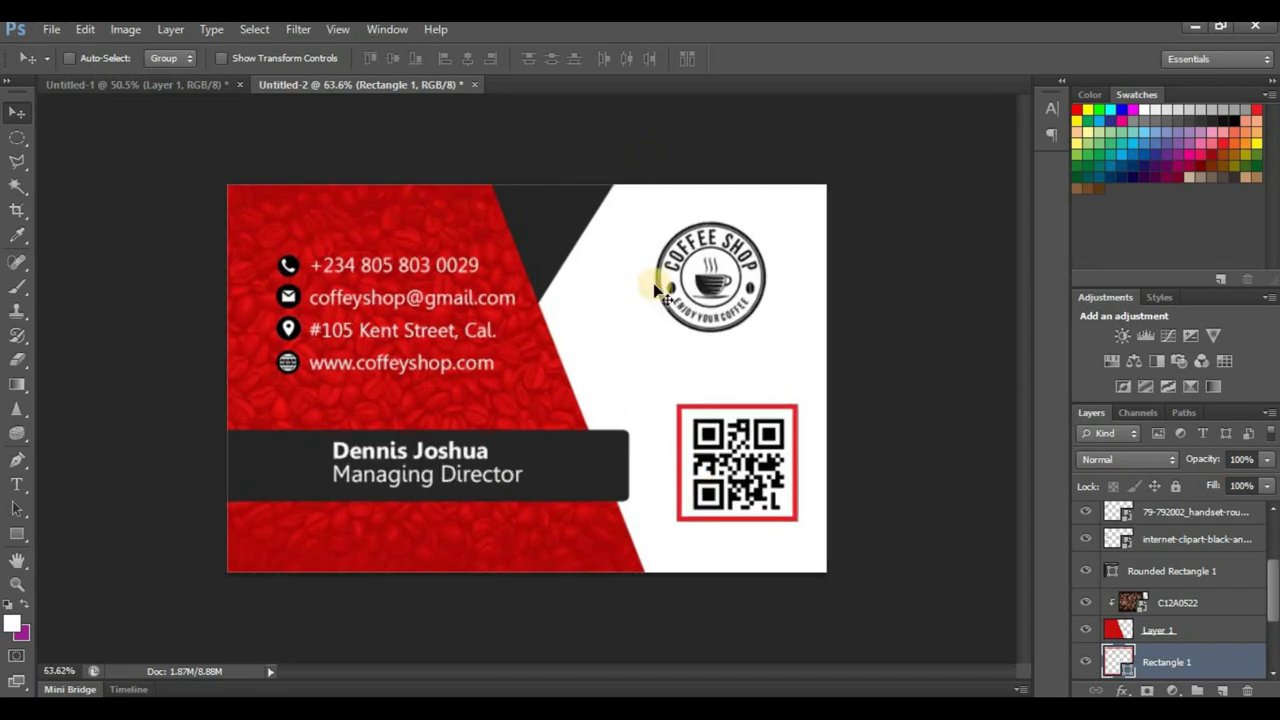
scroll(450, 320, up, 1)
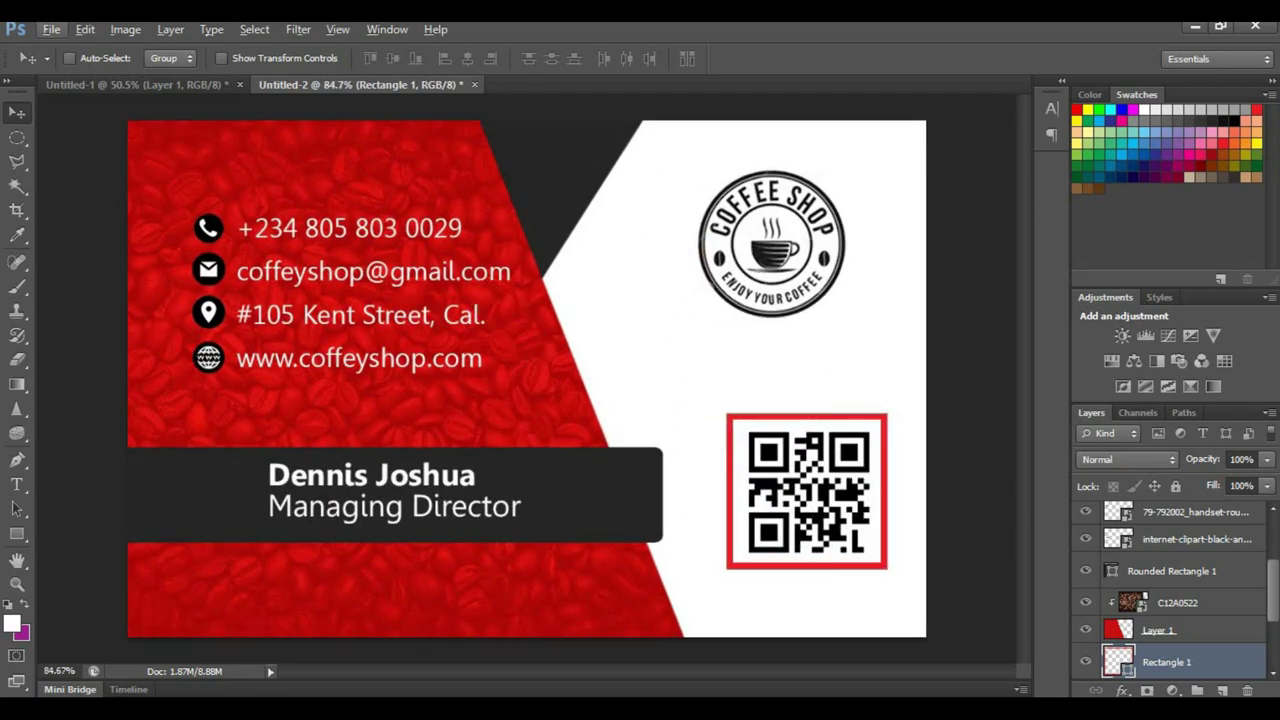
click(18, 485)
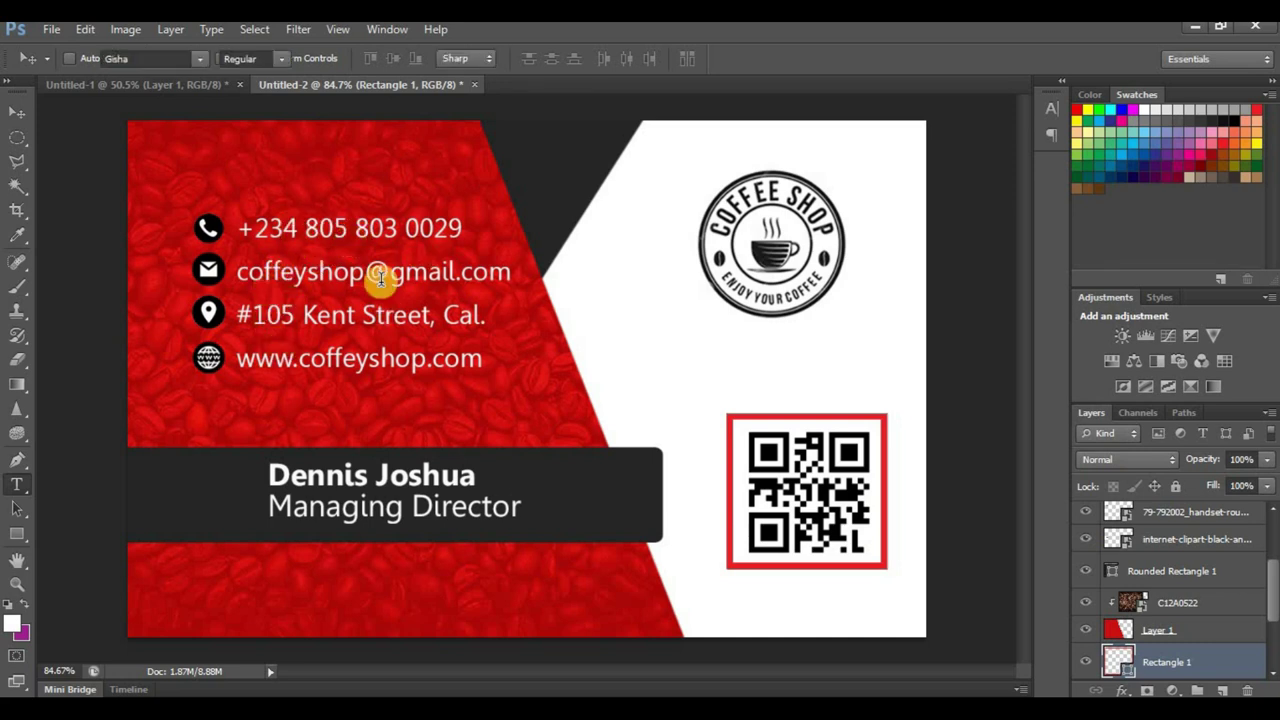
click(305, 227)
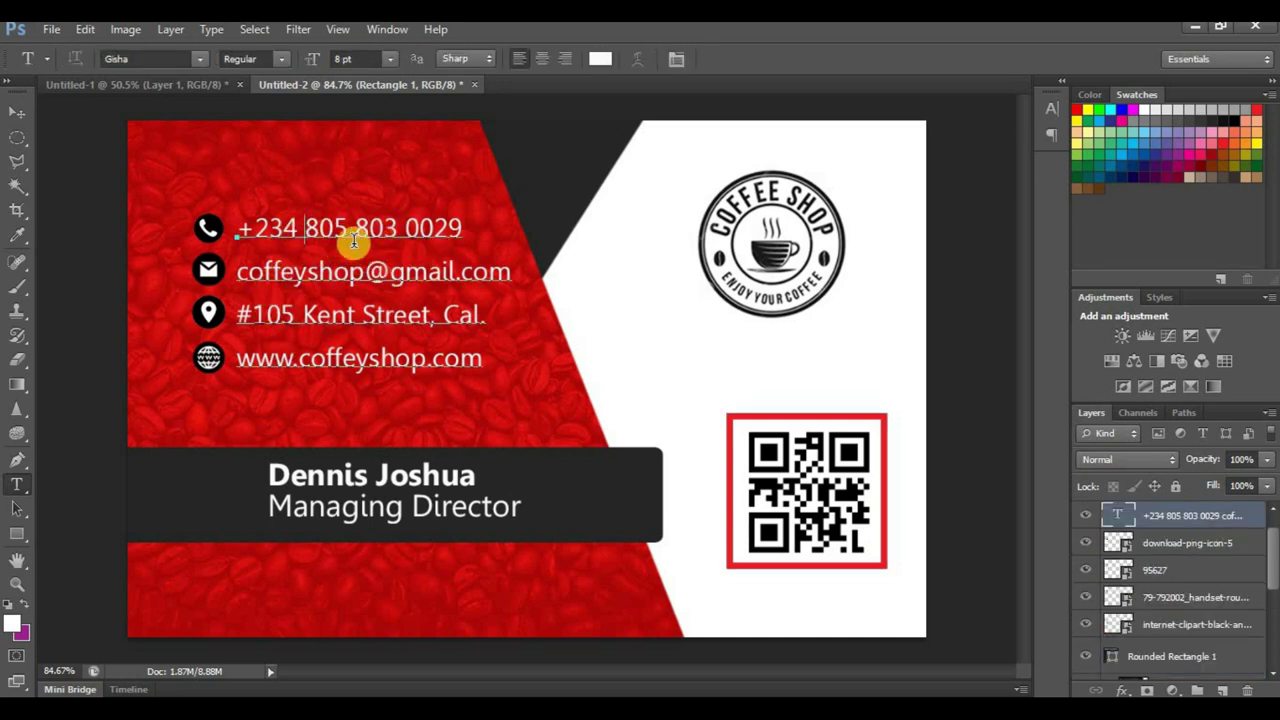
key(ctrl+a)
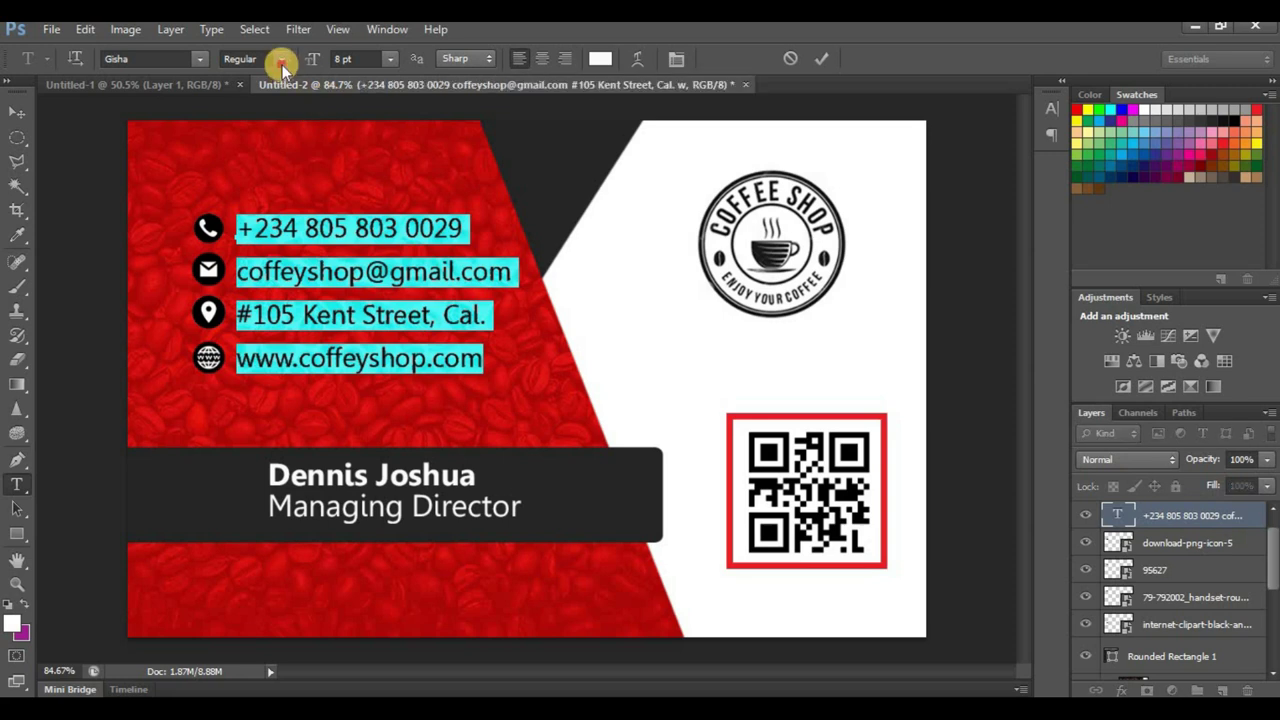
click(281, 60)
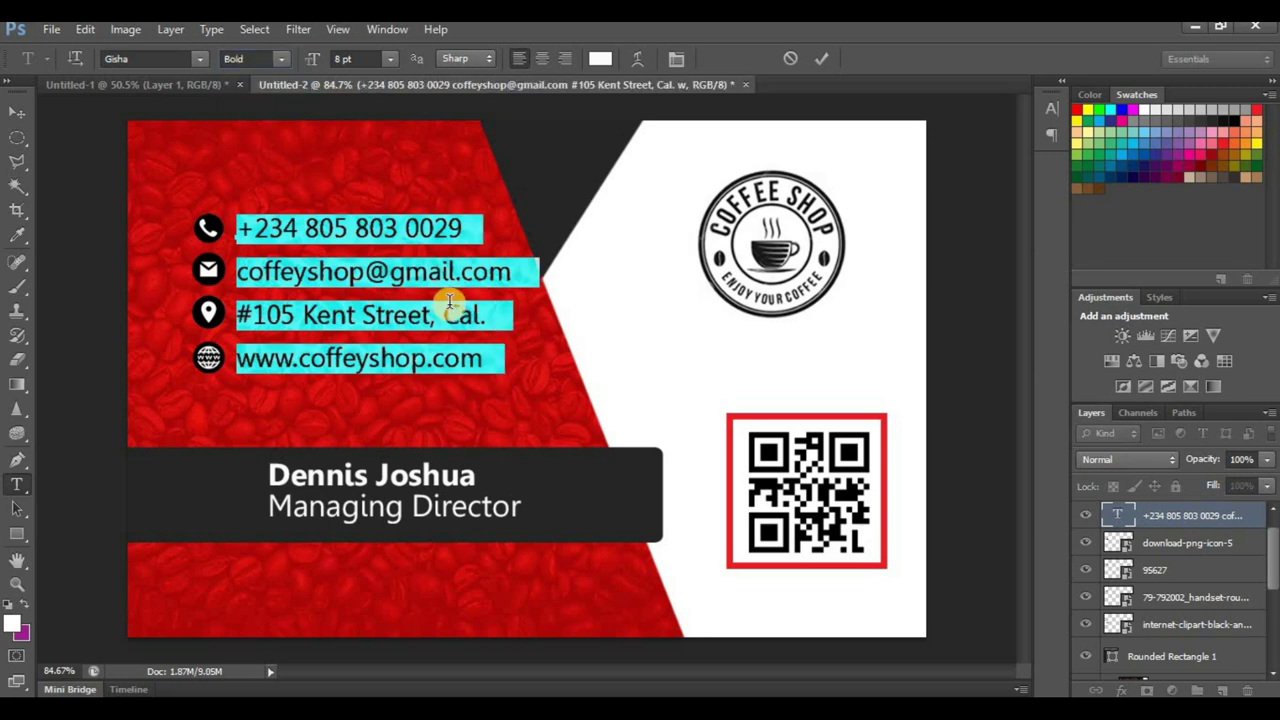
click(17, 112)
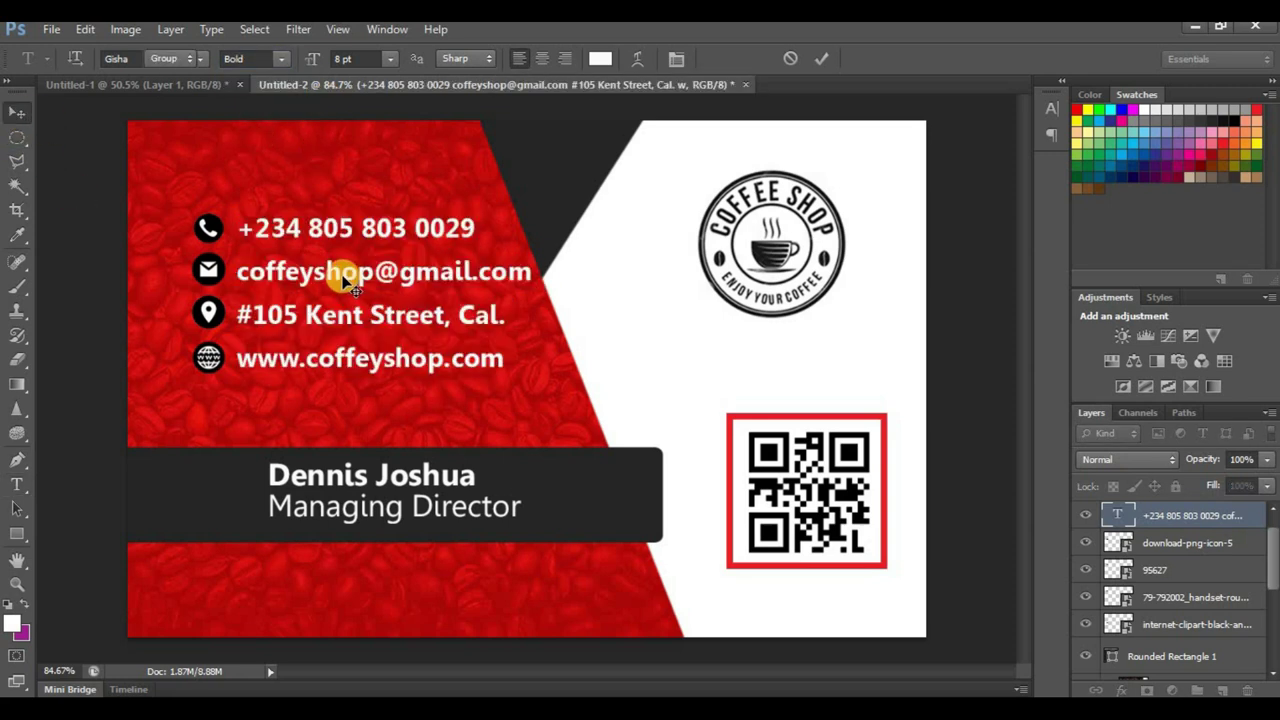
drag(334, 265, 337, 285)
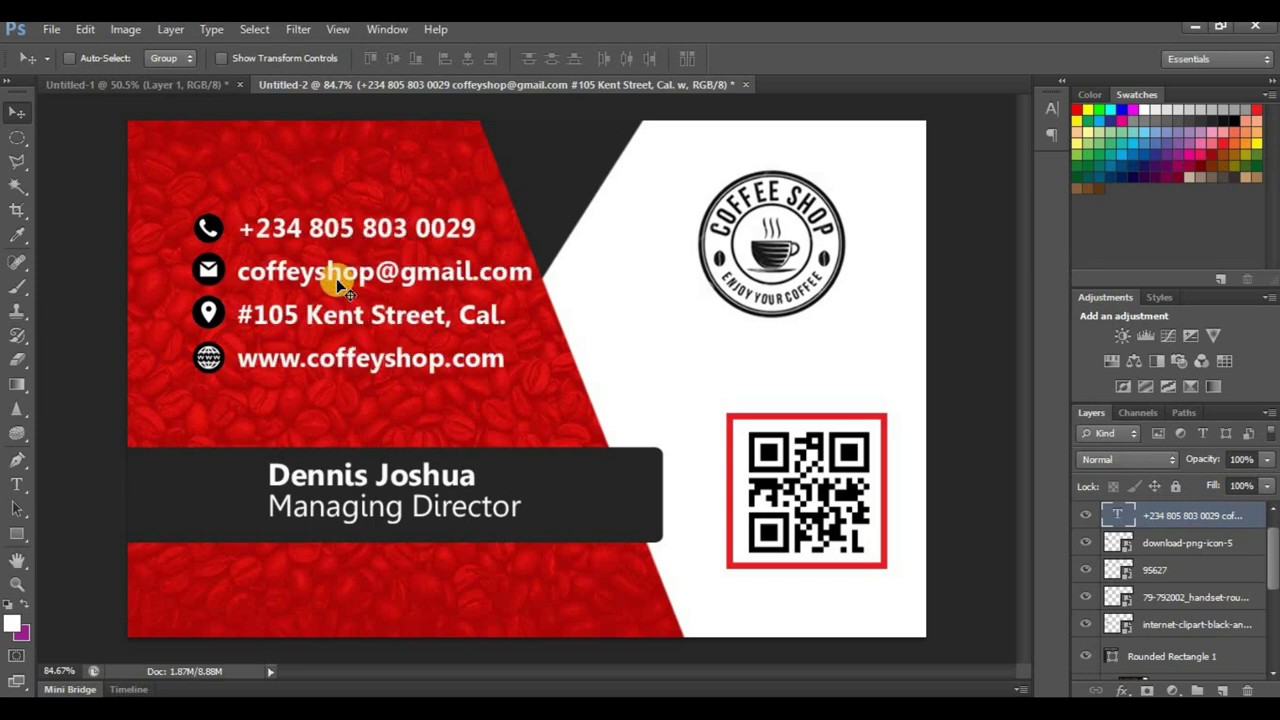
key(Left)
key(Left)
key(Left)
key(Left)
key(Left)
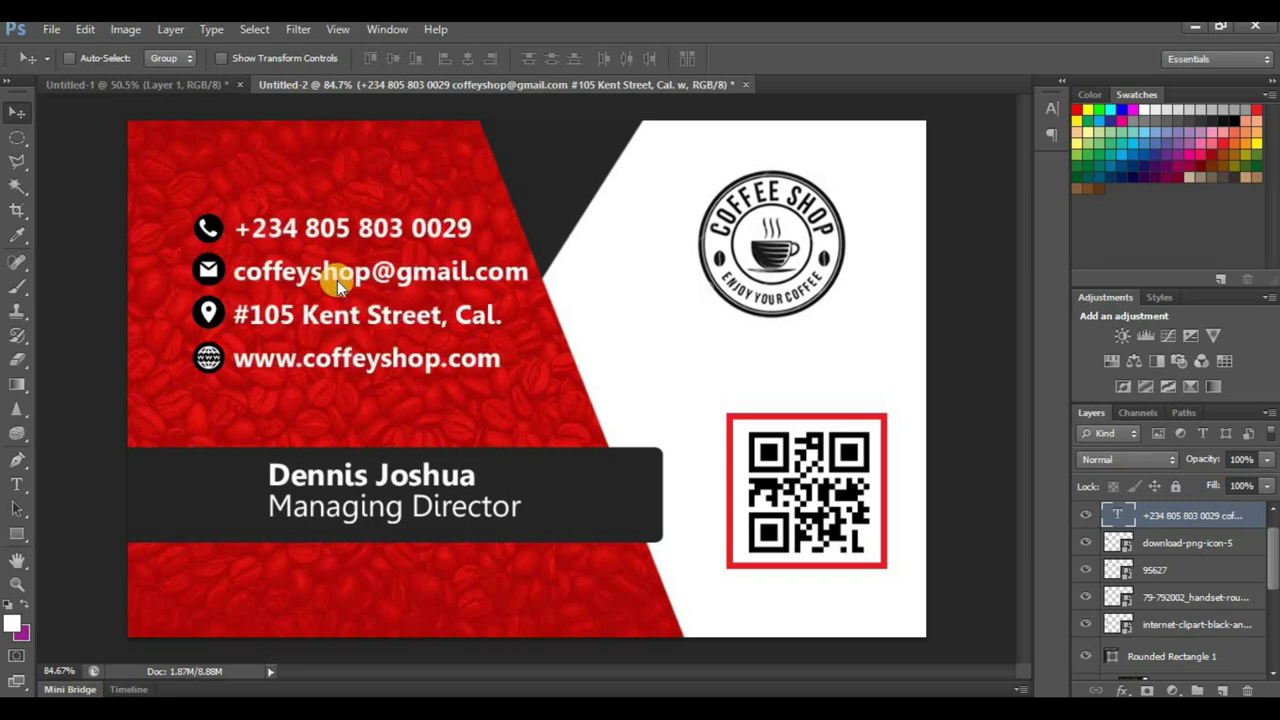
Step: Select the four contact icon layers and shift them left
key(alt+bracketleft)
shift+click(1166, 569)
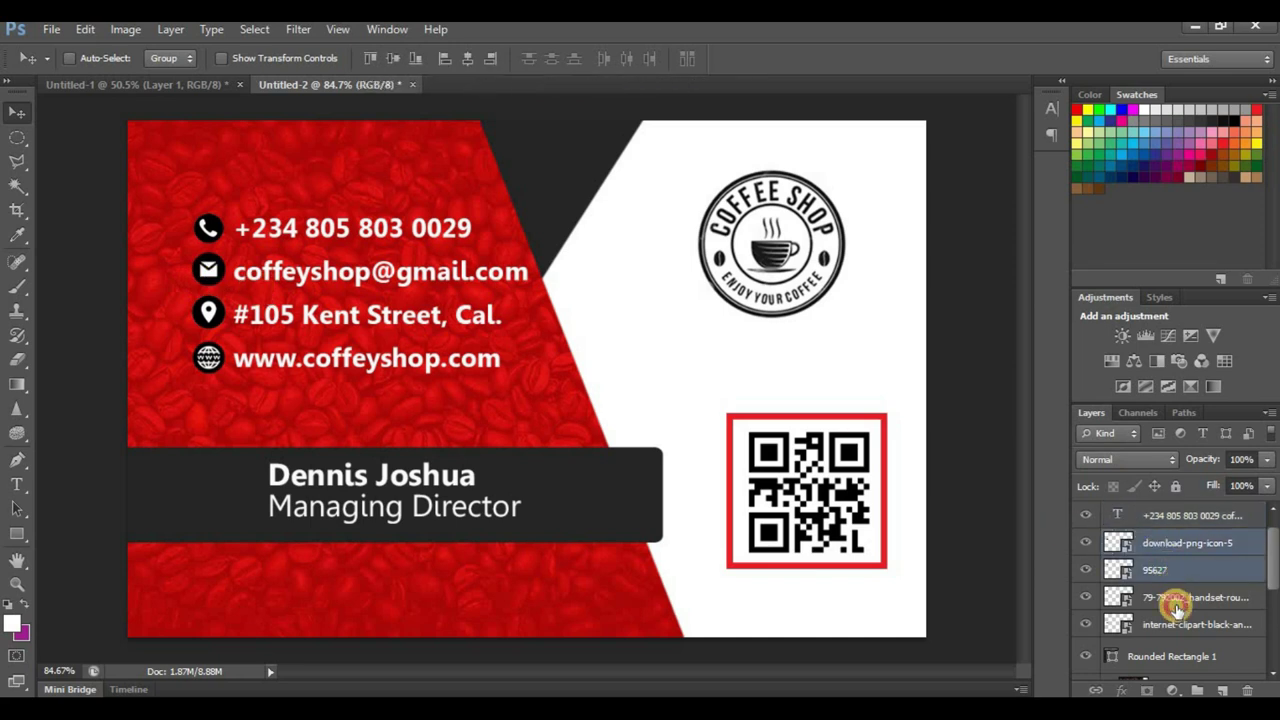
shift+click(1176, 607)
shift+click(1180, 624)
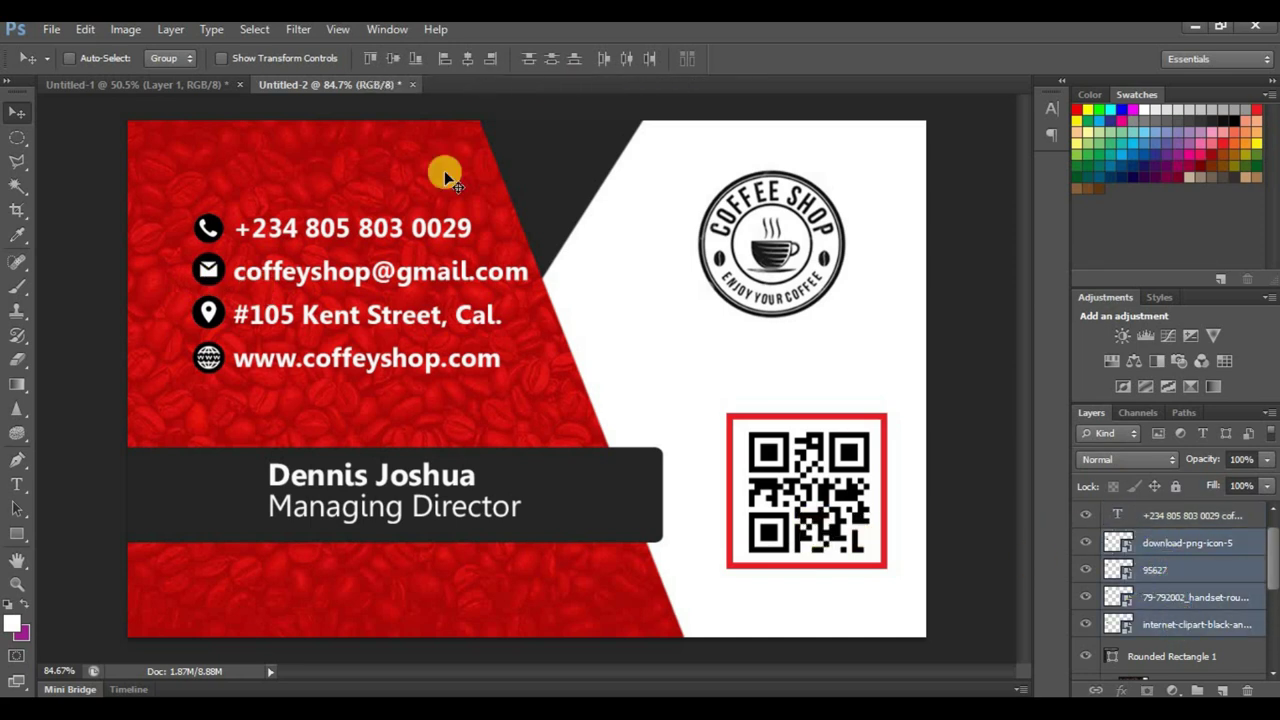
drag(206, 270, 266, 271)
Step: Shift the contact text left to match, then open Save As and cancel it
ctrl+click(255, 273)
scroll(540, 271, down, 4)
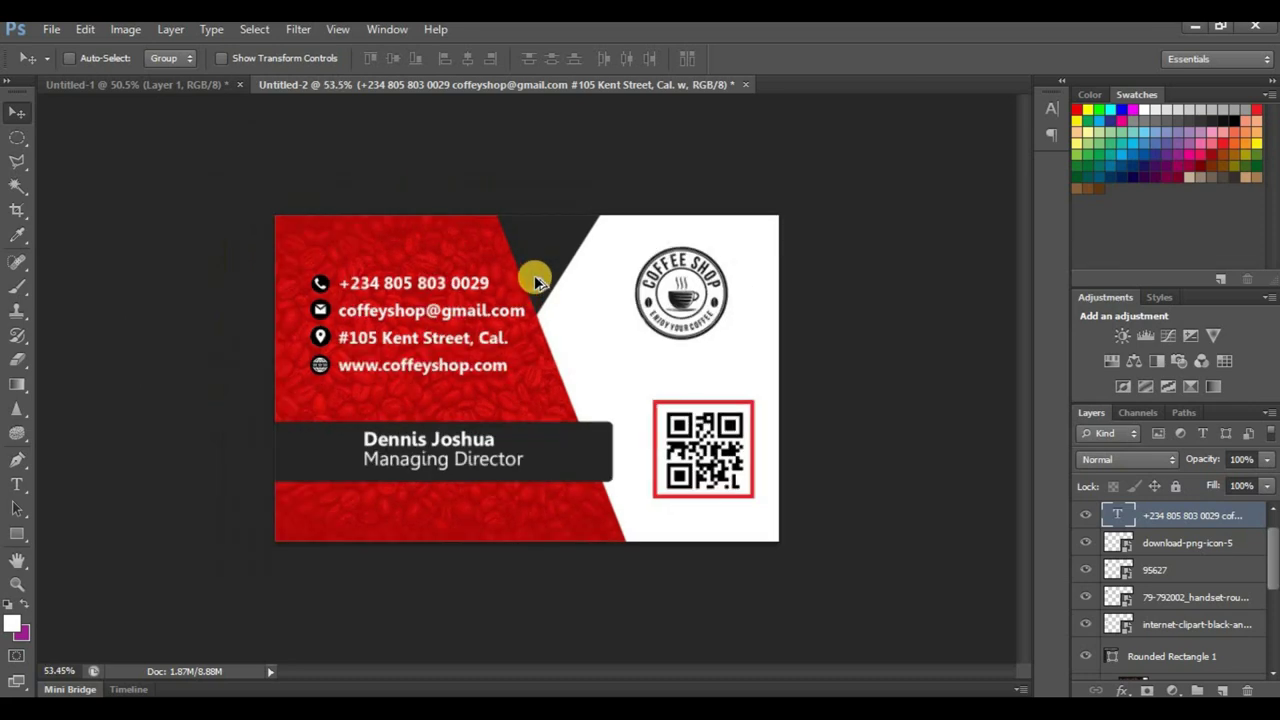
key(ctrl+s)
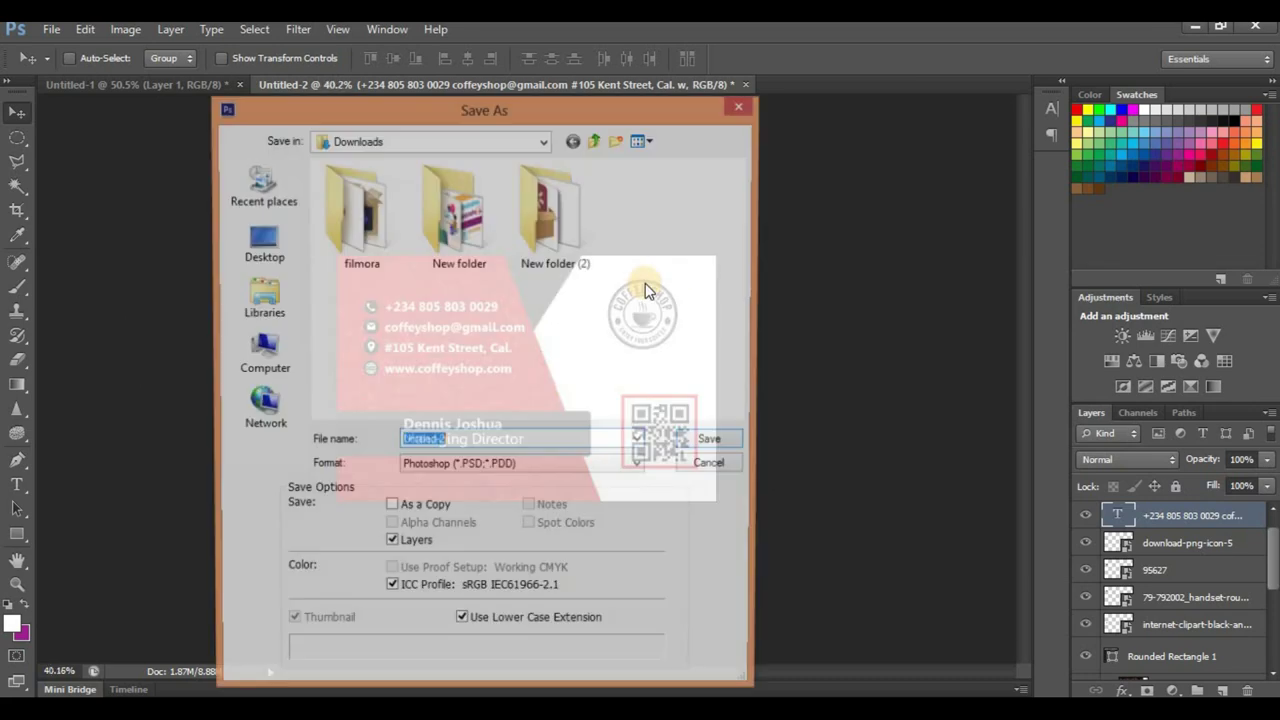
click(697, 472)
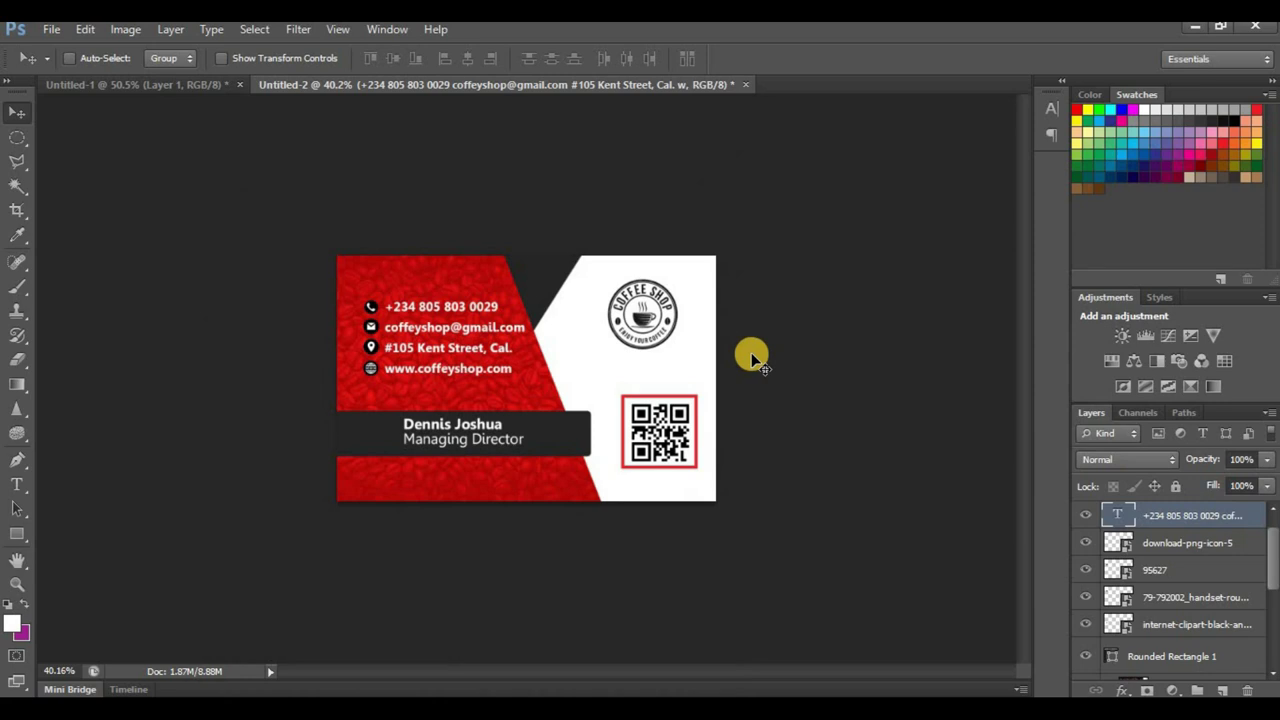
Step: On the Untitled-1 card back, clear the elliptical selection around the coffee logo
scroll(527, 396, up, 1)
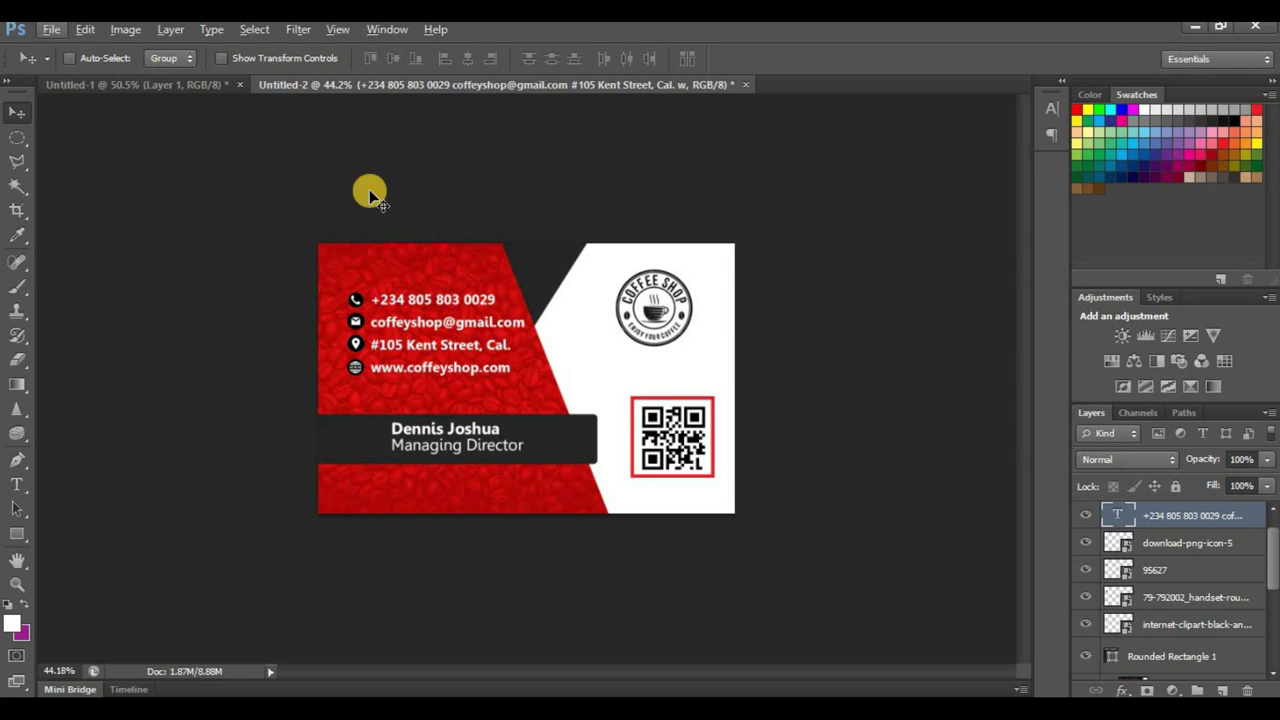
click(140, 88)
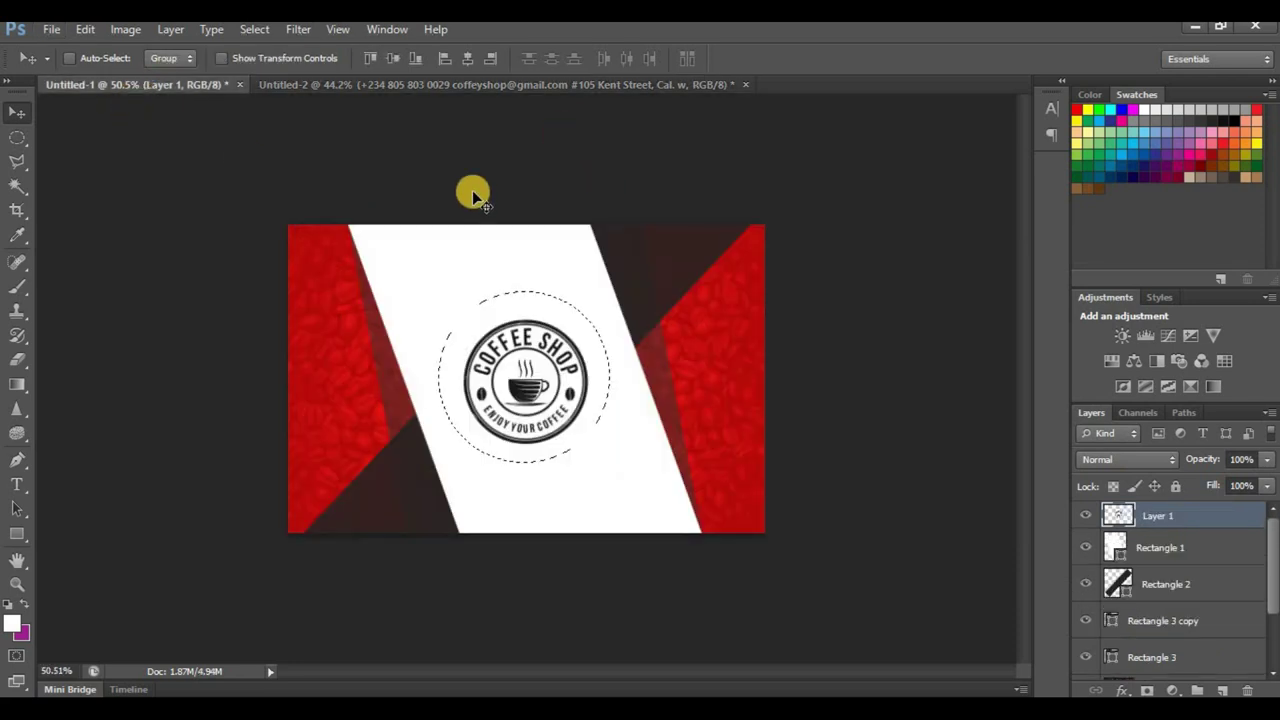
click(17, 137)
click(107, 184)
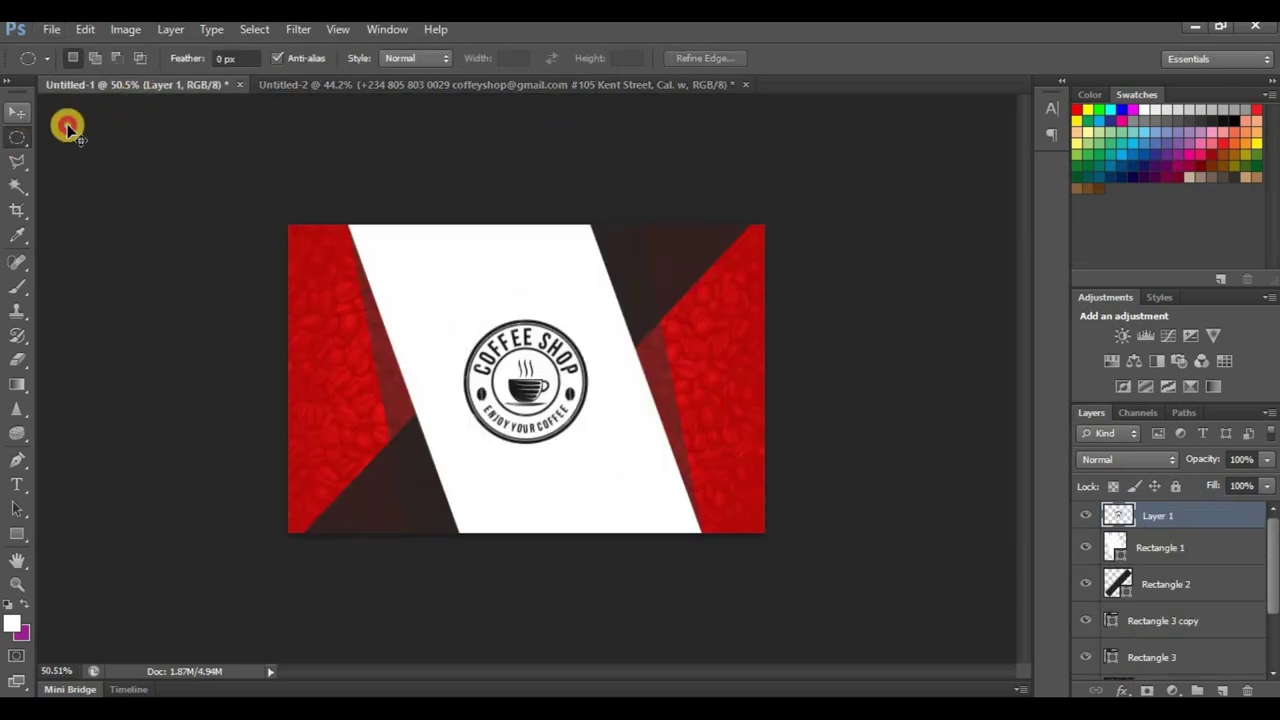
click(17, 112)
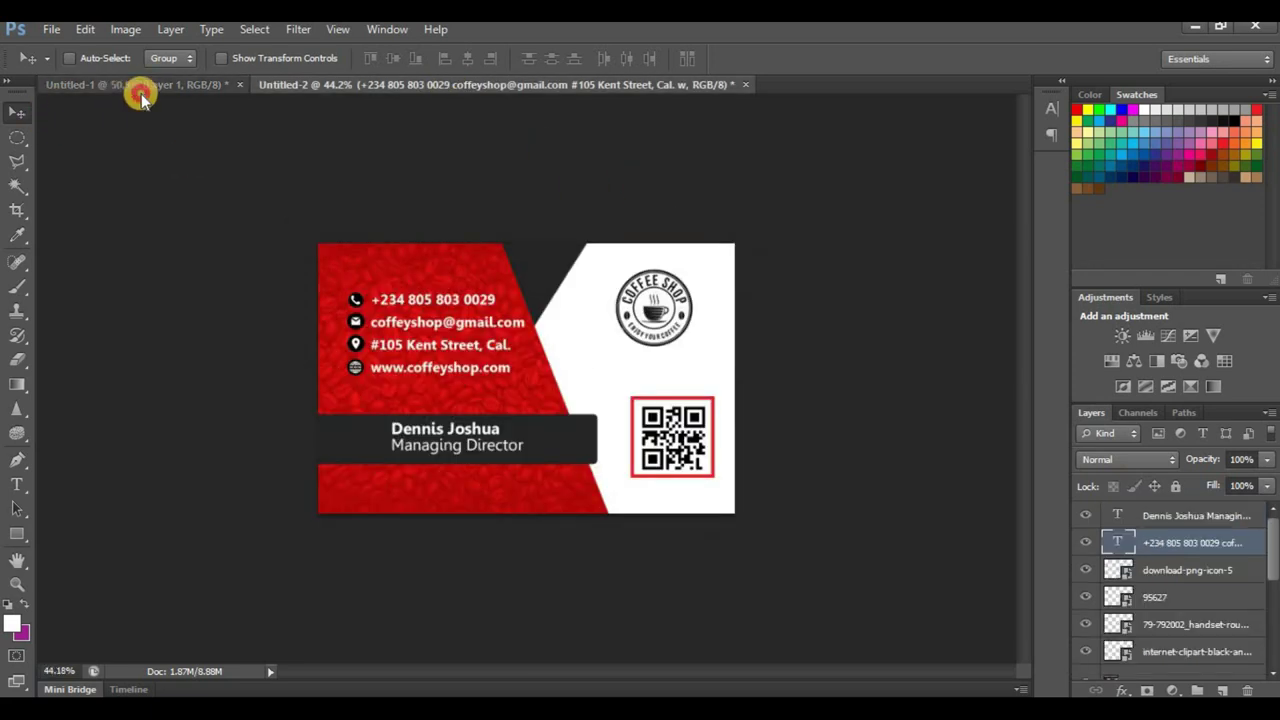
Step: Compare the card back with the Untitled-2 front, finishing on Untitled-1
click(137, 88)
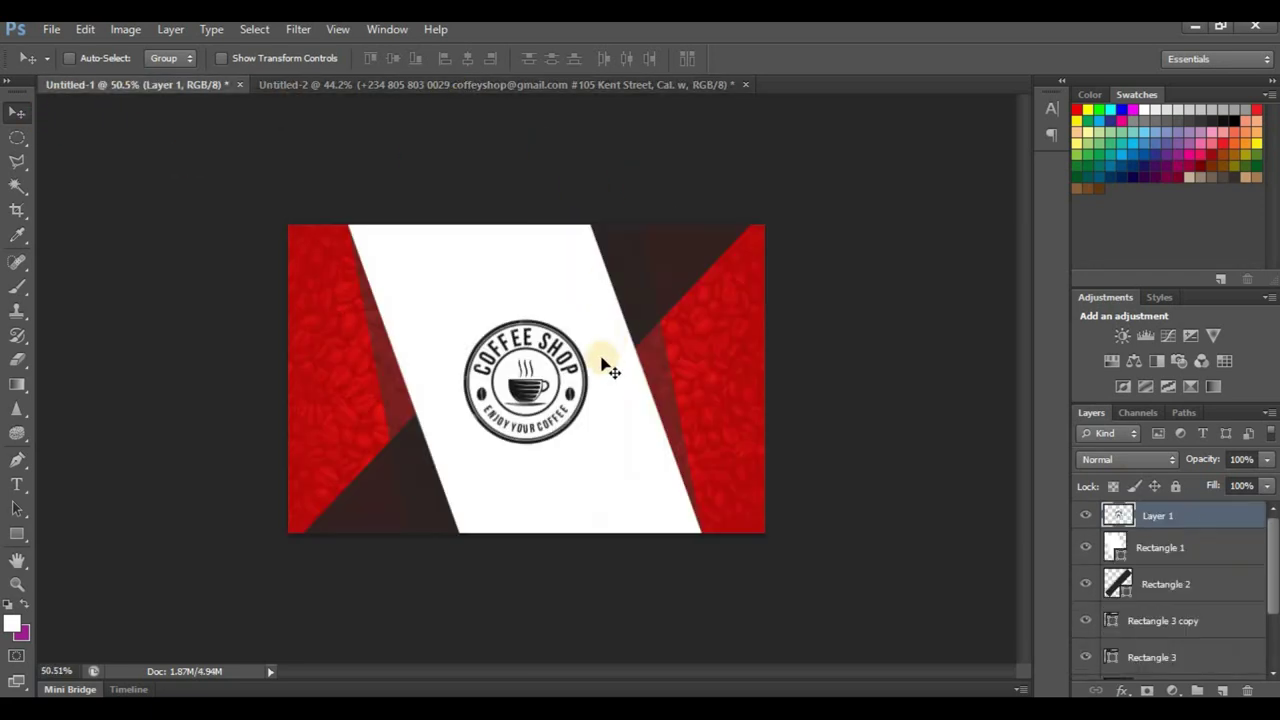
click(345, 86)
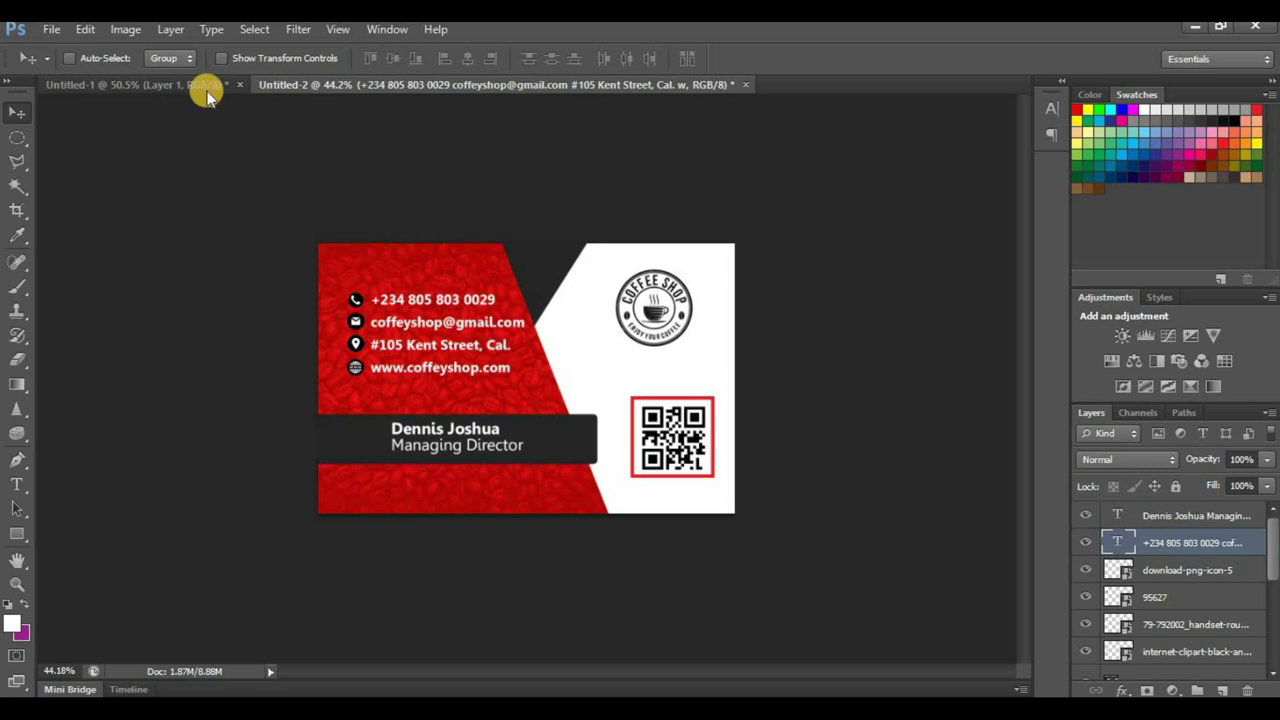
click(160, 88)
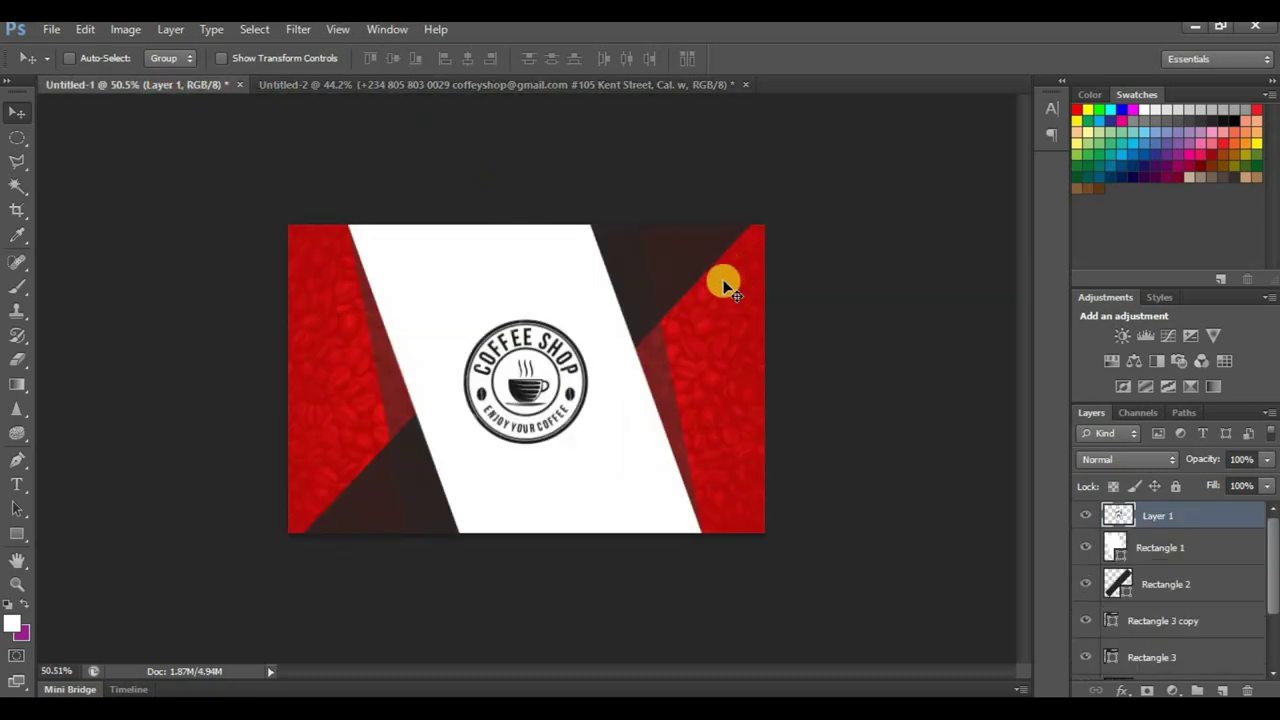